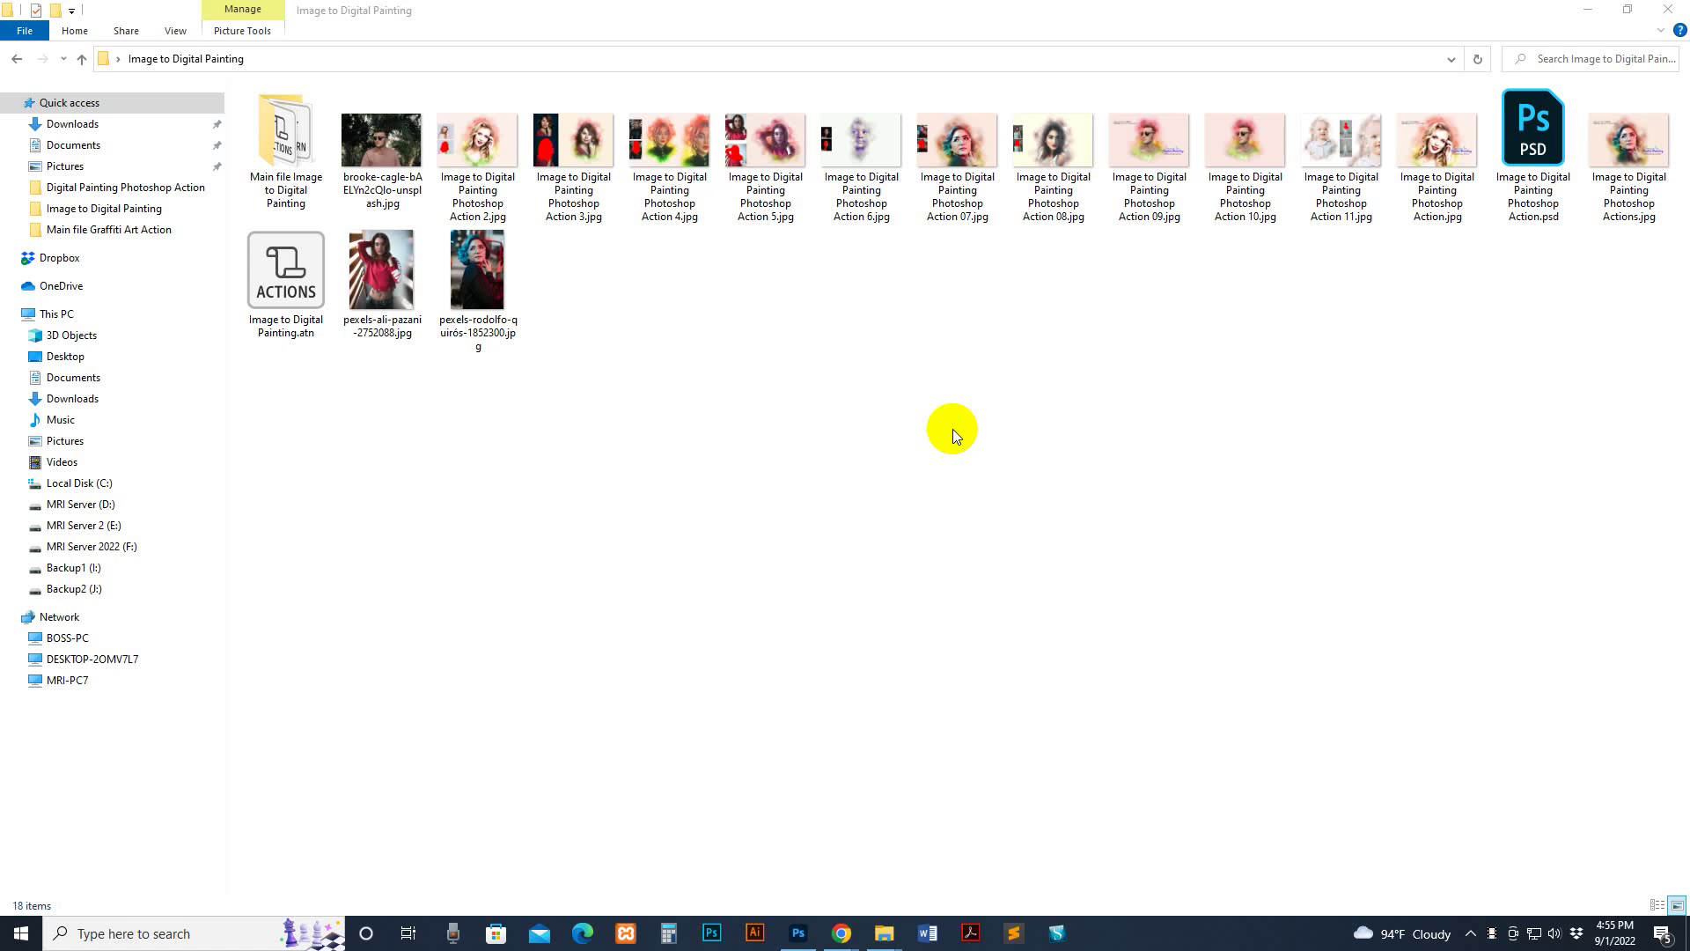
Step: Browse the sample result images starting from Image to Digital Painting Photoshop Action 2.jpg, and close the image viewer
double_click(439, 157)
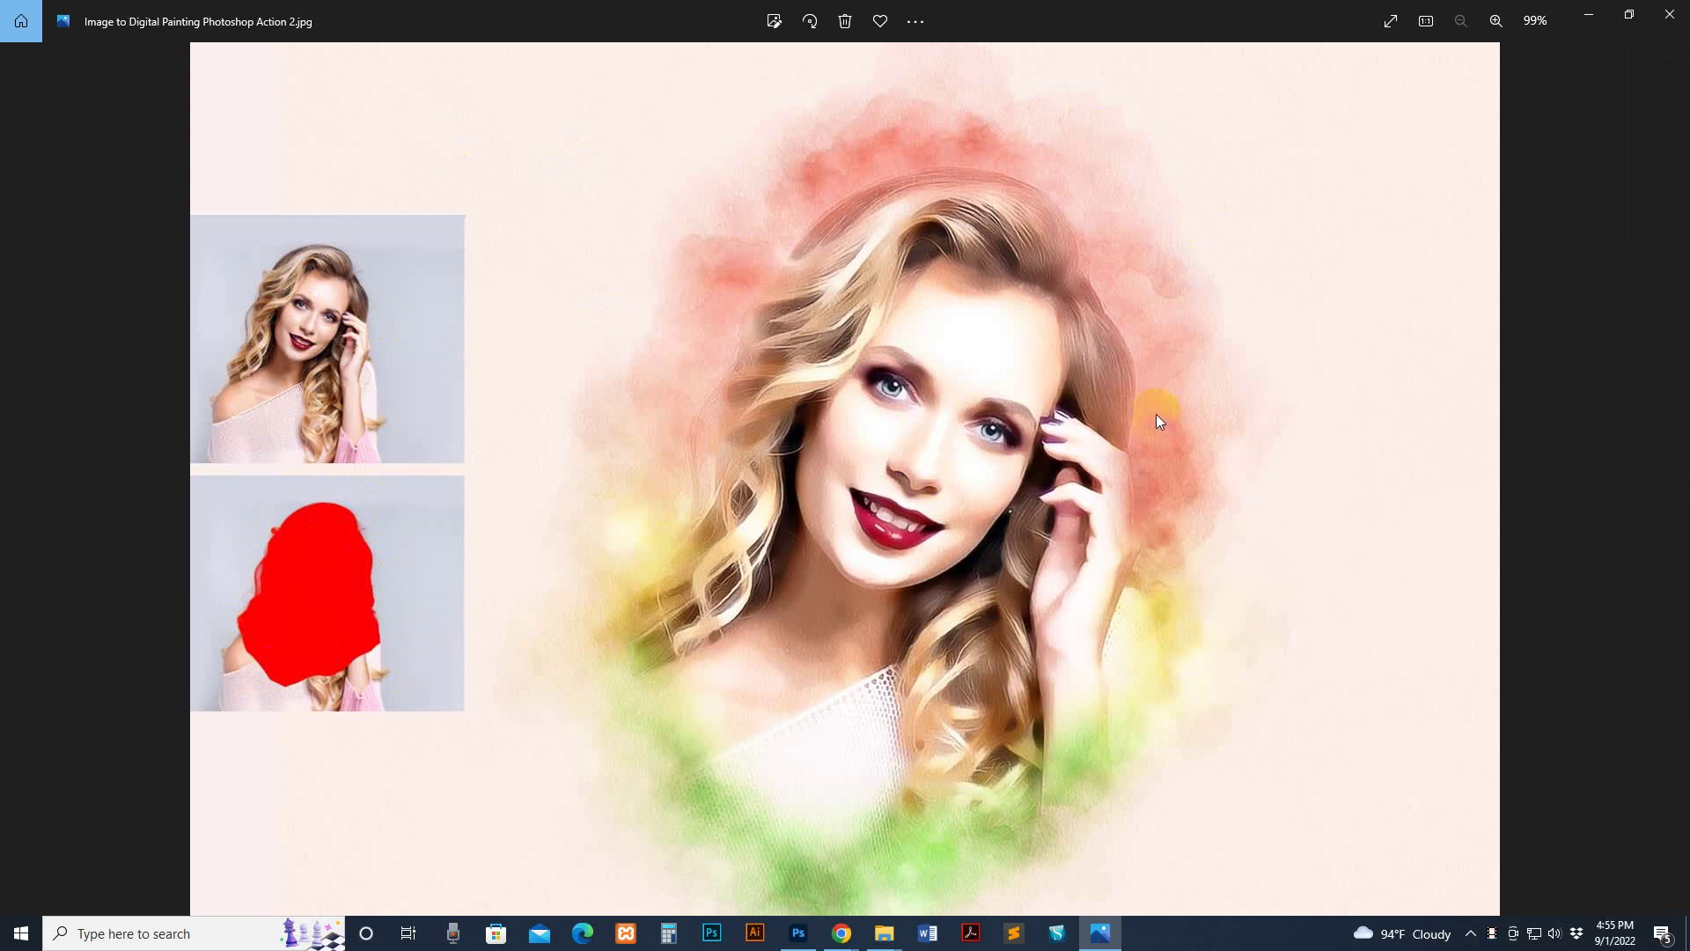
key(Right)
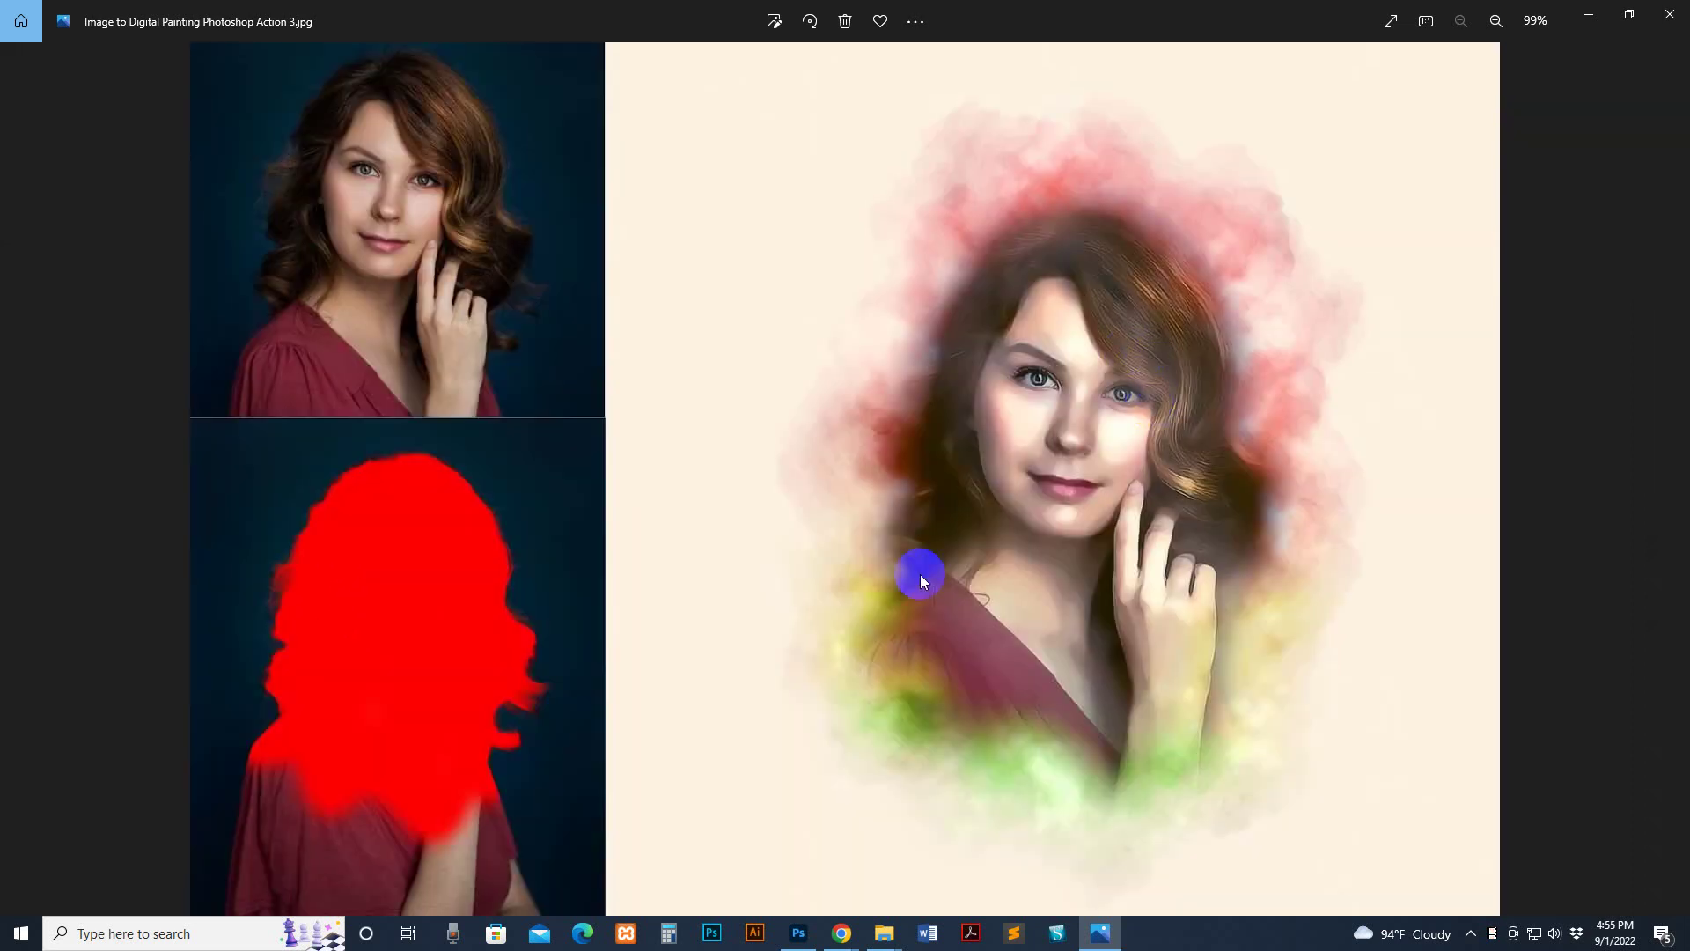
key(Right)
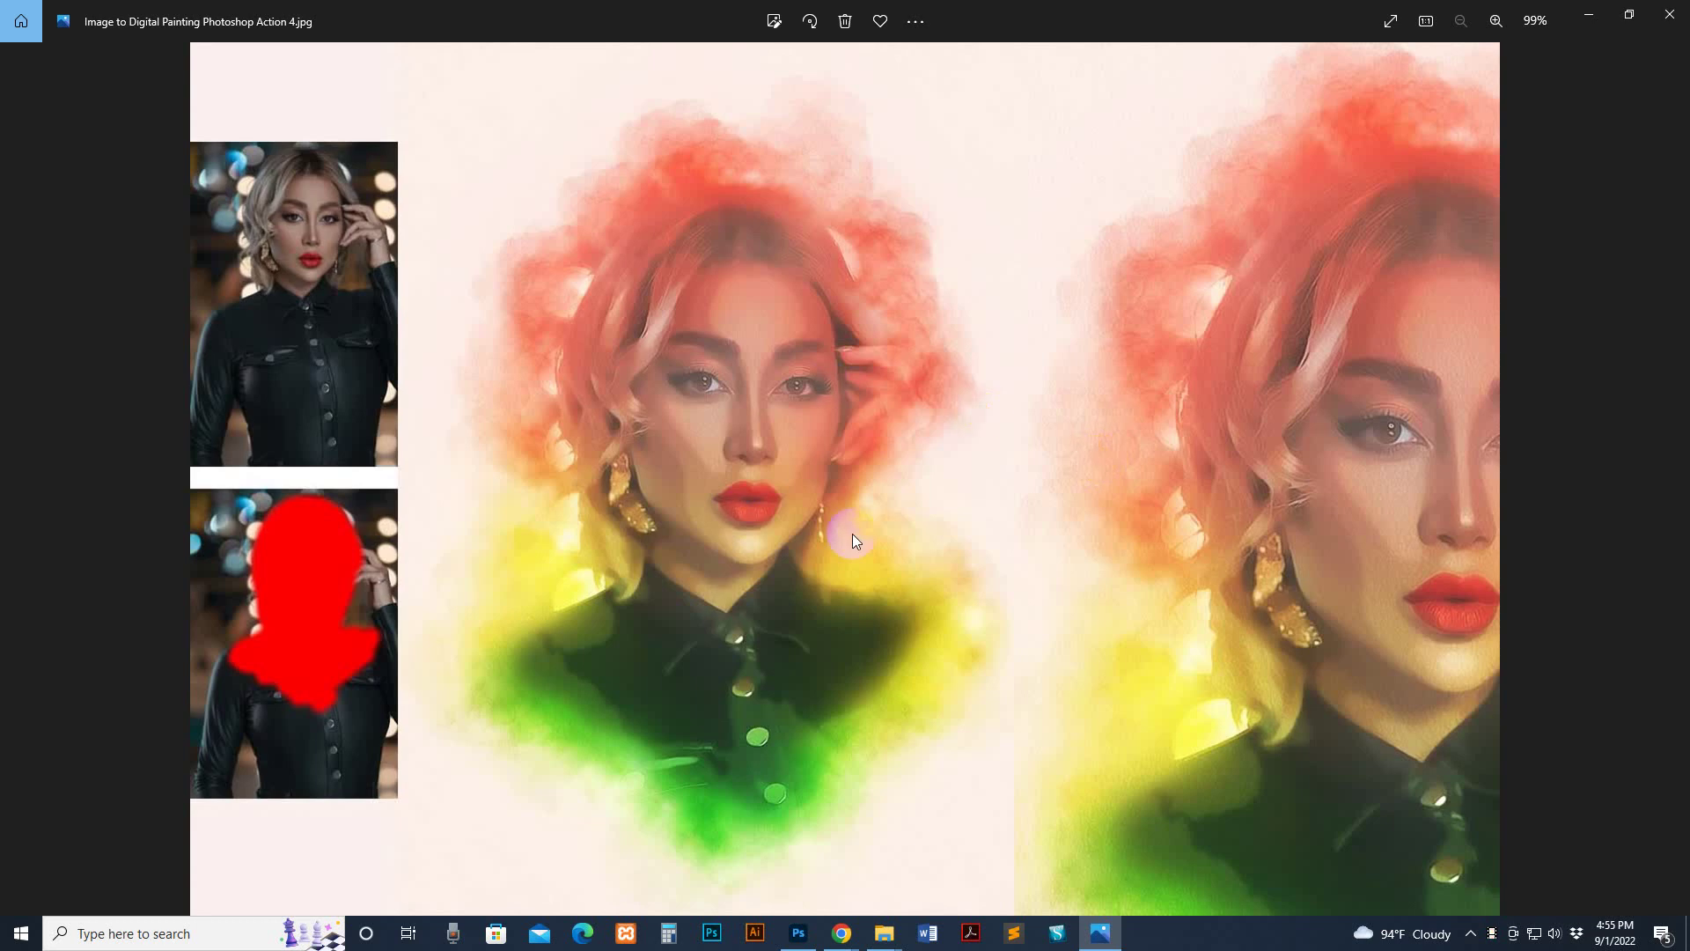
key(Right)
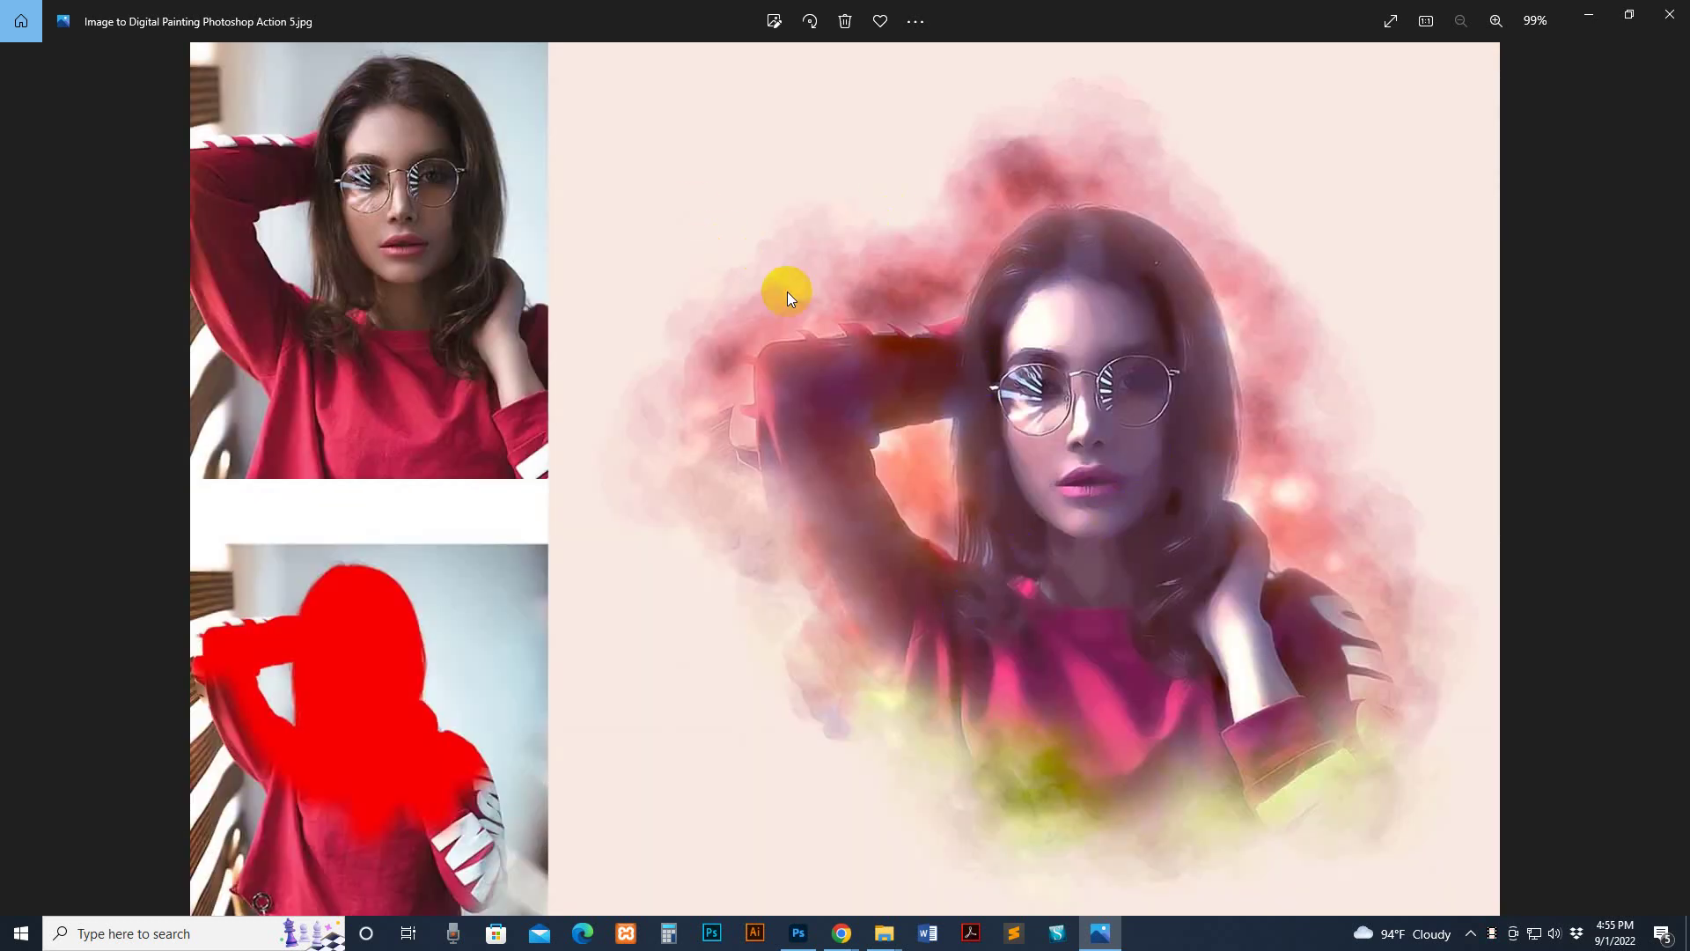
key(Right)
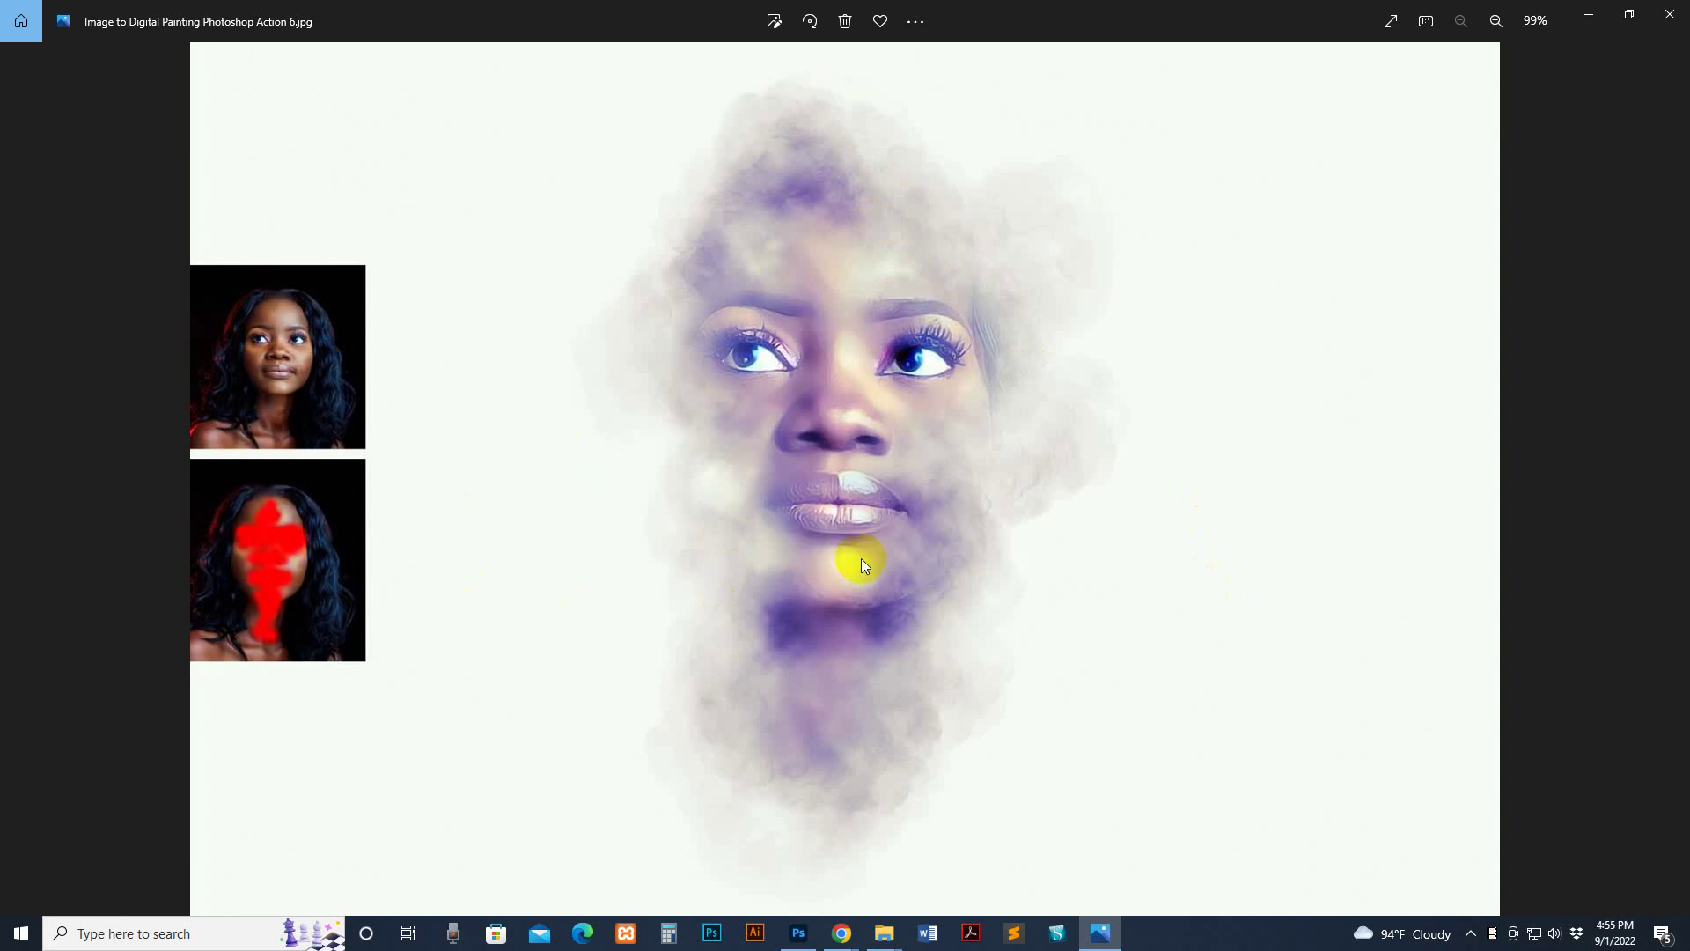
key(Right)
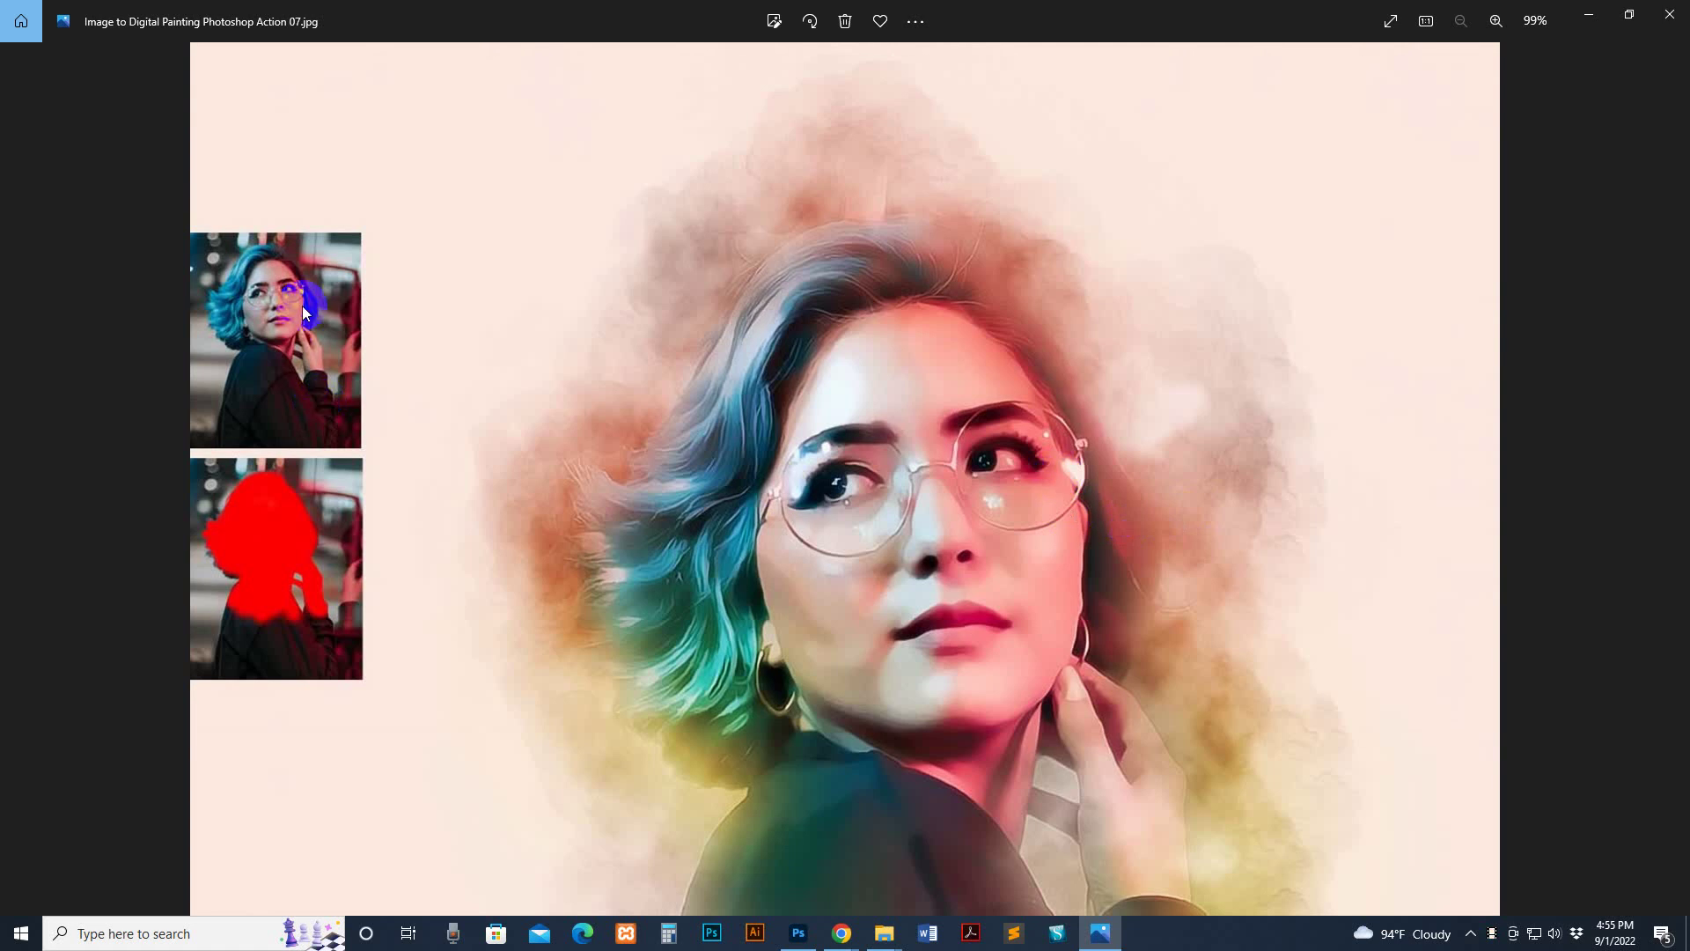
key(Right)
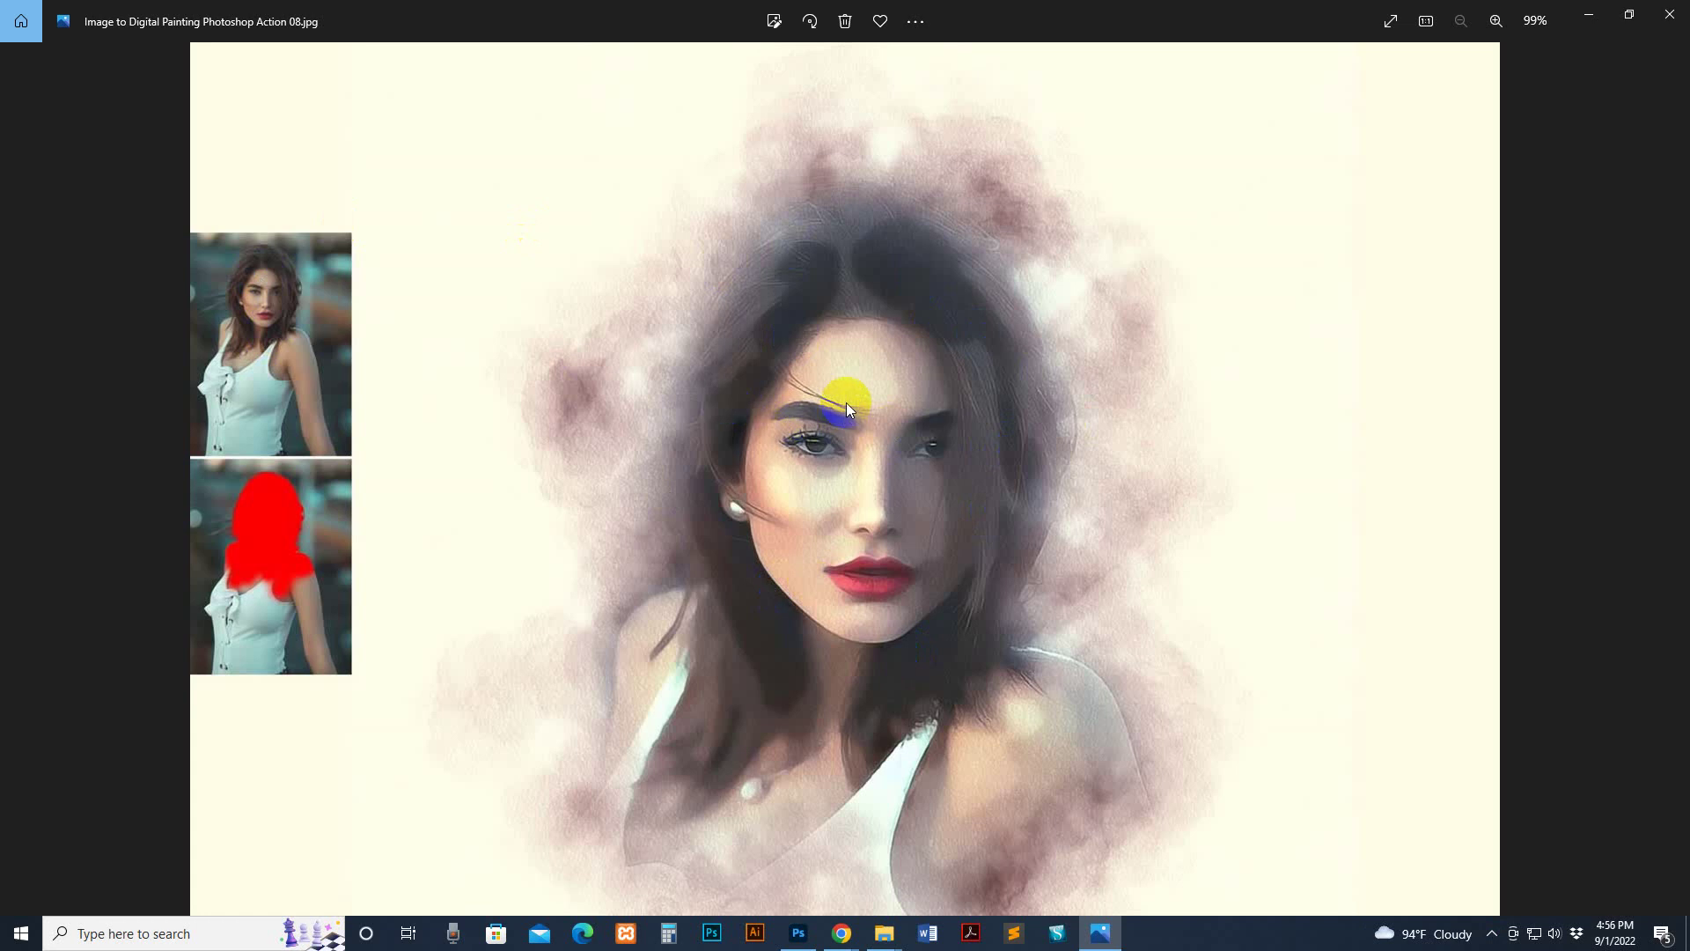
key(Right)
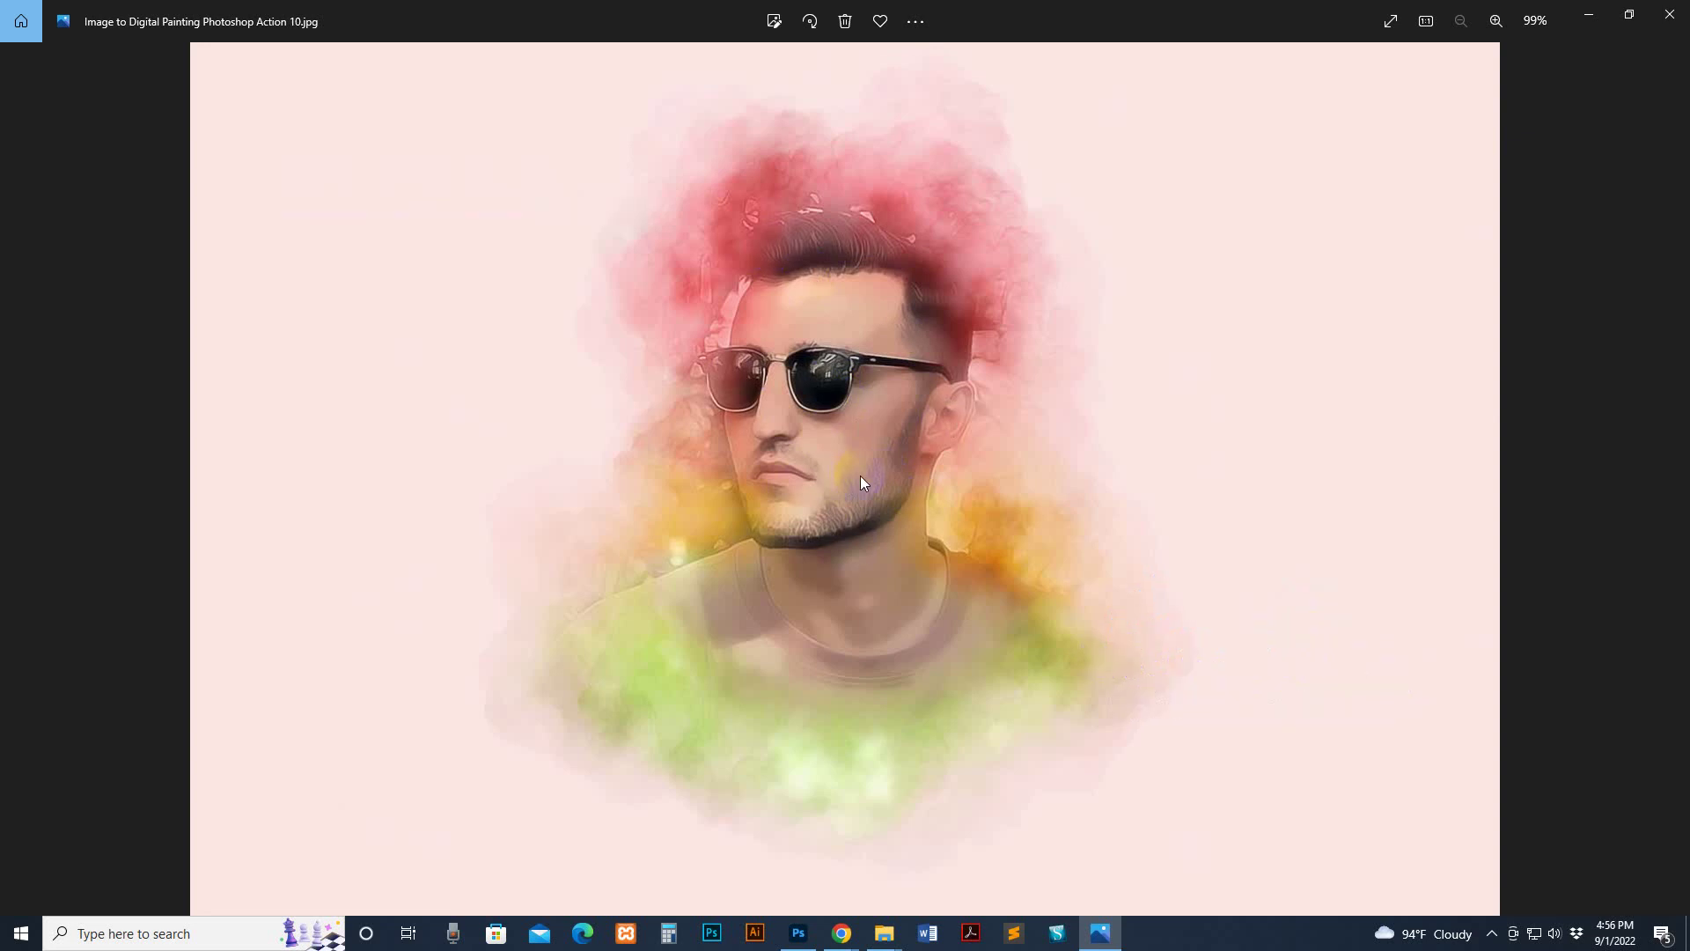
key(Right)
key(Right)
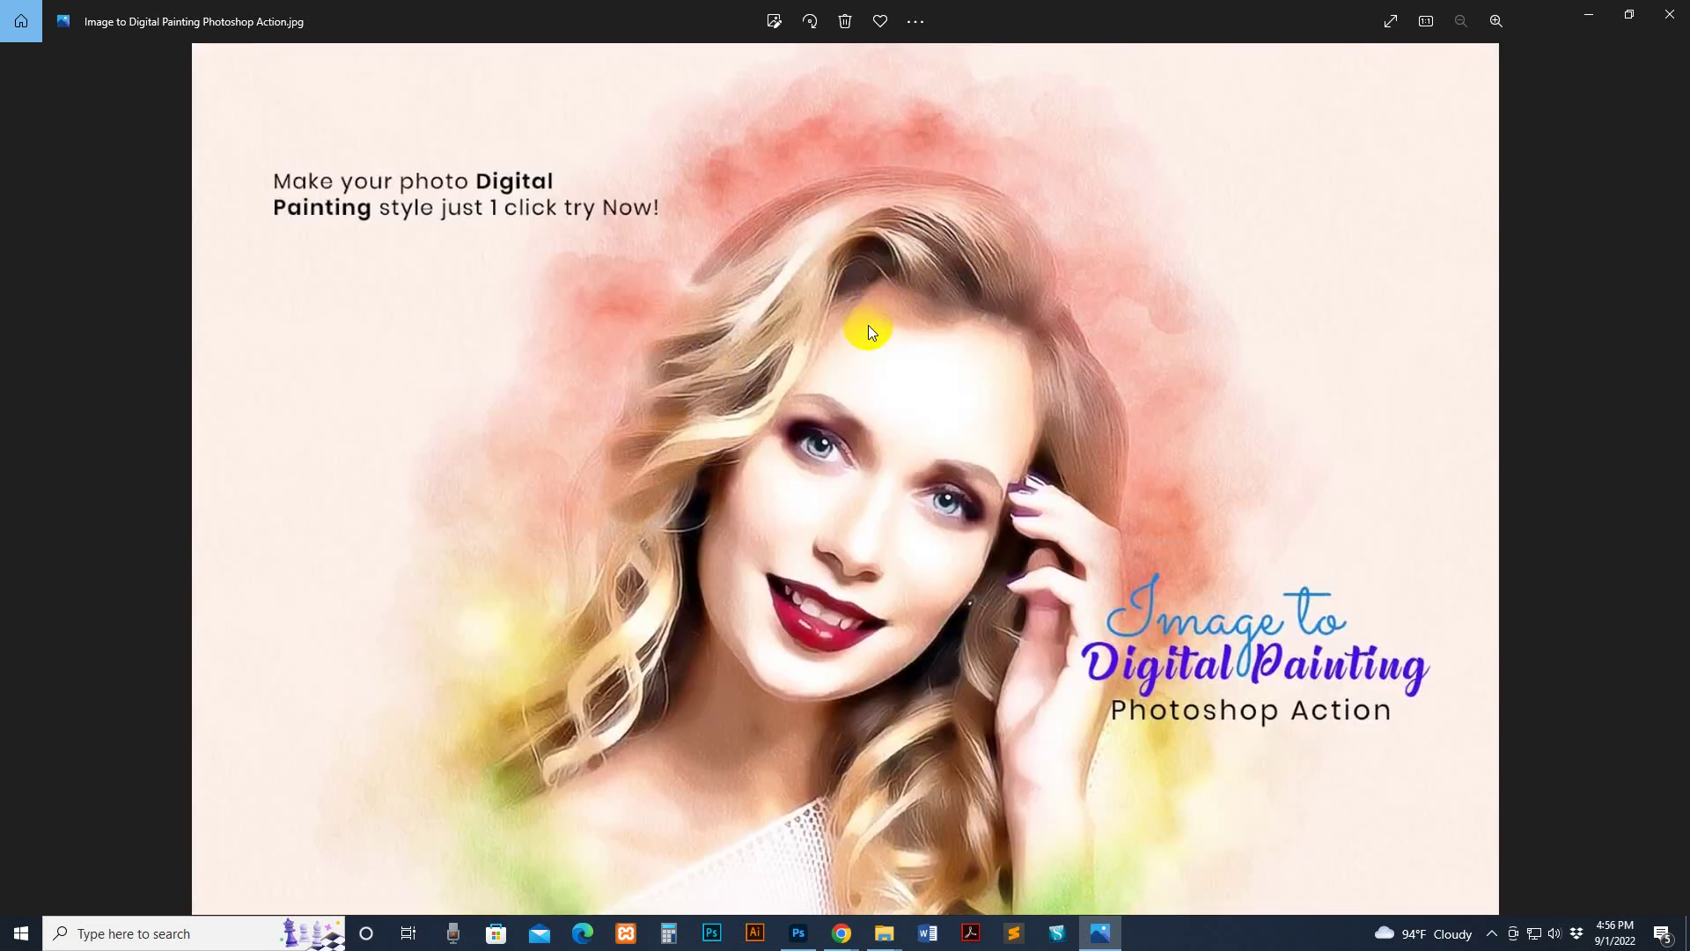
key(Right)
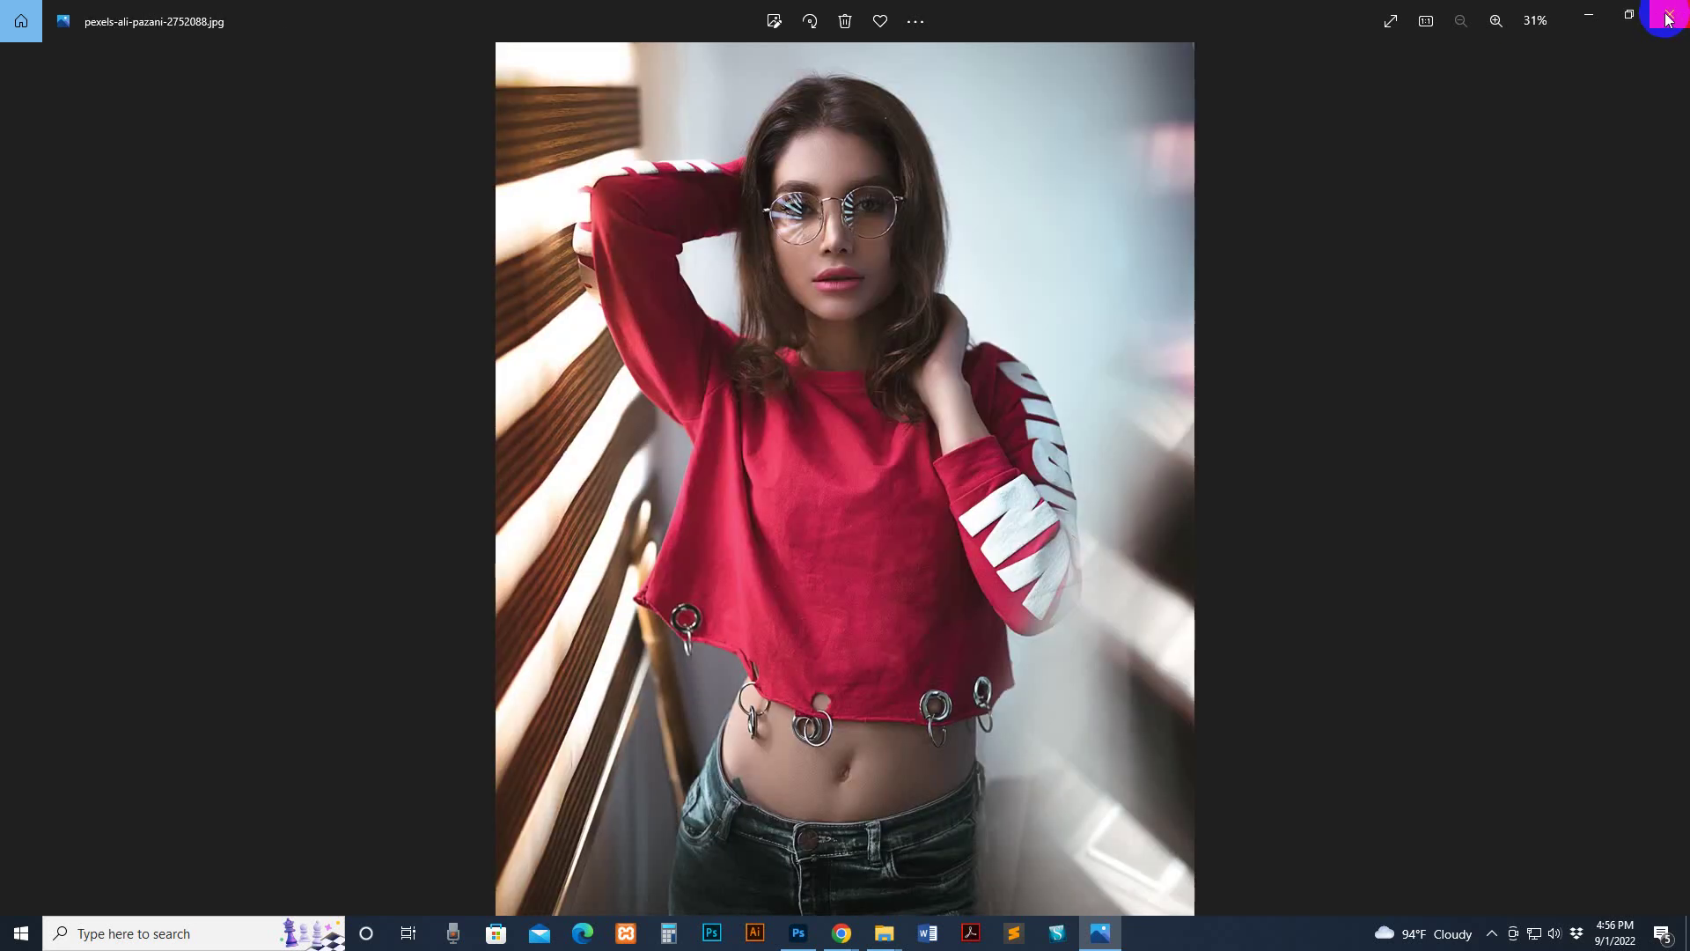
key(Right)
click(1668, 17)
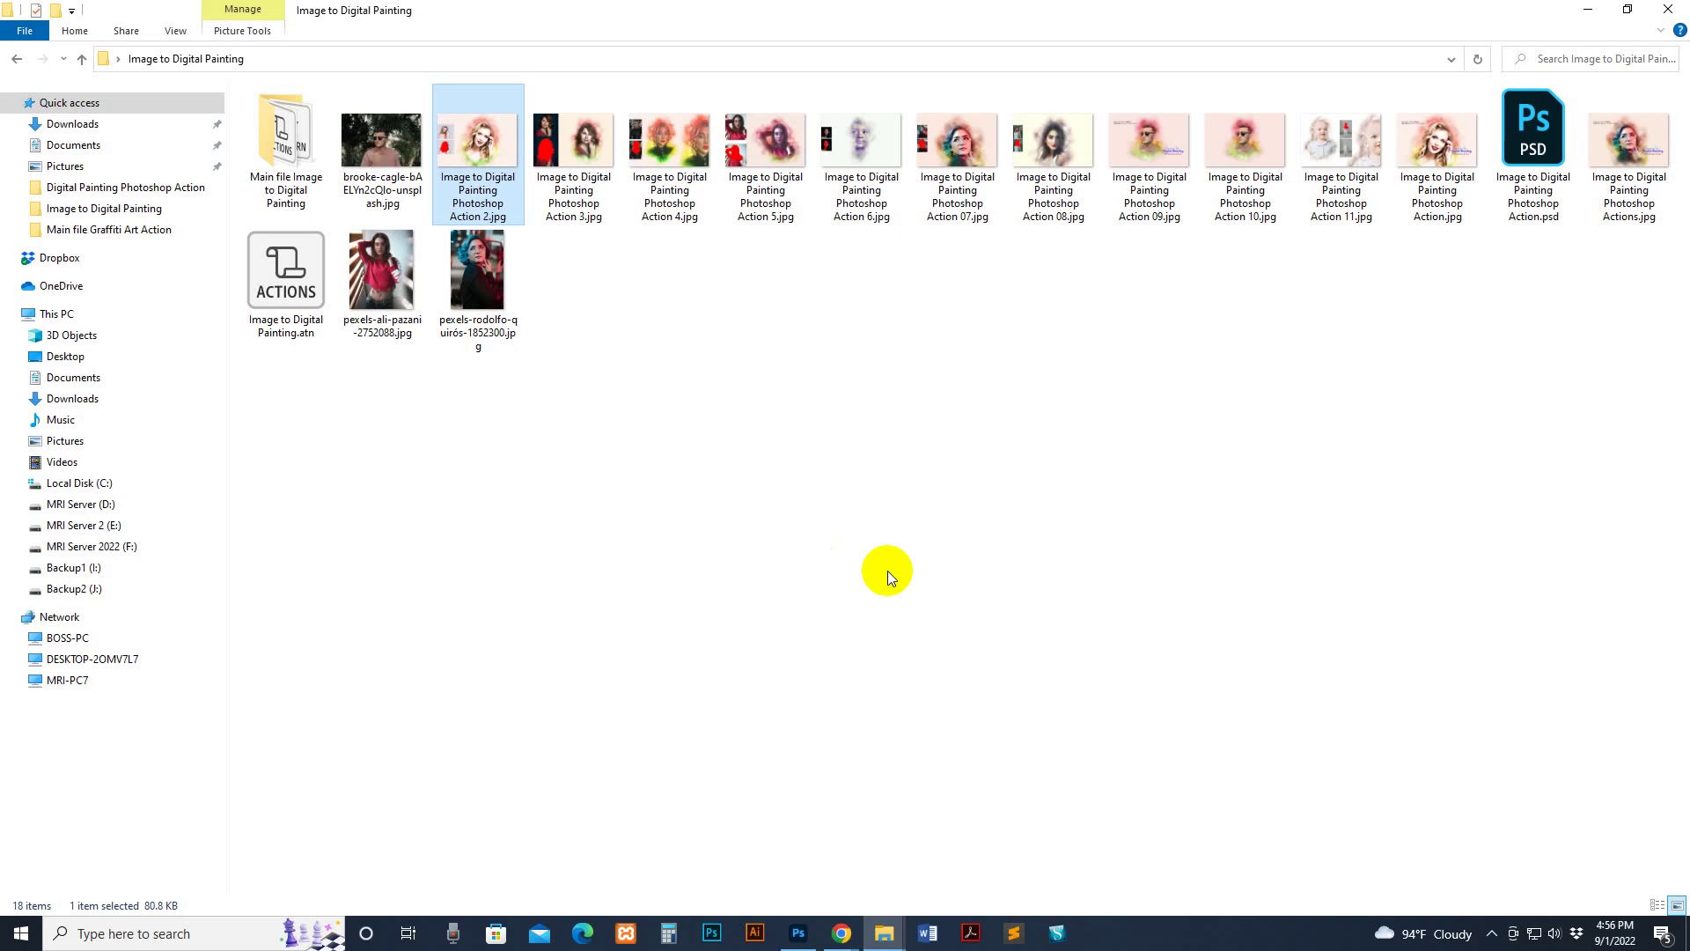
Step: Open the Main file Image to Digital Painting folder, read through the how-to-use help text file, and close it
click(299, 149)
double_click(299, 150)
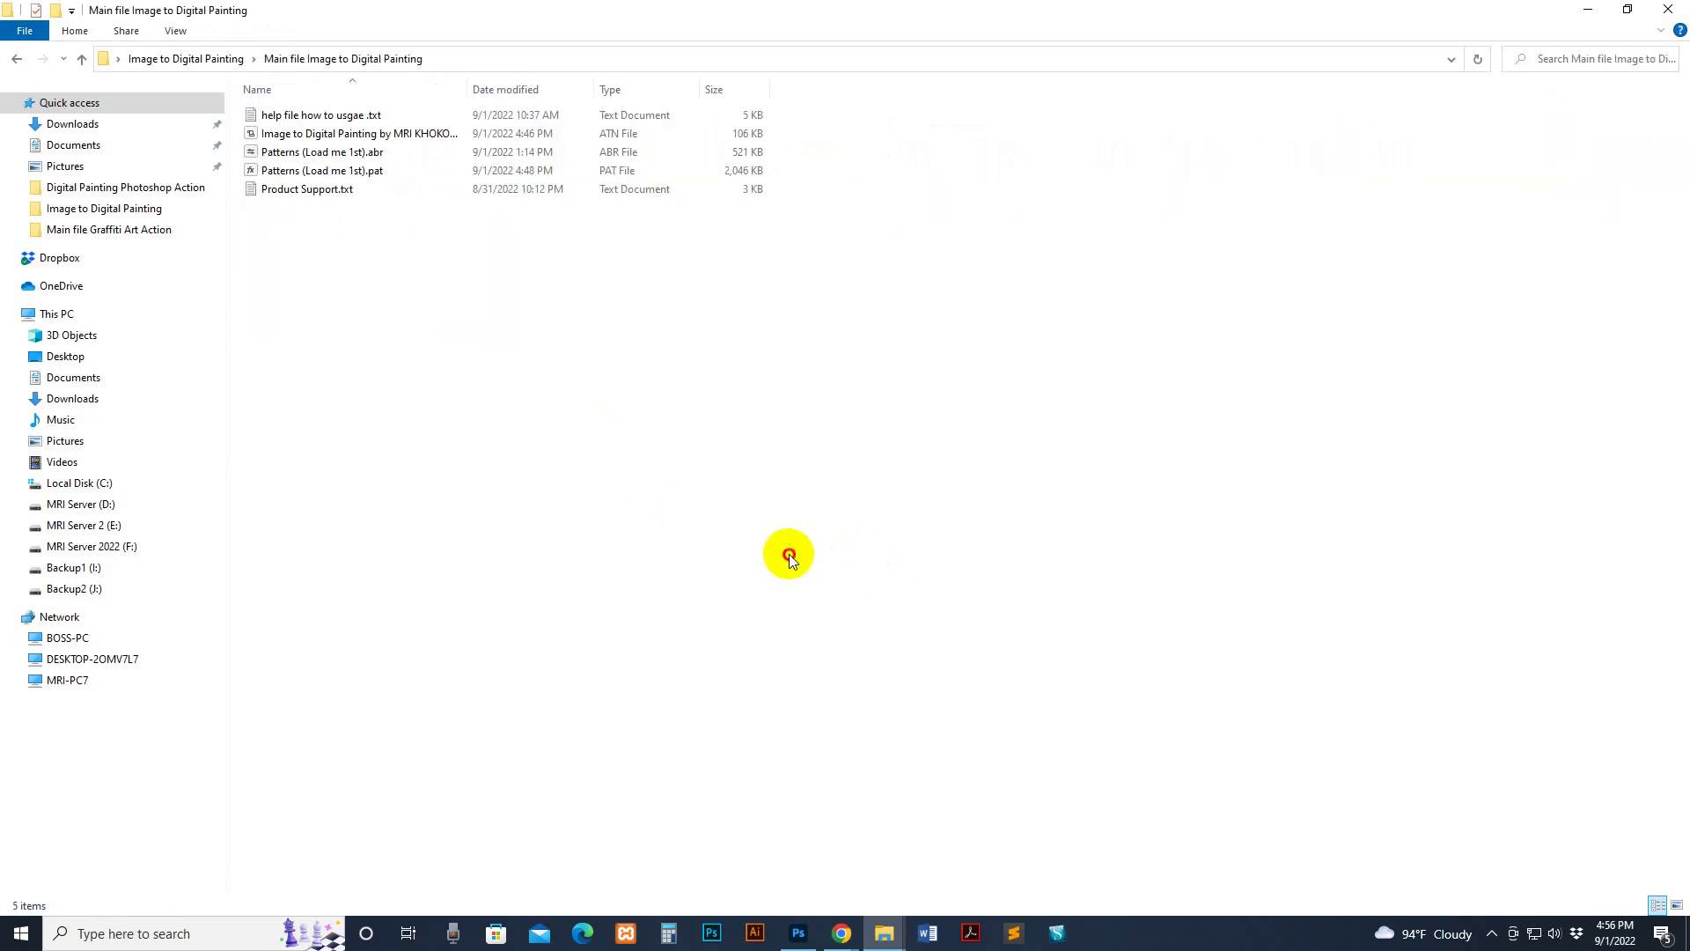
click(338, 120)
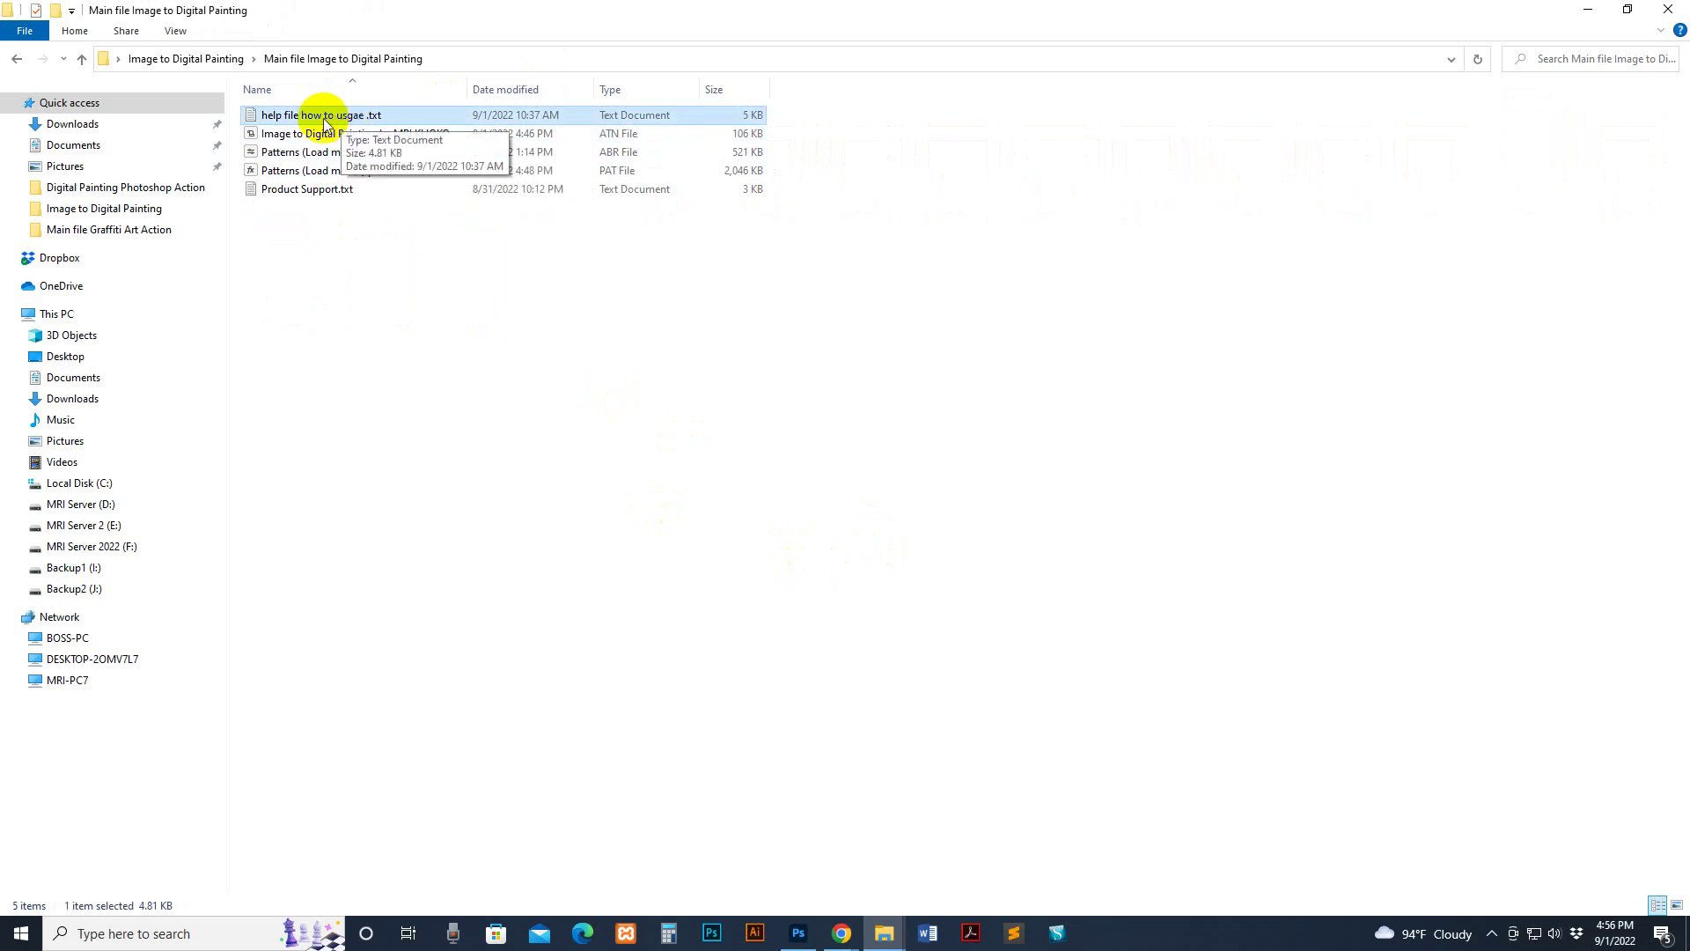
double_click(319, 119)
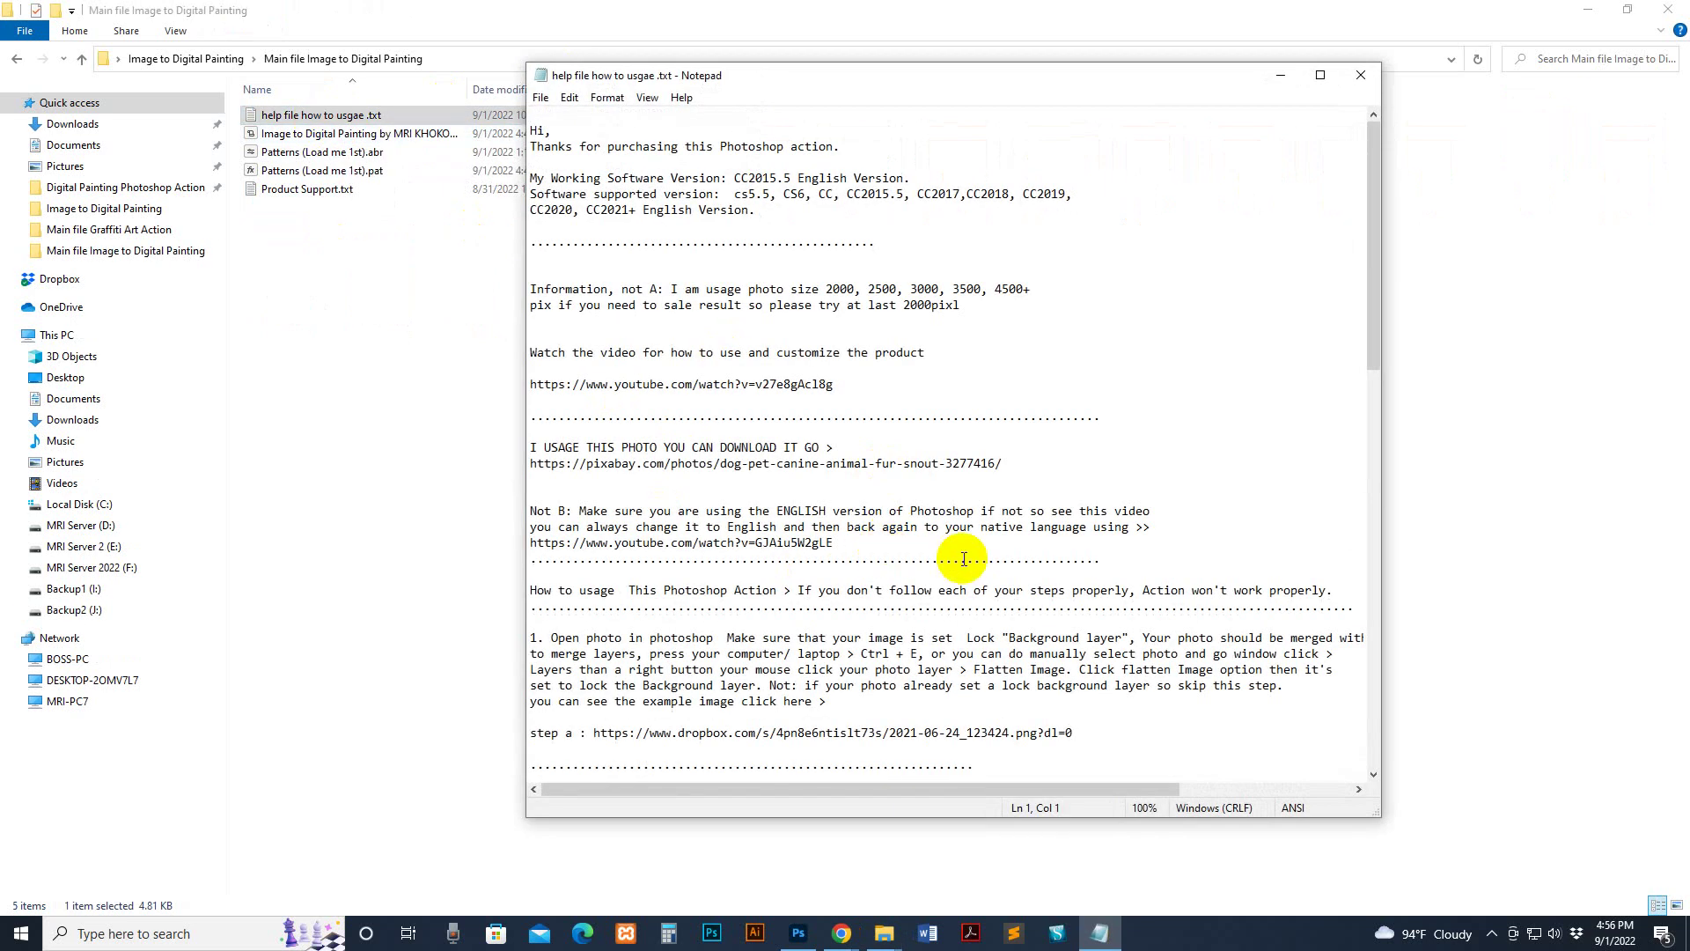
scroll(960, 583, down, 1)
scroll(959, 583, down, 8)
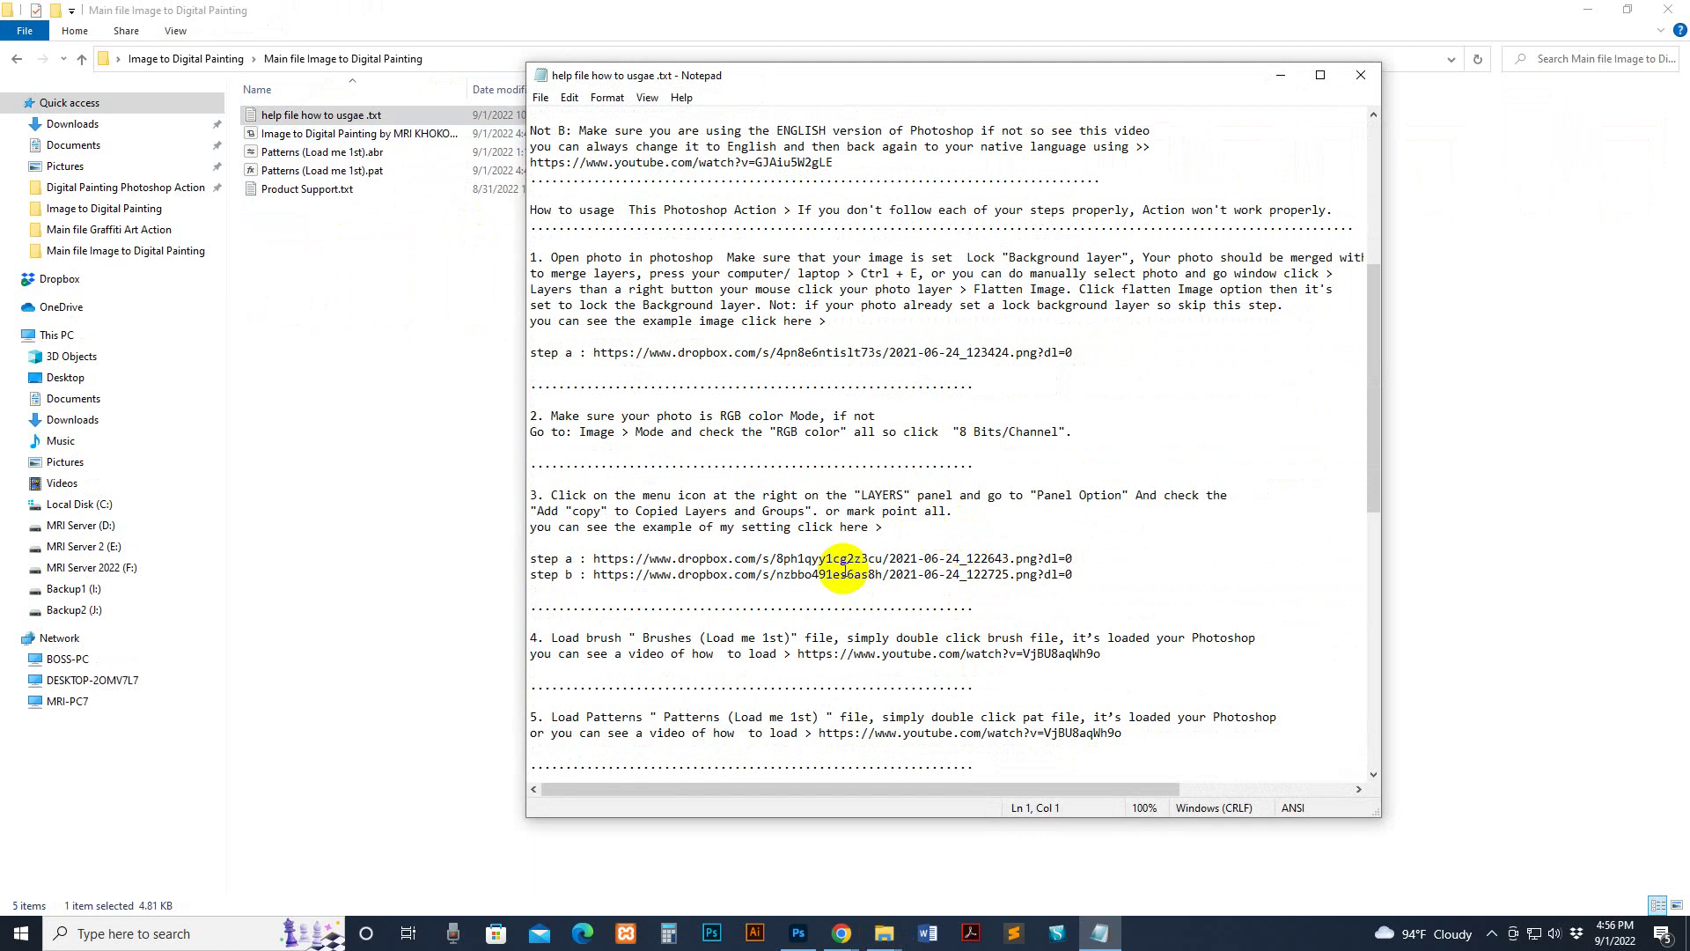
scroll(852, 549, down, 3)
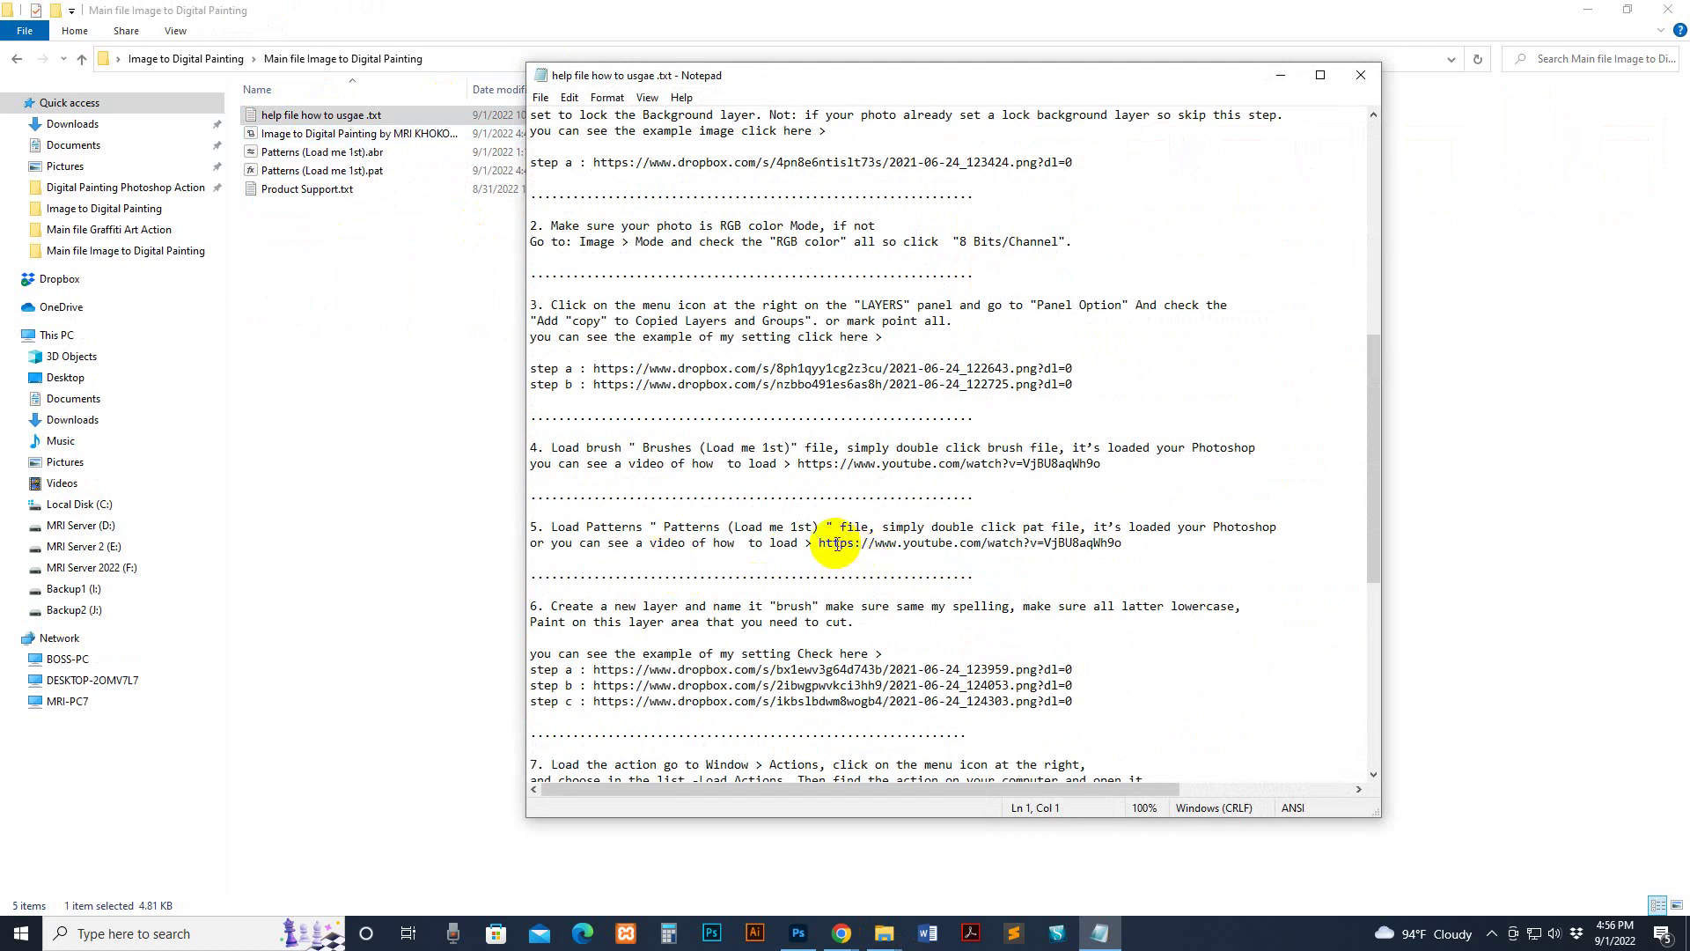
drag(819, 542, 1152, 541)
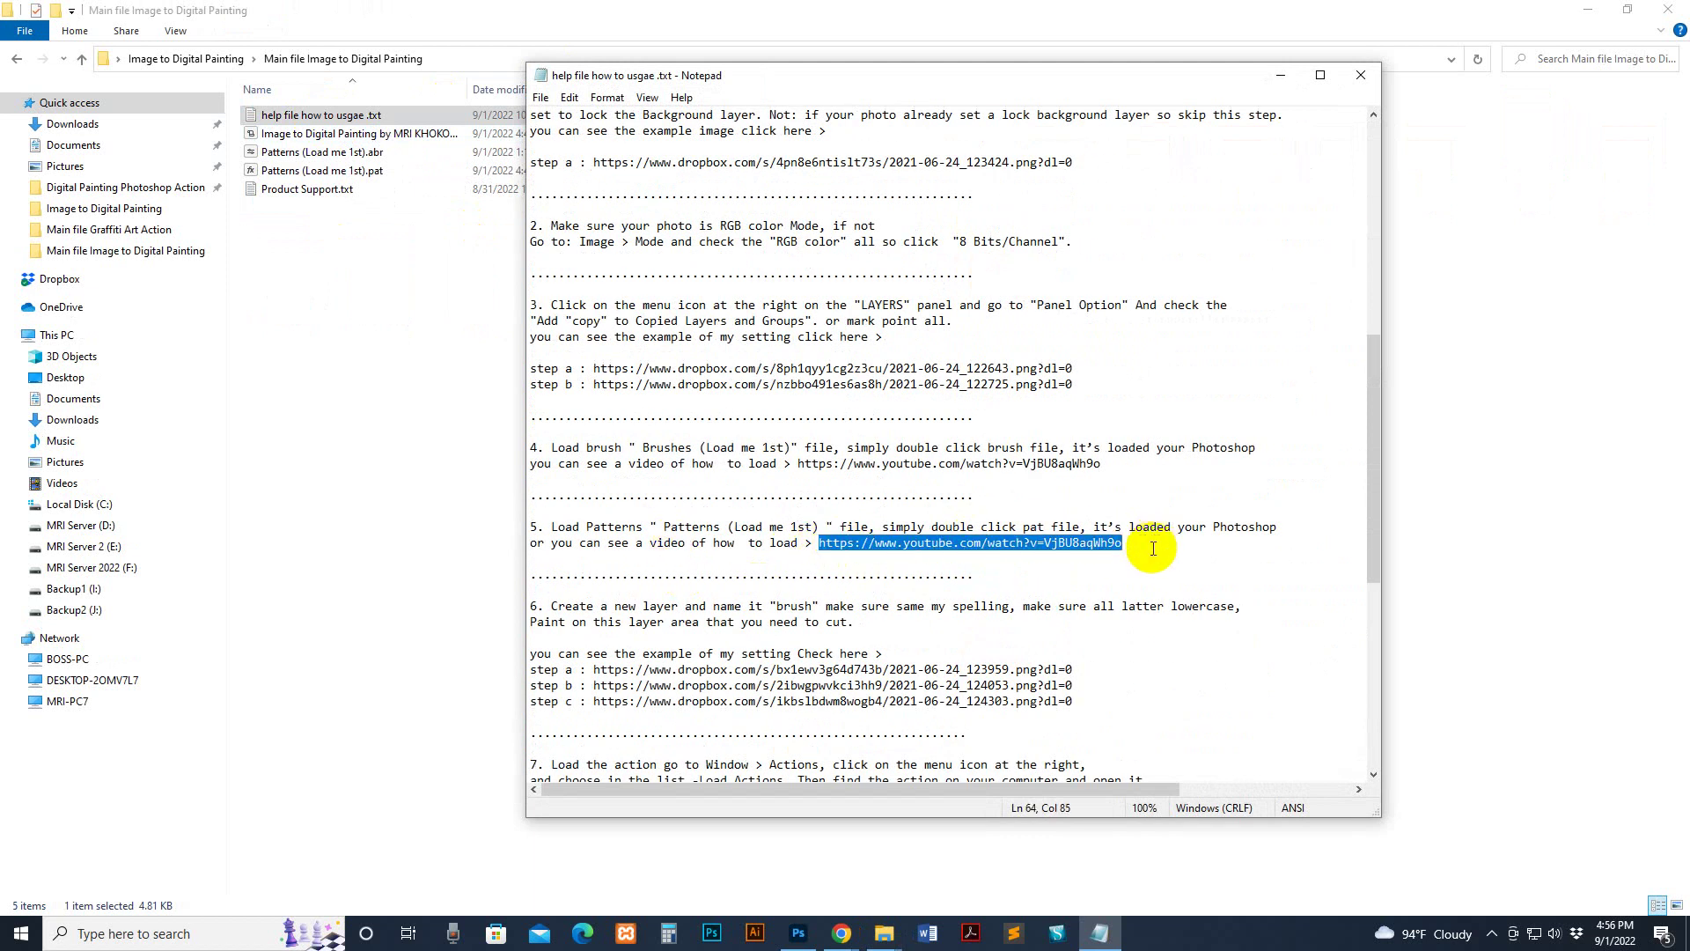
click(1356, 77)
click(642, 511)
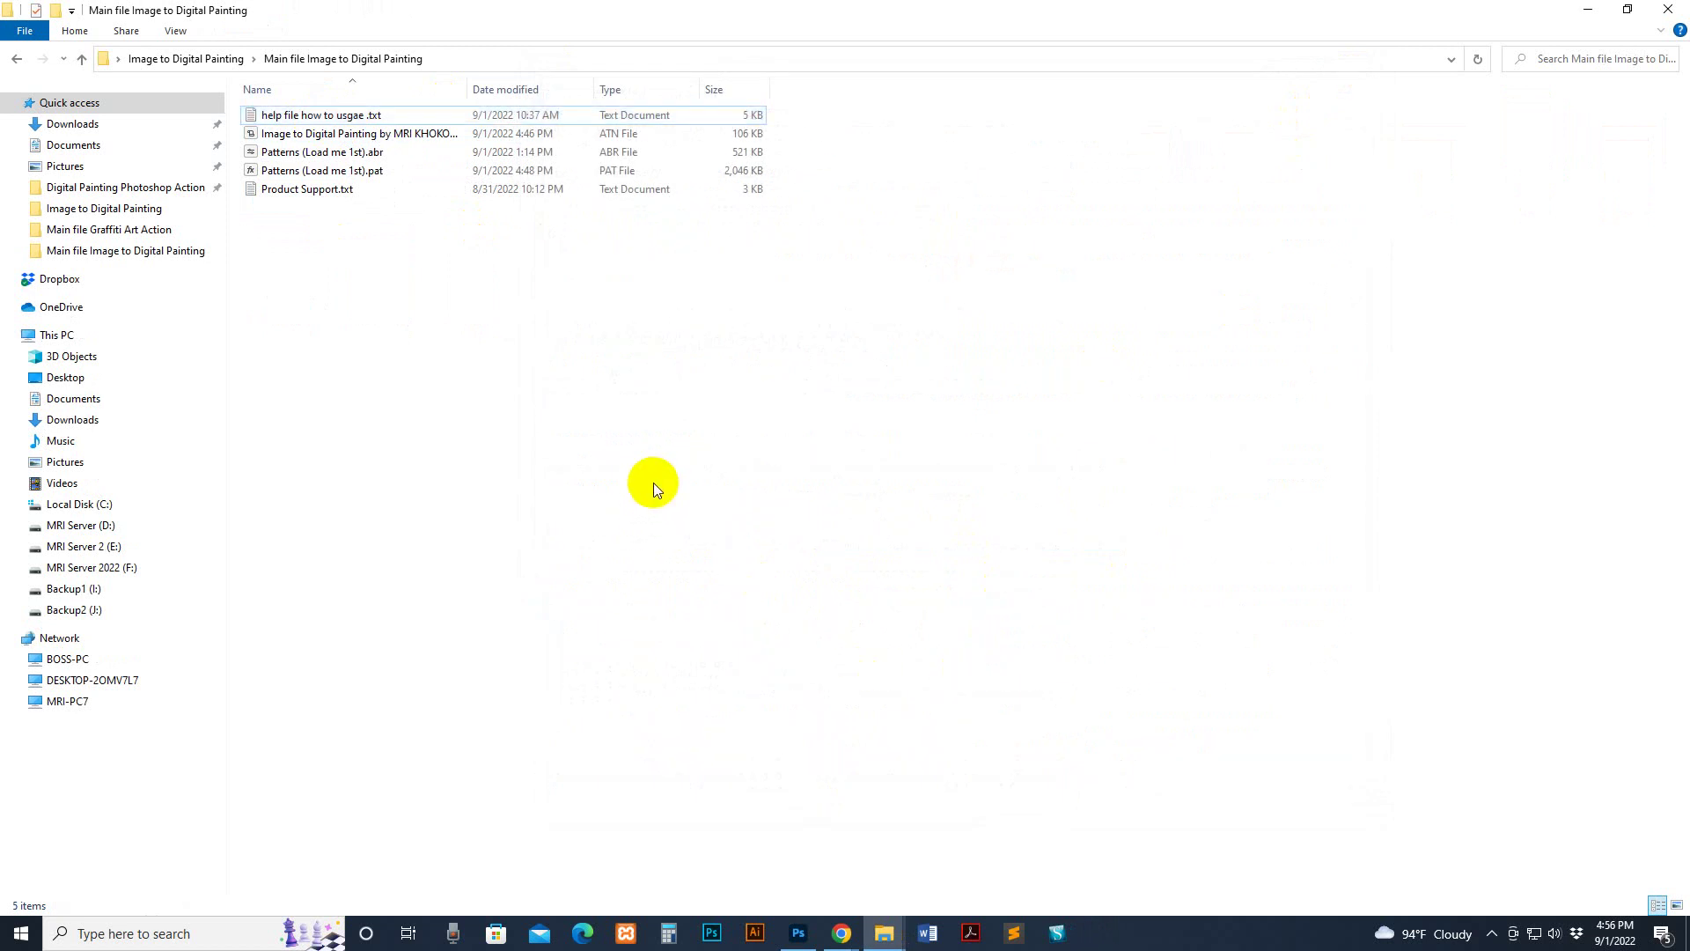
Step: Widen the Name column to show the full file names and examine the action, brush and pattern files
click(295, 137)
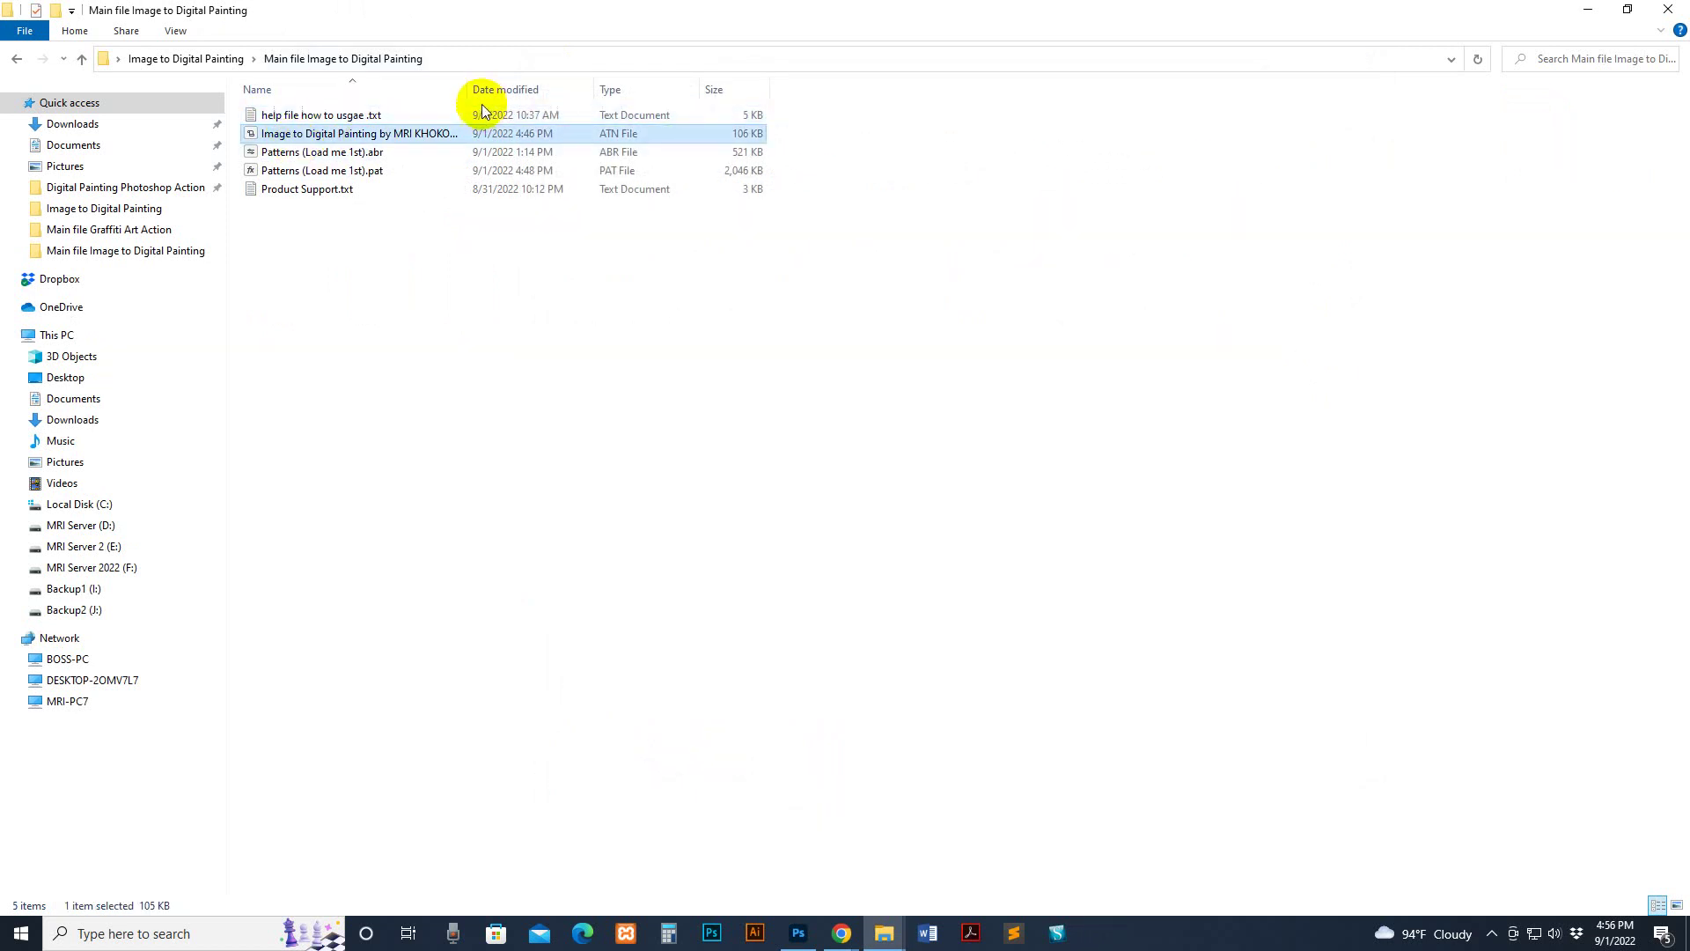
drag(468, 91, 626, 91)
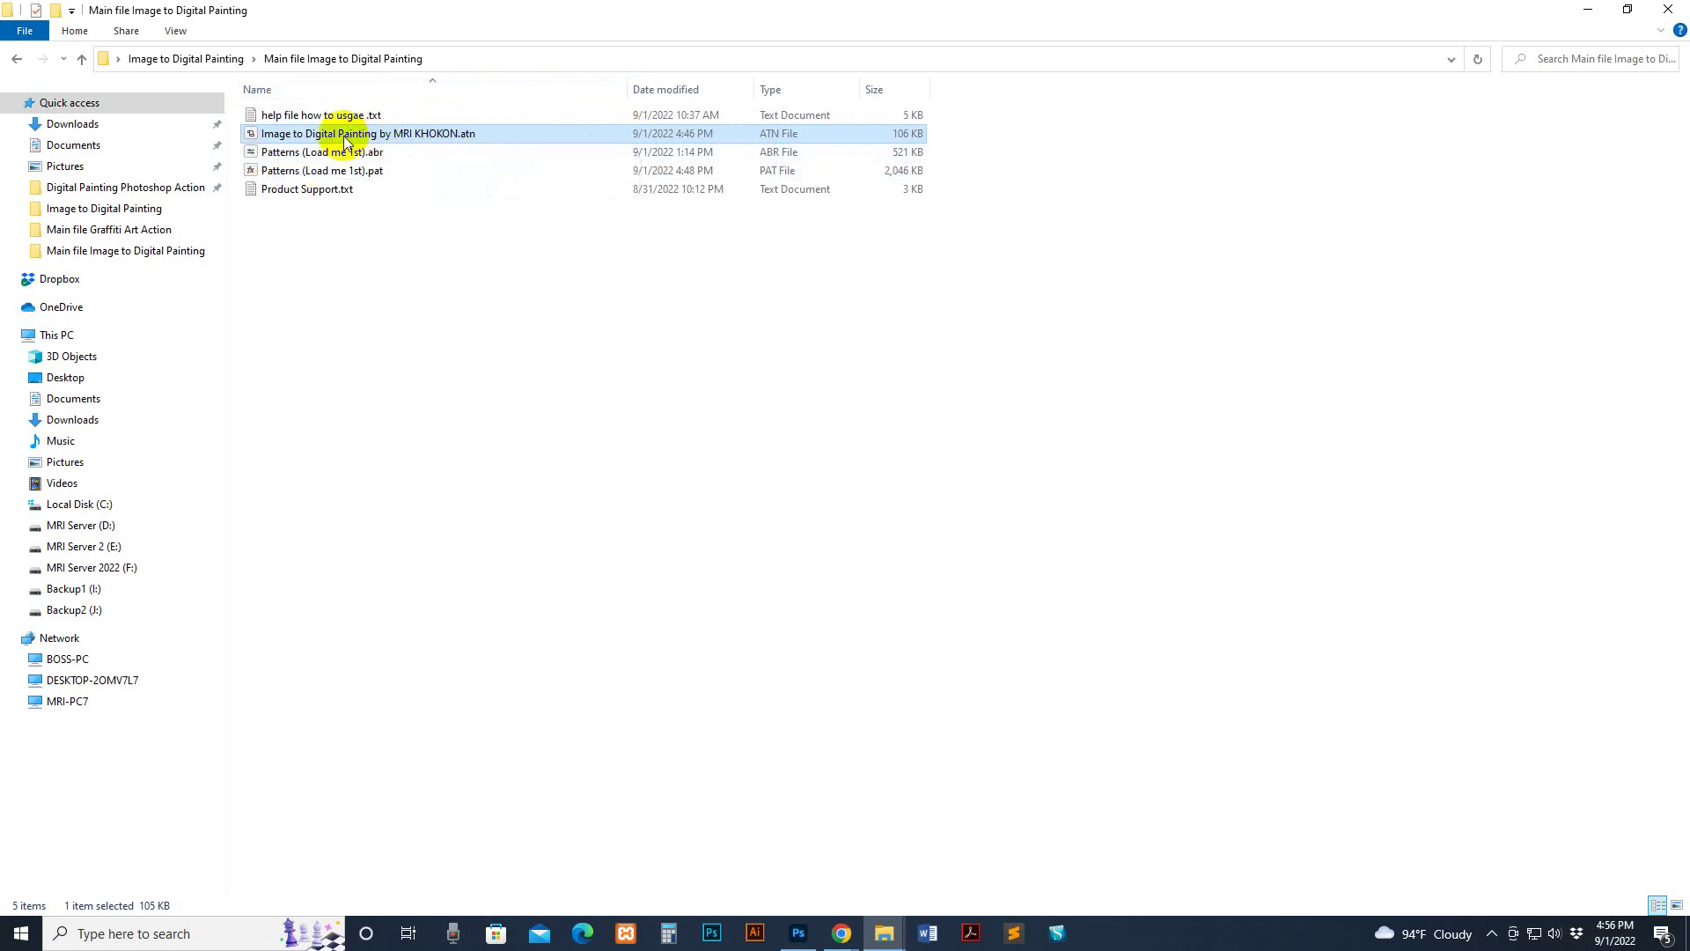
click(308, 155)
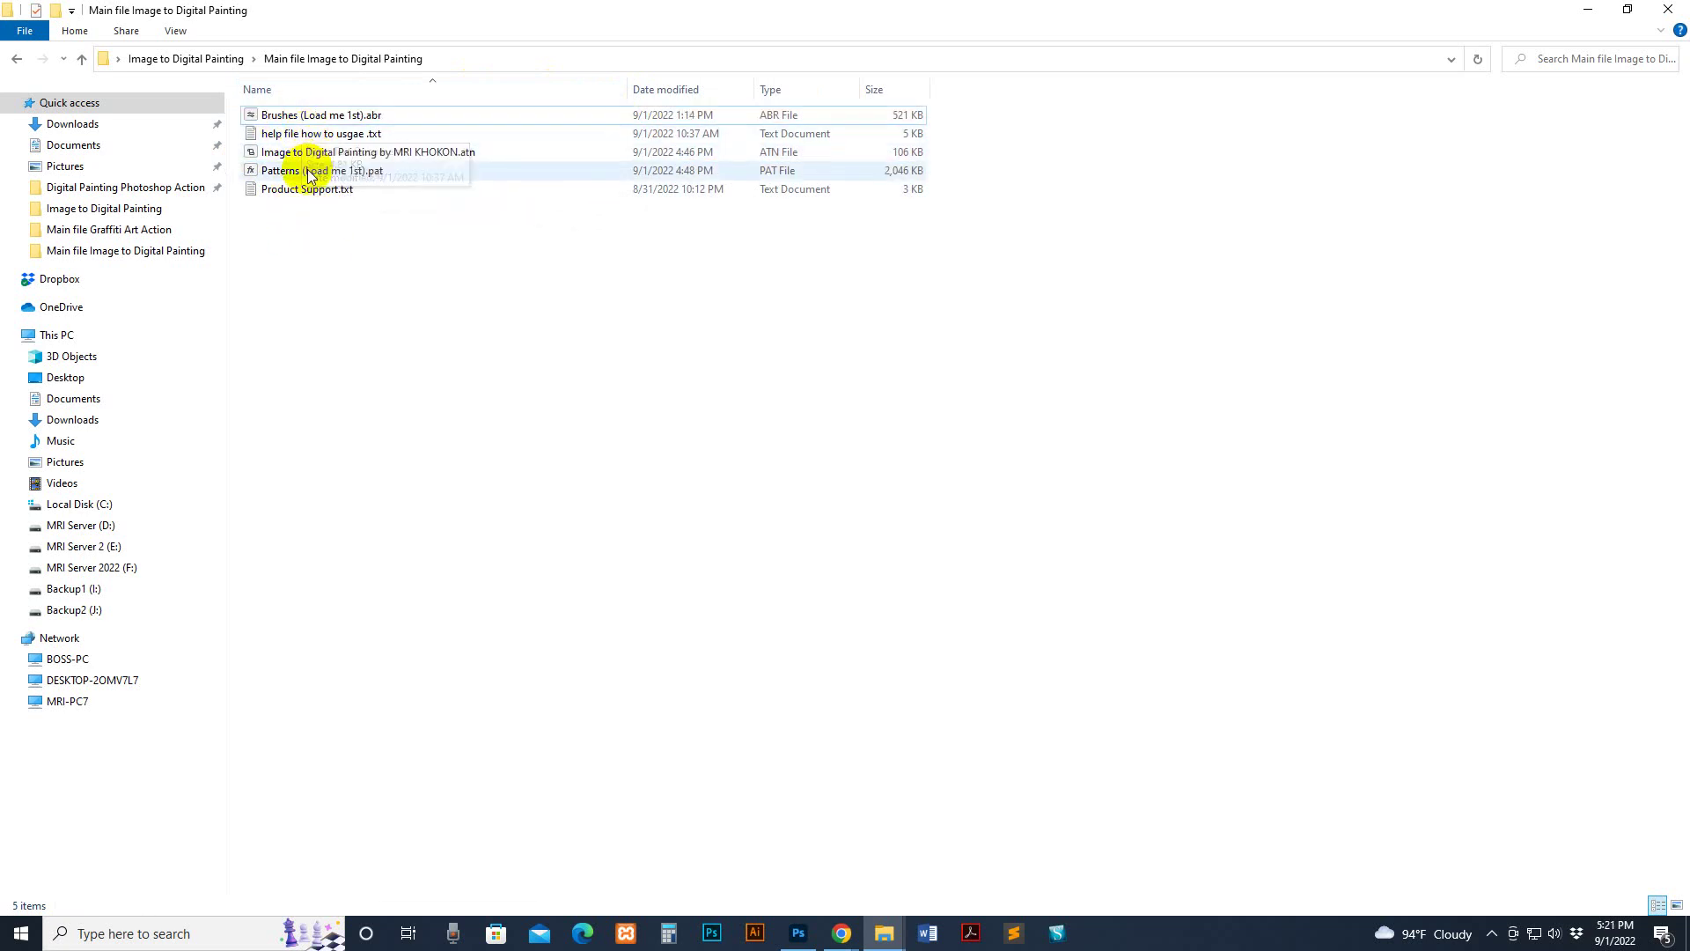
click(322, 172)
click(304, 117)
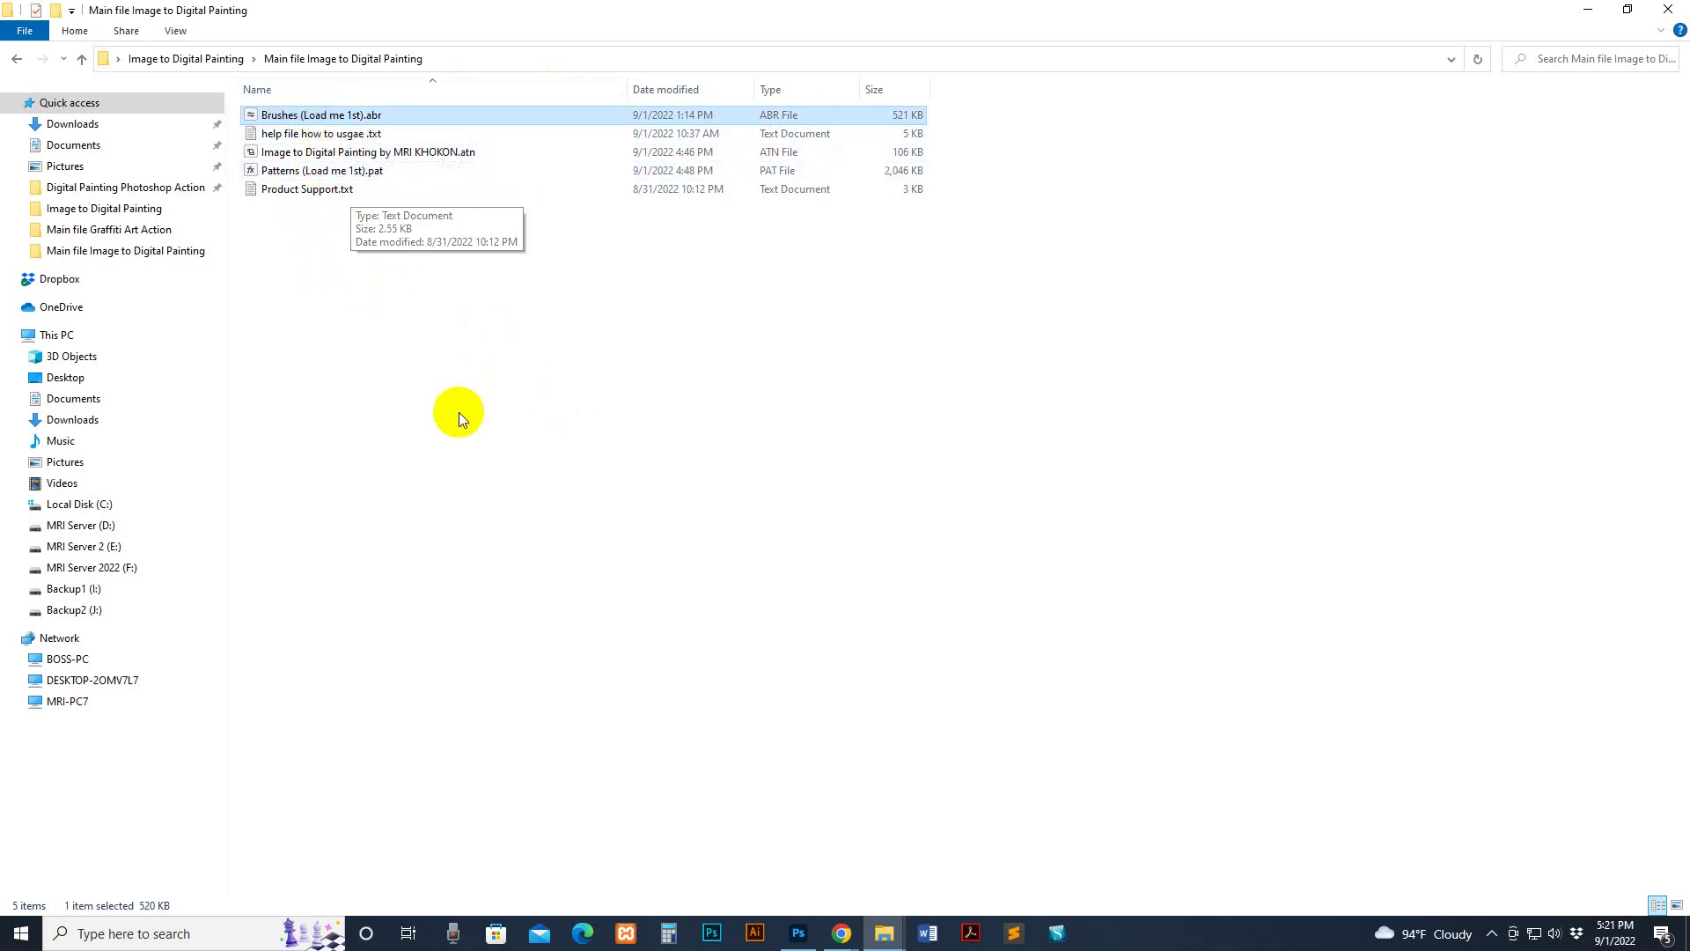
click(456, 301)
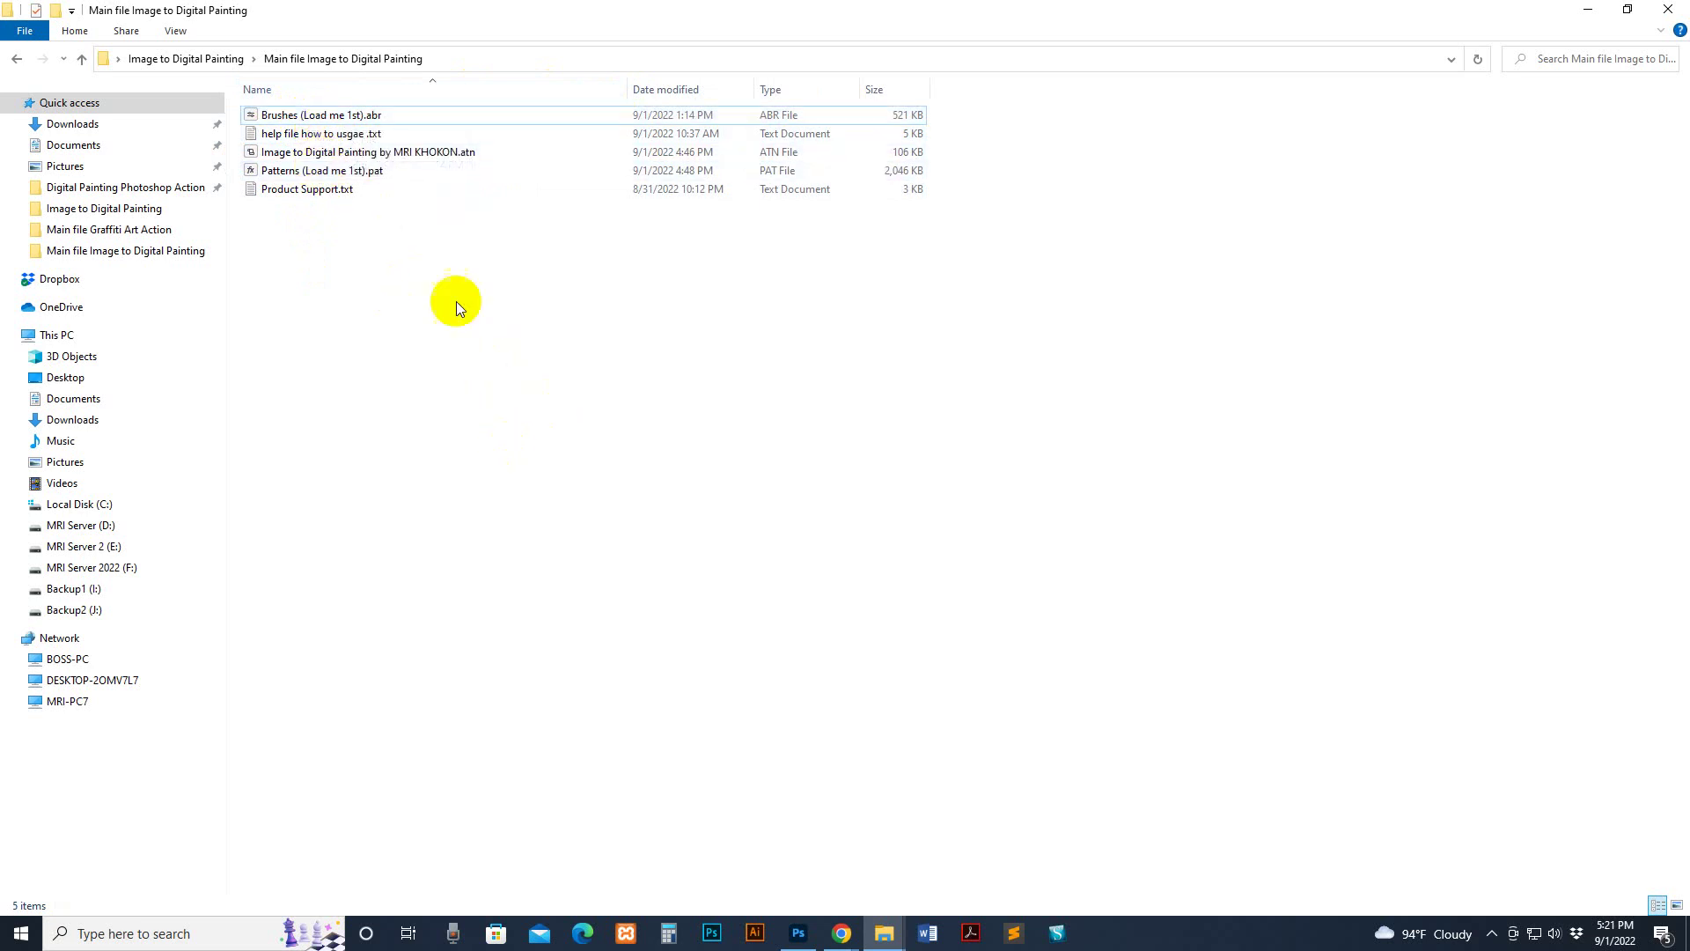
Step: Switch to Photoshop and close the open Image to Digital Painting Photoshop Action.psd without saving its changes
click(799, 933)
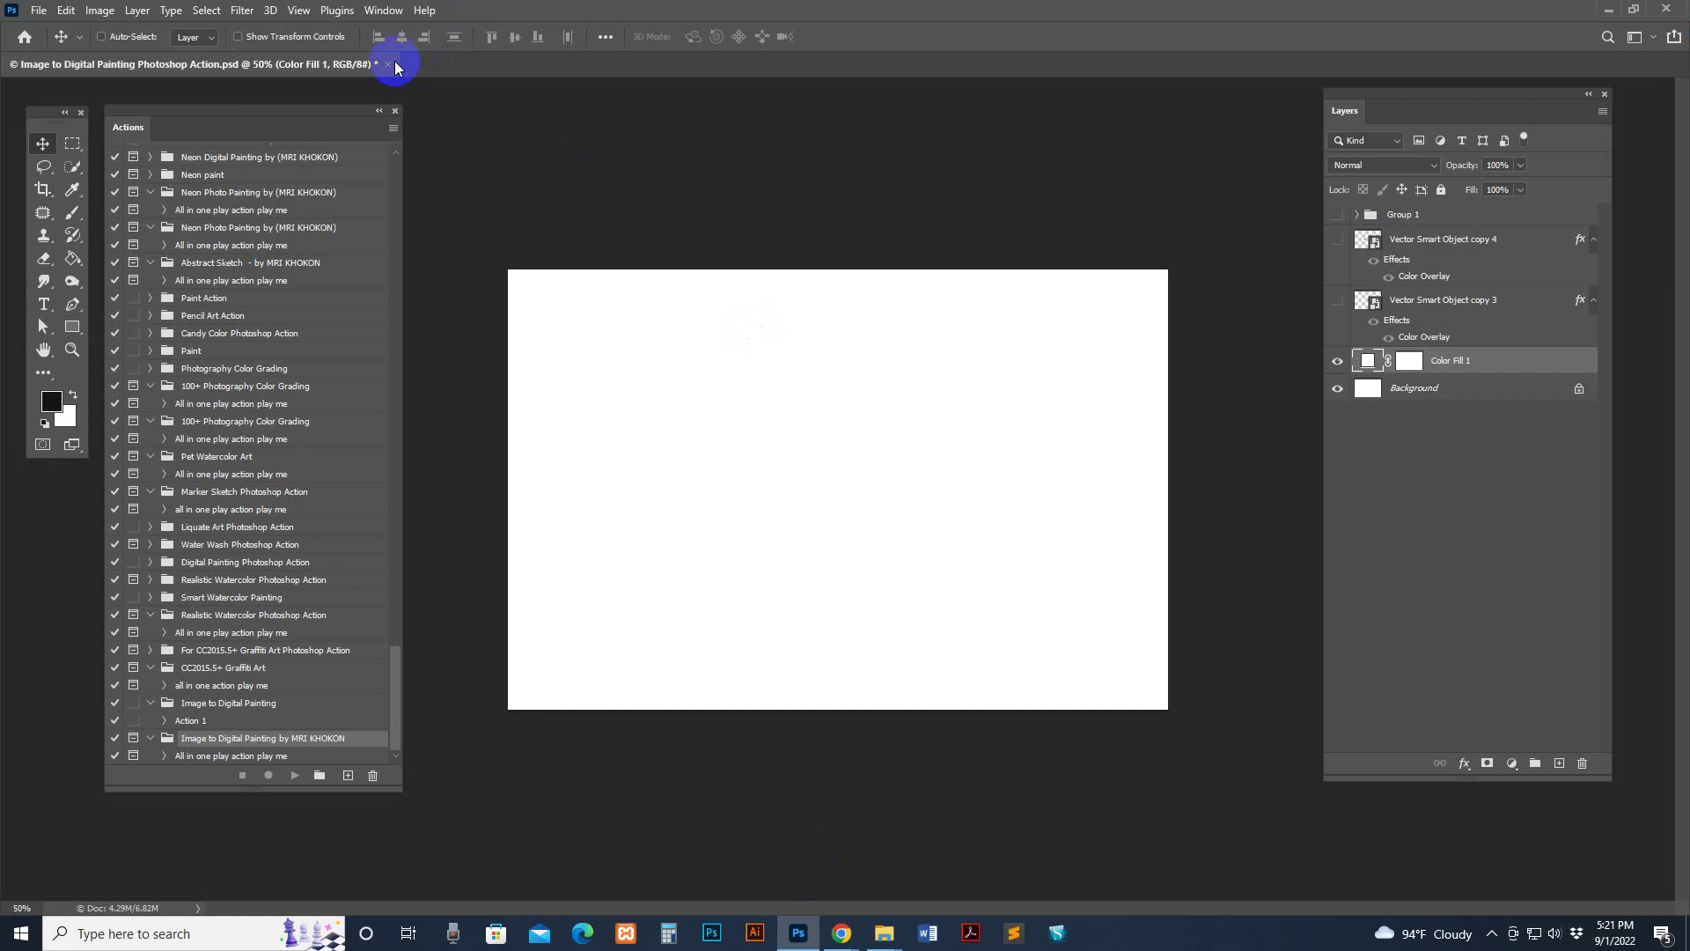
click(388, 64)
click(851, 356)
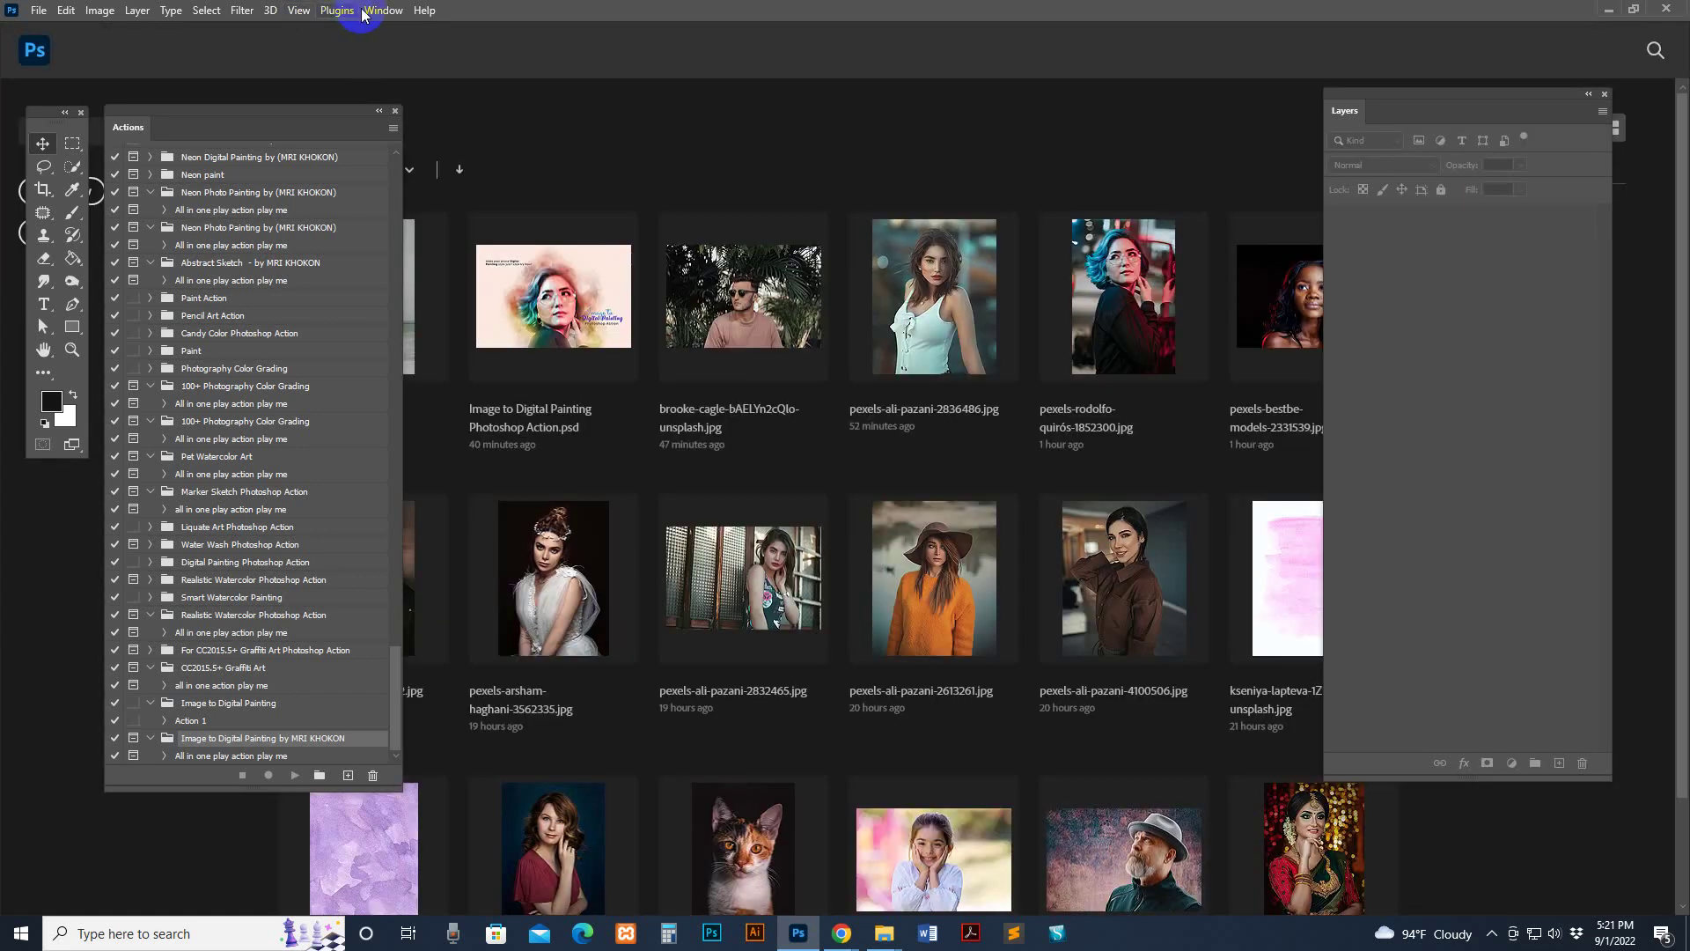
Step: Import the brush file Brushes (Load me 1st).abr from the Main file Image to Digital Painting folder and close the brush list
click(384, 11)
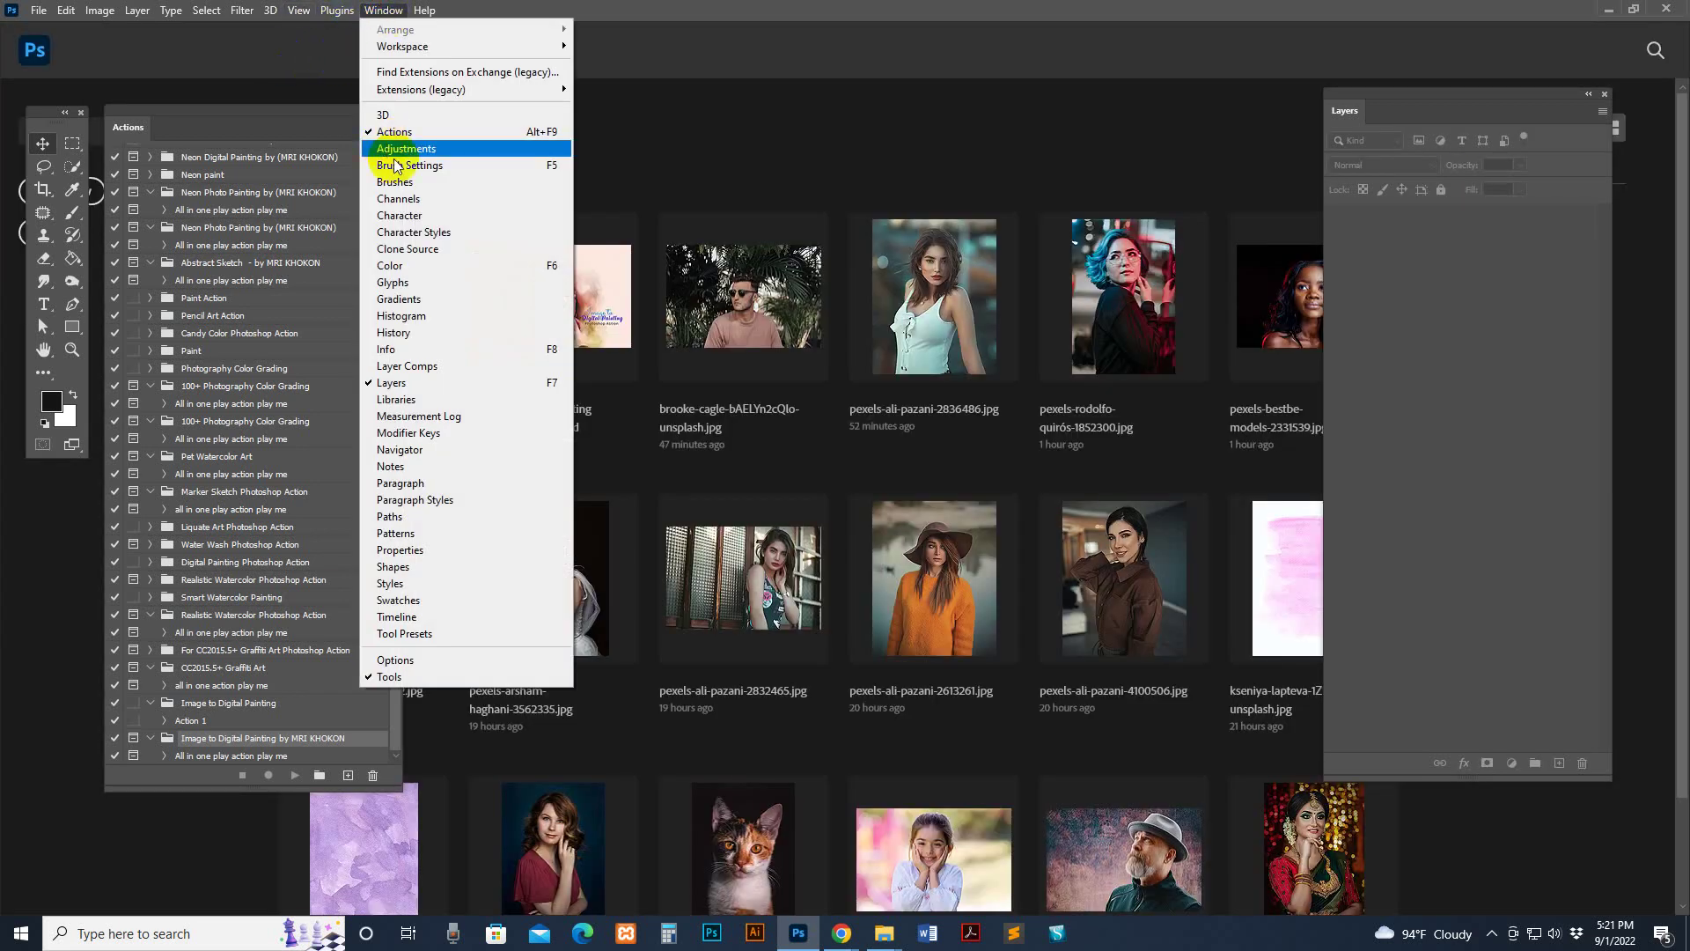
click(412, 182)
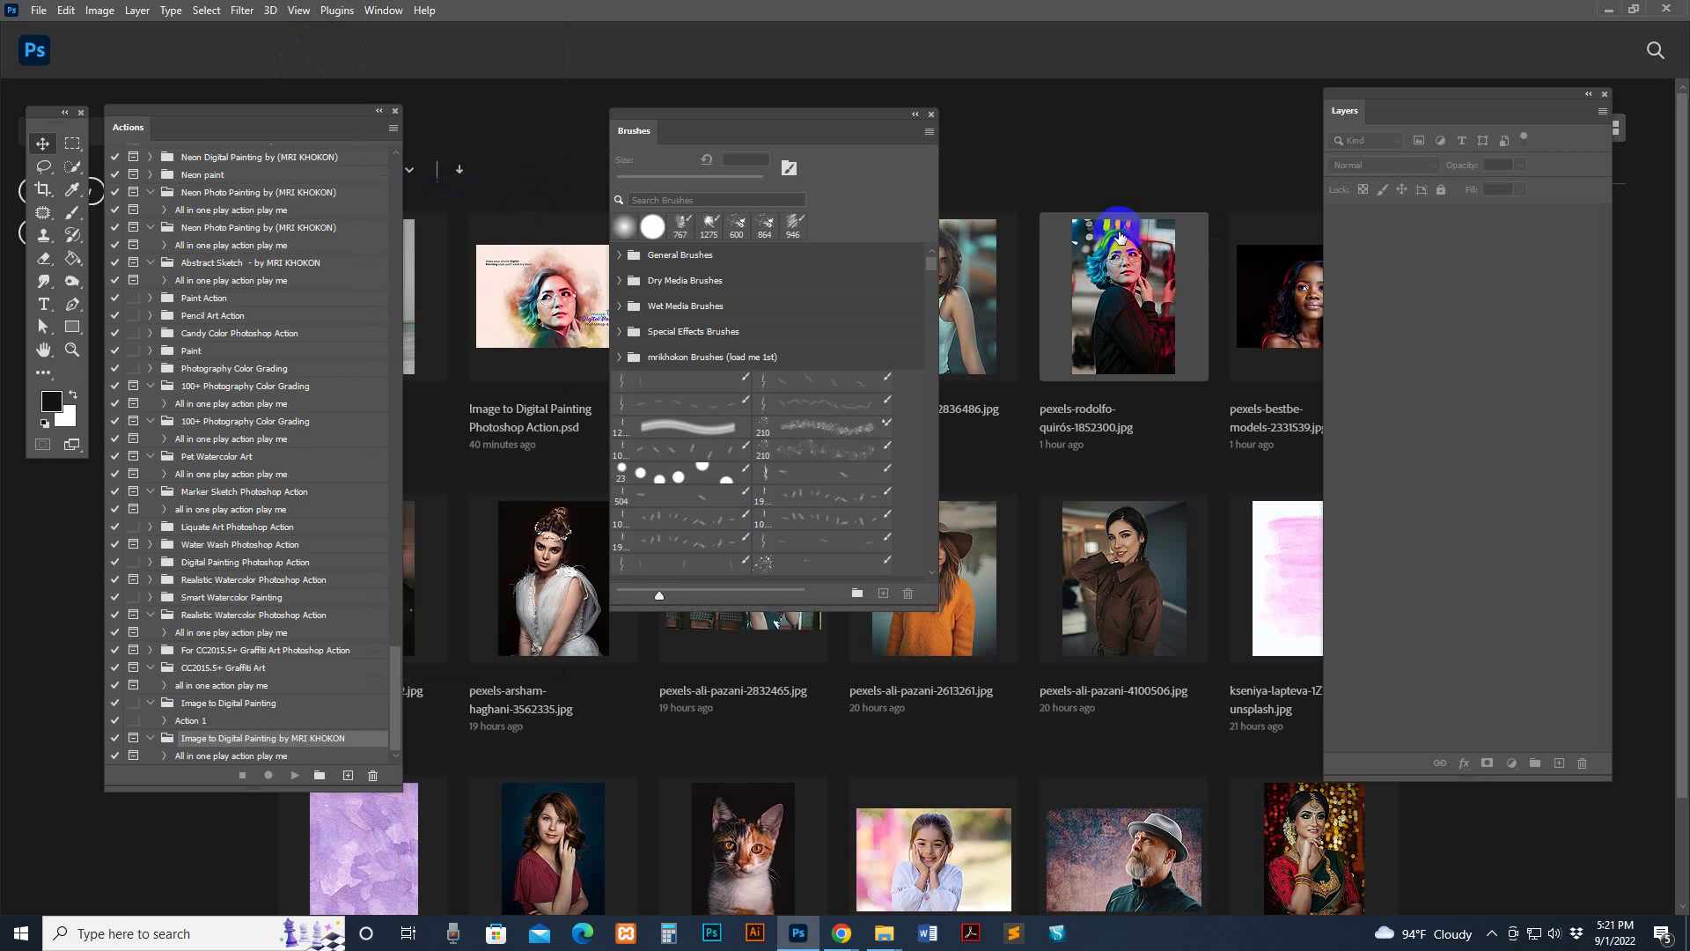
click(929, 133)
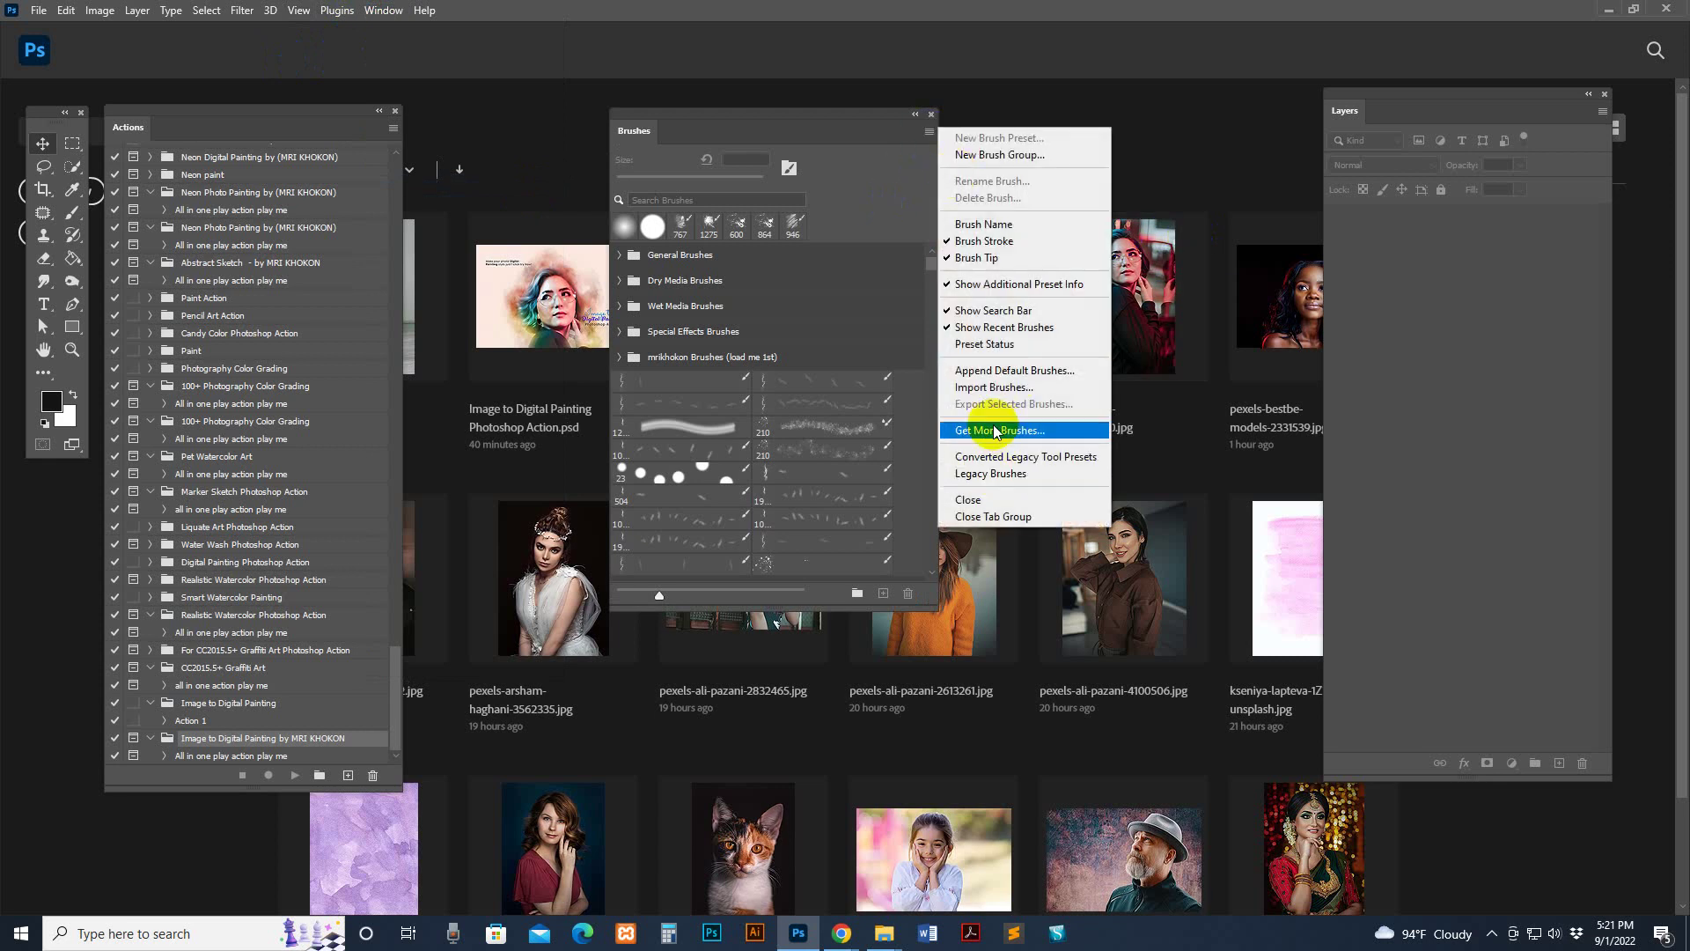
click(995, 386)
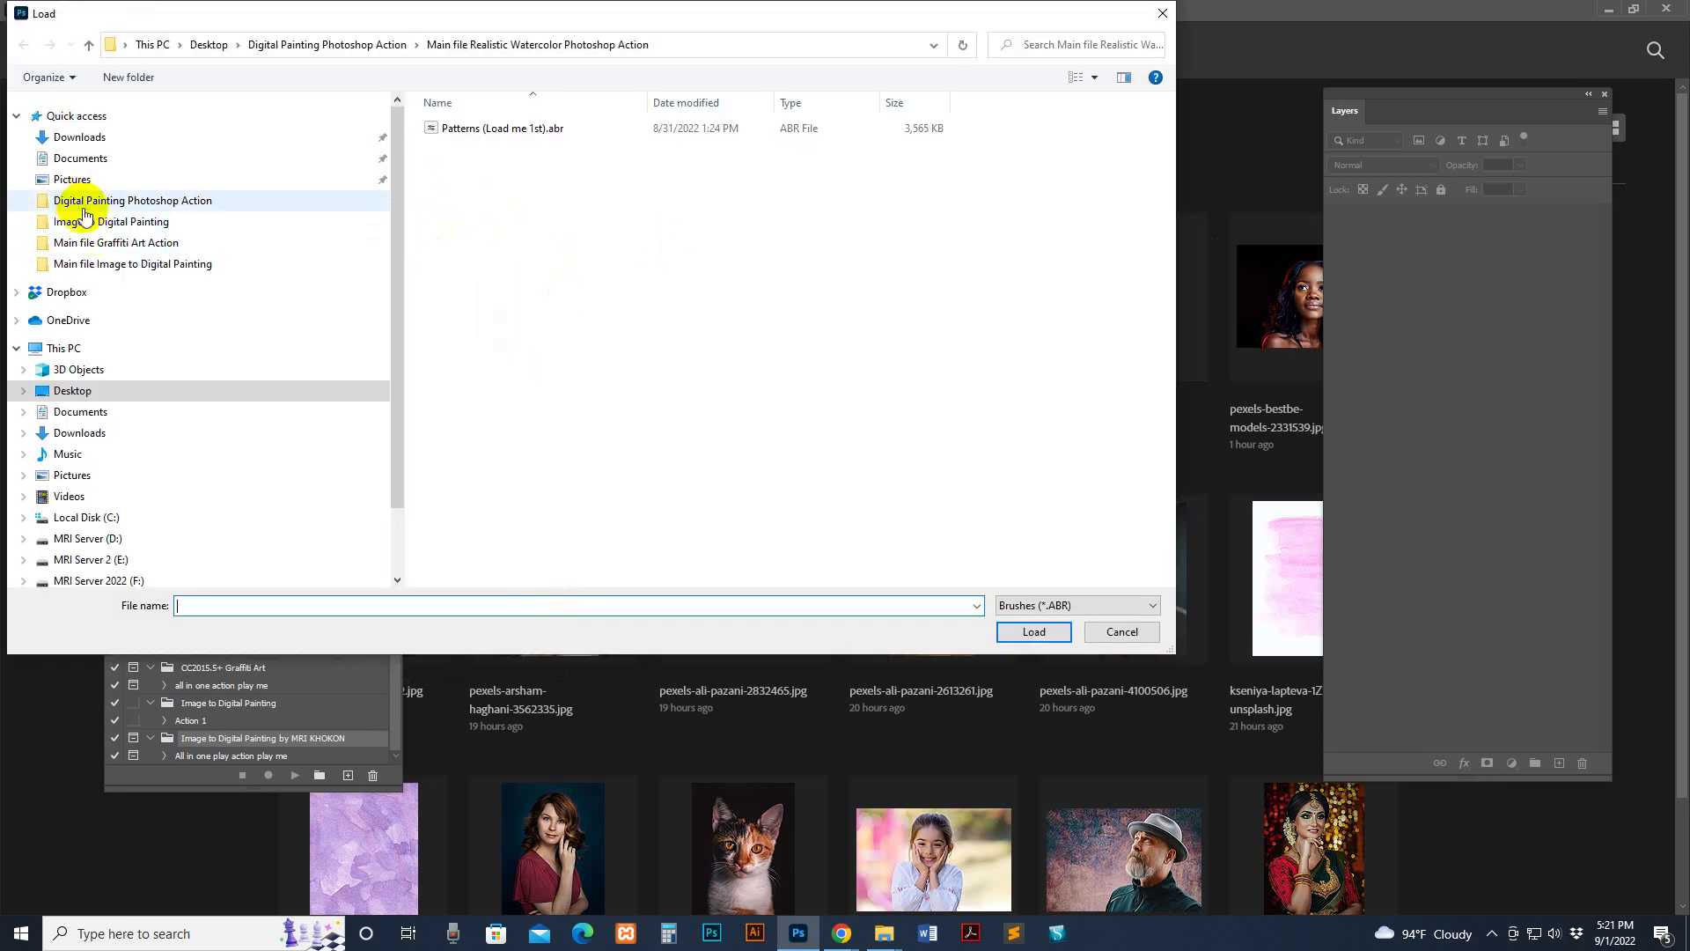
click(115, 221)
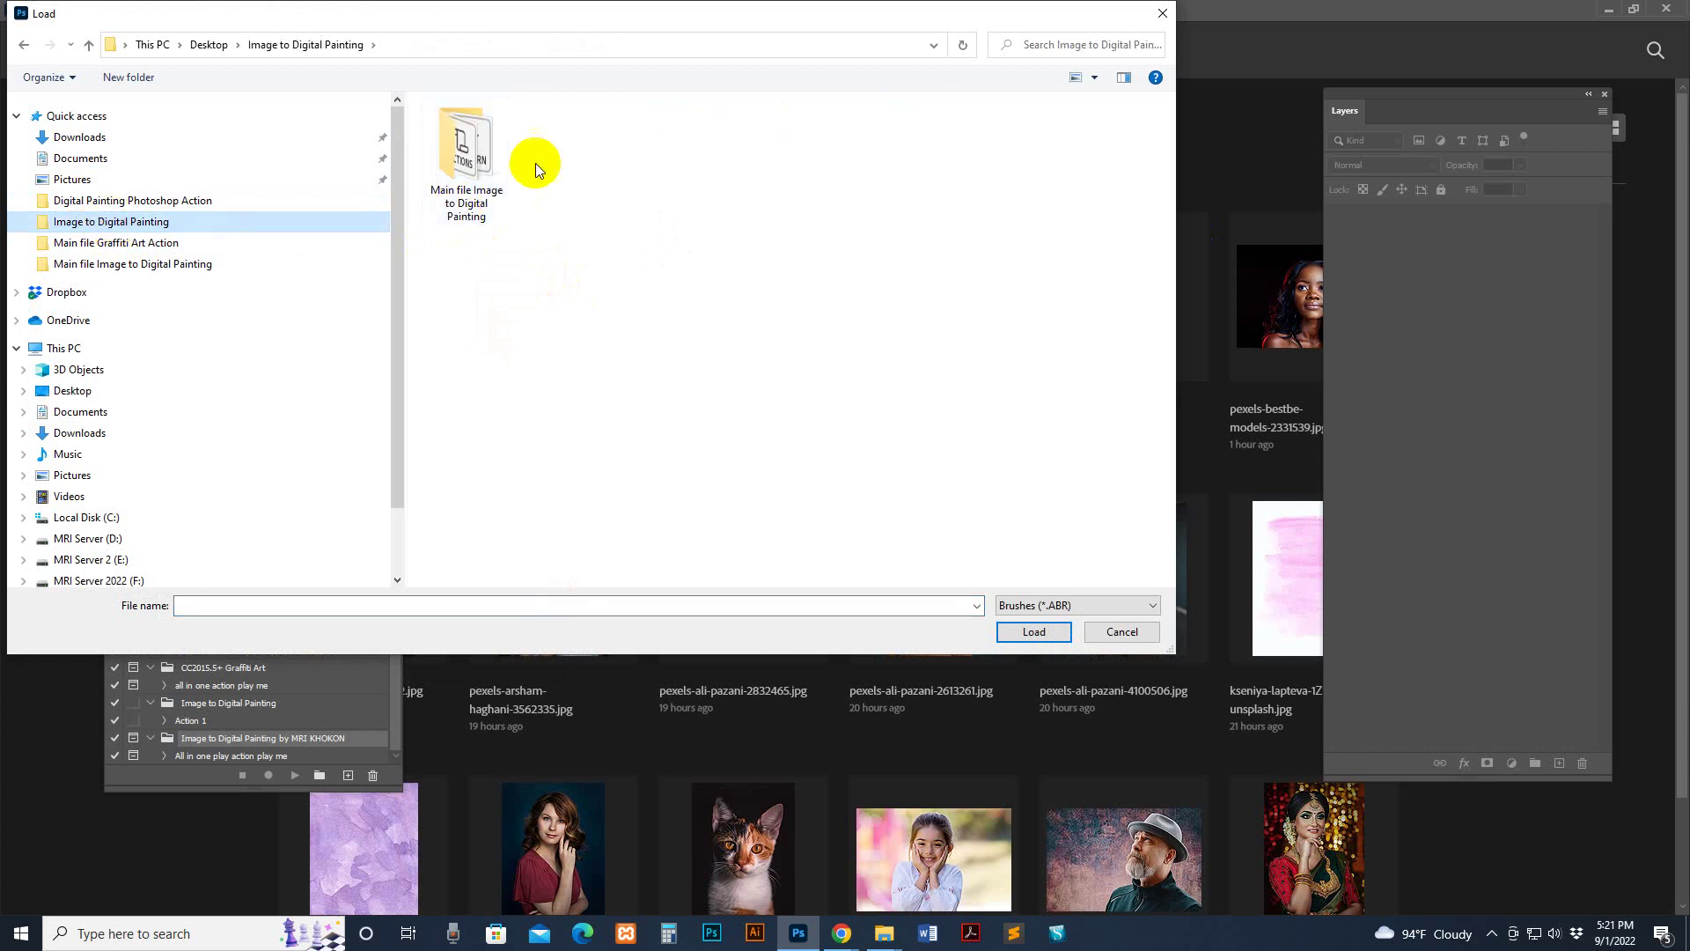
double_click(476, 161)
click(458, 129)
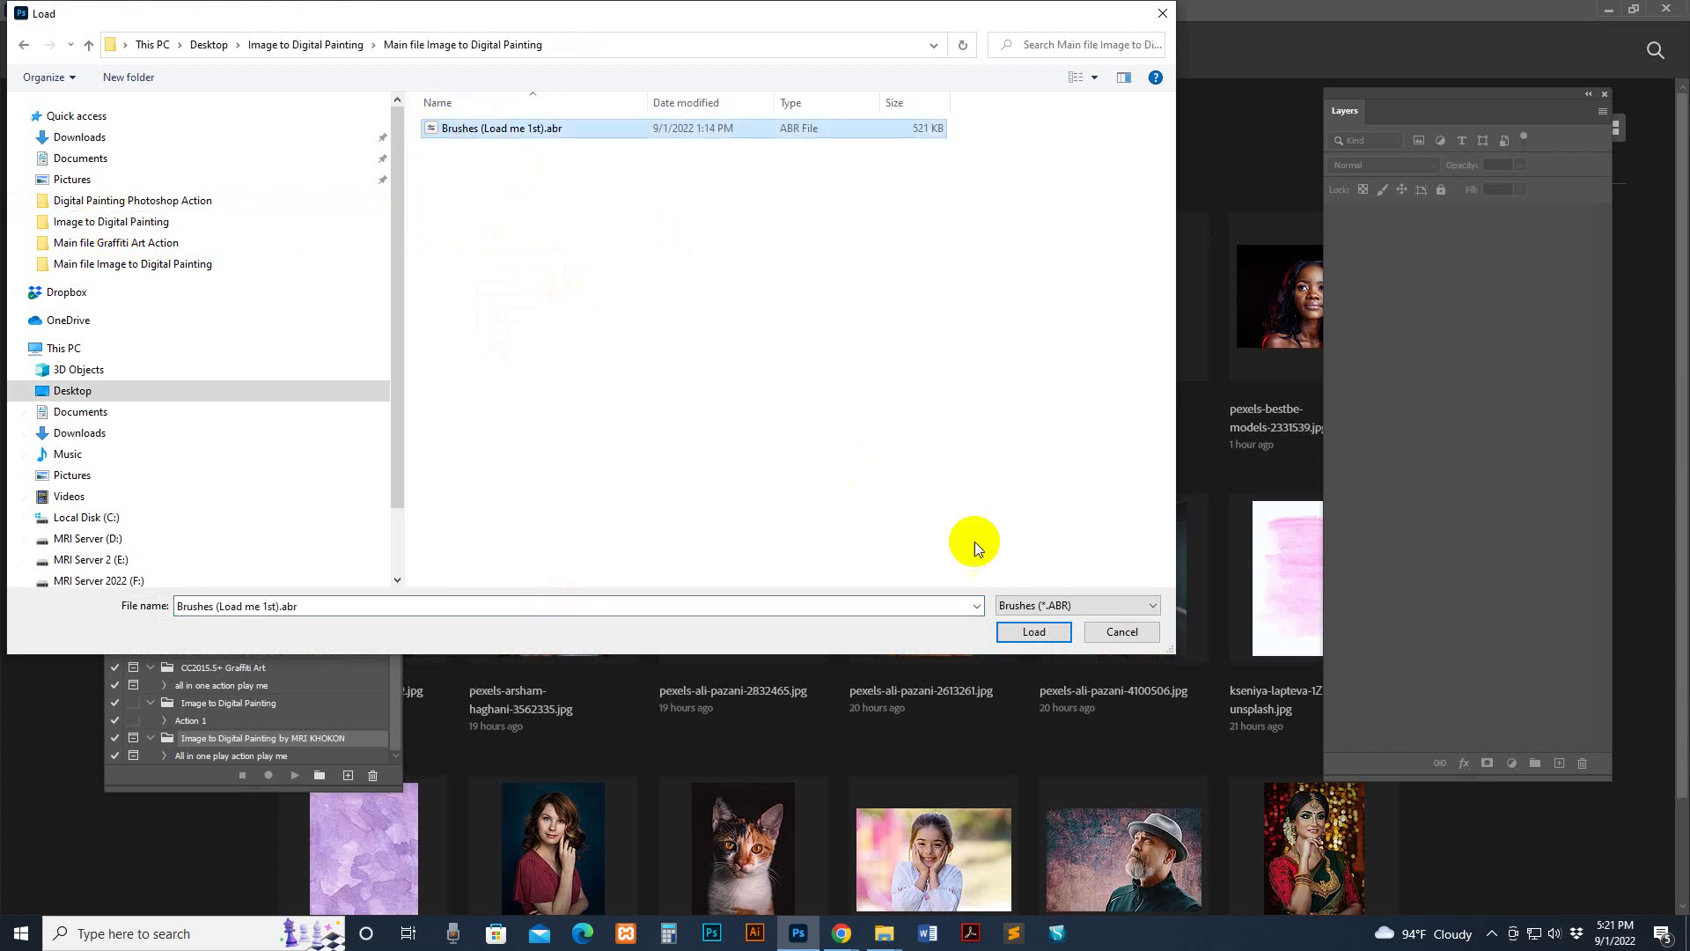
click(1028, 631)
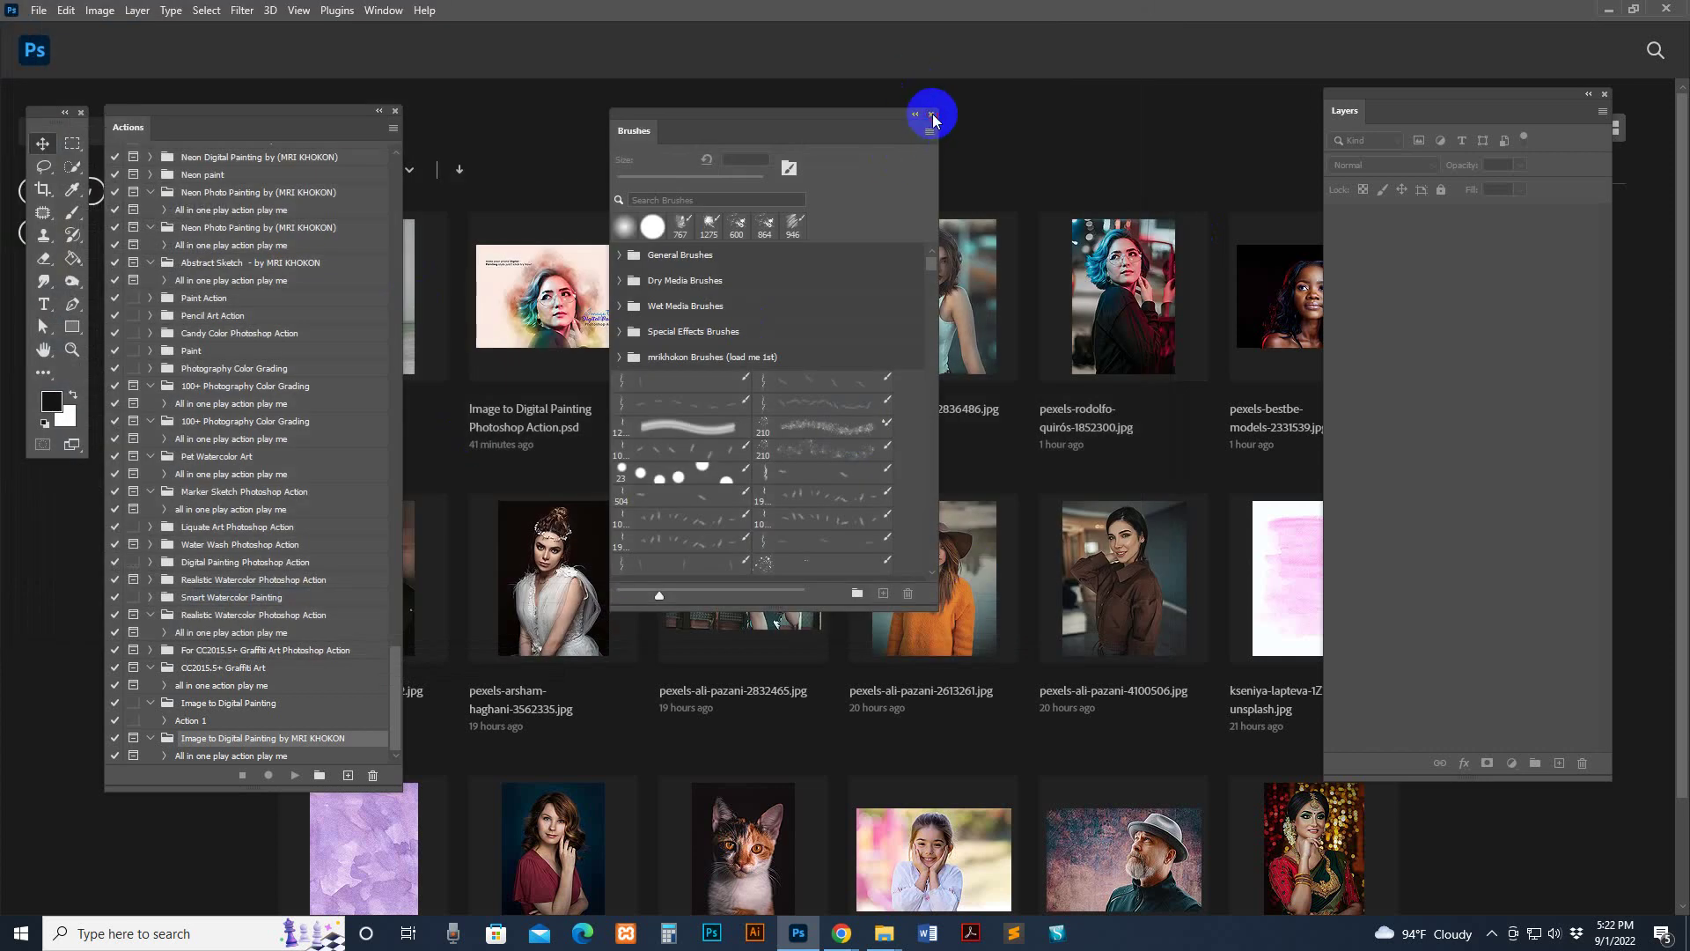
click(933, 117)
Step: Import the pattern file Patterns (Load me 1st).pat from the Main file Image to Digital Painting folder and close the pattern list
click(383, 9)
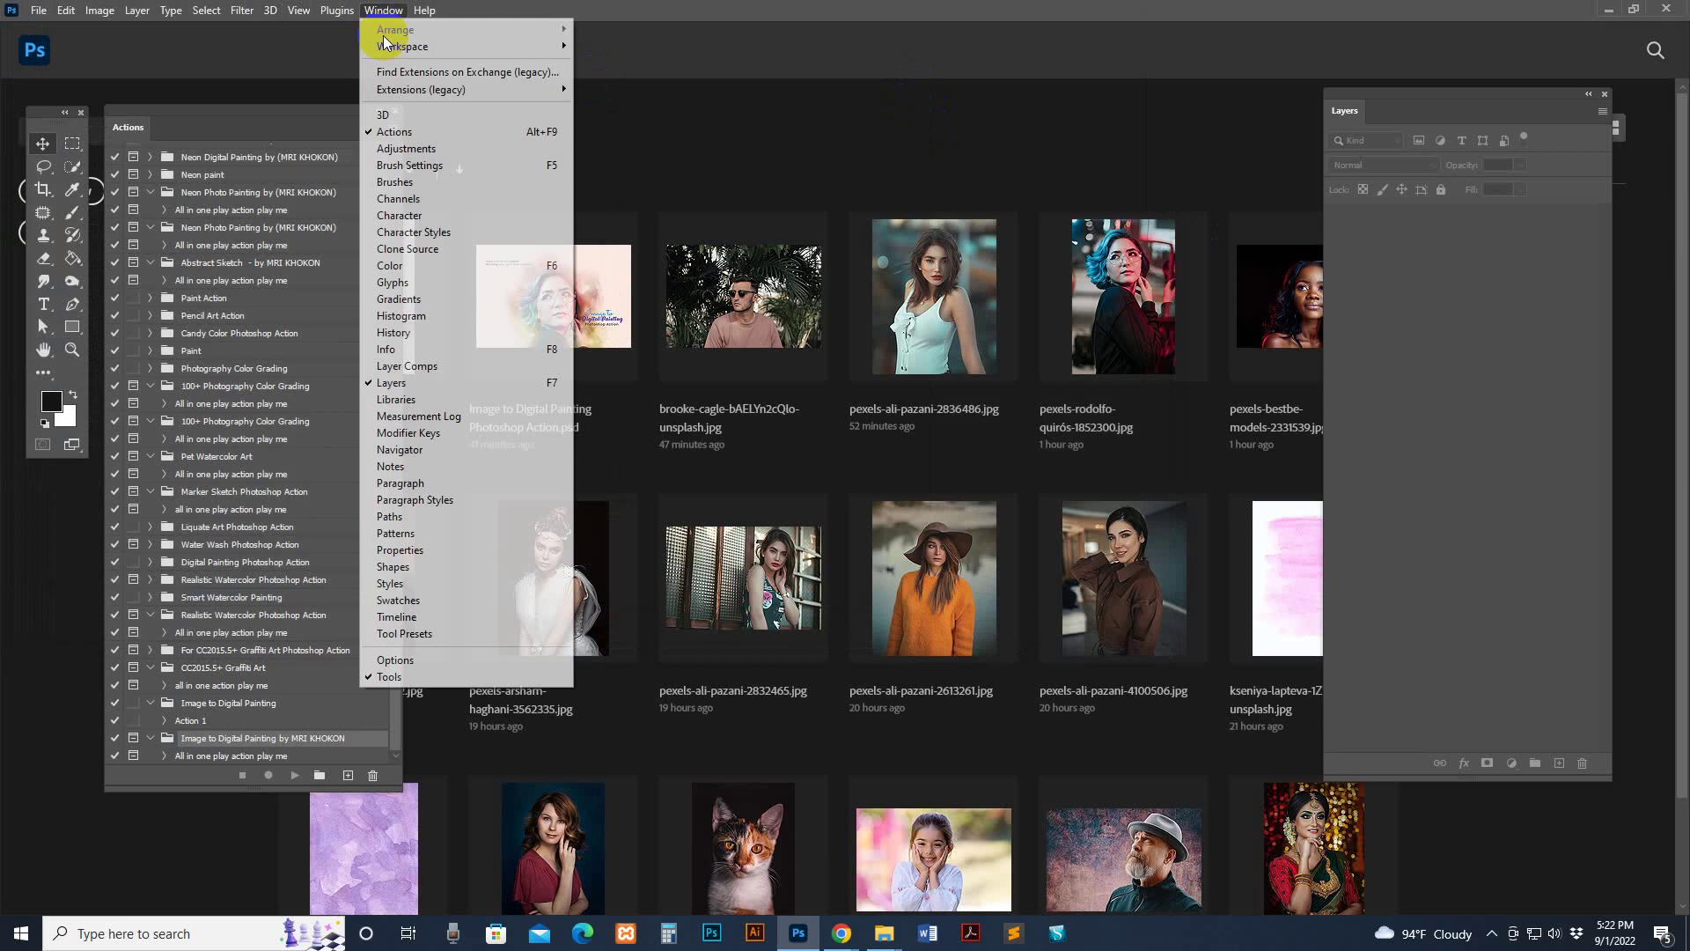
click(407, 534)
click(752, 114)
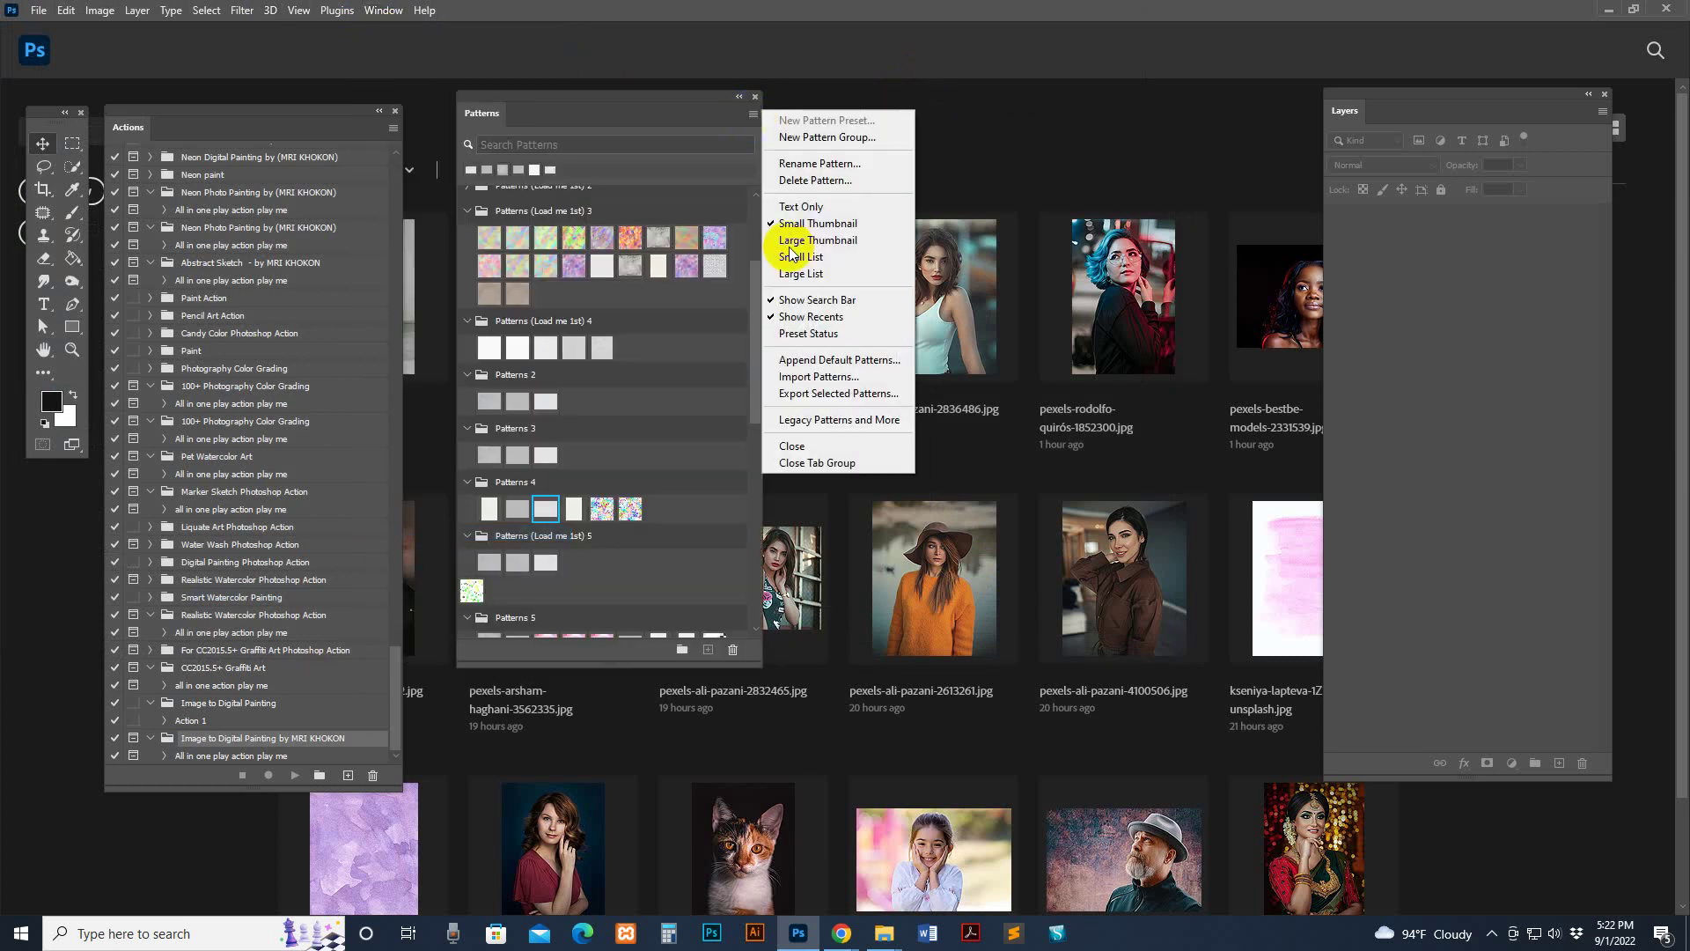
click(813, 401)
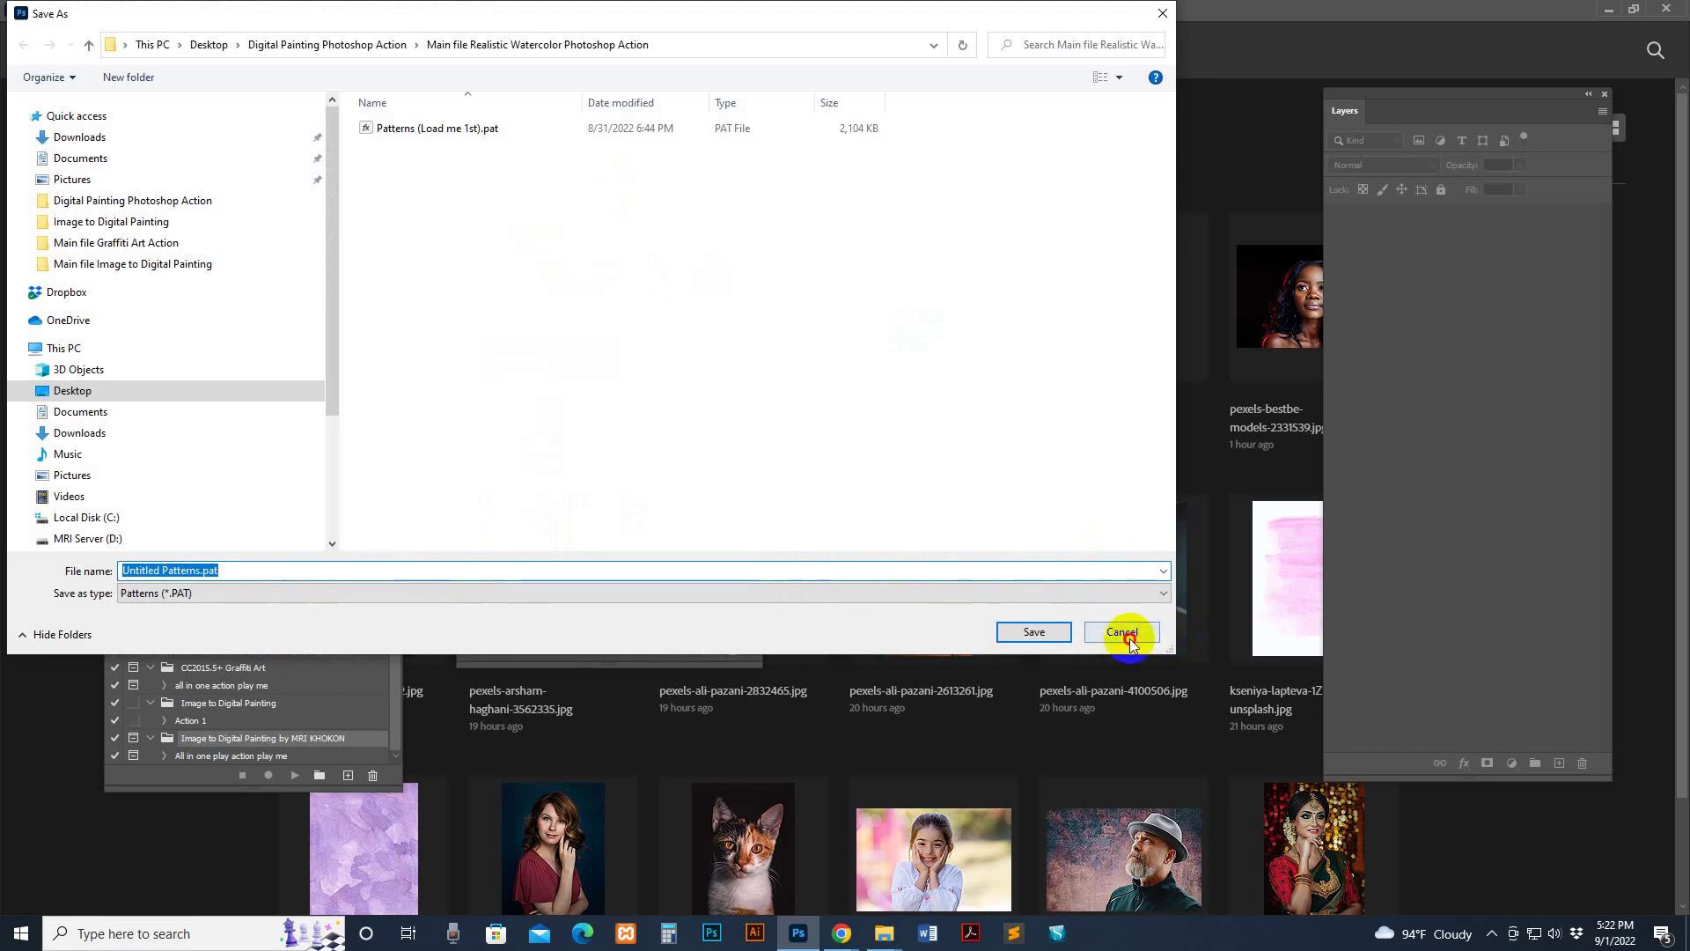
click(1124, 633)
click(753, 114)
click(817, 380)
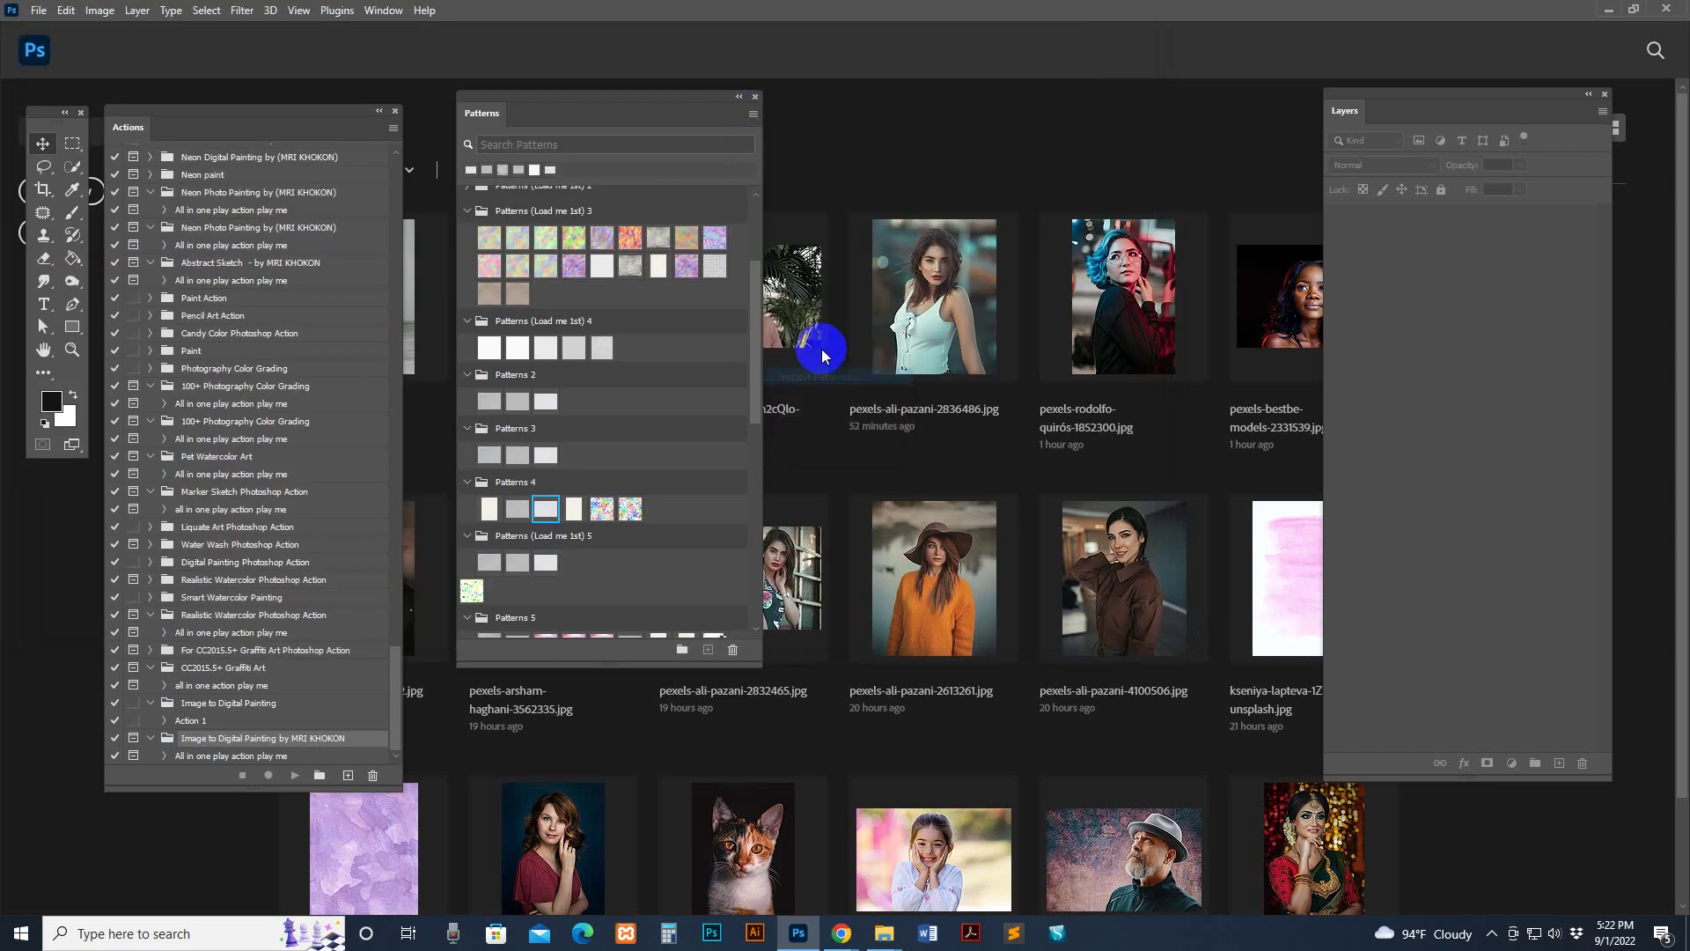
click(77, 221)
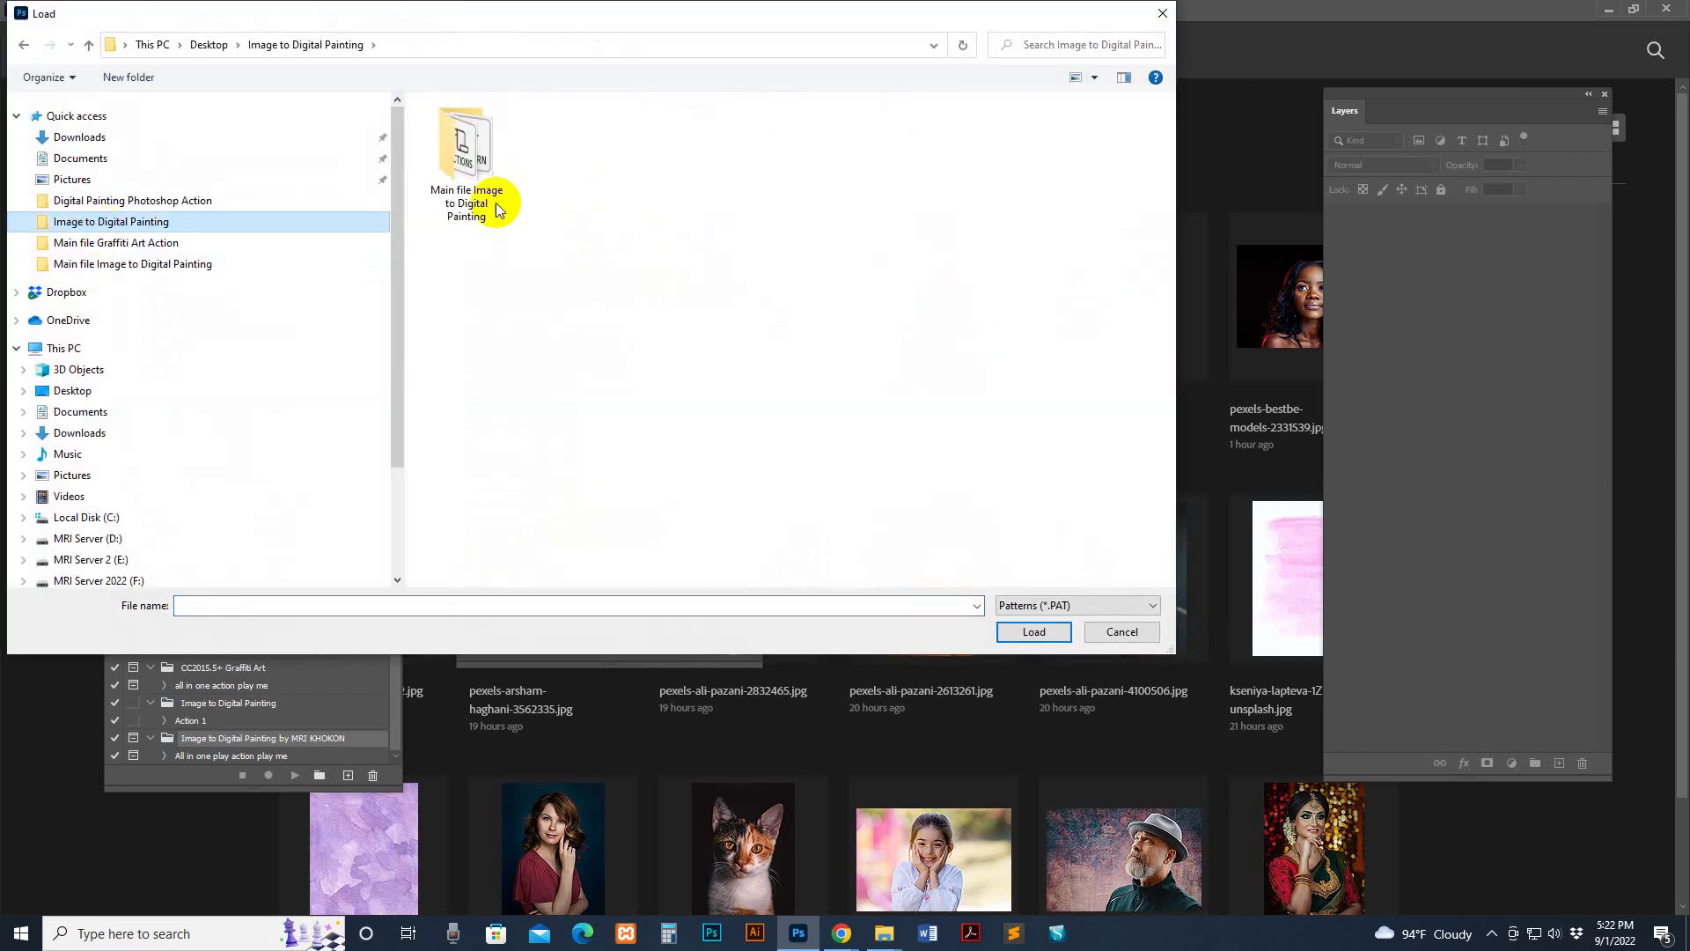
double_click(494, 172)
click(448, 128)
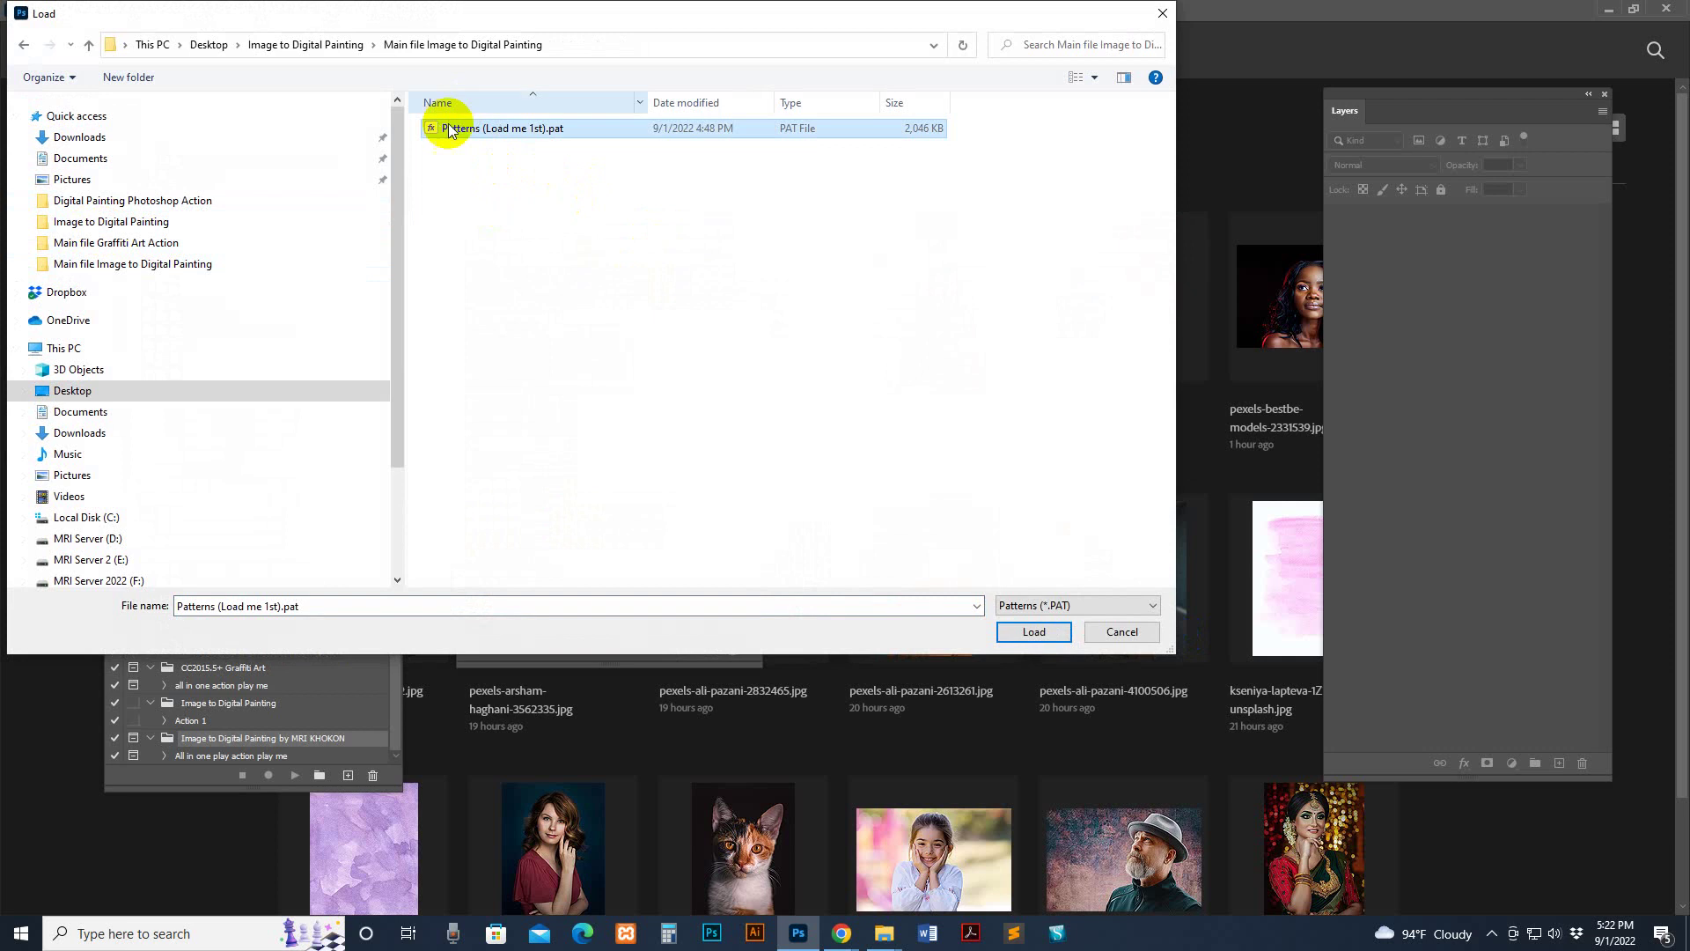
click(1030, 631)
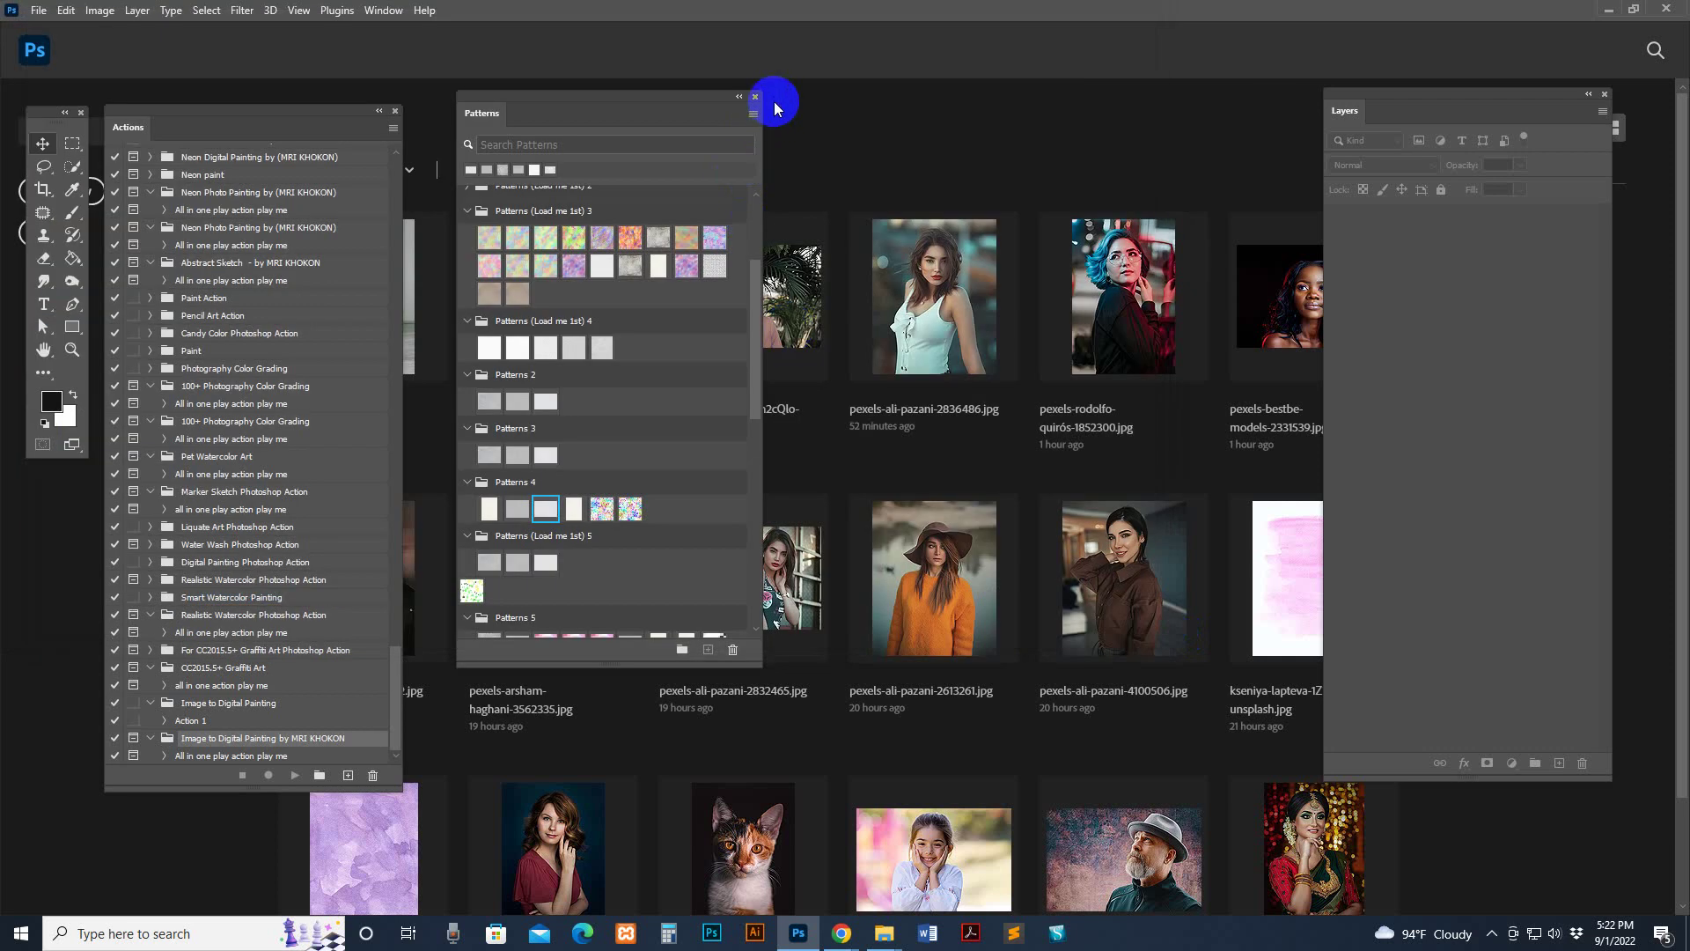
Step: Hide and redisplay the Actions panel, and move it slightly upward beside the tools
click(384, 9)
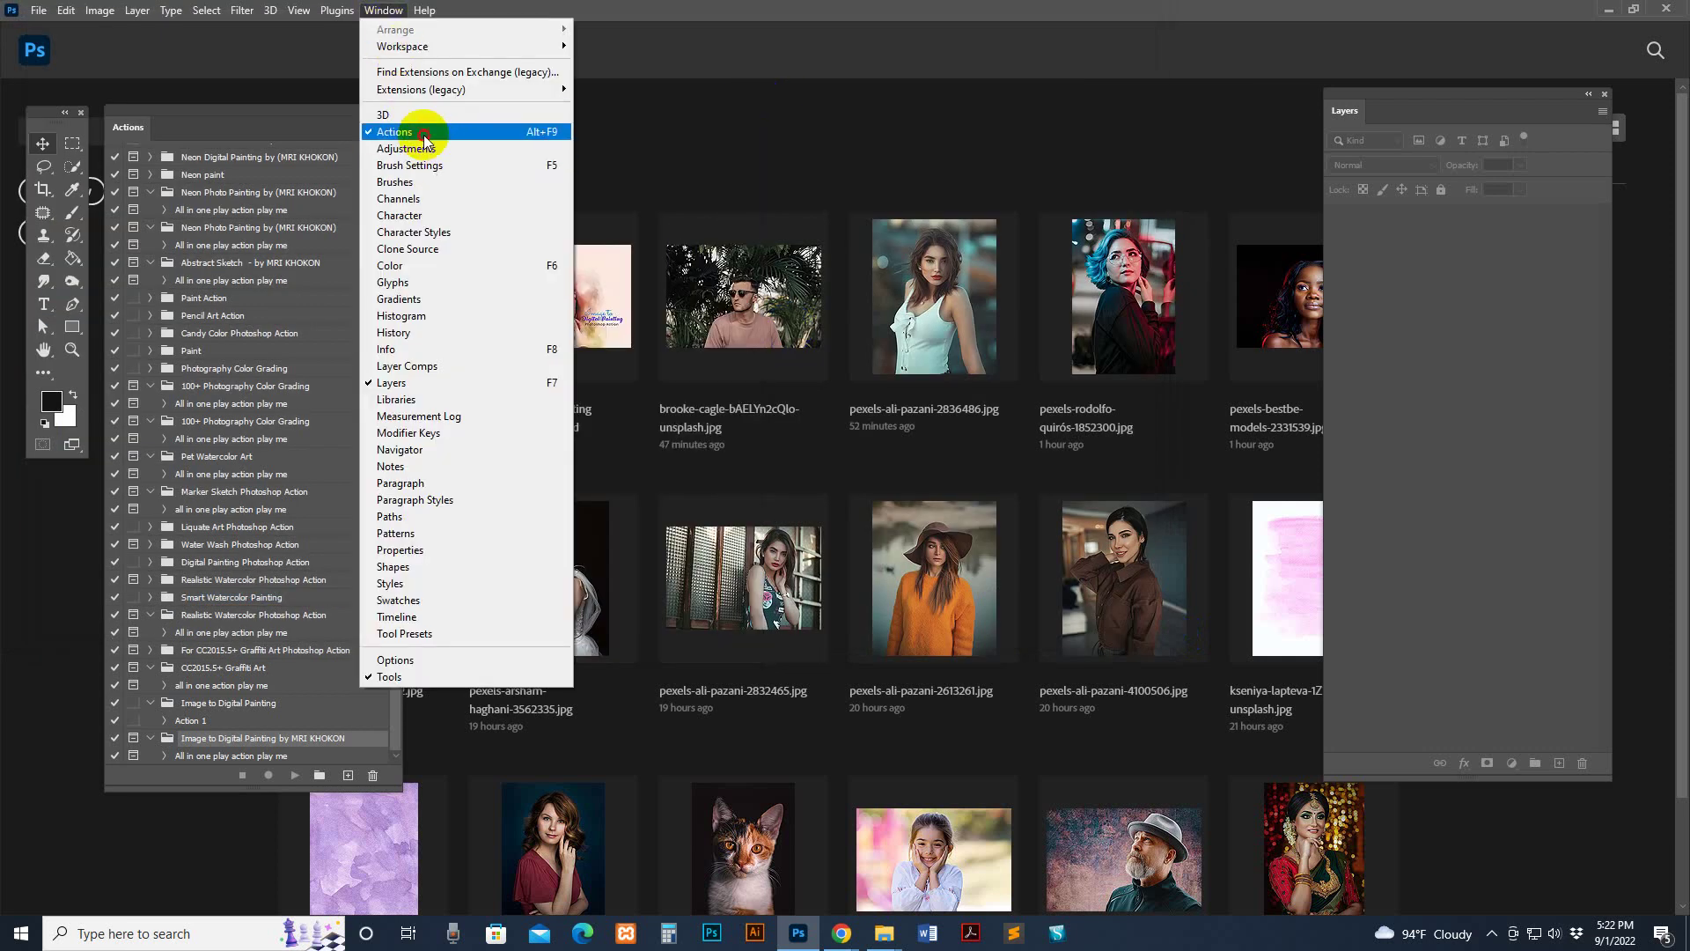
click(396, 133)
click(387, 10)
click(402, 132)
drag(182, 124, 127, 110)
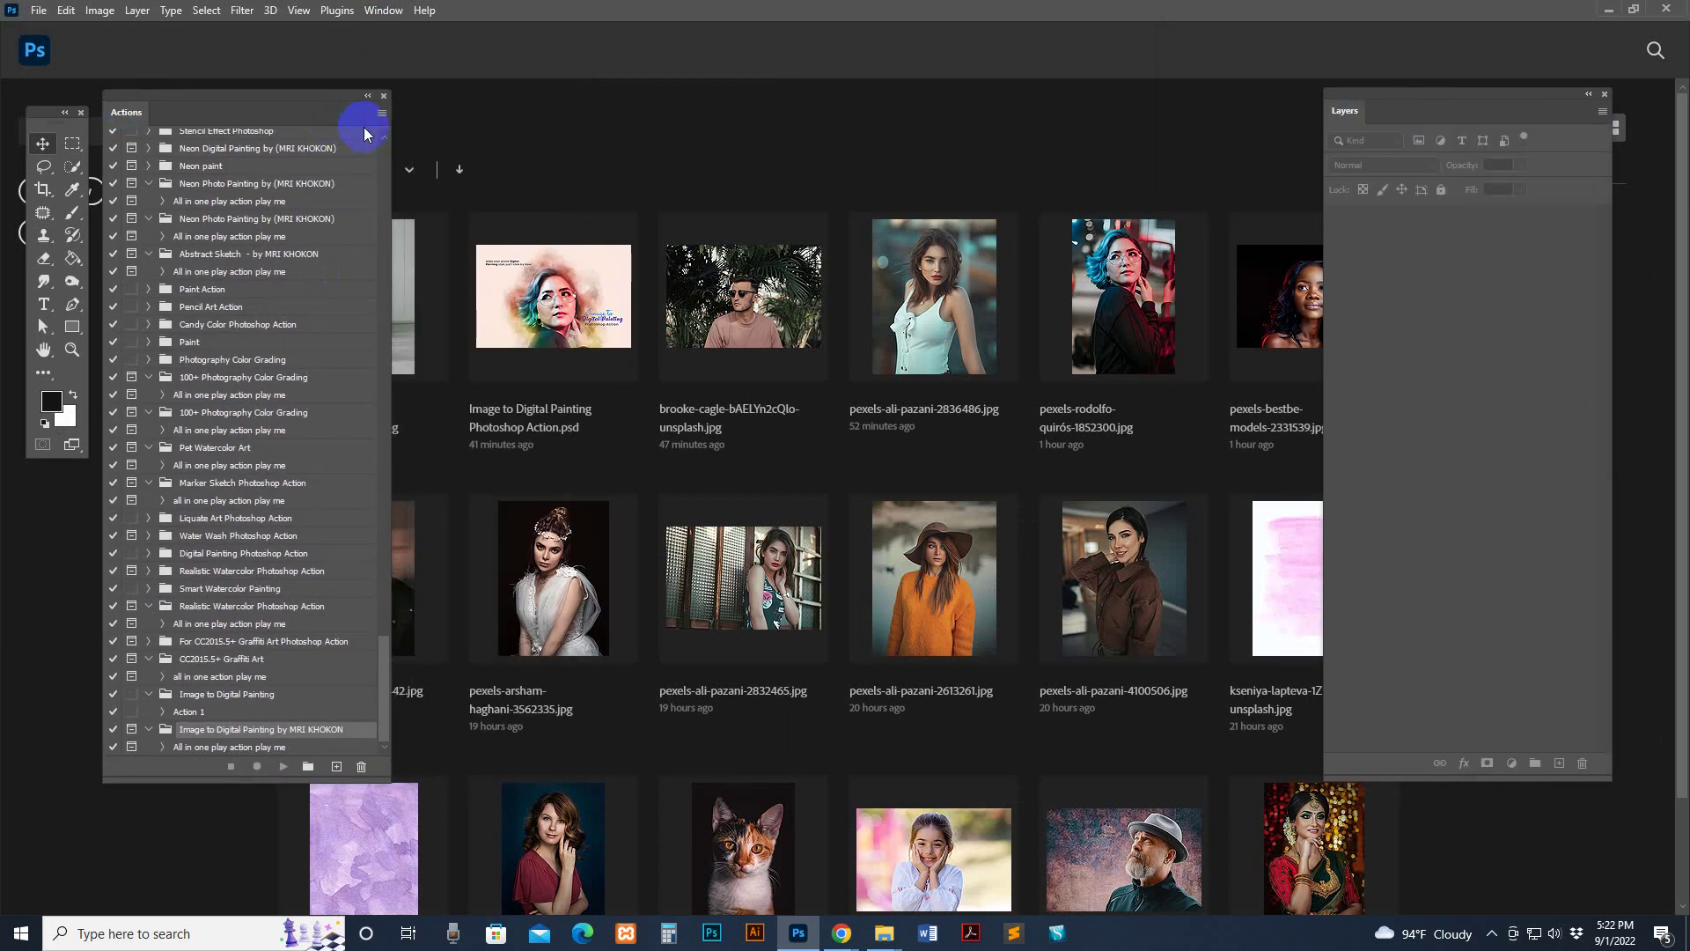
Step: Load the Image to Digital Painting .atn action file from the Main file Image to Digital Painting folder
click(381, 112)
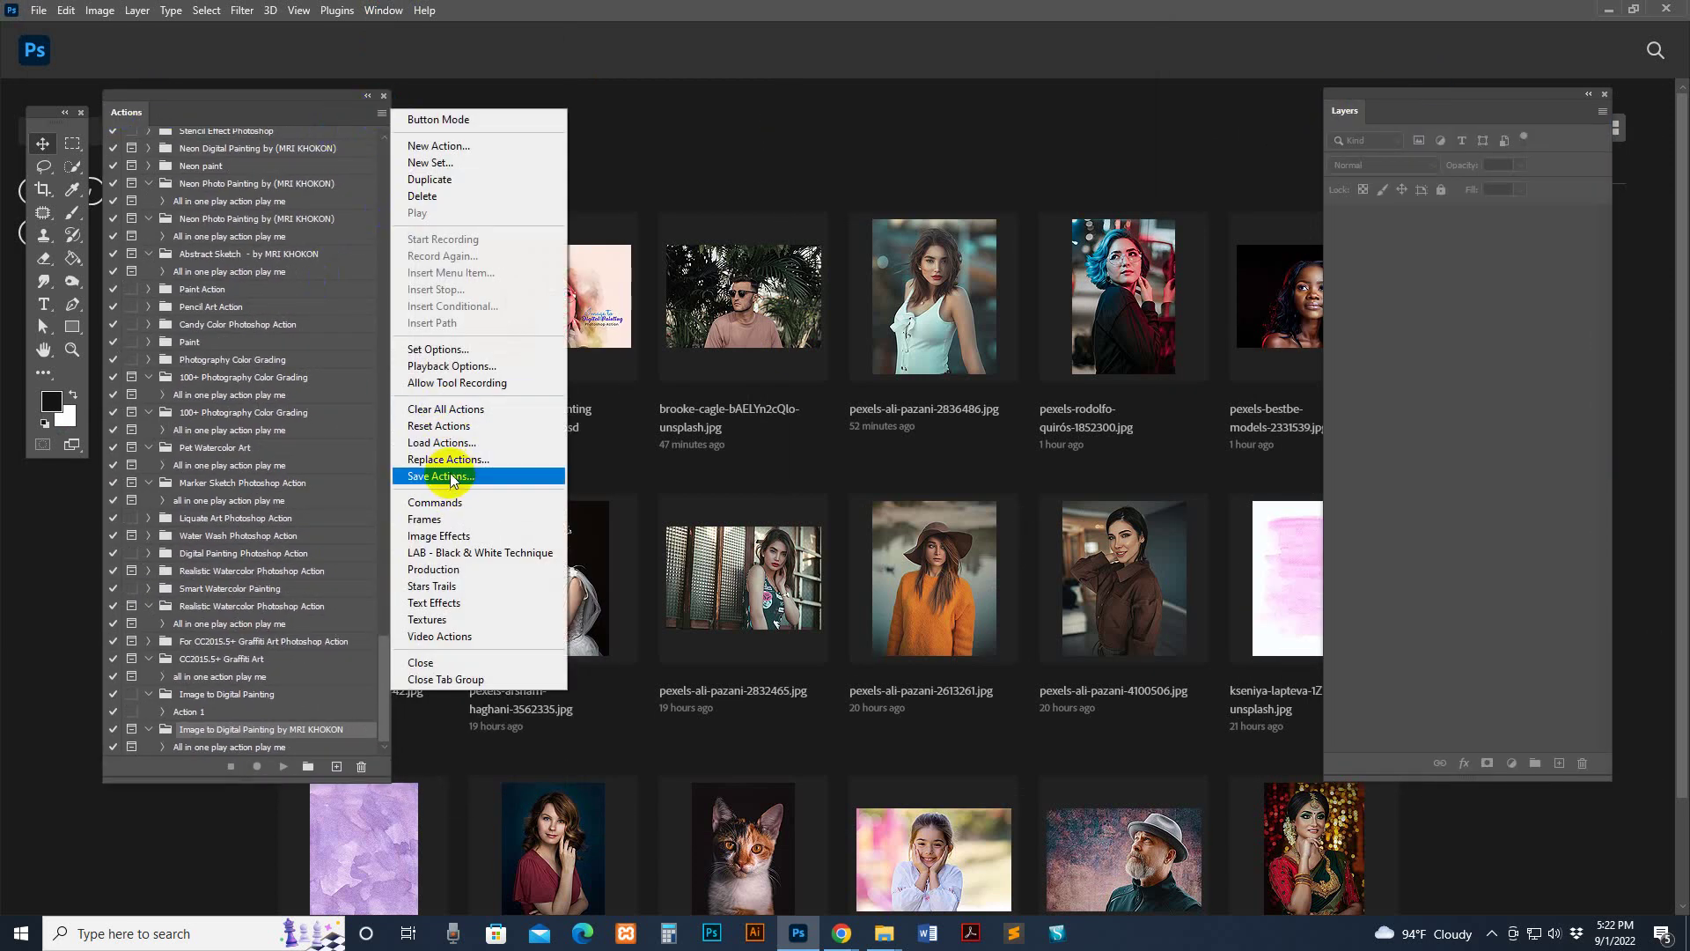
click(447, 442)
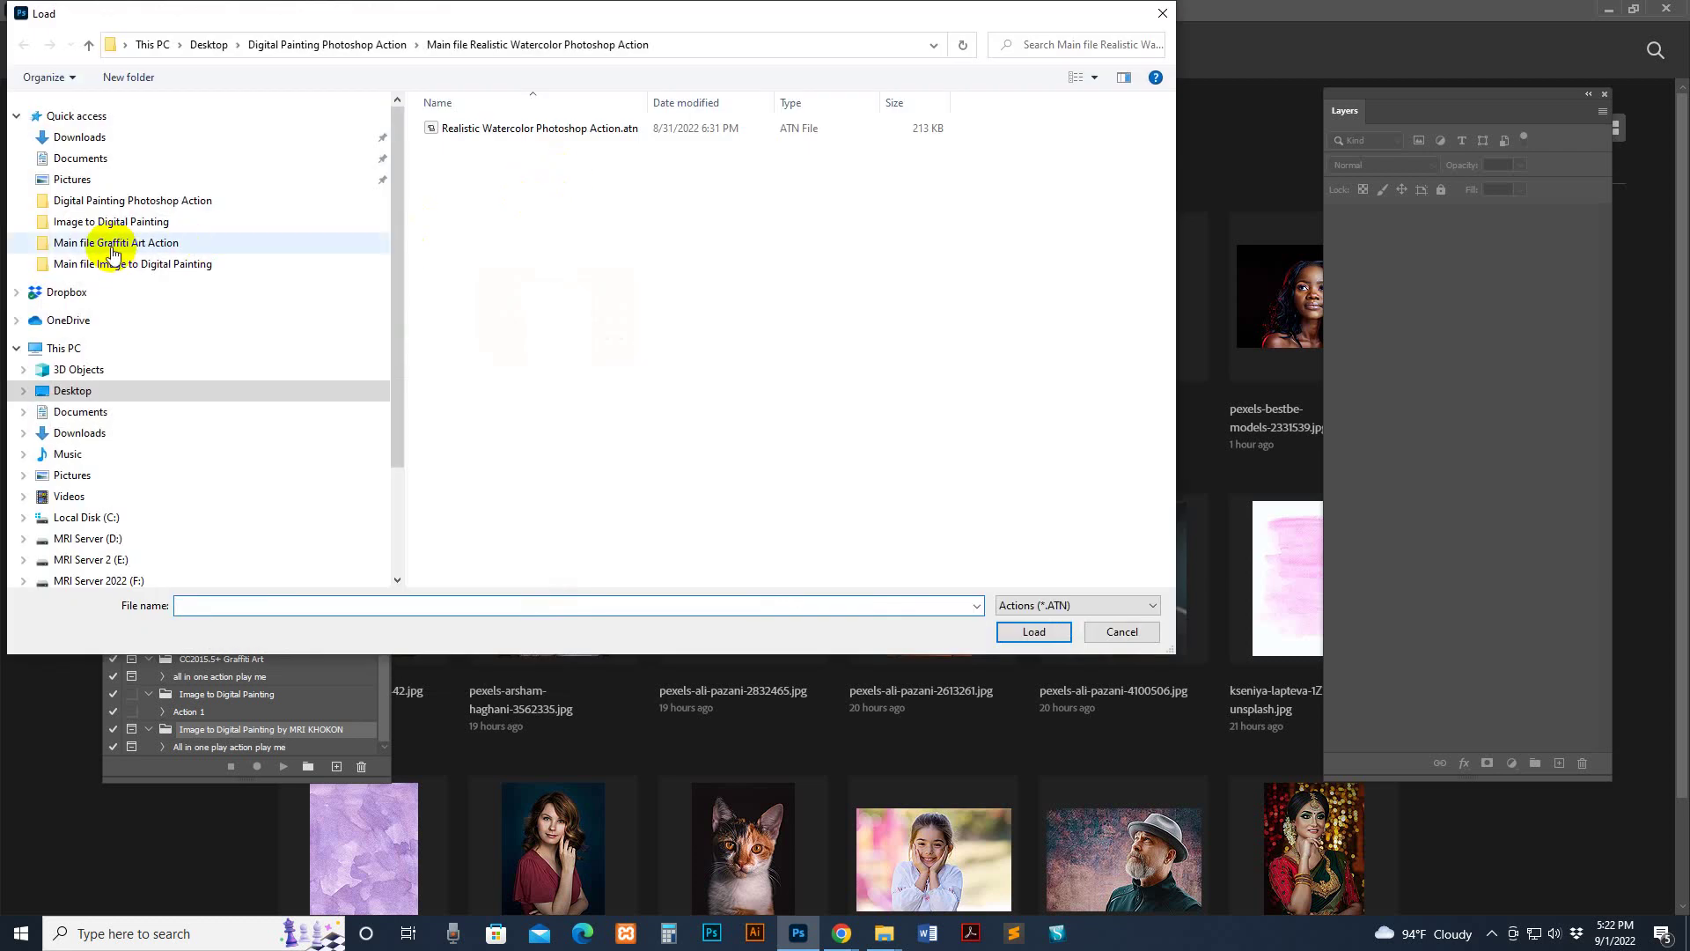
click(97, 222)
double_click(480, 176)
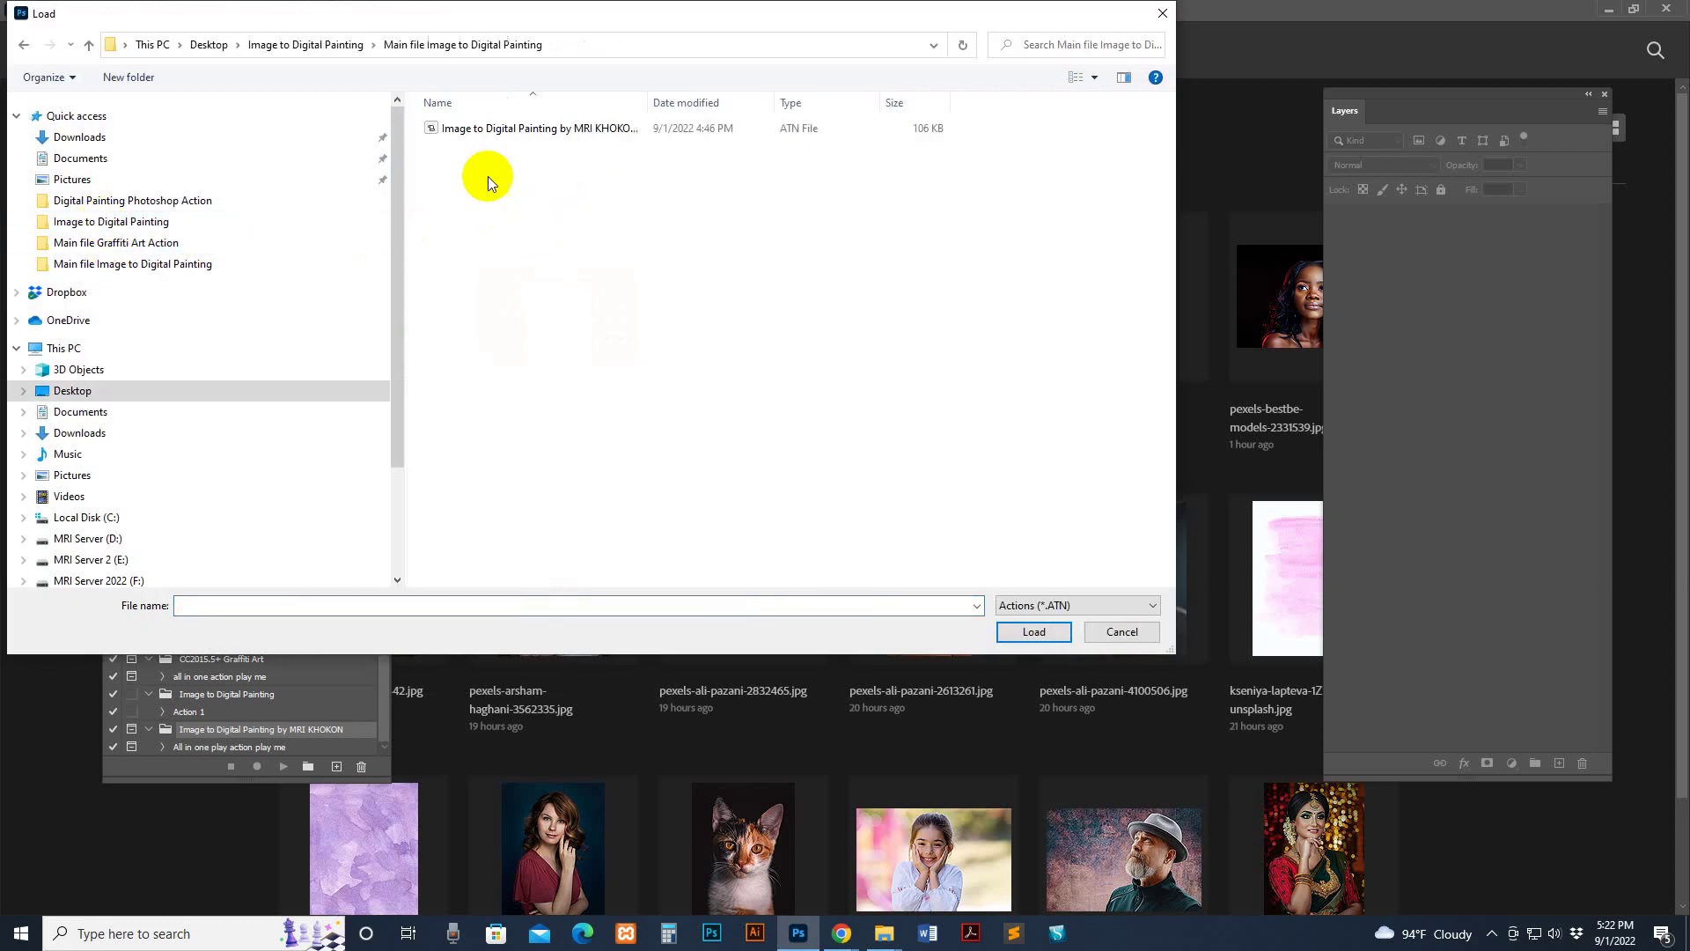
click(516, 130)
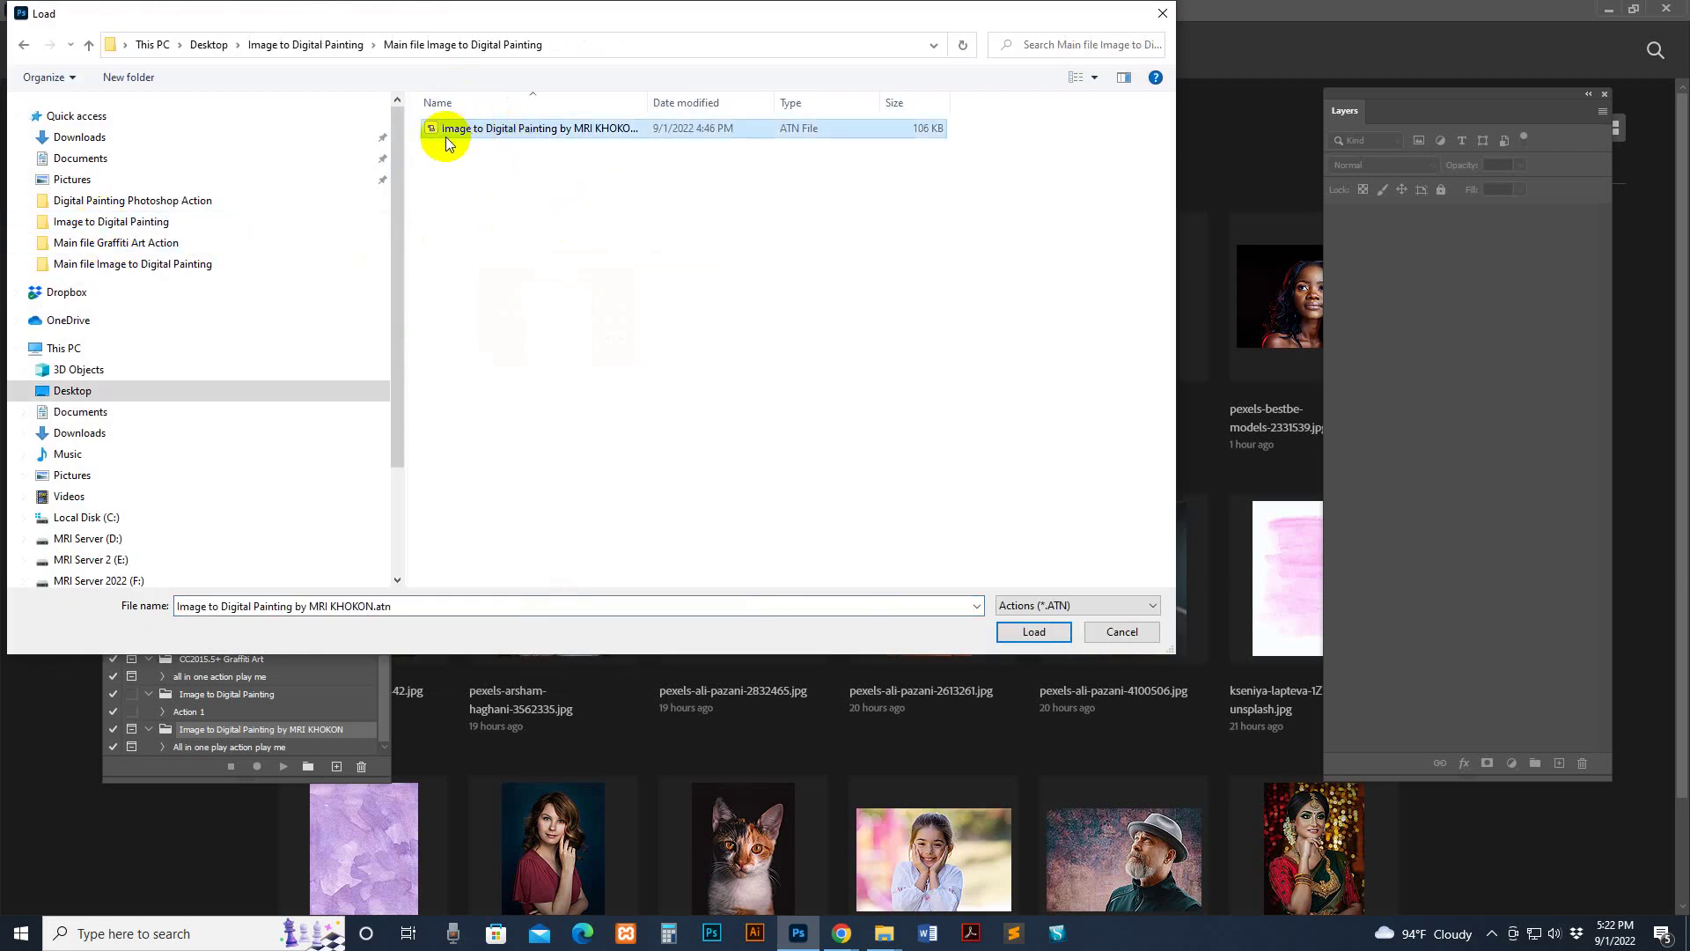
click(1054, 635)
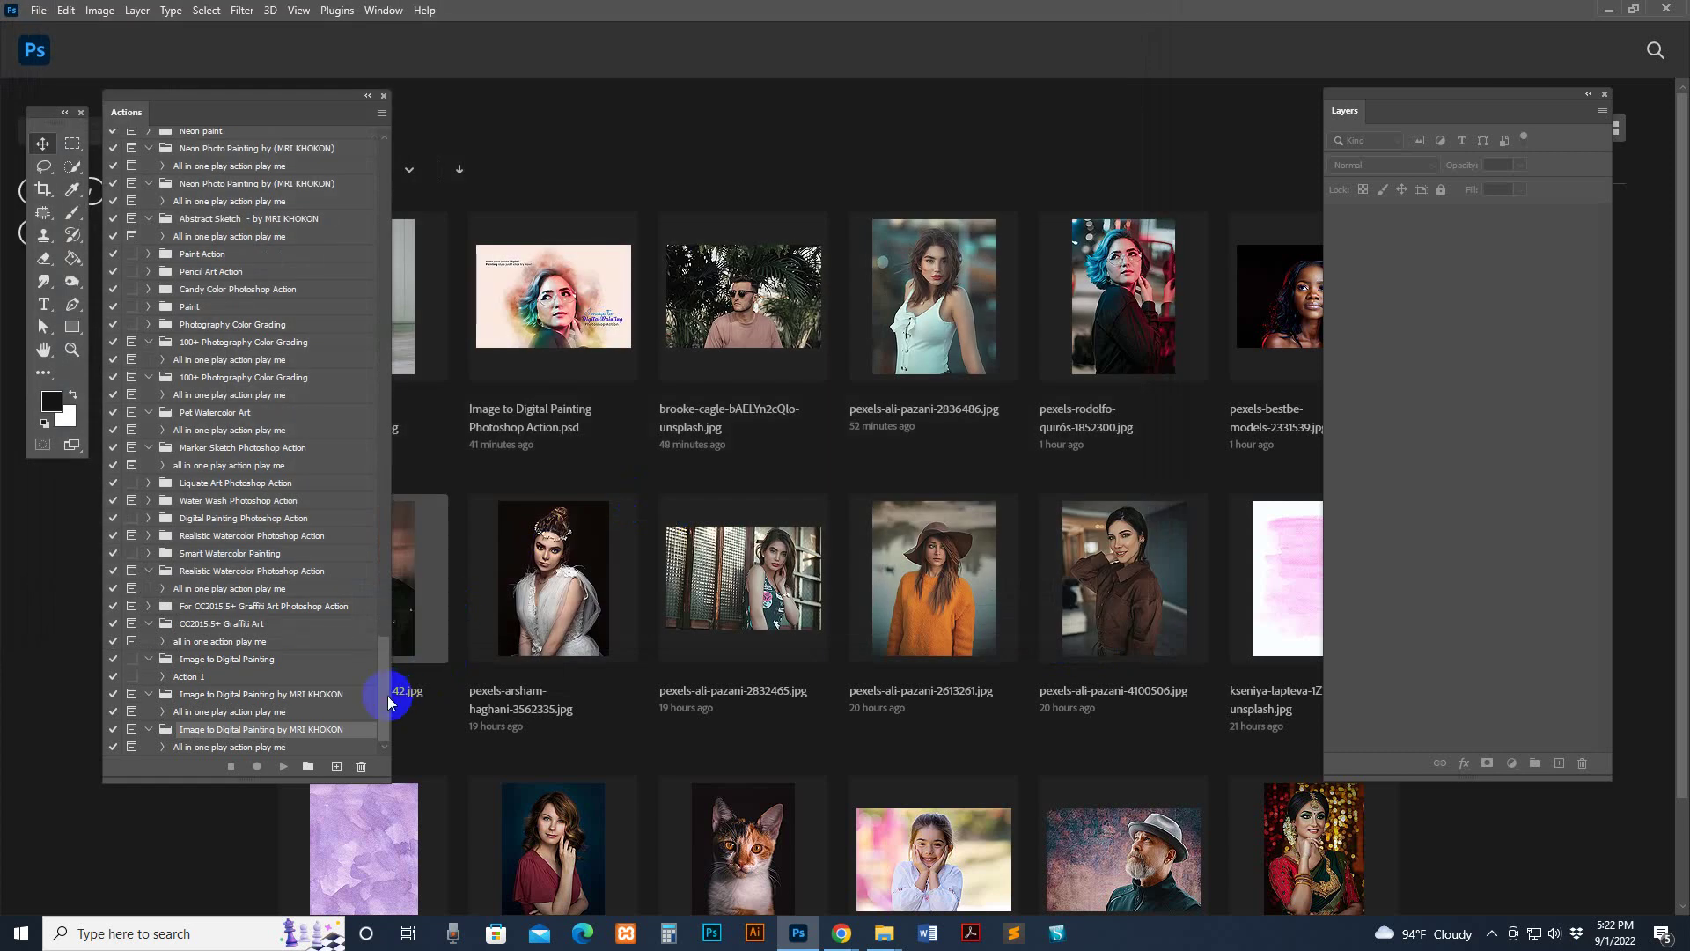
Step: Widen the Actions panel and select All in one play action play me in the last Image to Digital Painting set
mouse_move(387, 696)
mouse_down()
mouse_move(392, 483)
mouse_move(393, 755)
mouse_move(415, 775)
mouse_up()
click(331, 742)
click(282, 748)
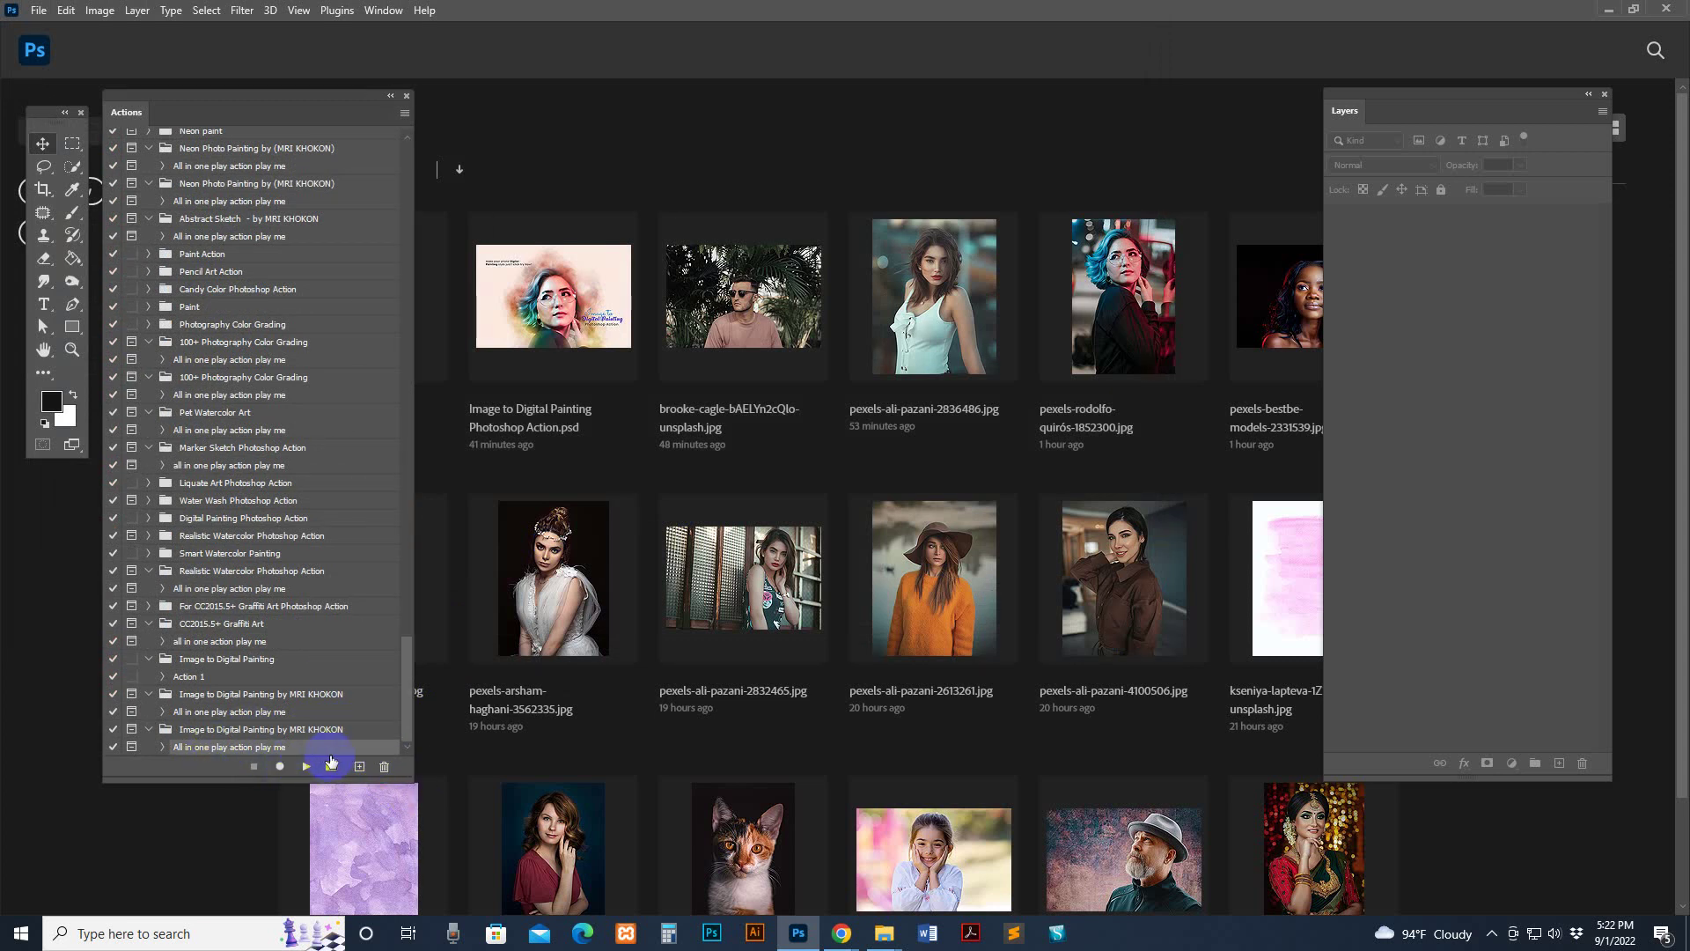
Step: Bring the photo of the man in sunglasses from the Image to Digital Painting folder into Photoshop as a document
mouse_move(898, 929)
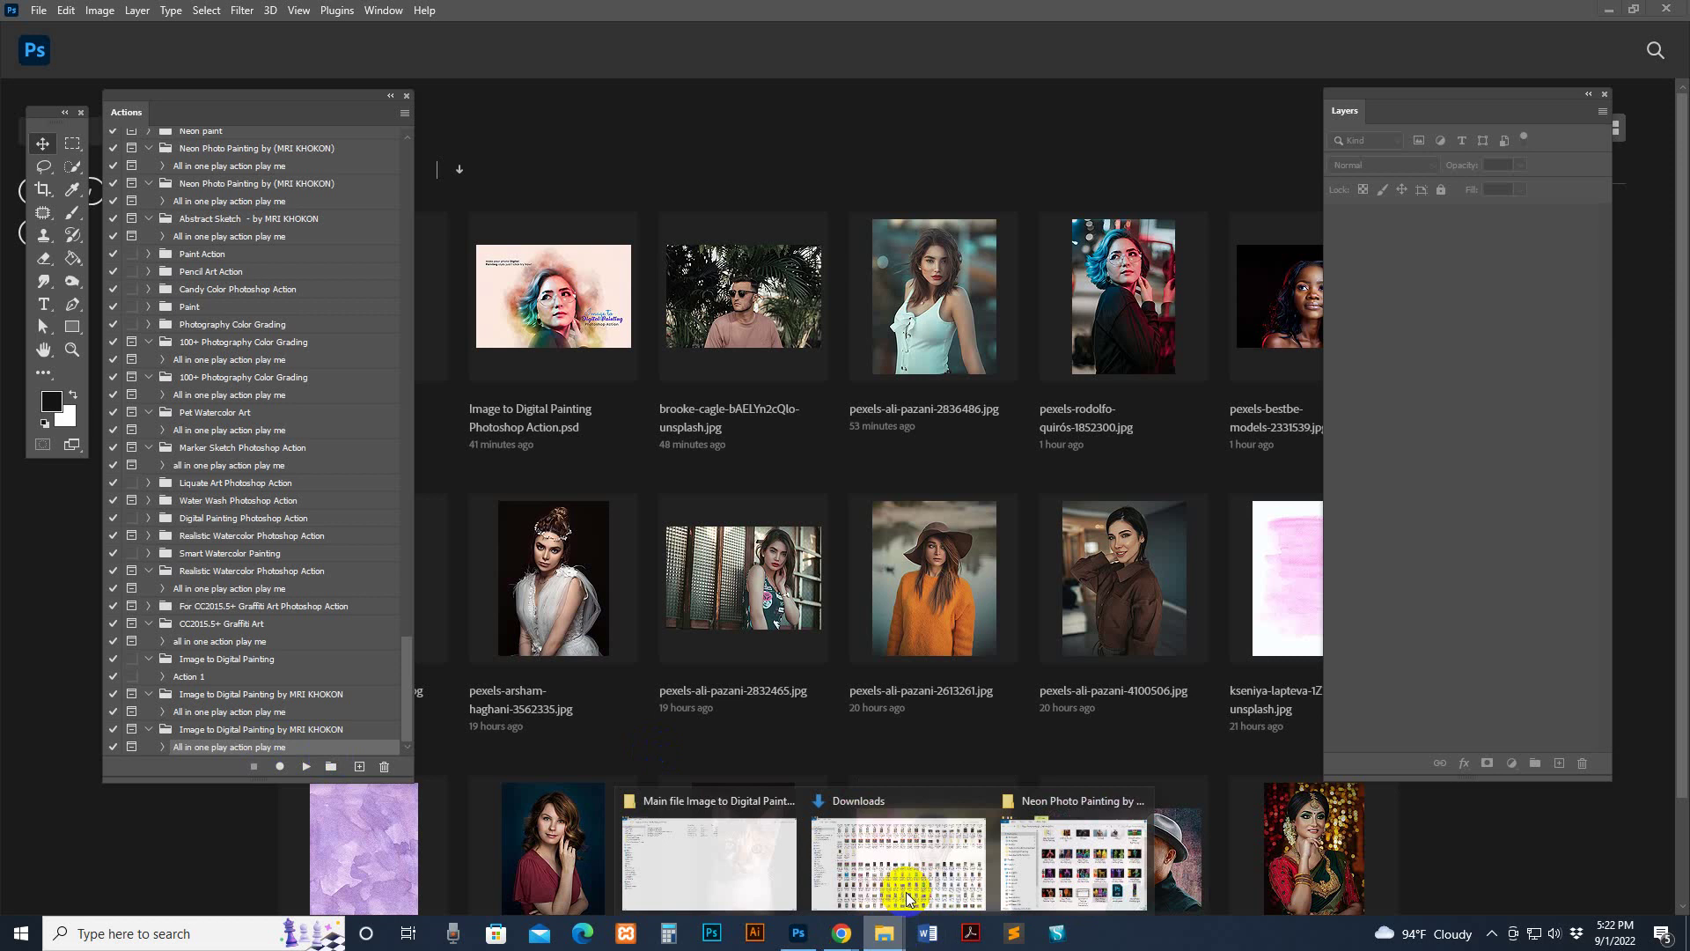
click(753, 840)
key(alt+Left)
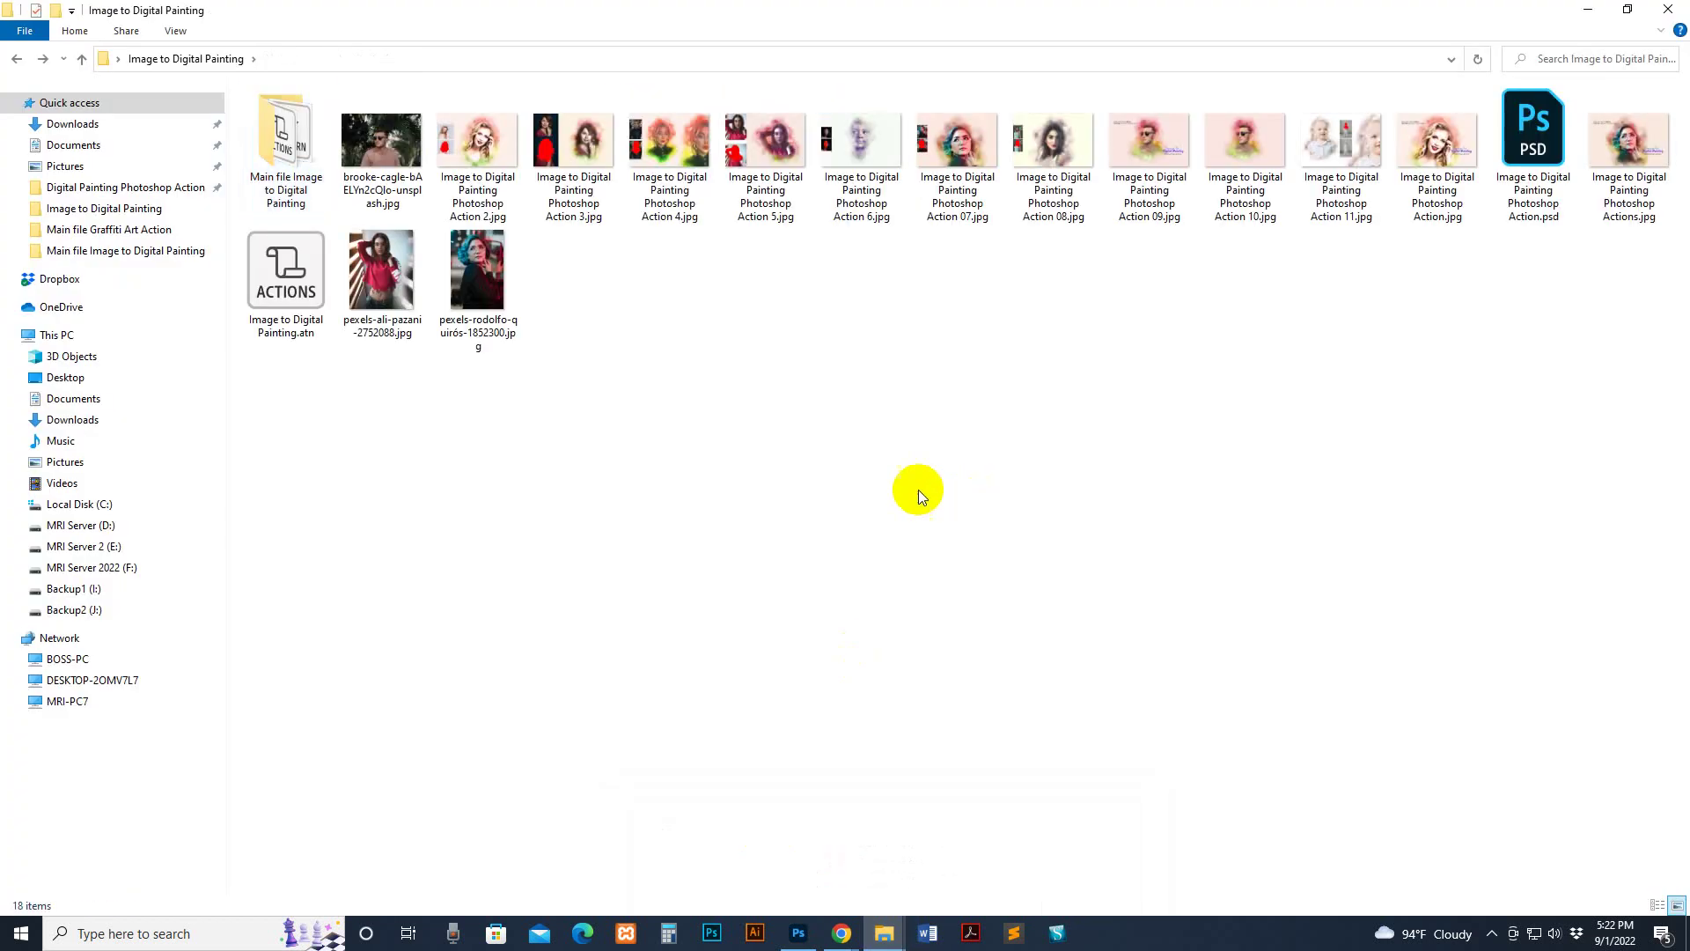
drag(381, 159, 931, 120)
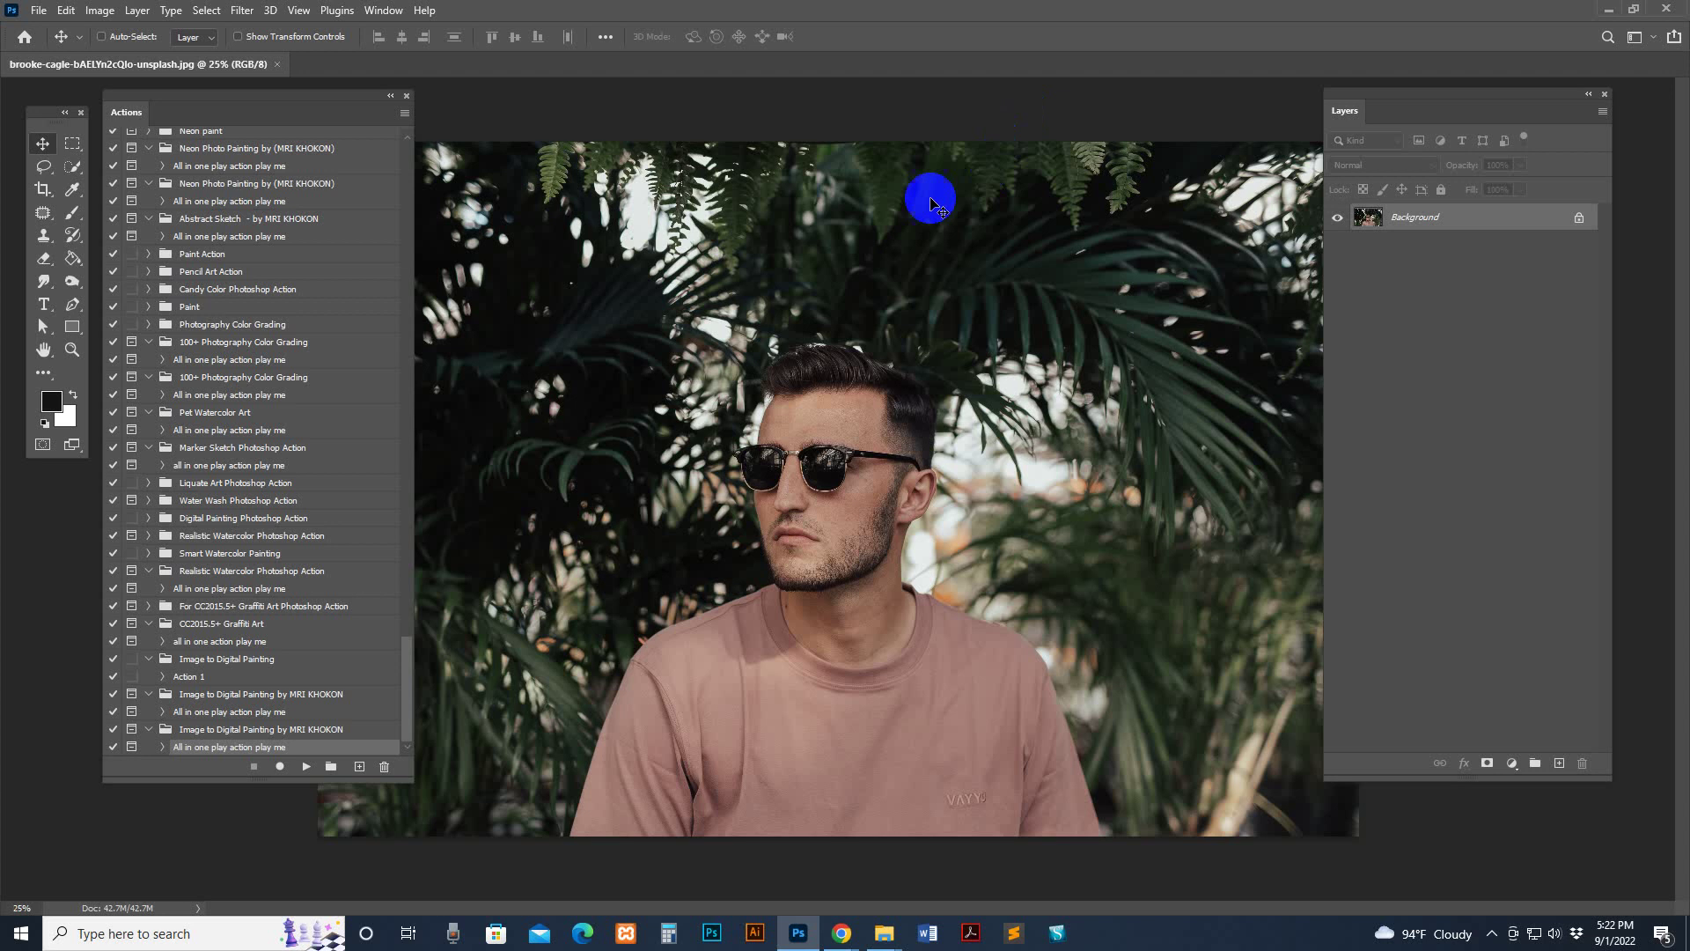
Step: Resize the photo to a height of 2500 pixels with its proportions kept
key(z)
click(100, 11)
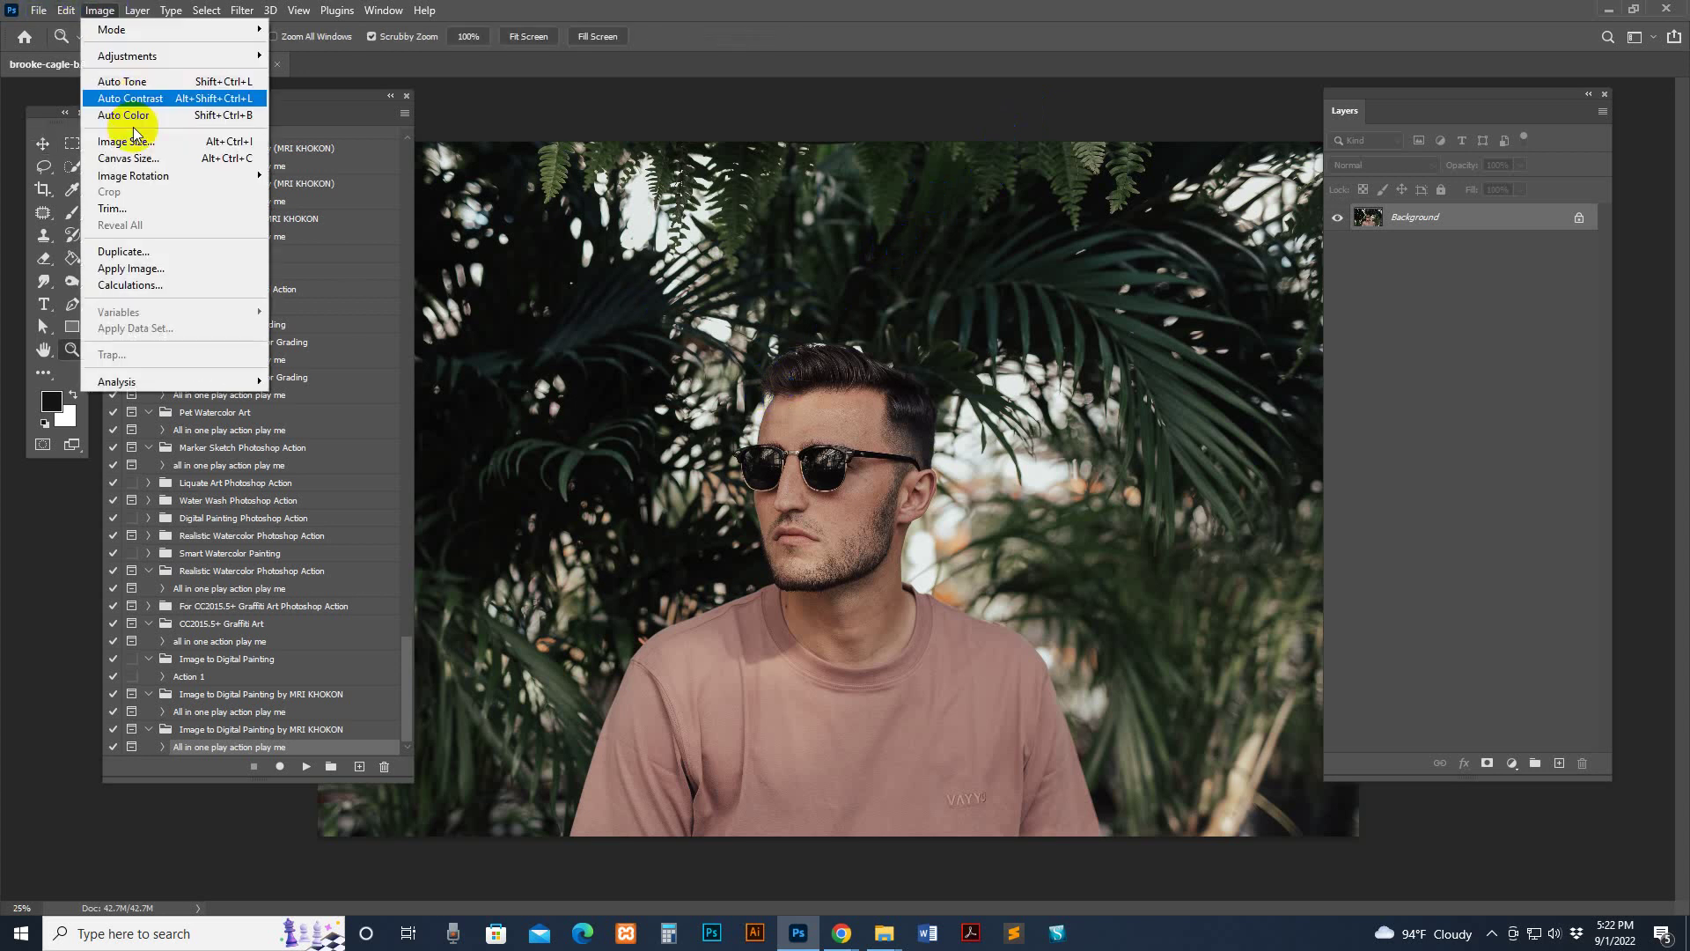
click(124, 128)
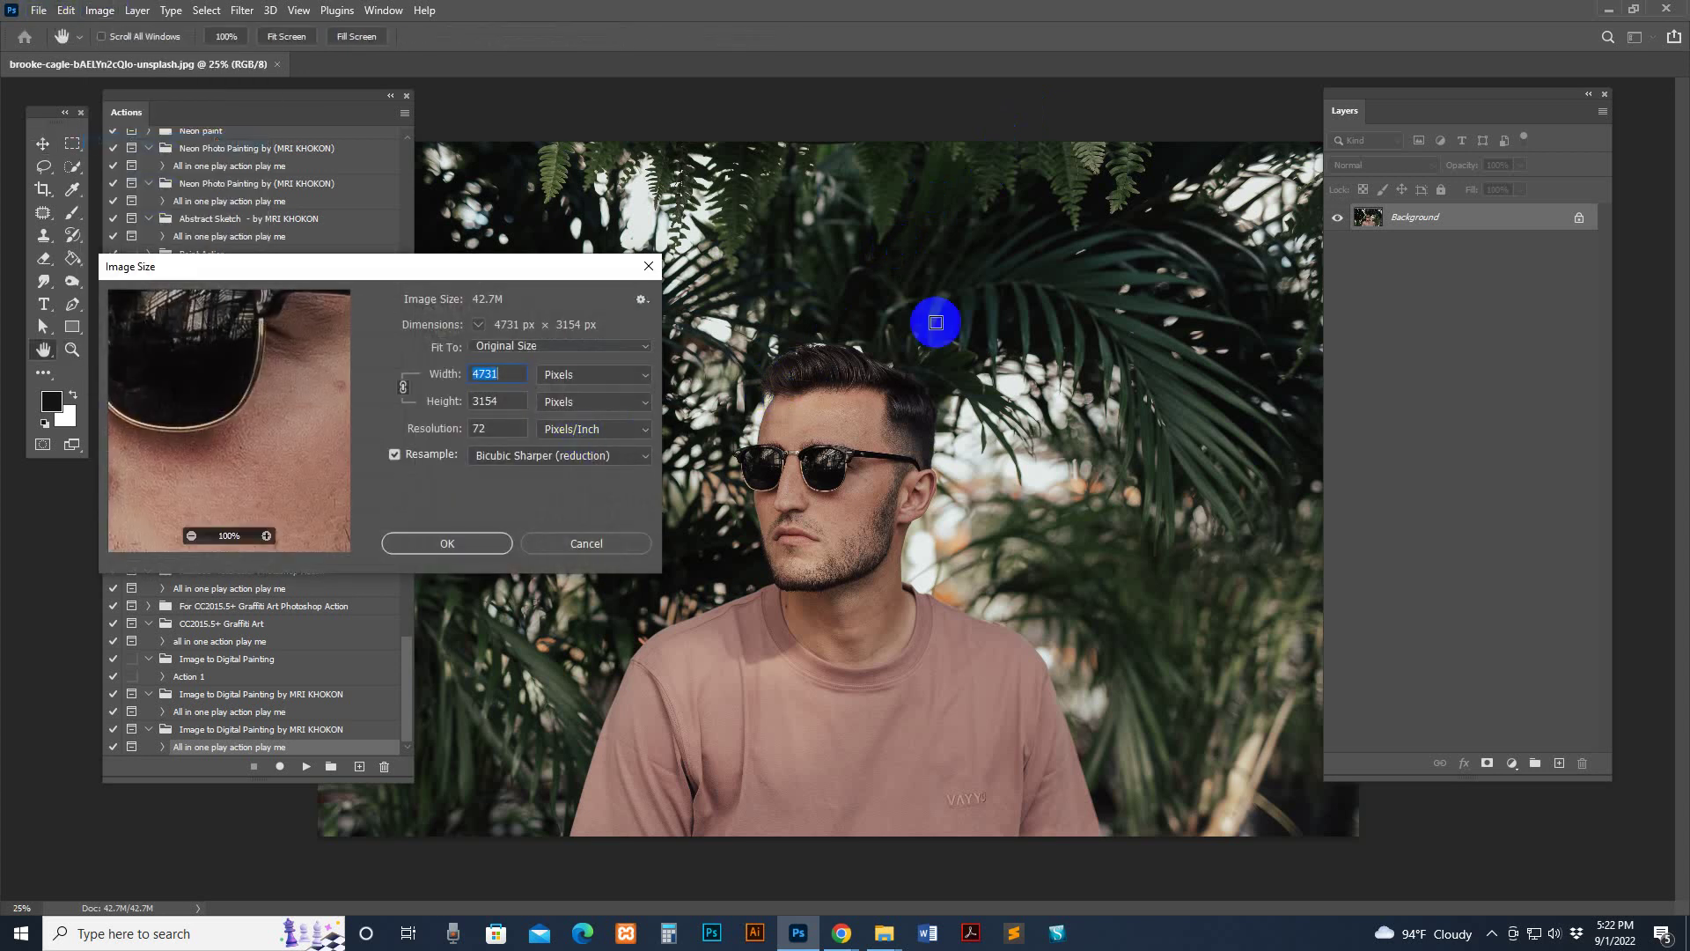
double_click(498, 401)
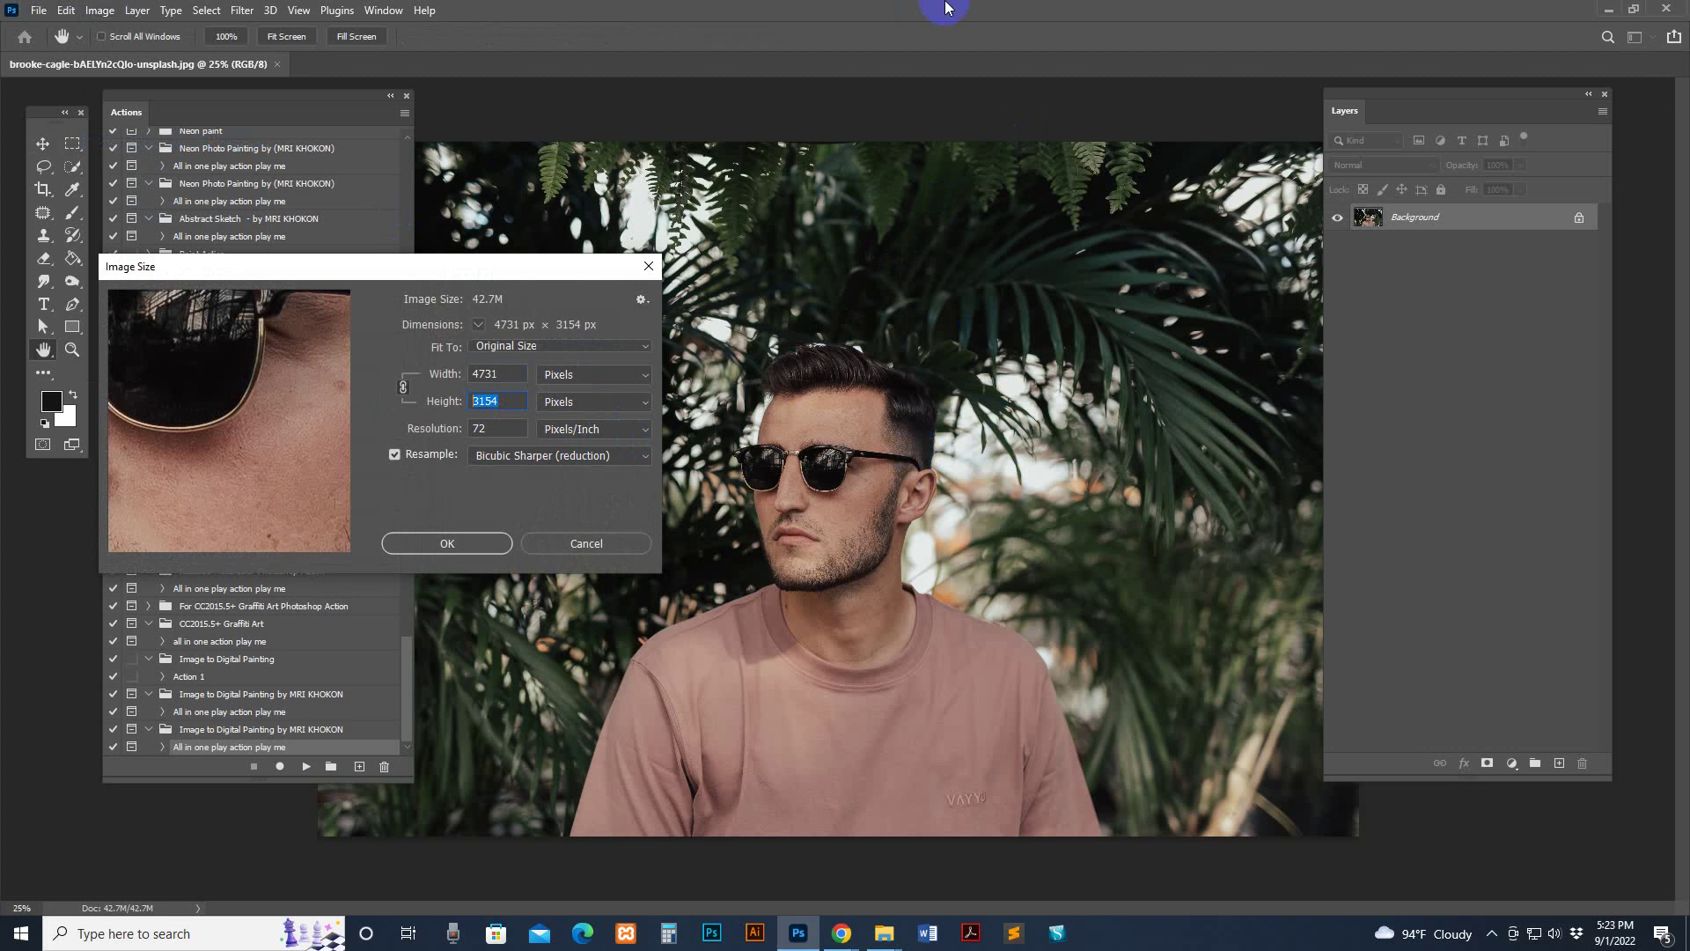
text(2500)
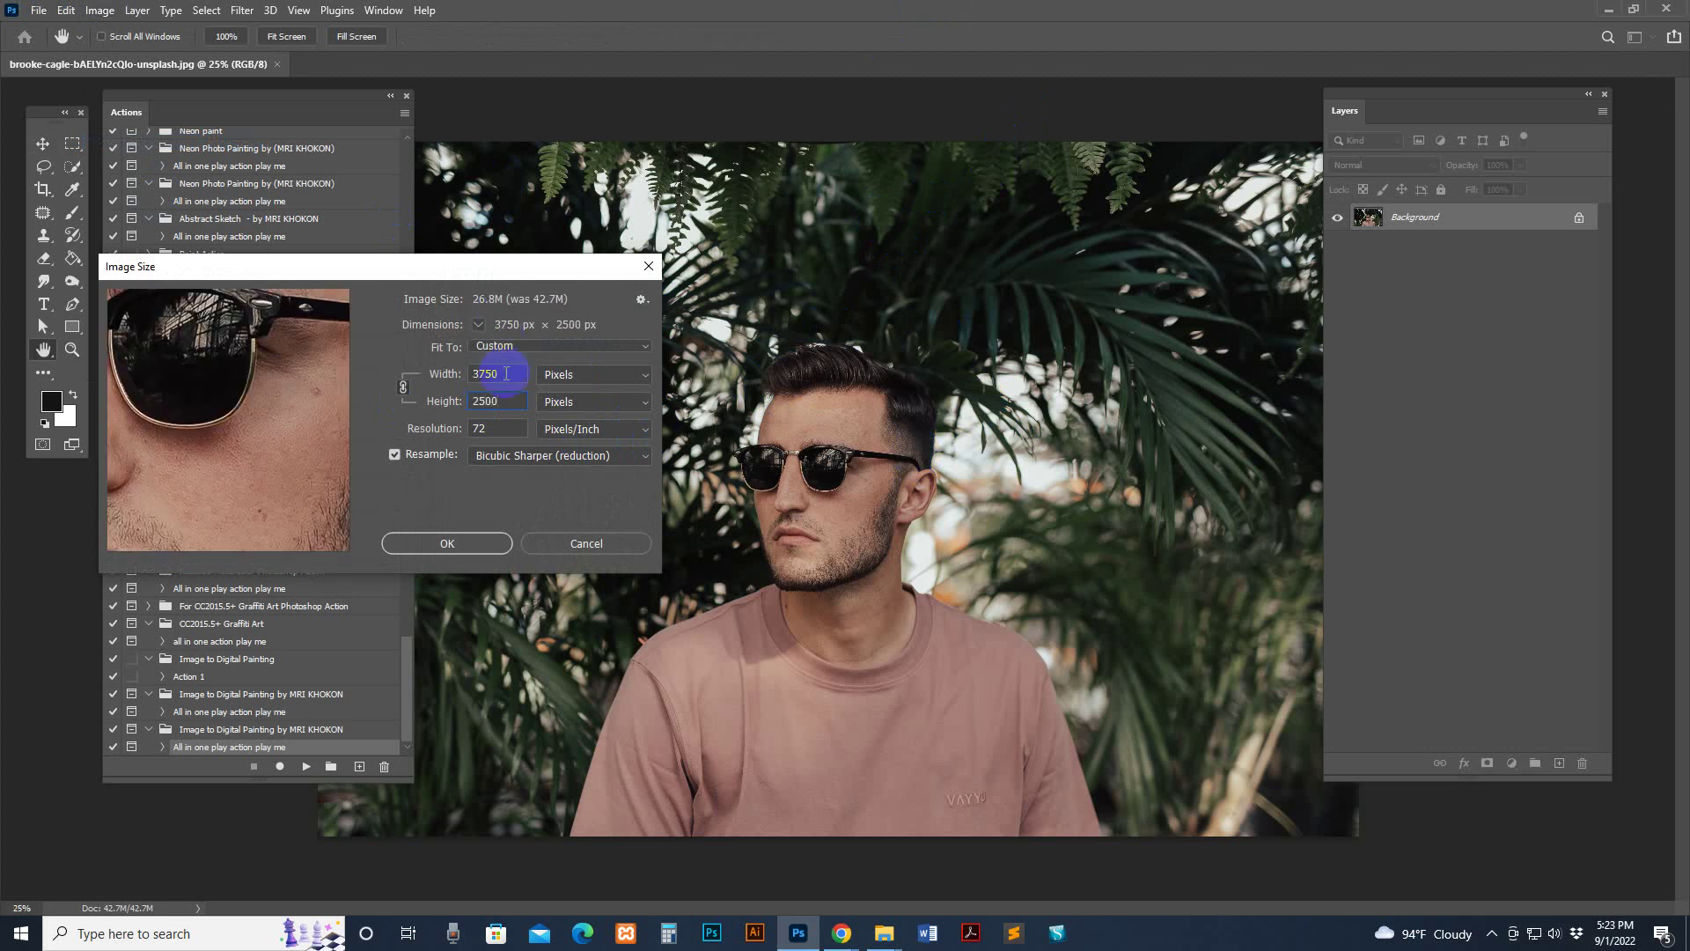
click(468, 544)
Step: Convert the Background into a regular layer named Layer 0 and flatten the image
key(z)
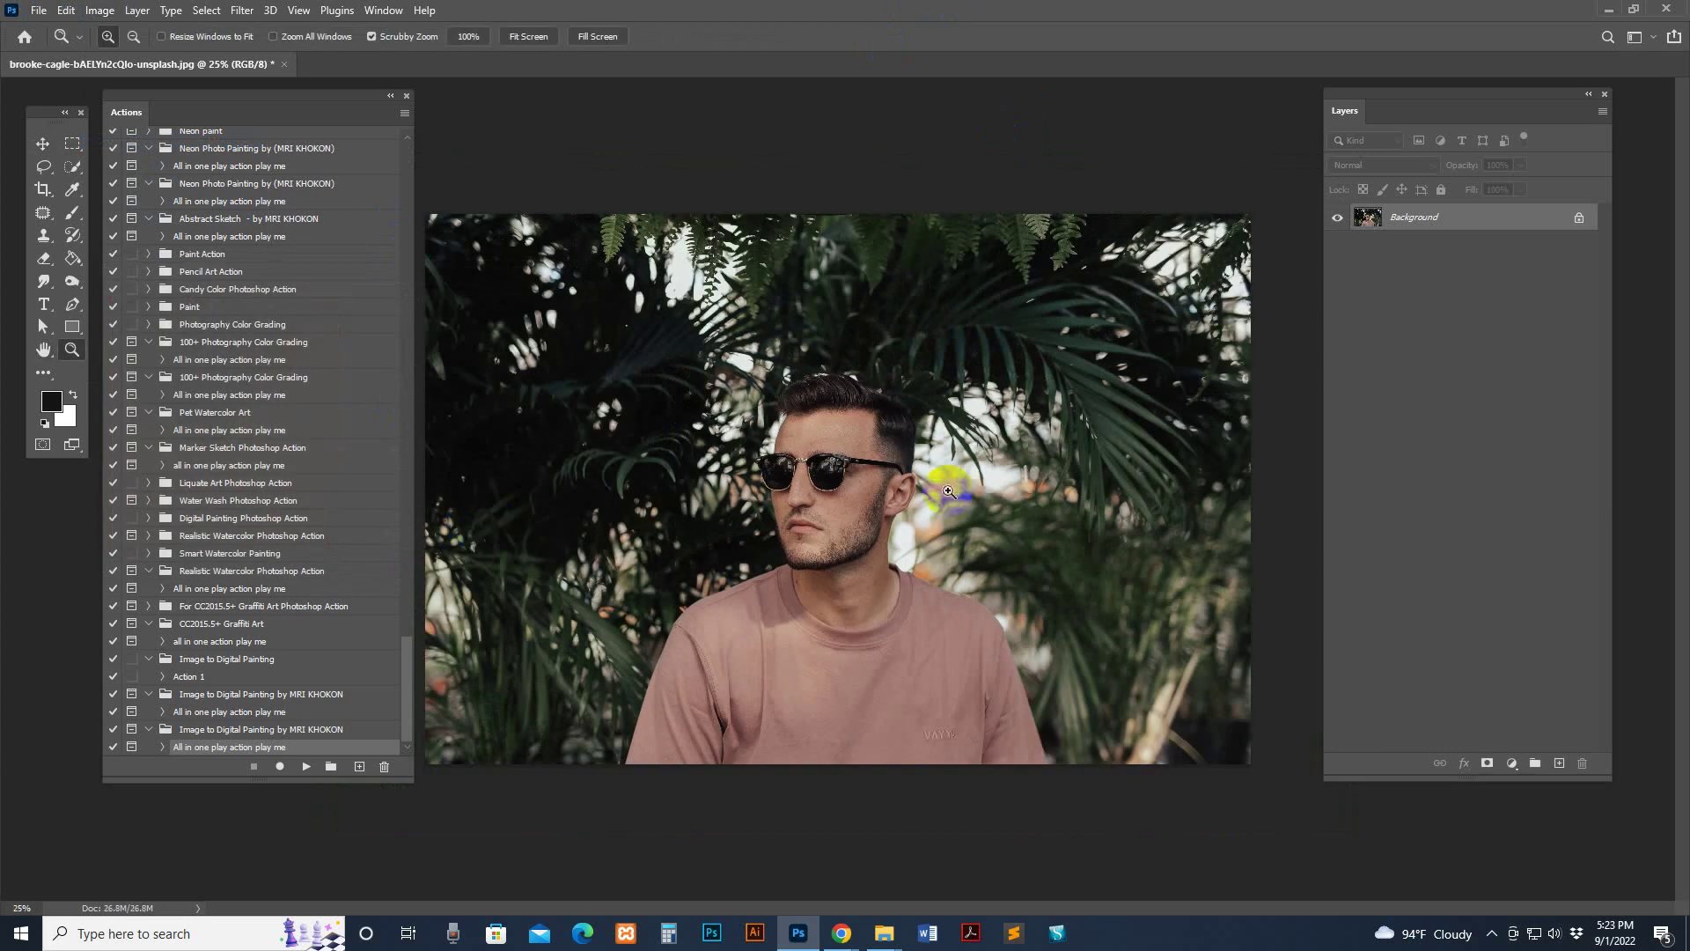
click(840, 480)
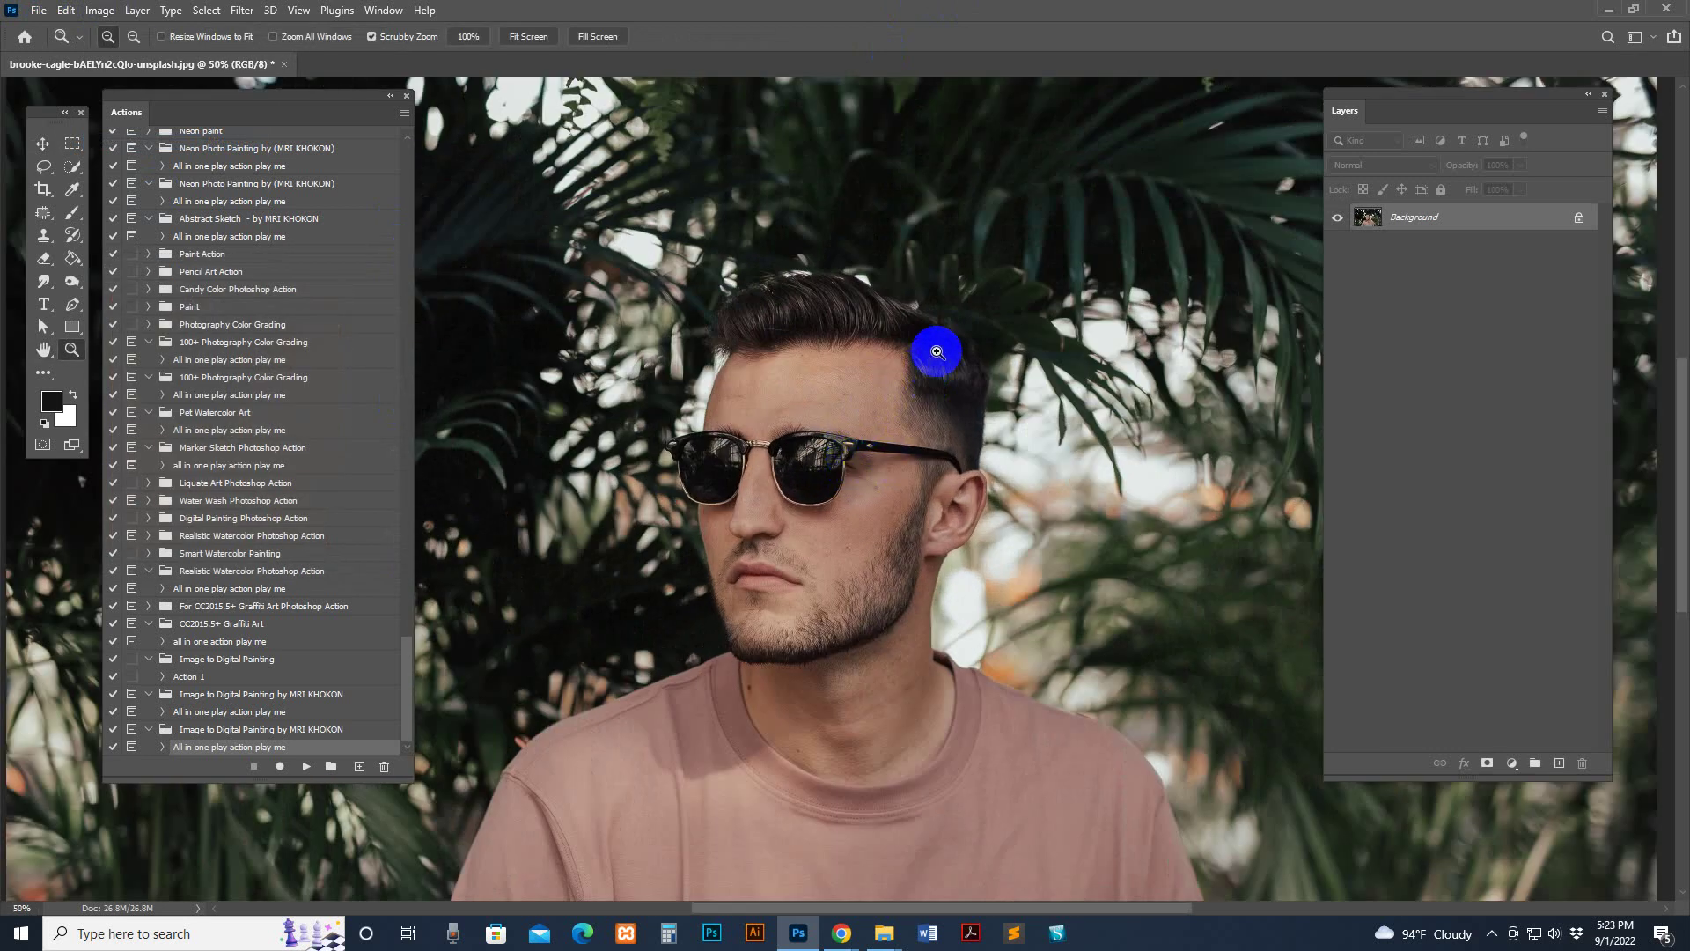
alt+click(950, 364)
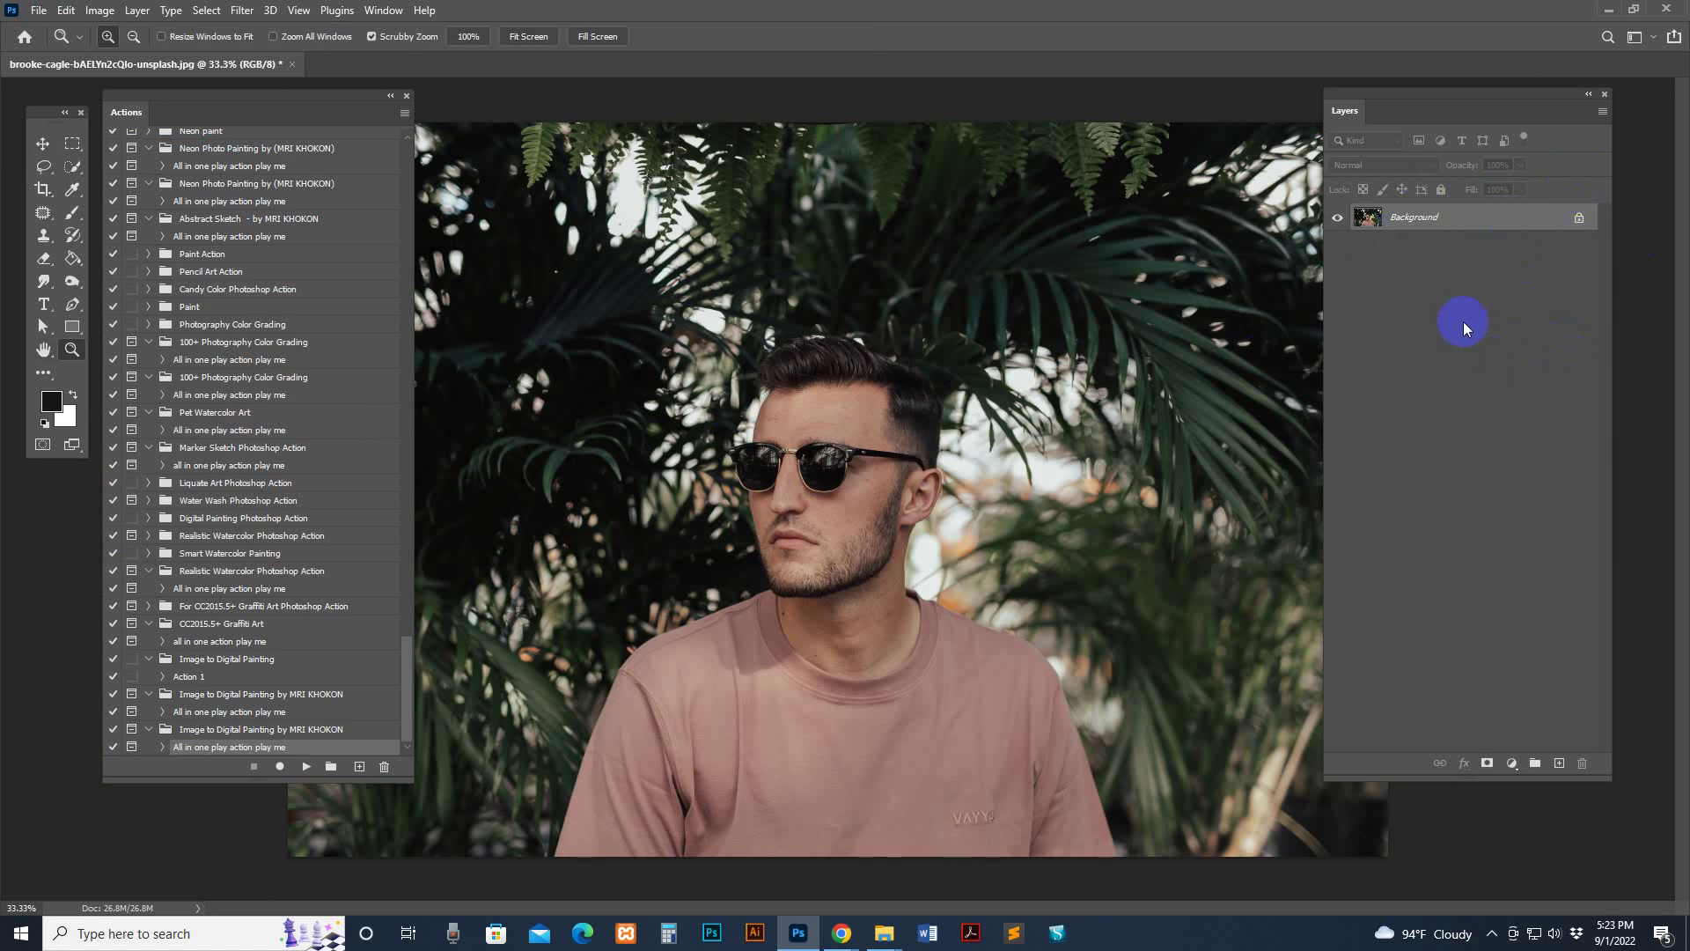
double_click(1484, 227)
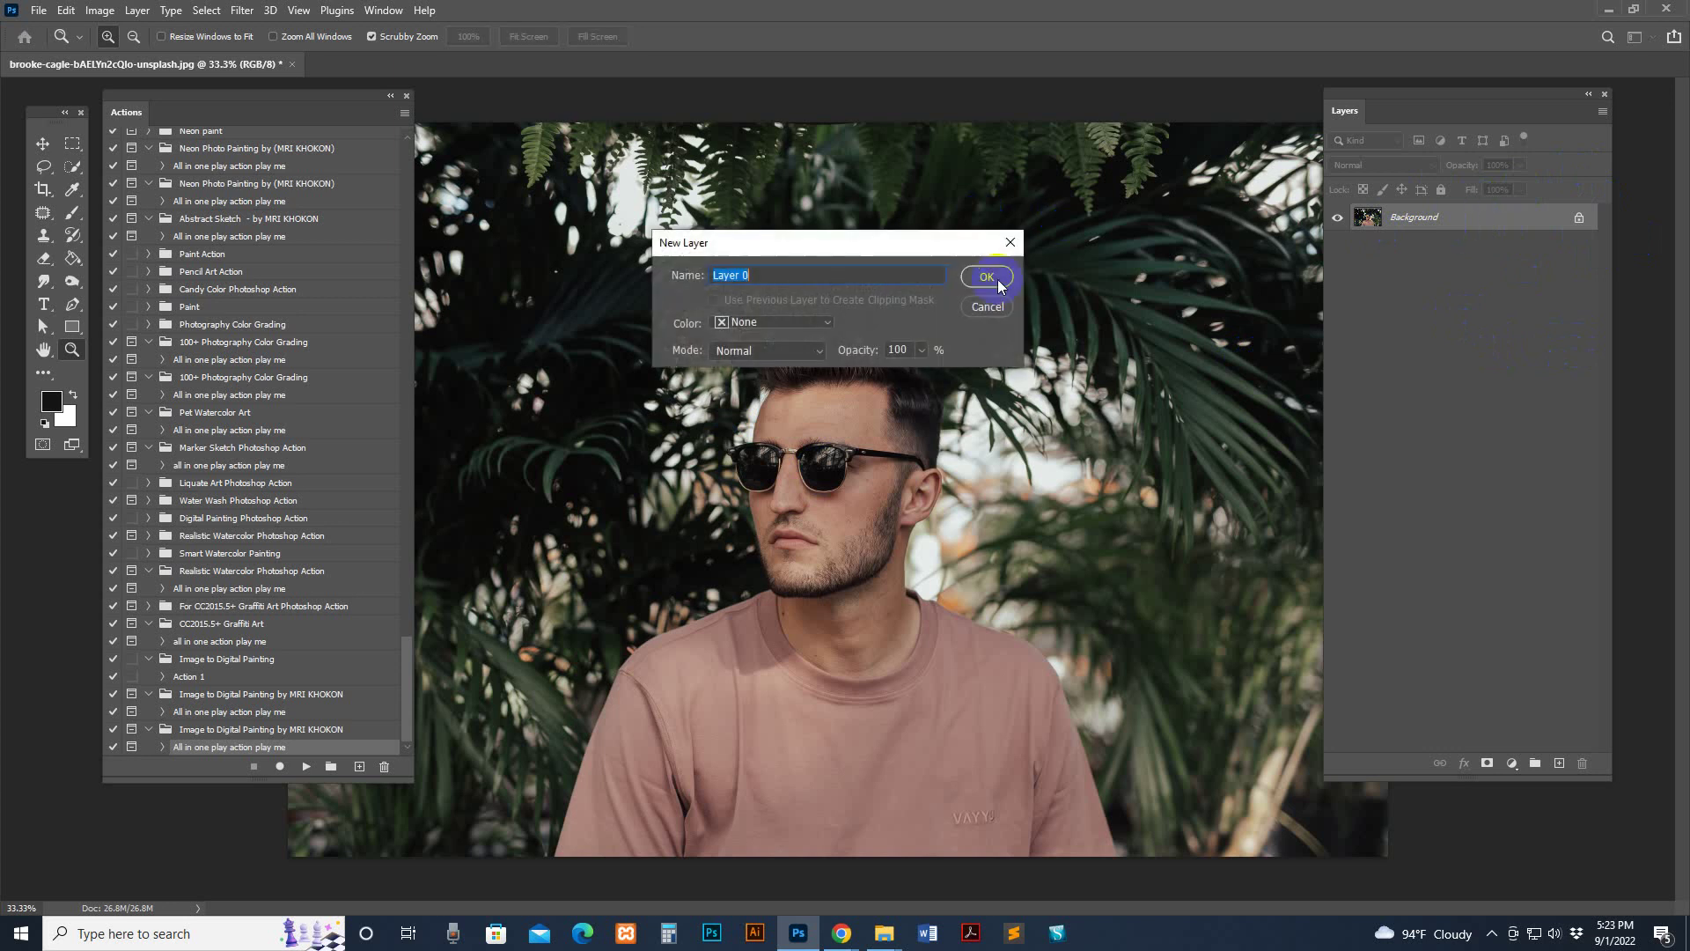
click(992, 277)
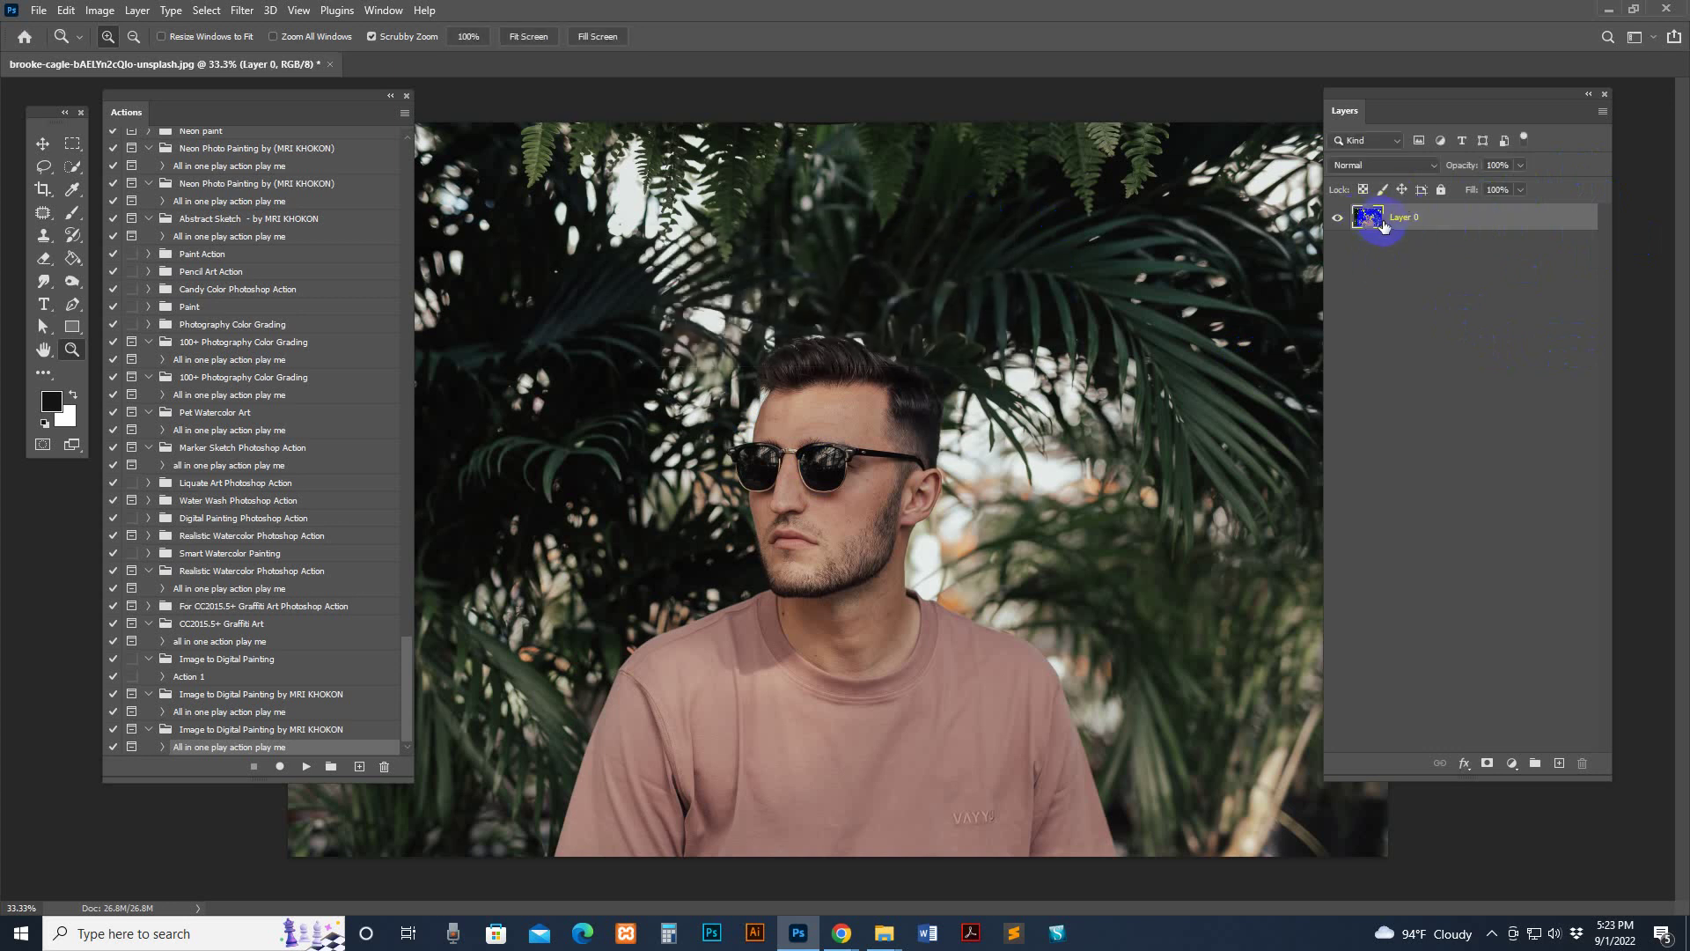
right_click(1454, 221)
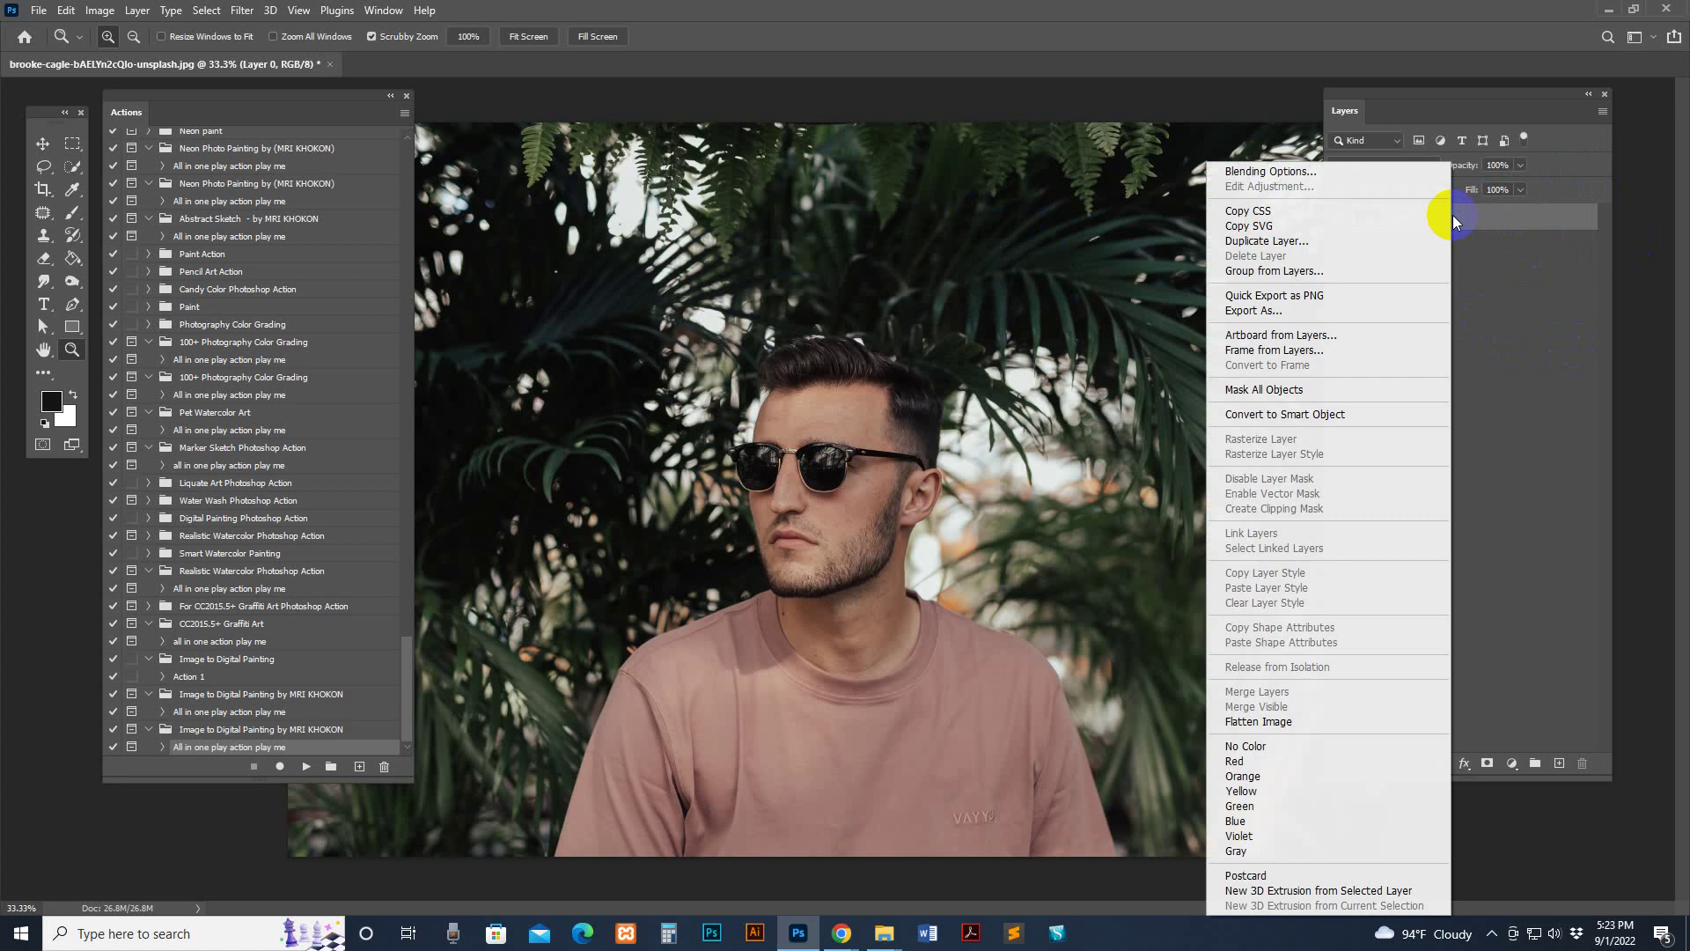
click(1266, 723)
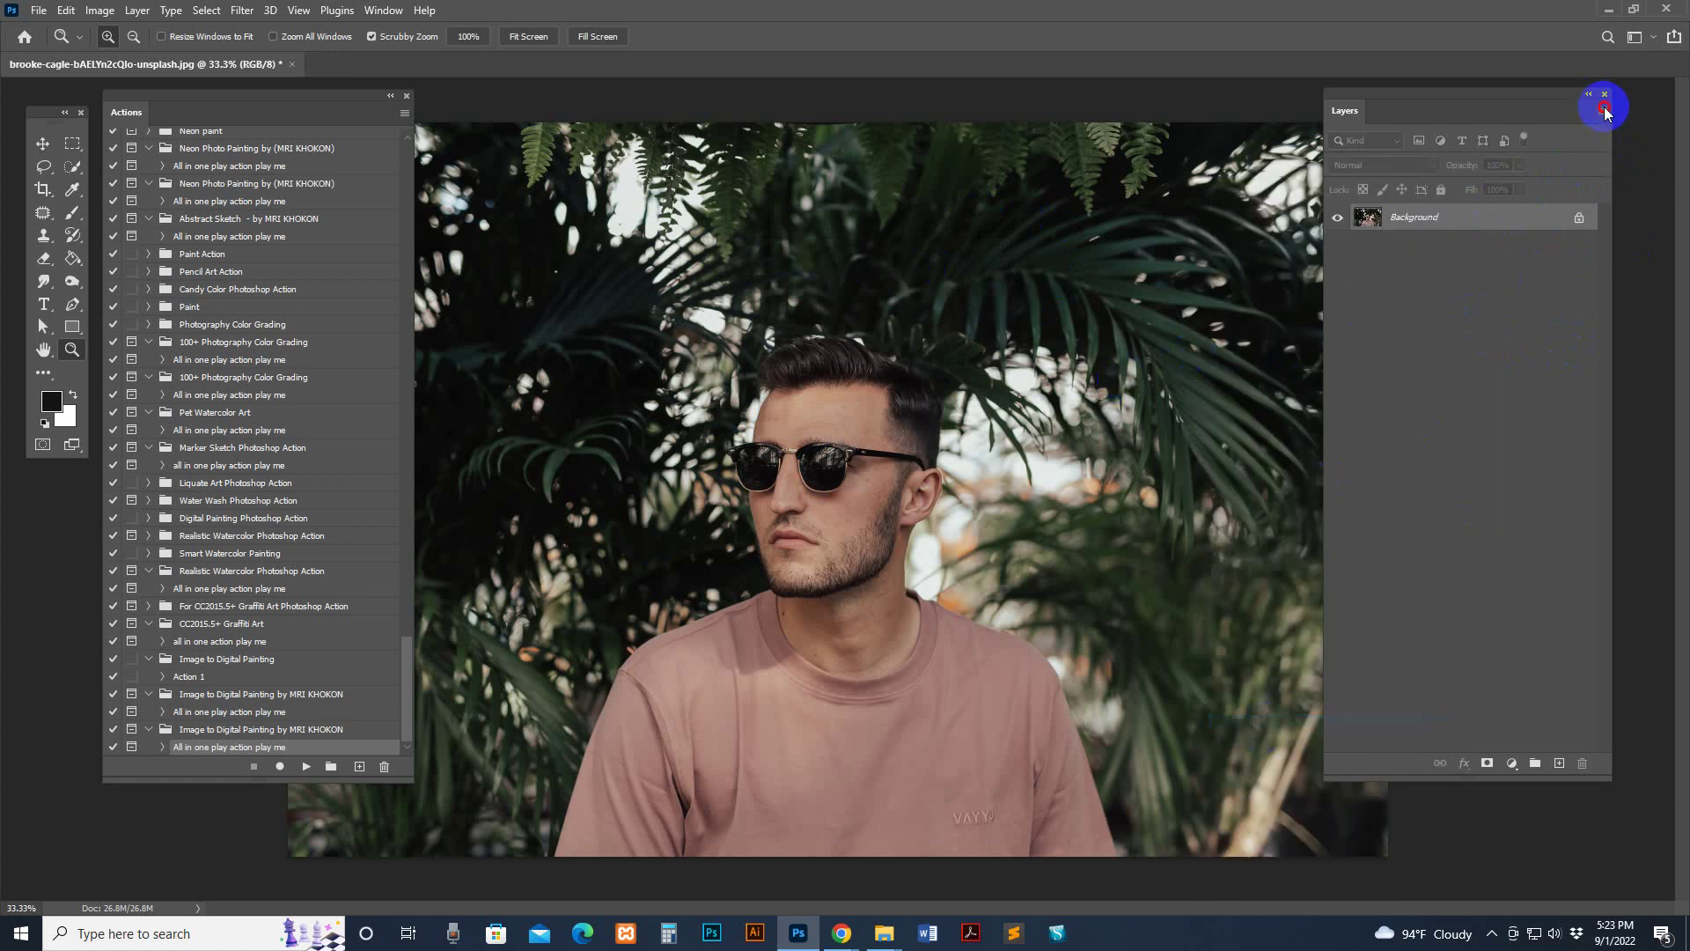
Step: Check the Layers panel options, keeping Use Default Masks on Fill Layers and Add "copy" to Copied Layers and Groups enabled
click(1604, 110)
click(1557, 738)
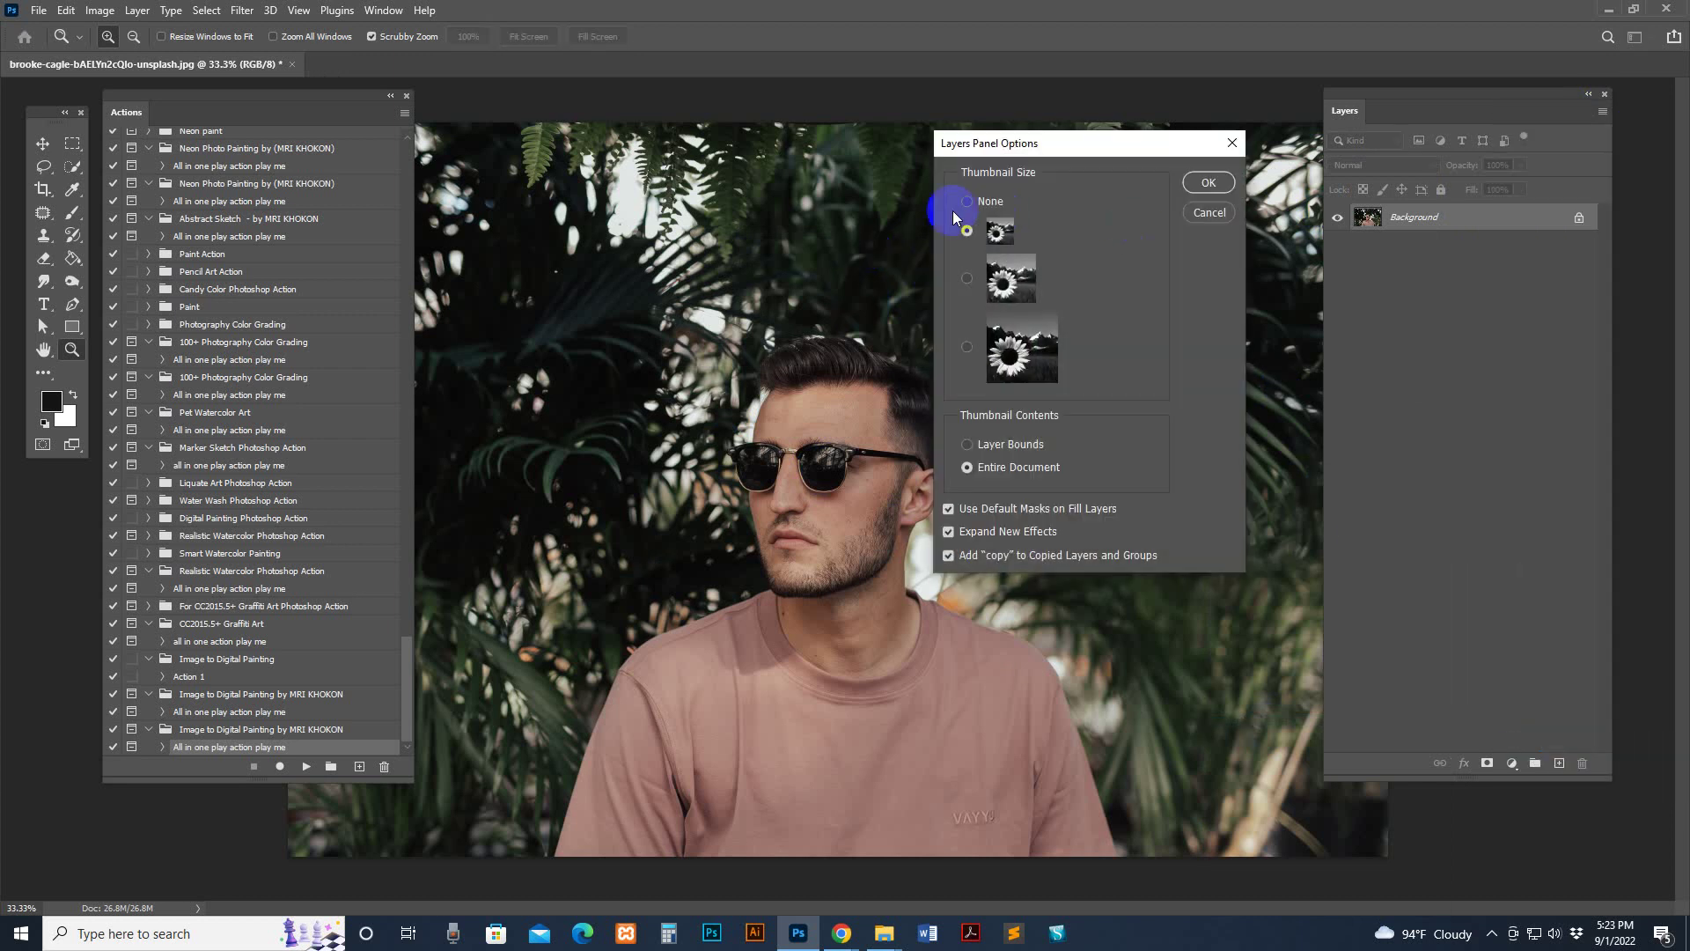
click(949, 509)
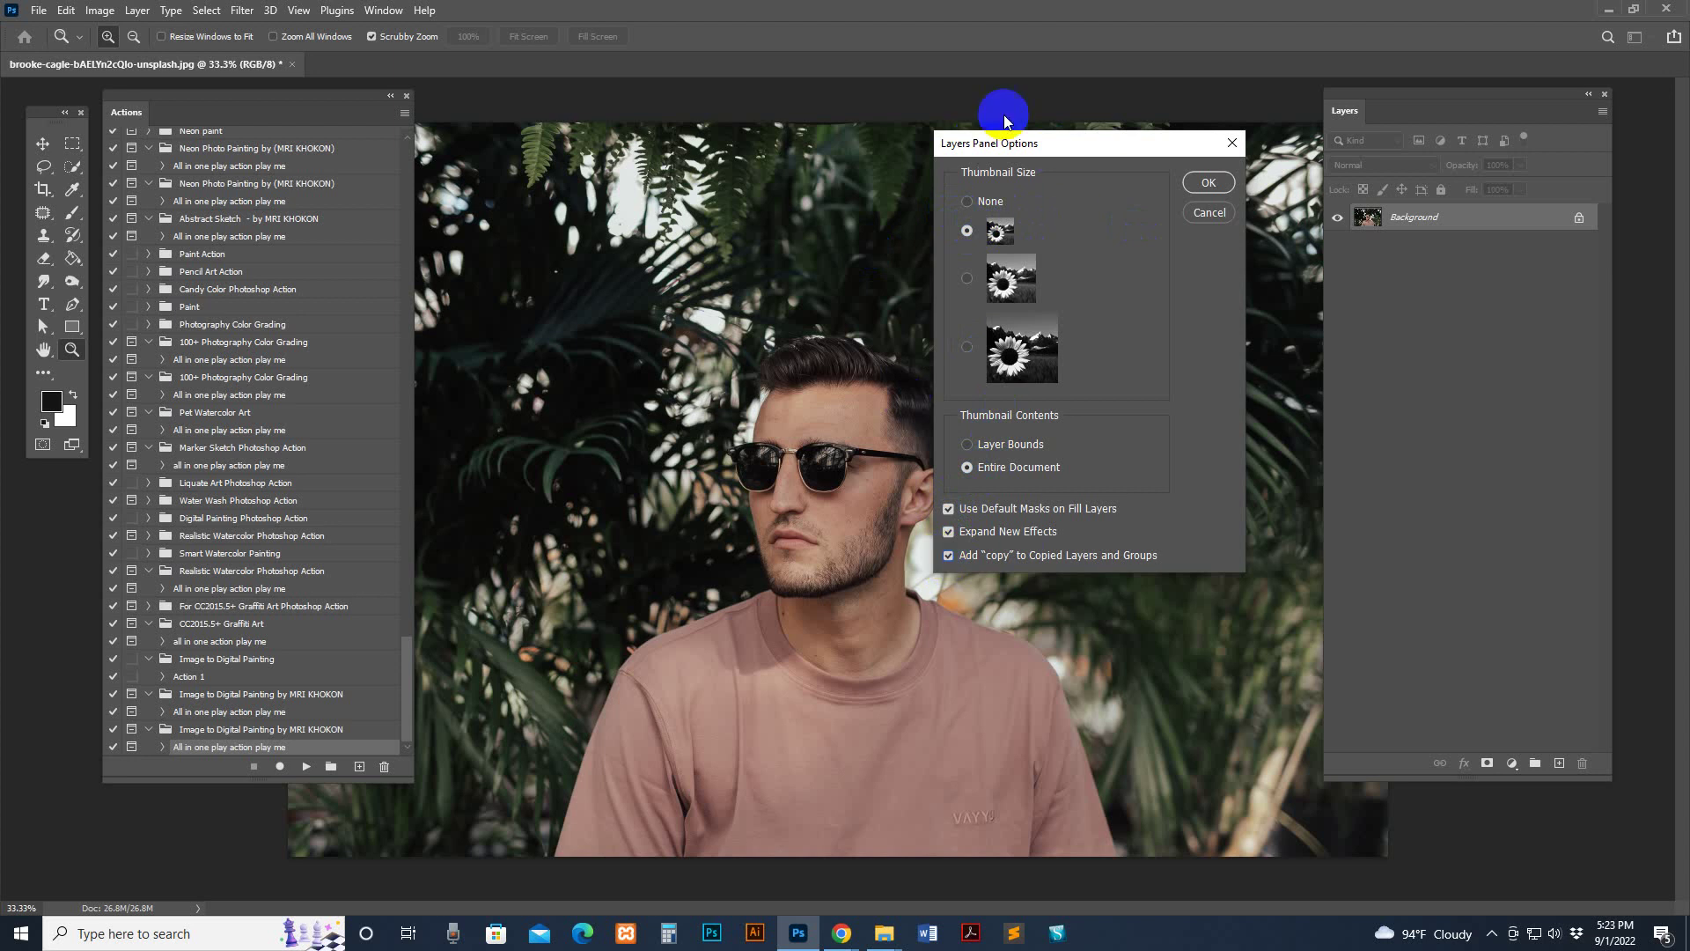
click(1208, 182)
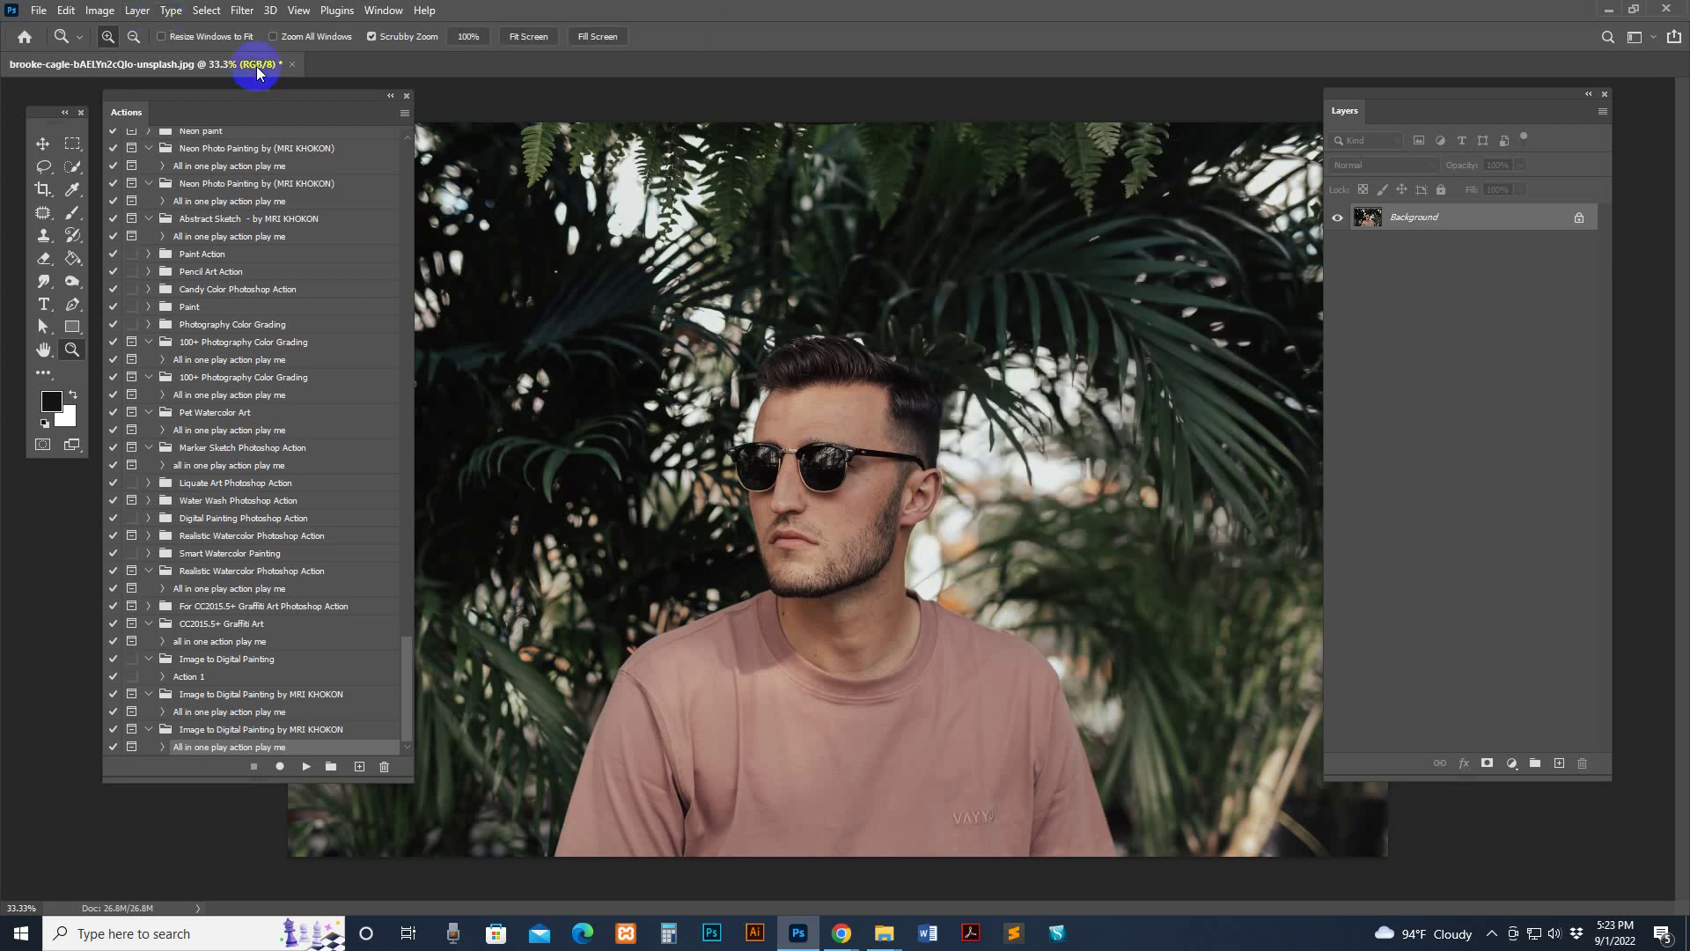
Step: Set the image's colour mode to RGB Color
click(100, 11)
mouse_move(121, 30)
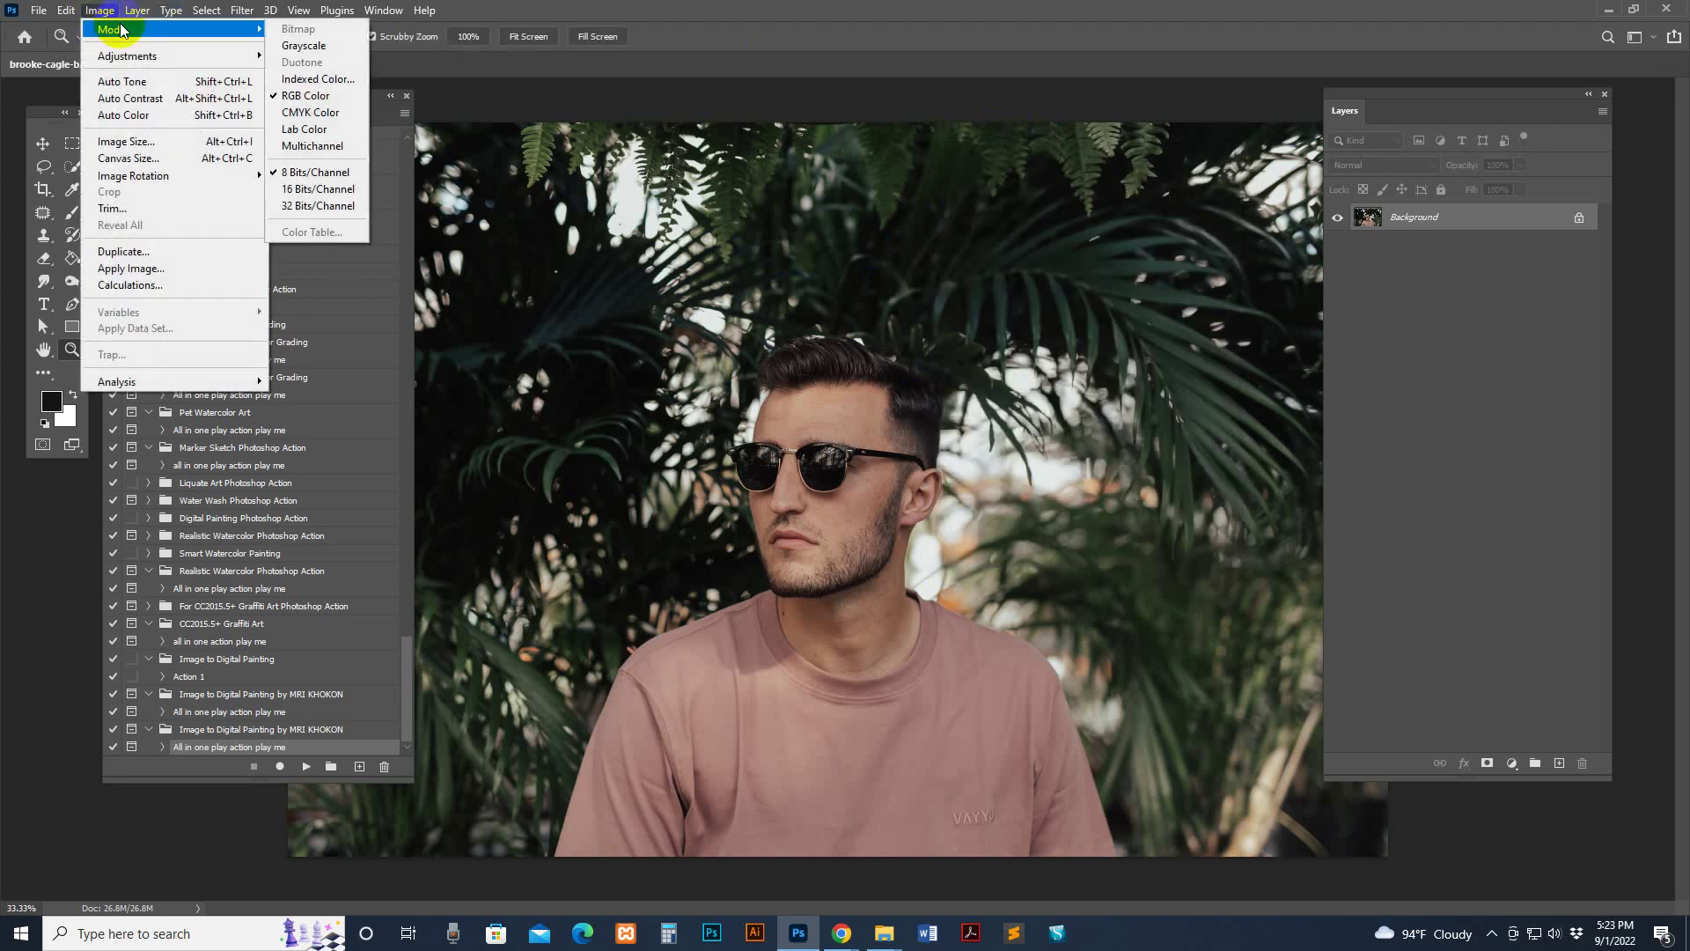
click(318, 97)
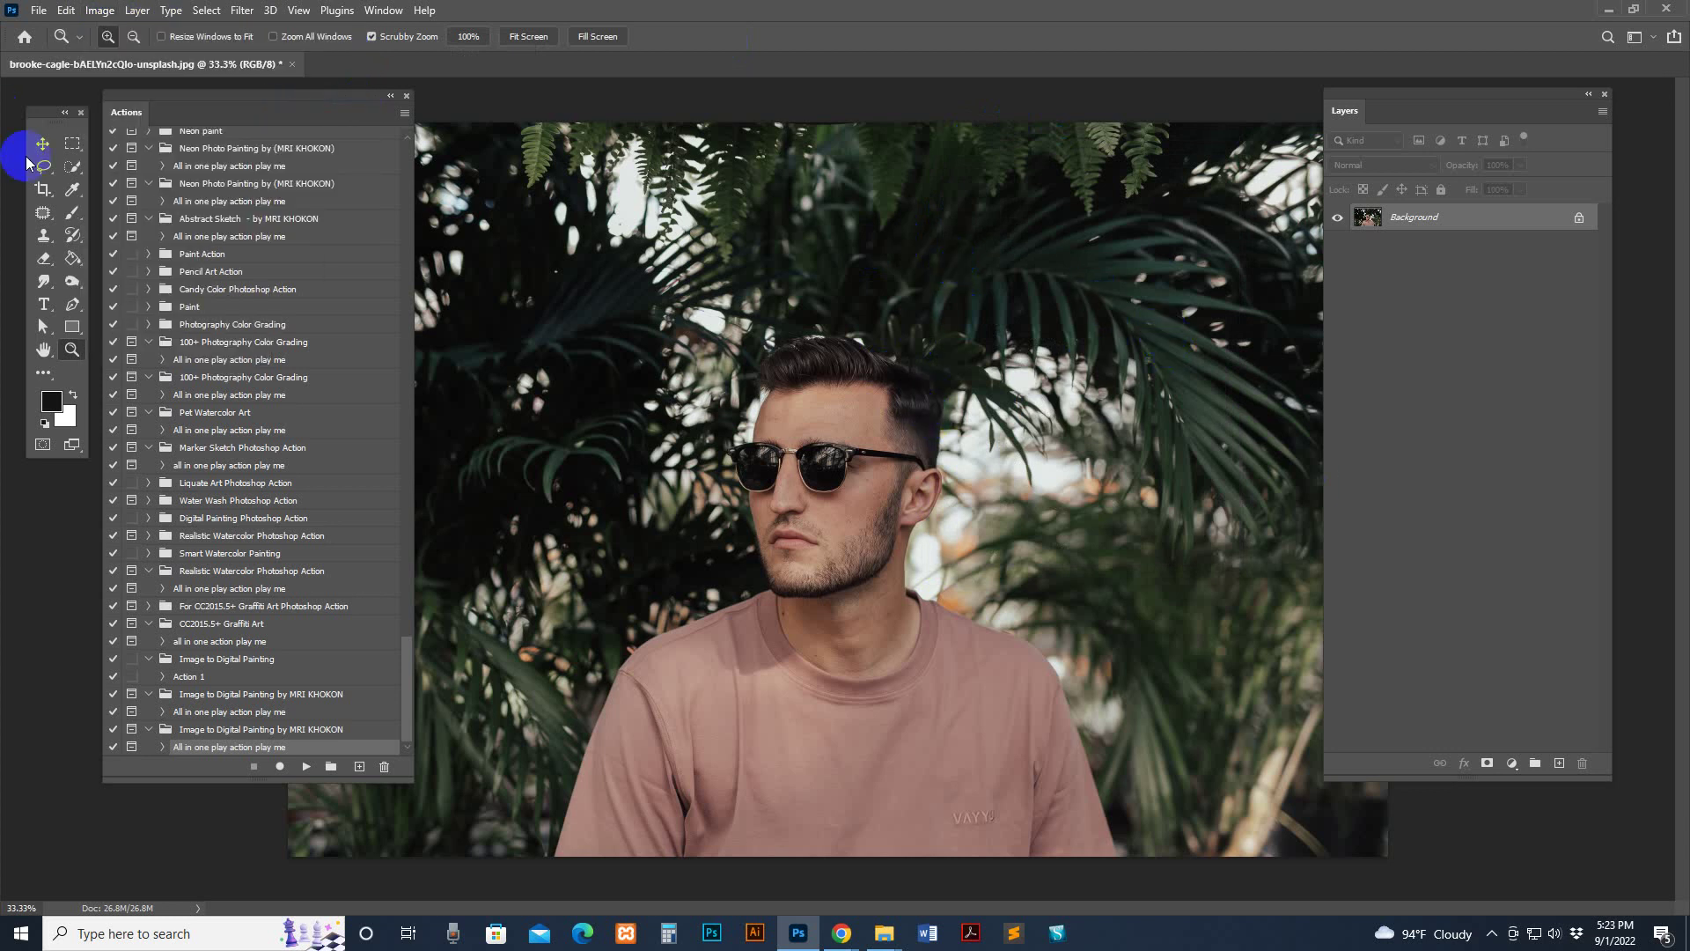
Step: Select the man using Select Subject with the Quick Selection tool, discarding the rough selection made on his hair
click(74, 174)
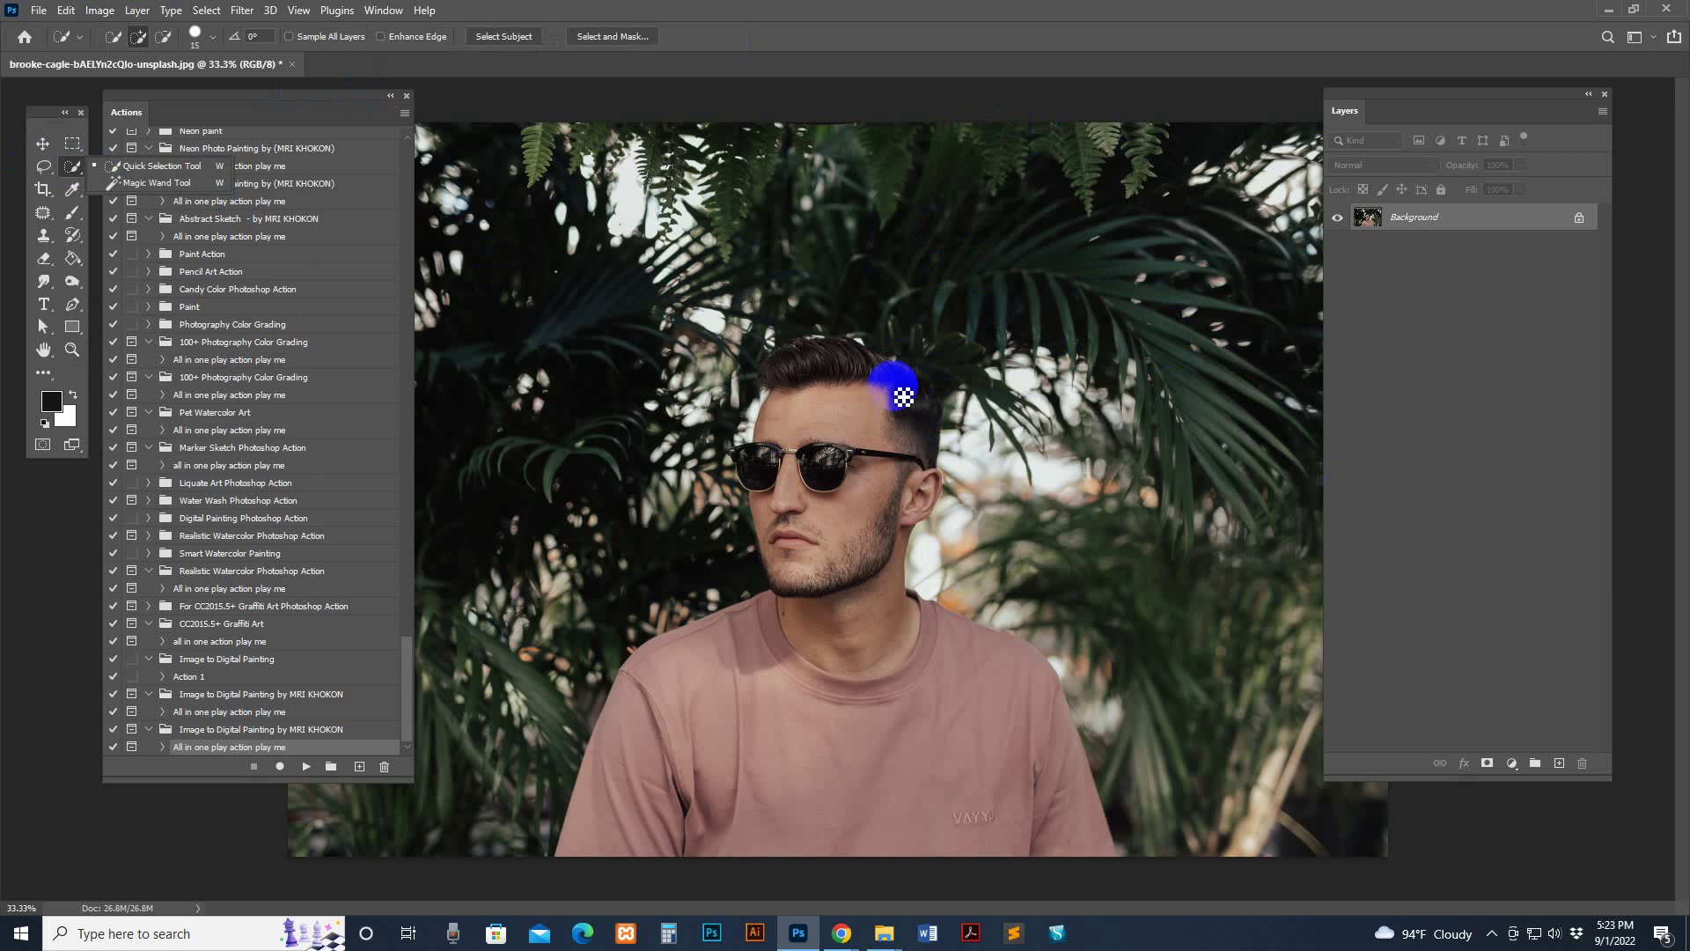
mouse_move(779, 368)
mouse_down()
mouse_move(905, 381)
mouse_move(910, 471)
mouse_move(766, 446)
mouse_up()
click(73, 167)
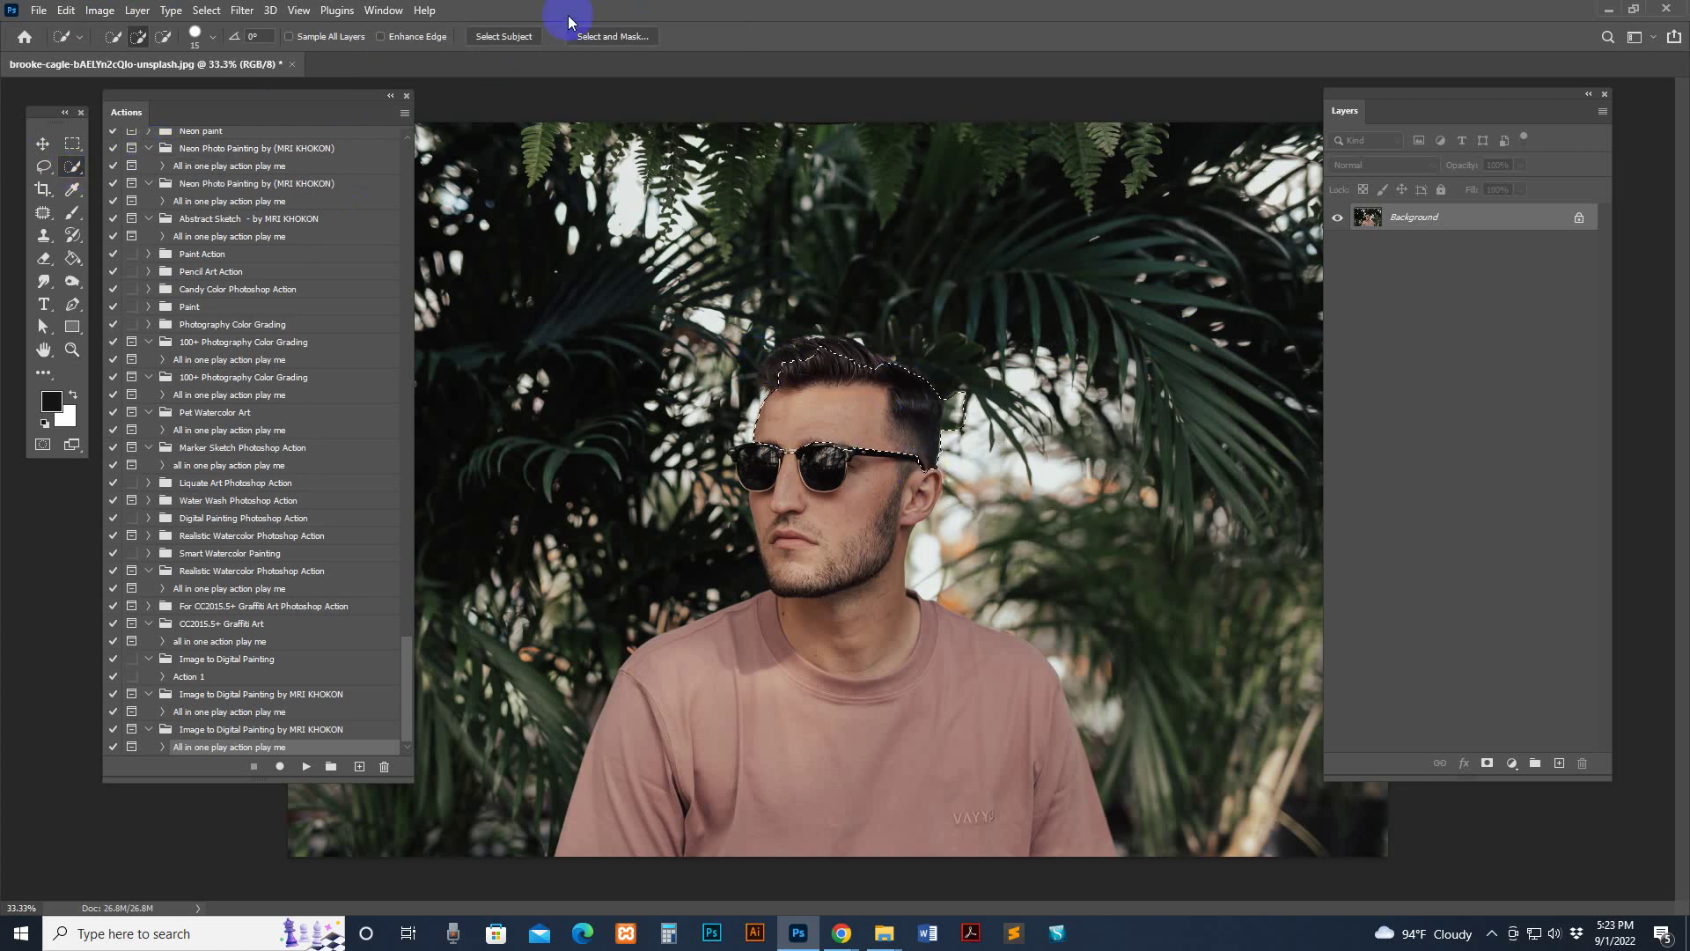
click(507, 38)
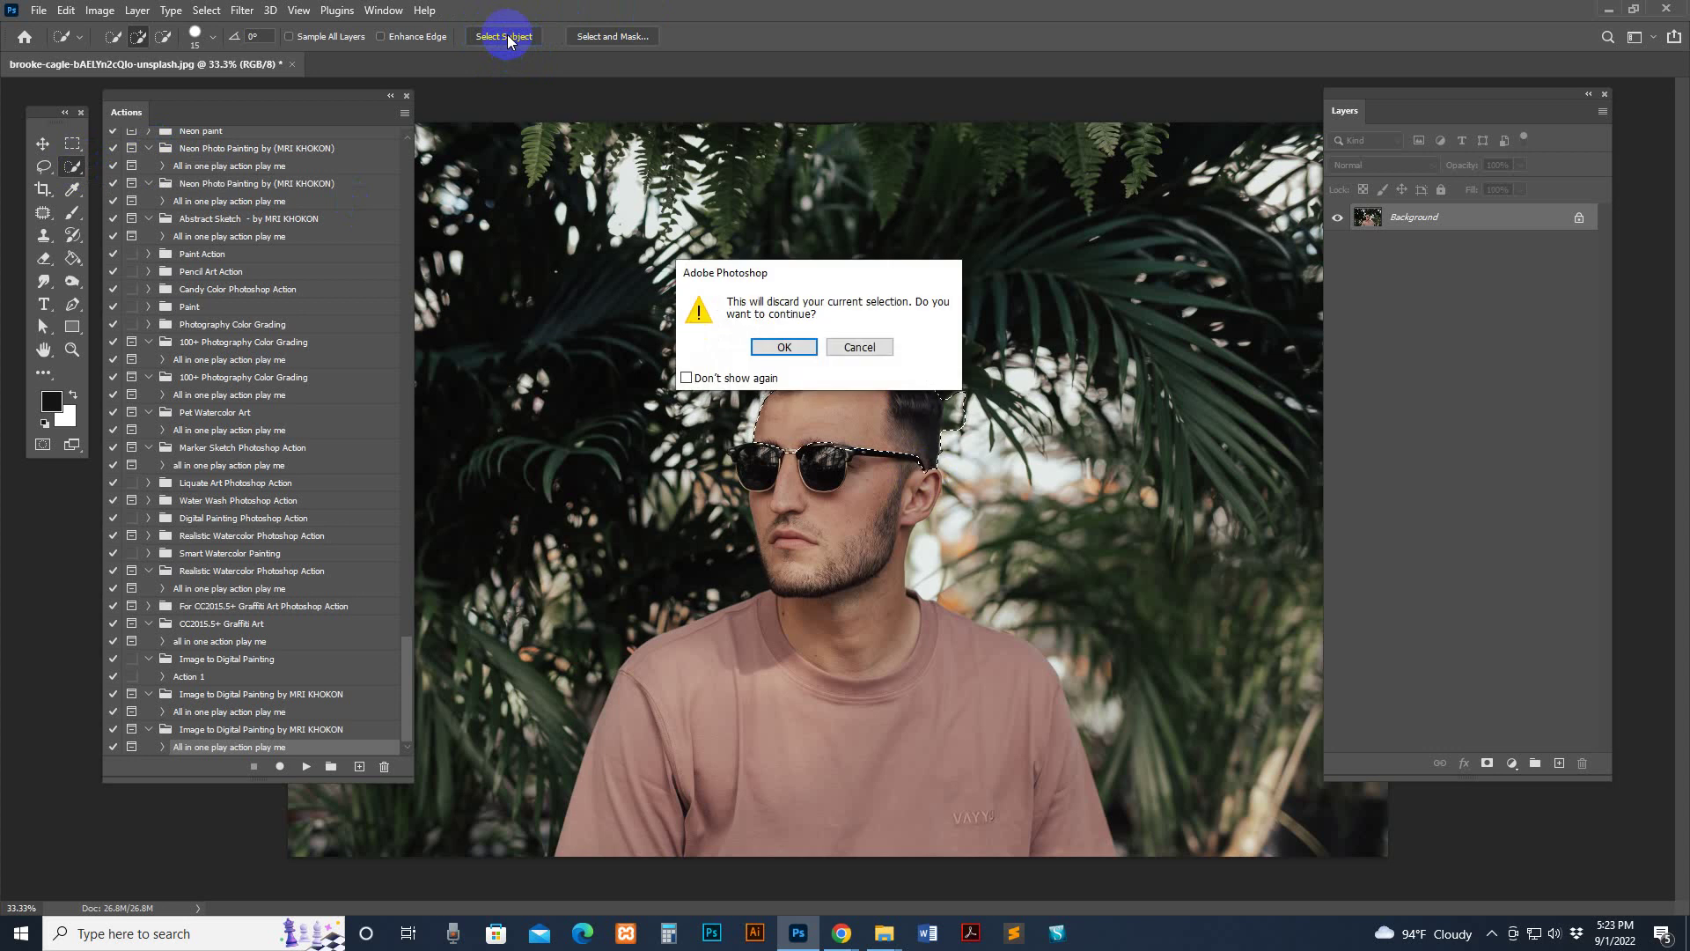
click(772, 346)
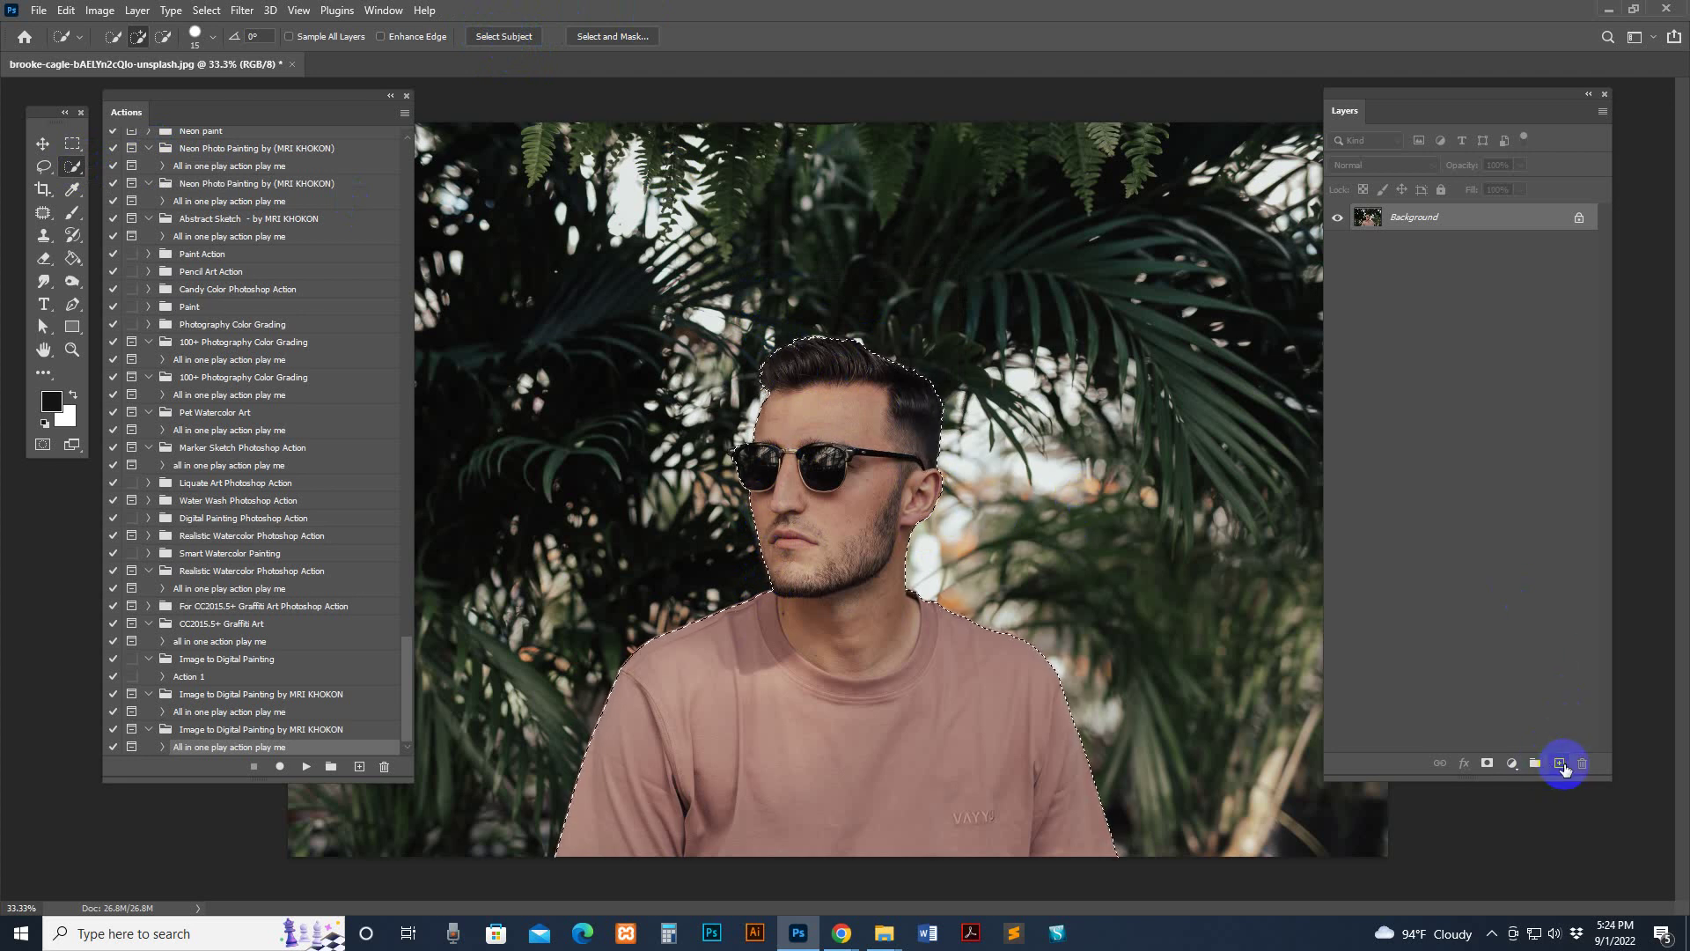
Step: Create a new layer above the Background and name it brush
click(1559, 763)
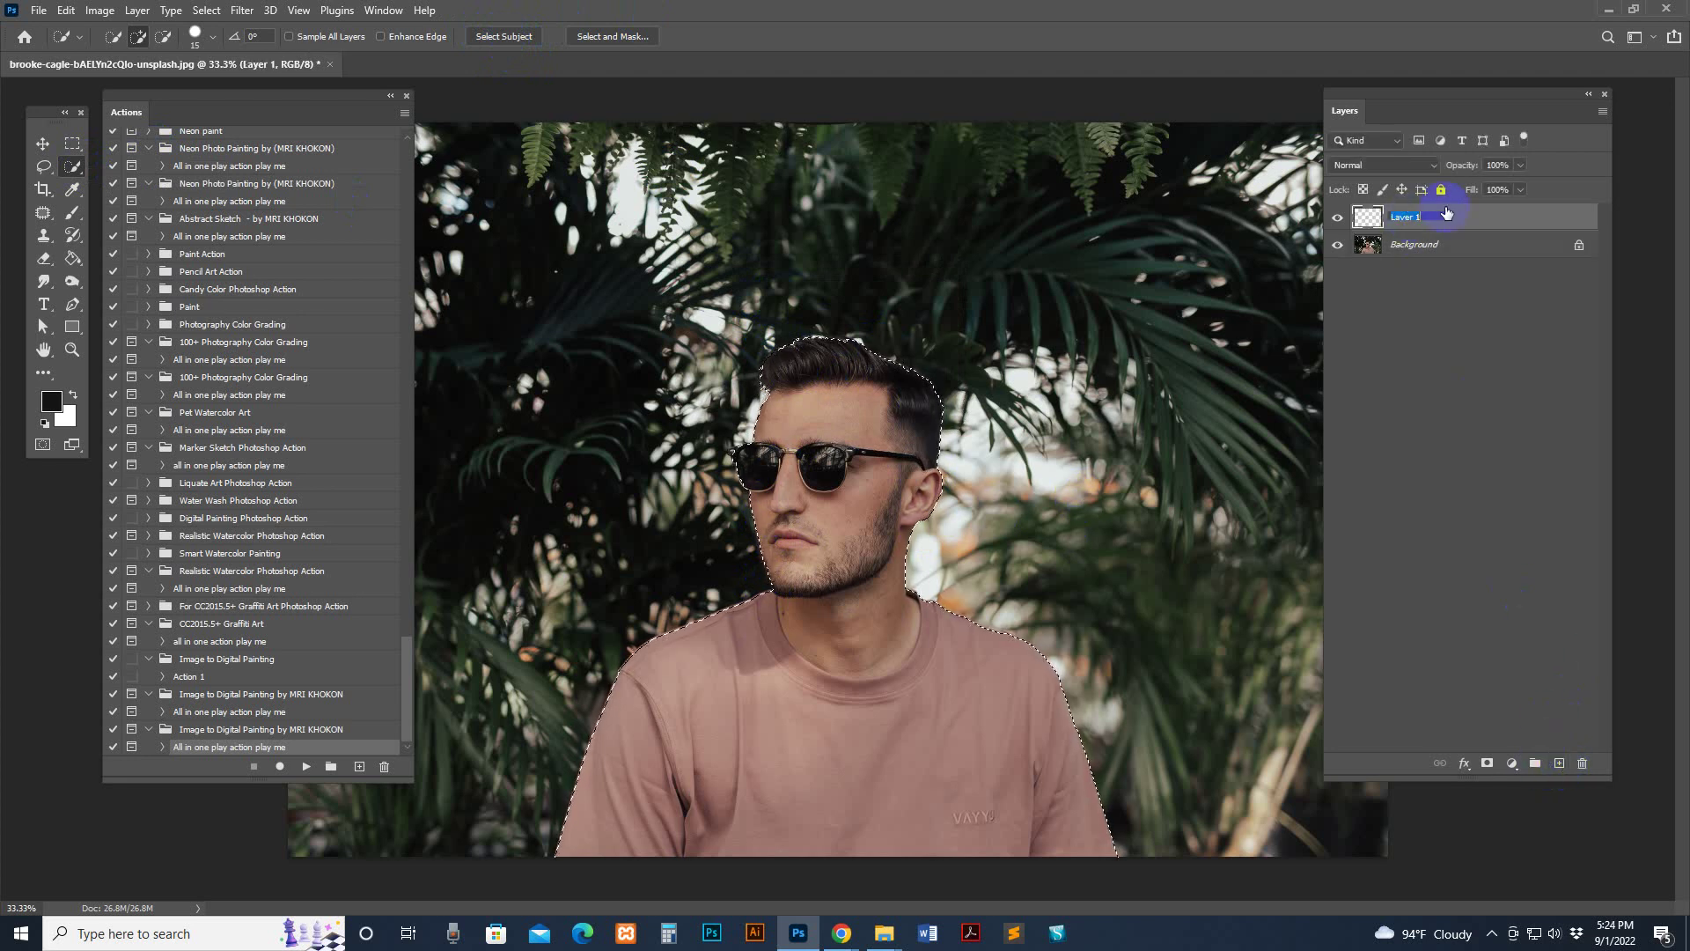
text(brush)
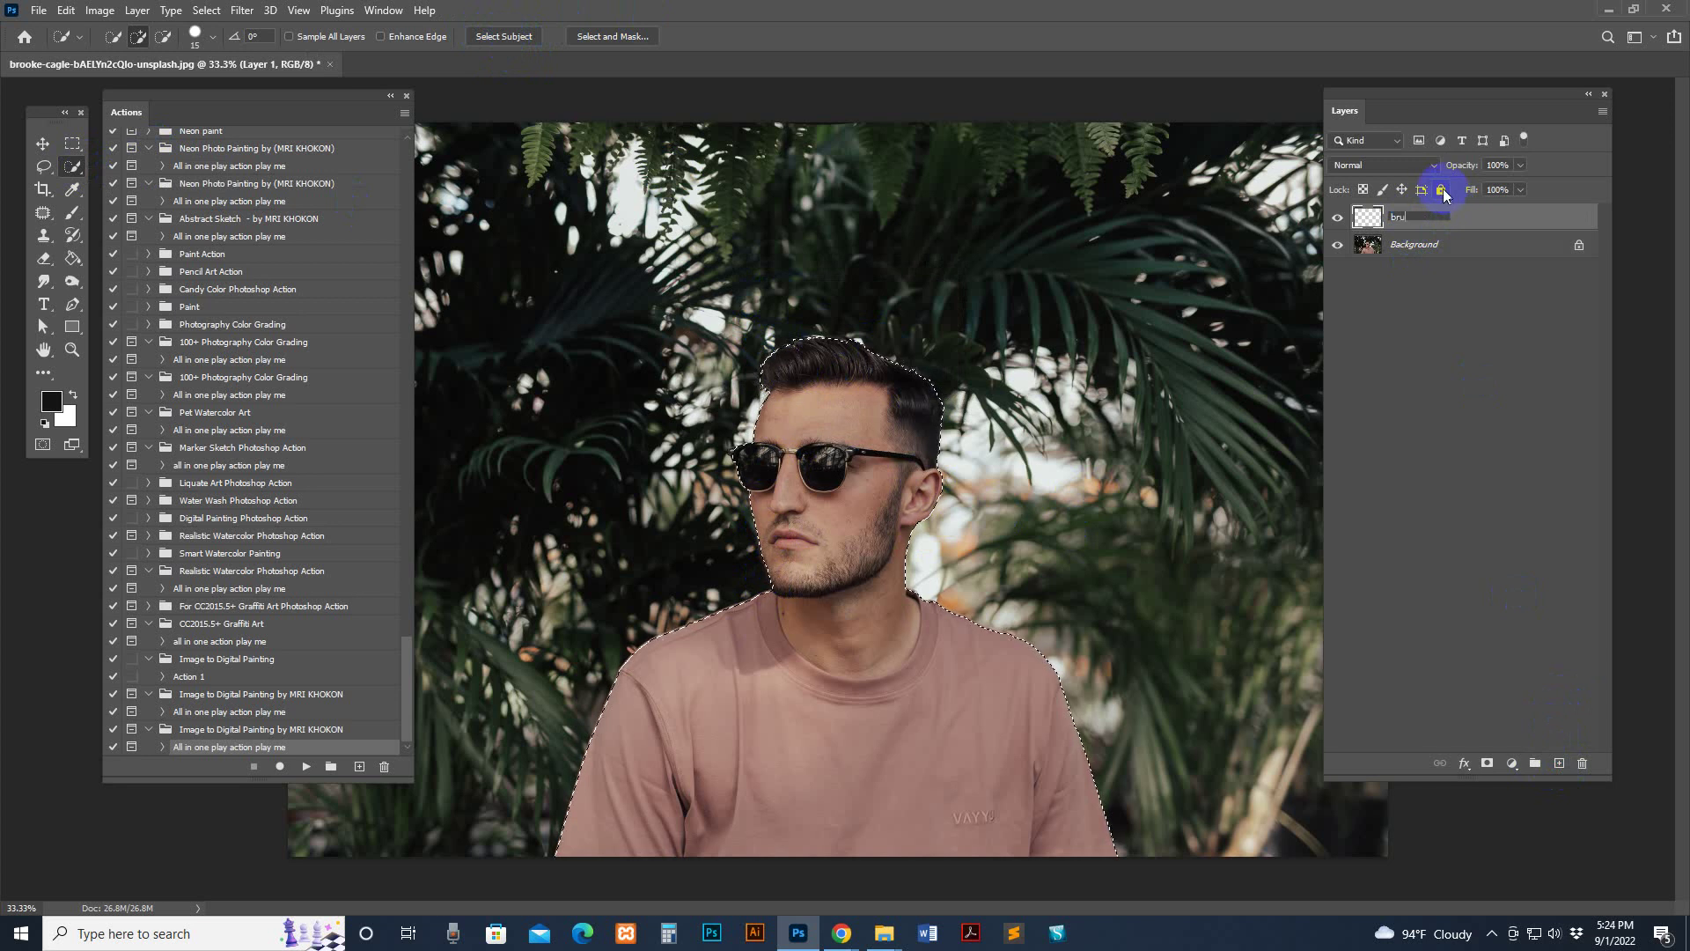
click(1494, 227)
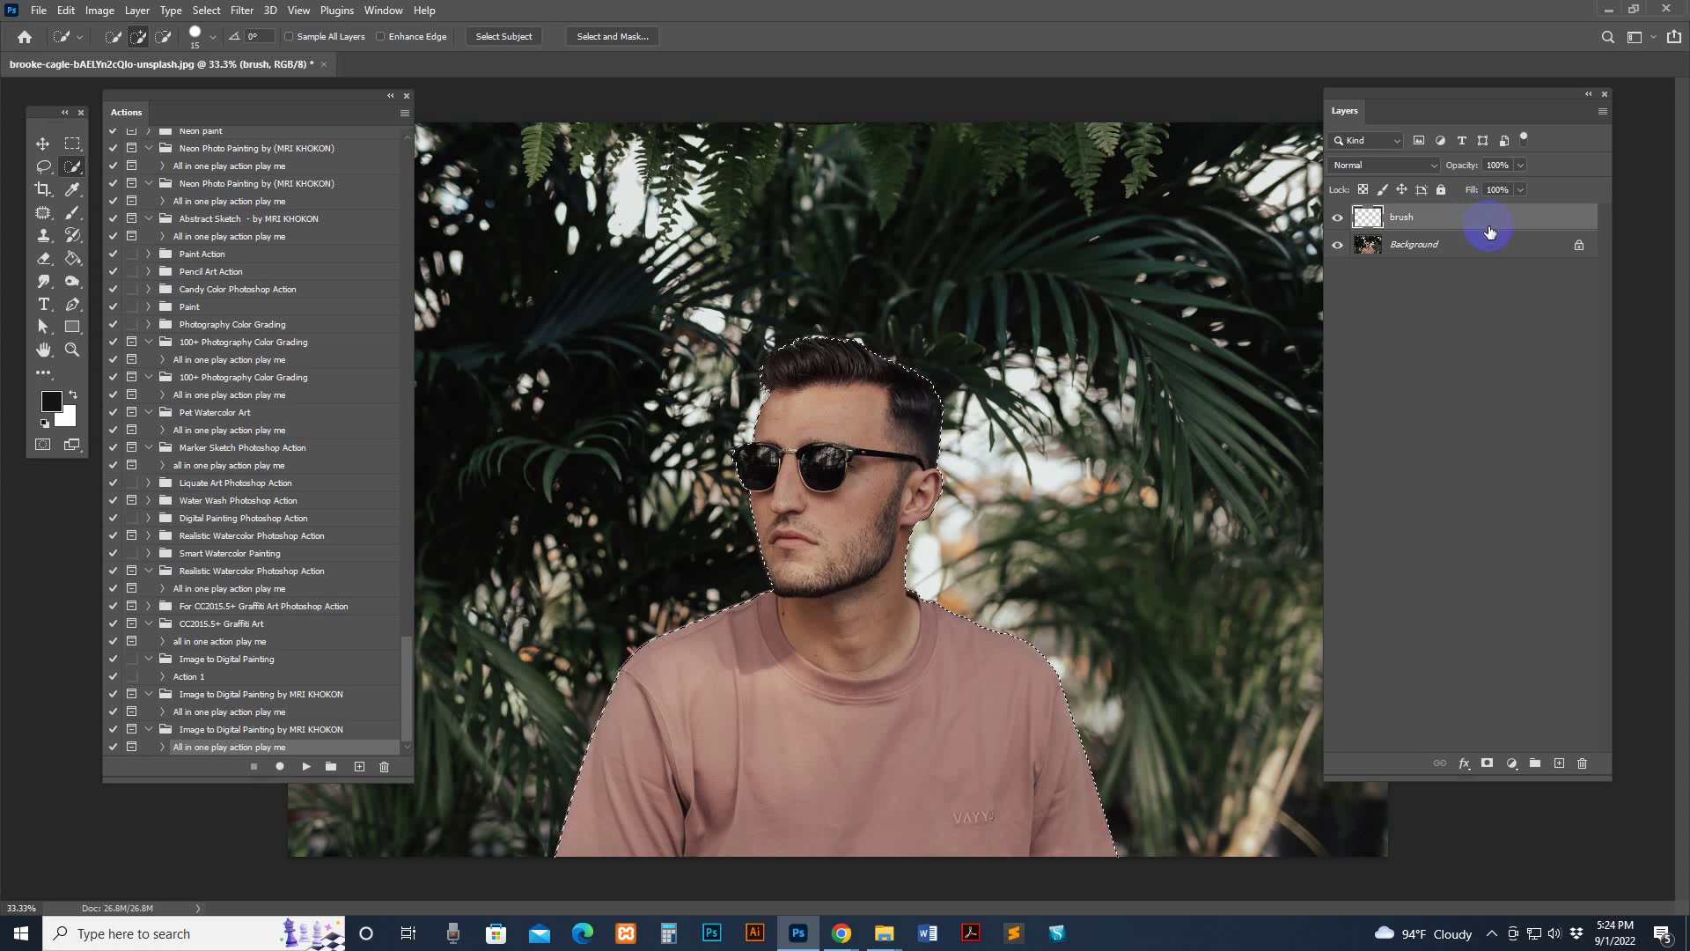
Step: Set the foreground colour to bright red, ec0e0e, for painting with the Brush tool
click(73, 212)
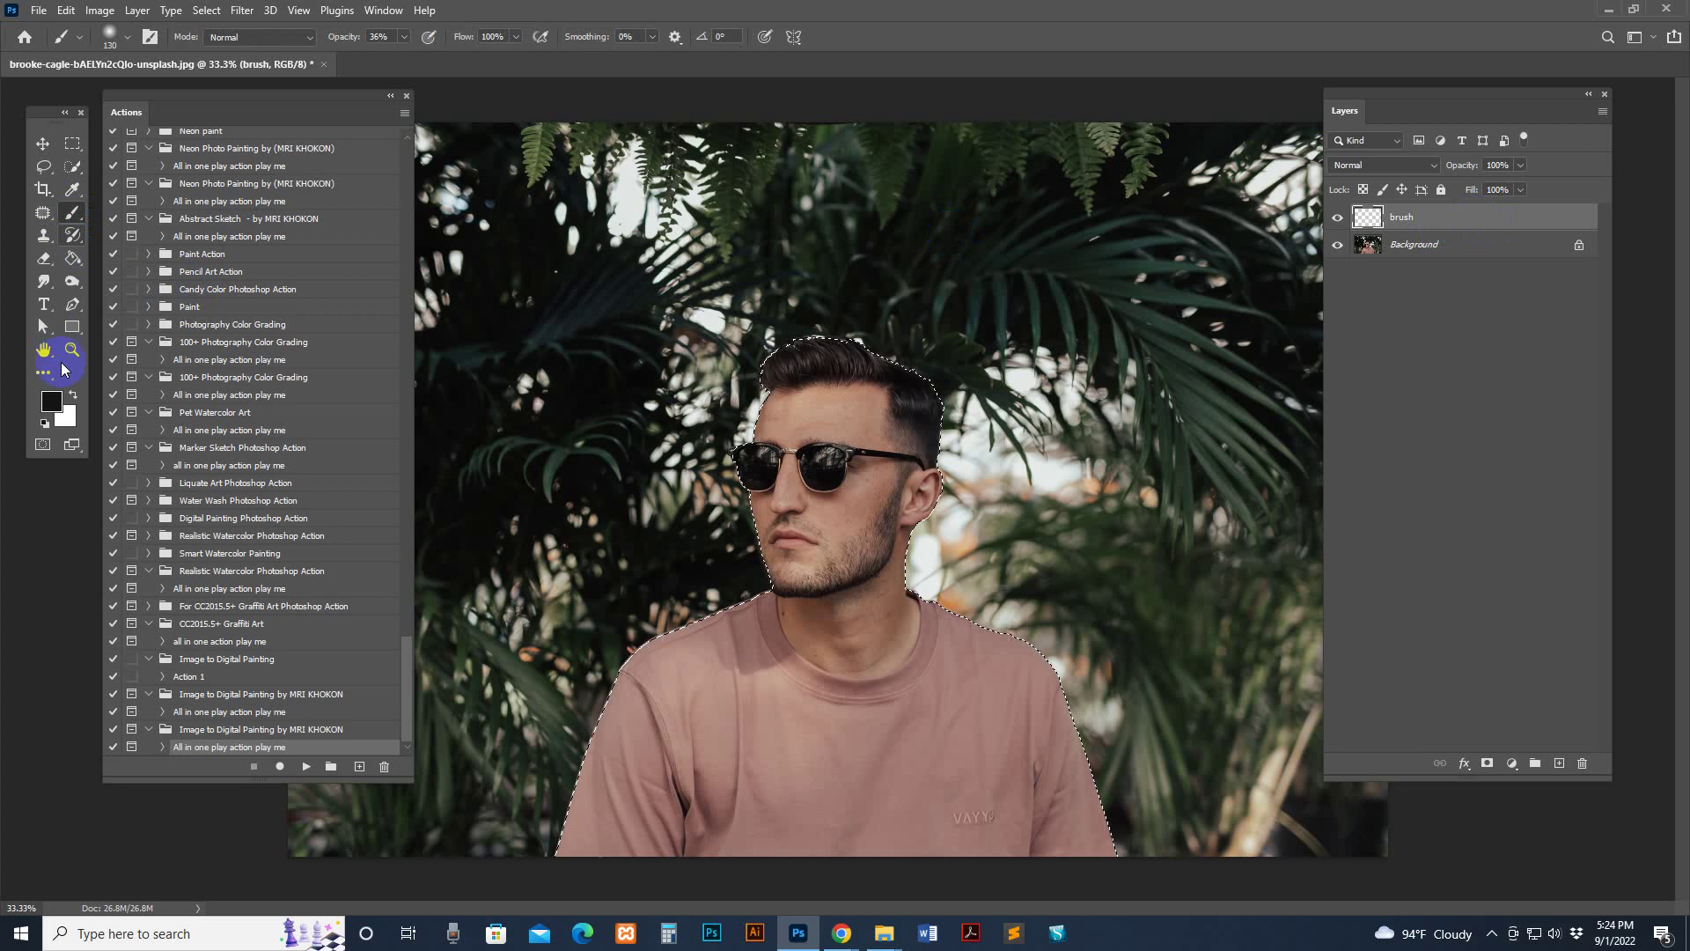
click(51, 402)
key(d)
click(72, 258)
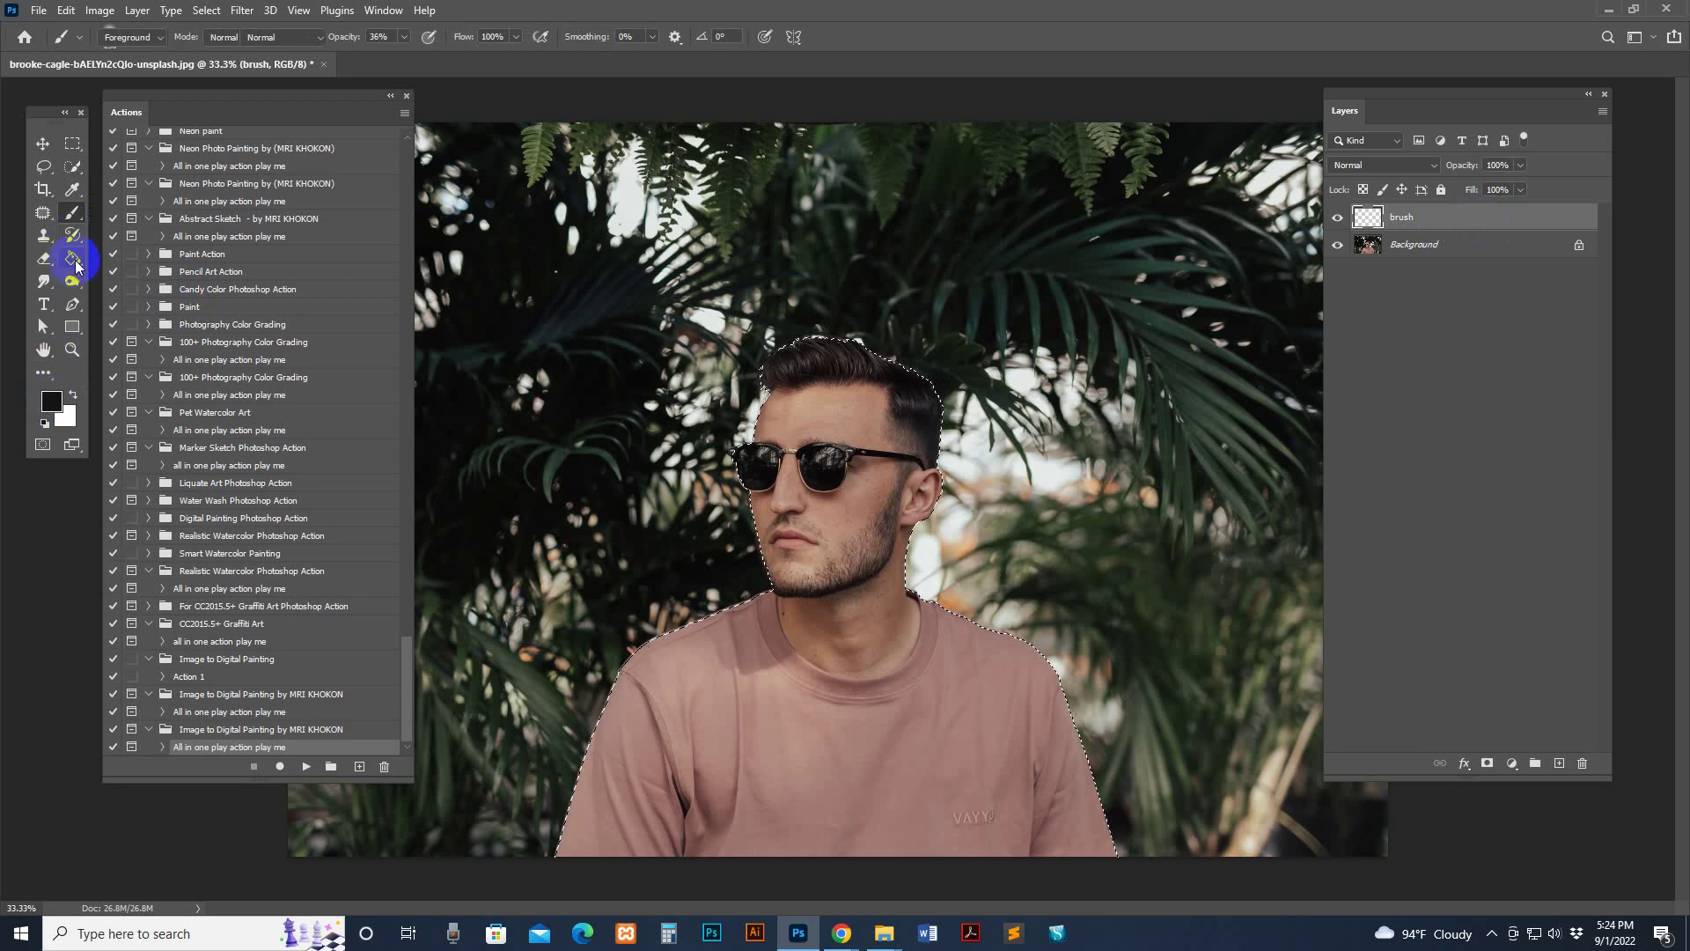
click(837, 475)
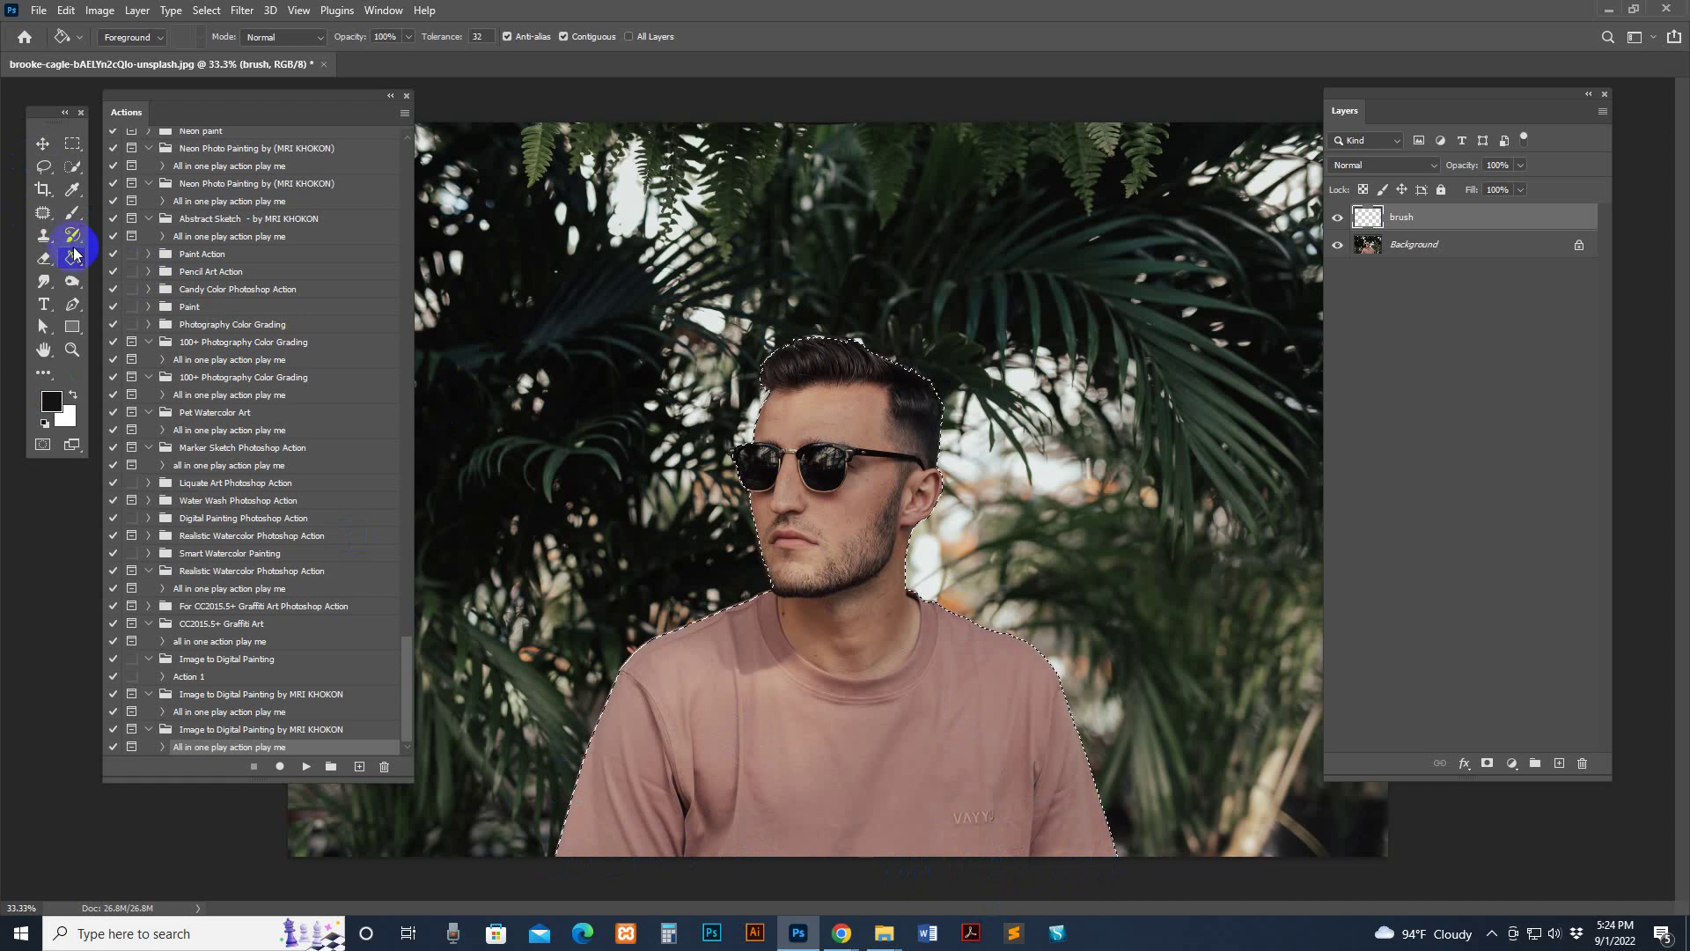
click(73, 215)
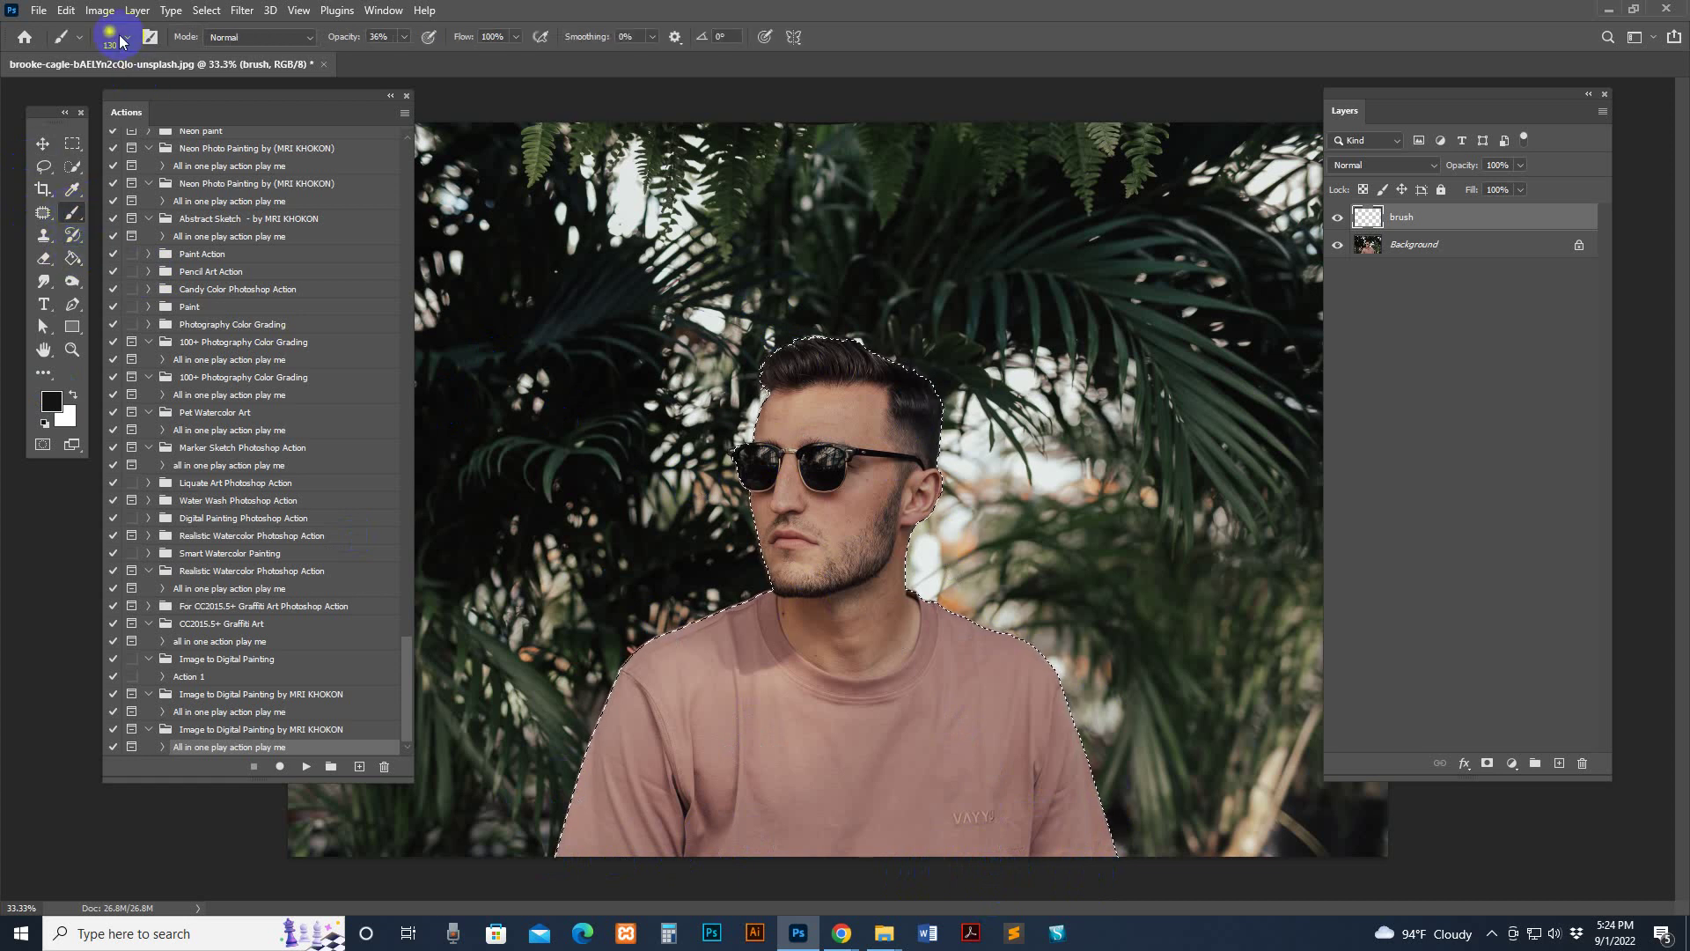
click(51, 401)
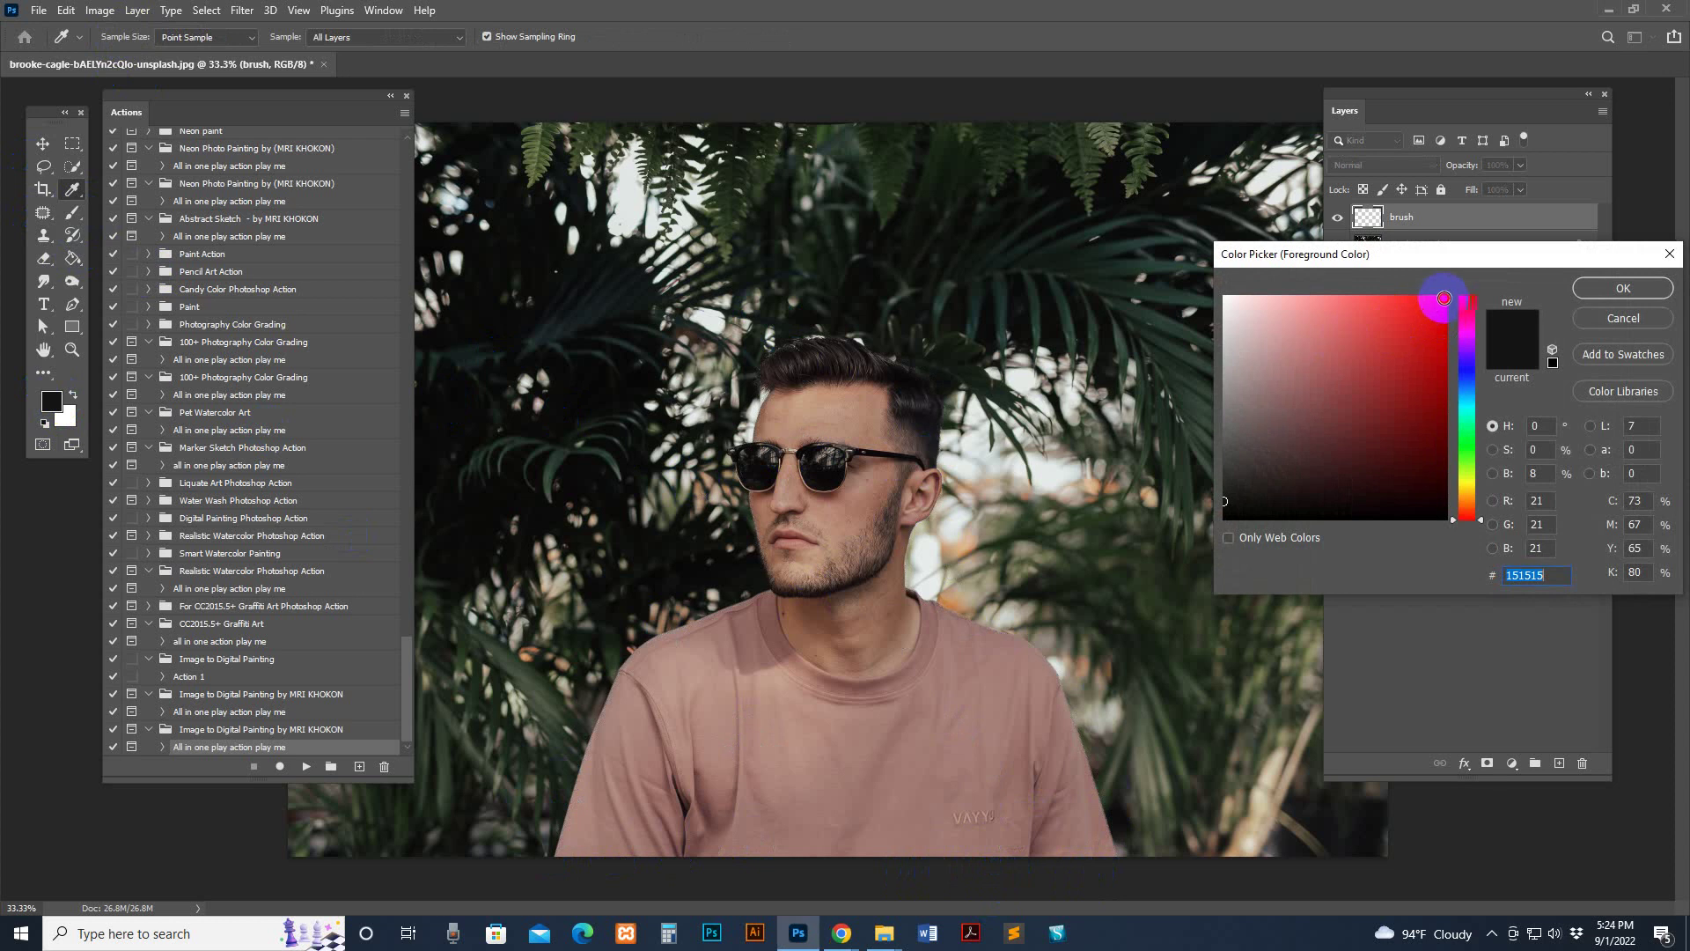
click(1434, 312)
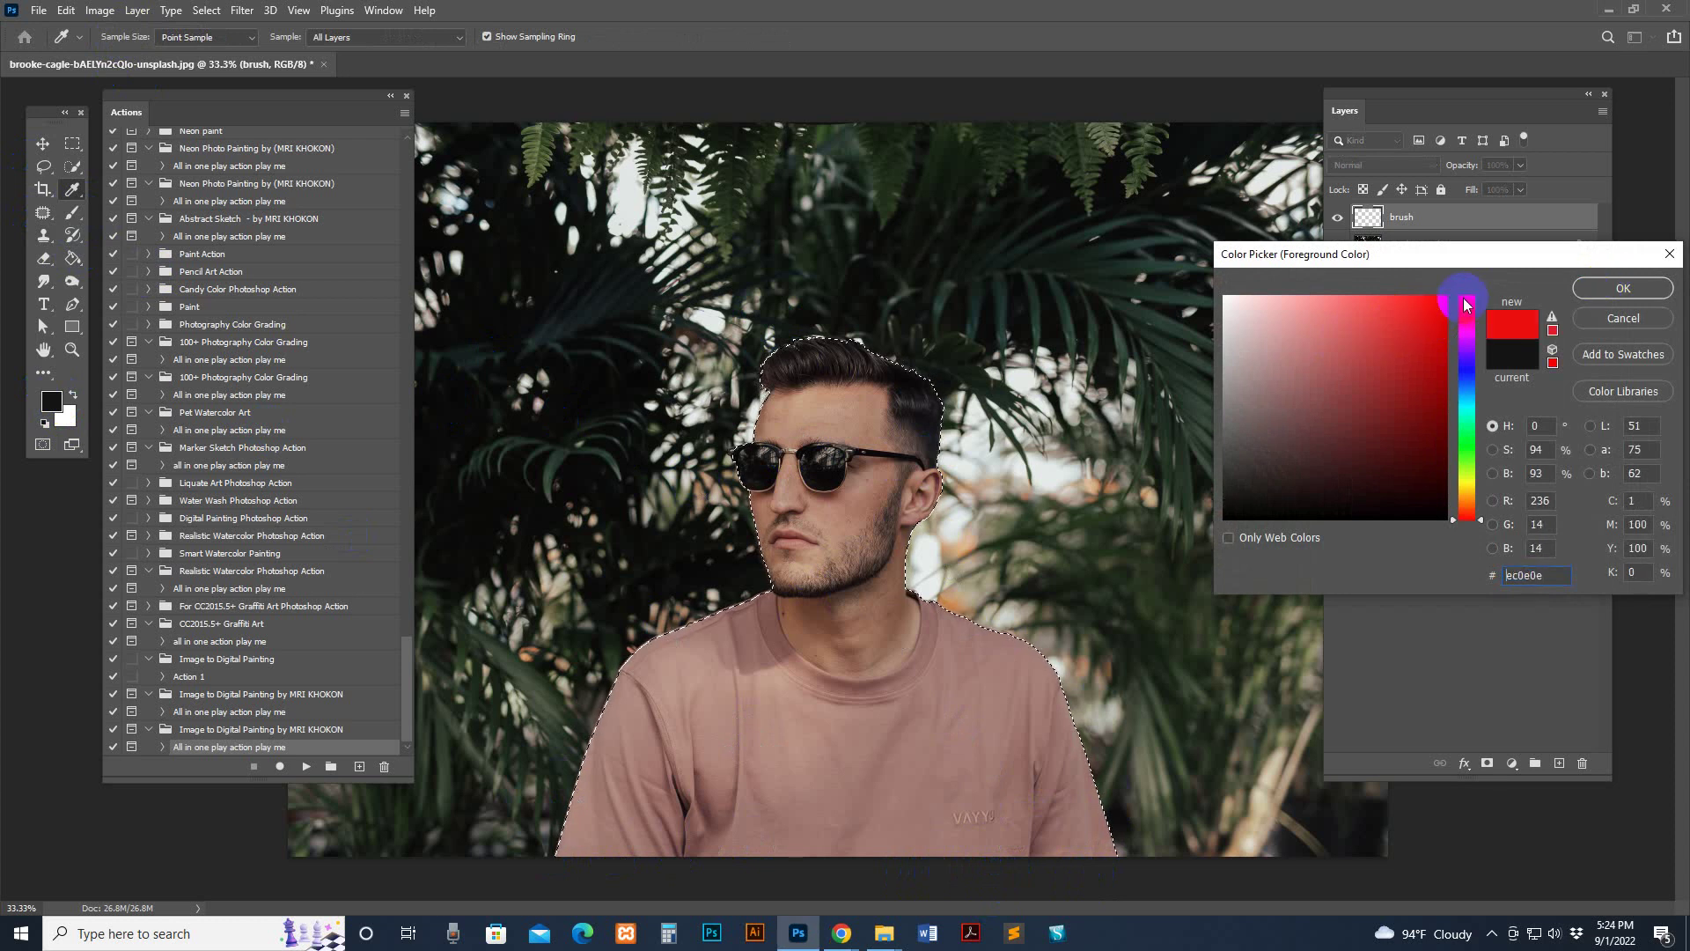
click(1616, 289)
Step: Raise the brush opacity to 100% and paint the man's hair and face red inside the selection
key(b)
mouse_move(754, 378)
mouse_down()
mouse_move(828, 416)
mouse_move(802, 434)
mouse_move(806, 355)
mouse_up()
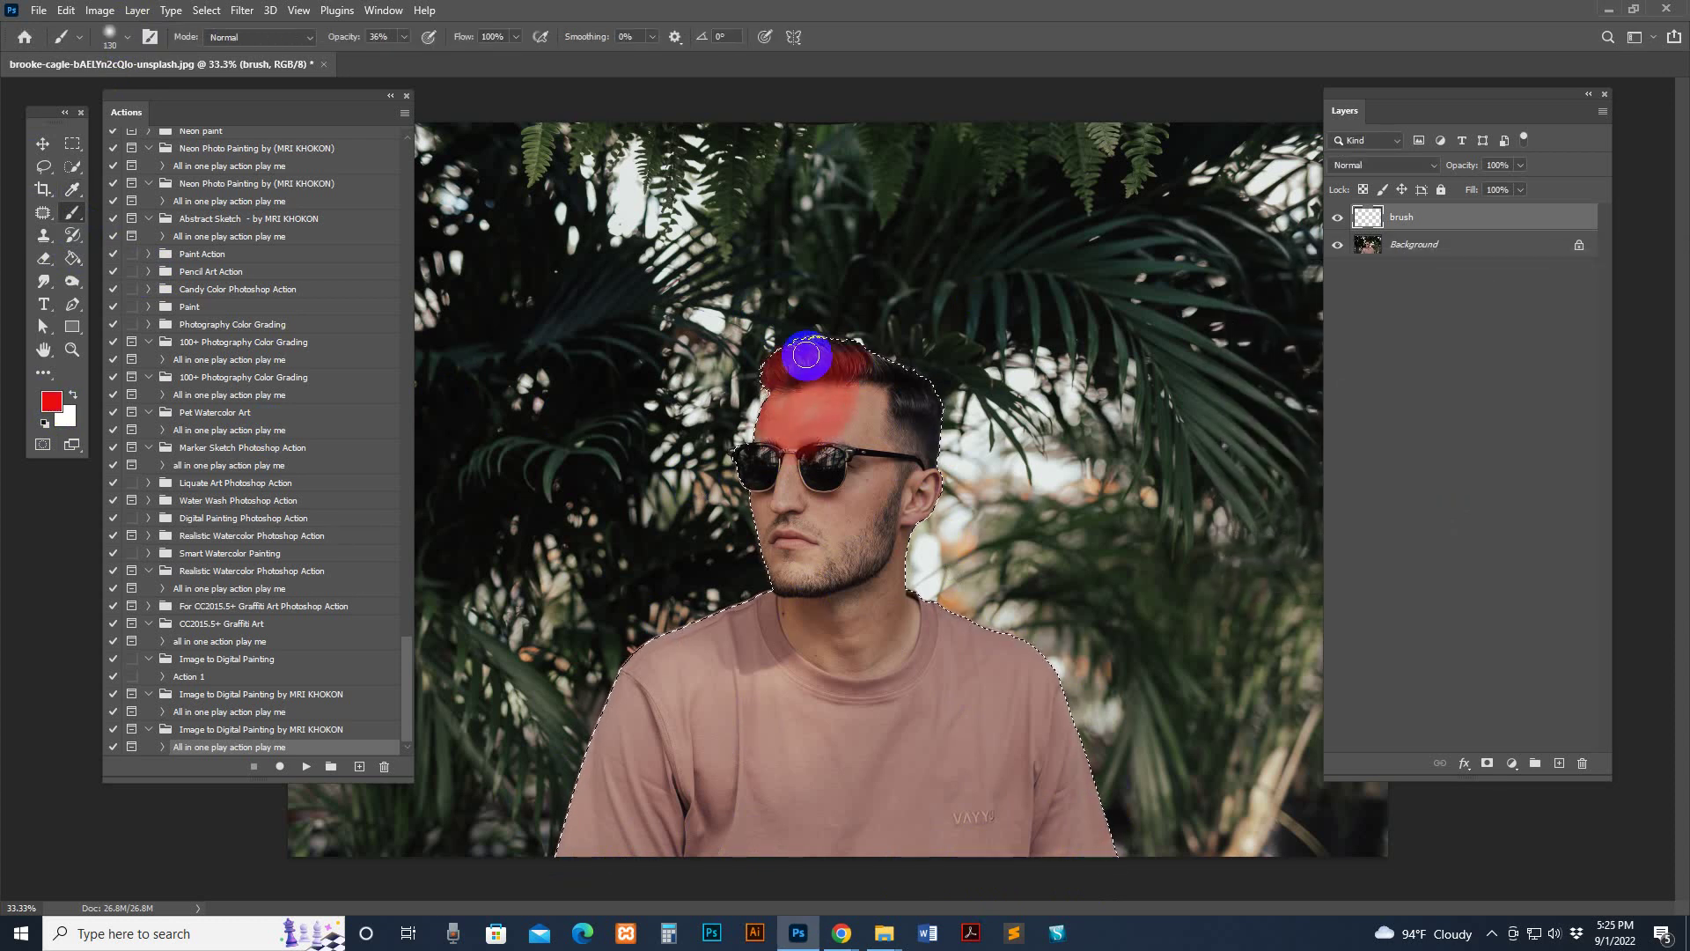
click(403, 37)
drag(406, 58, 528, 56)
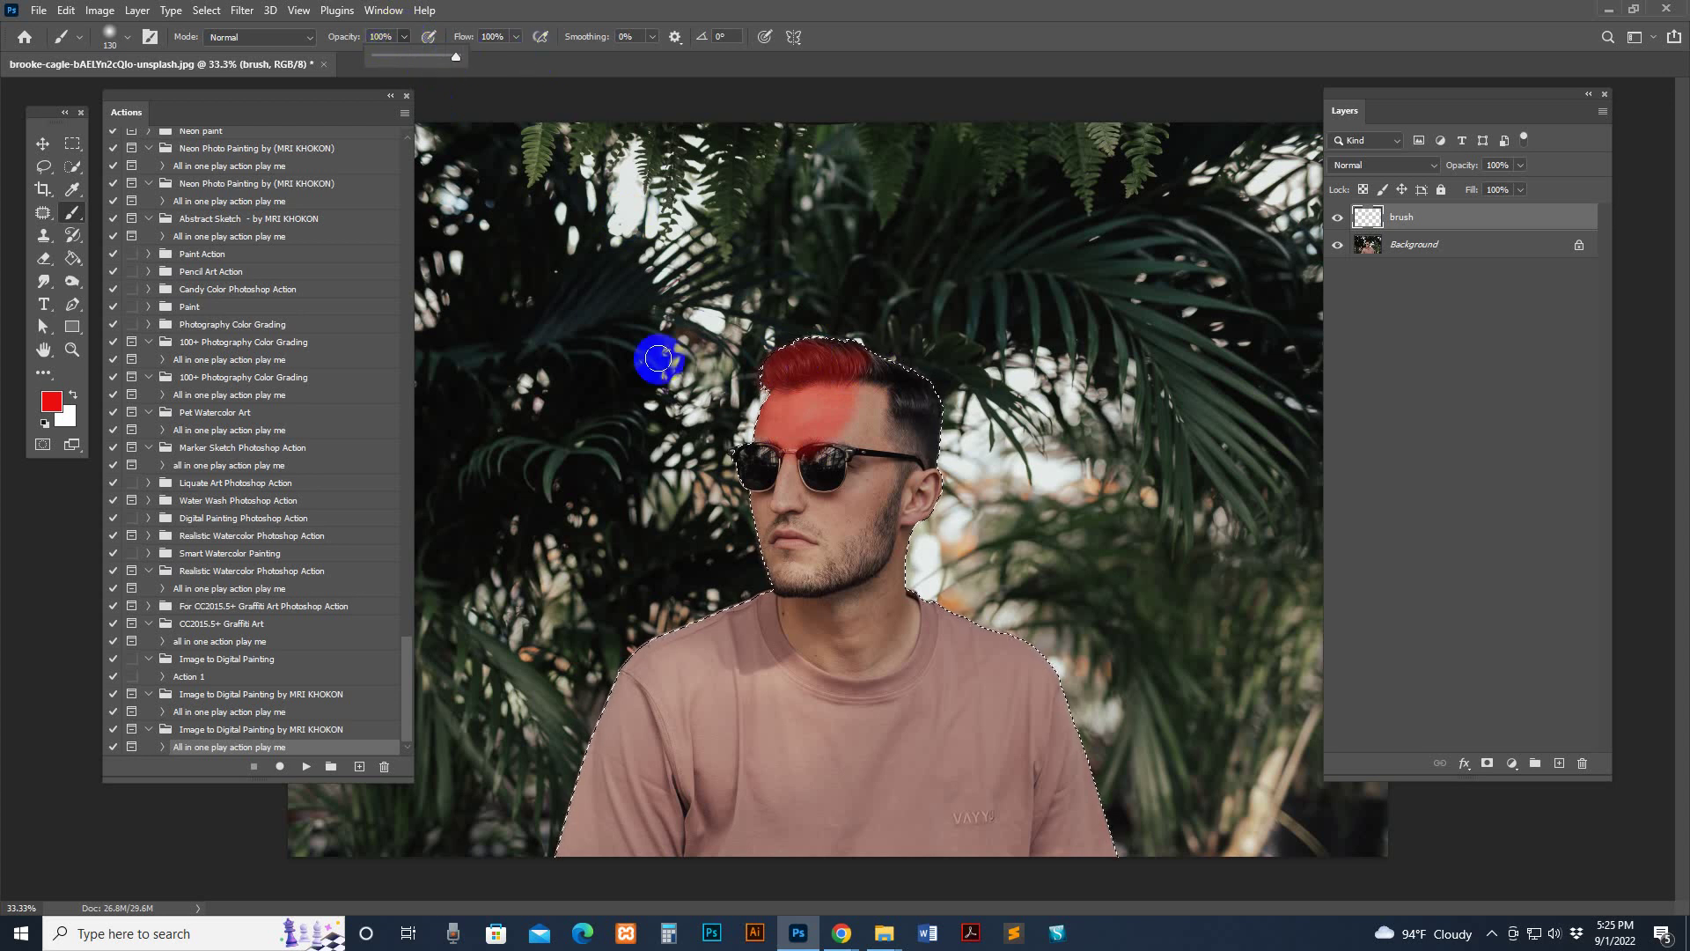
mouse_move(788, 374)
mouse_down()
mouse_move(825, 368)
mouse_move(792, 414)
mouse_up()
mouse_move(804, 309)
mouse_down()
mouse_move(891, 363)
mouse_move(864, 434)
mouse_move(844, 418)
mouse_move(843, 337)
mouse_move(845, 452)
mouse_move(809, 369)
mouse_move(754, 402)
mouse_move(771, 368)
mouse_move(754, 541)
mouse_move(820, 565)
mouse_move(808, 549)
mouse_move(859, 545)
mouse_move(824, 602)
mouse_move(864, 654)
mouse_move(769, 526)
mouse_move(746, 530)
mouse_move(781, 630)
mouse_move(850, 518)
mouse_up()
Step: Enlarge the brush, up to 400 px, and paint the neck, shoulders and upper chest red inside the selection
key(bracketright)
key(bracketright)
key(bracketright)
key(bracketright)
key(bracketright)
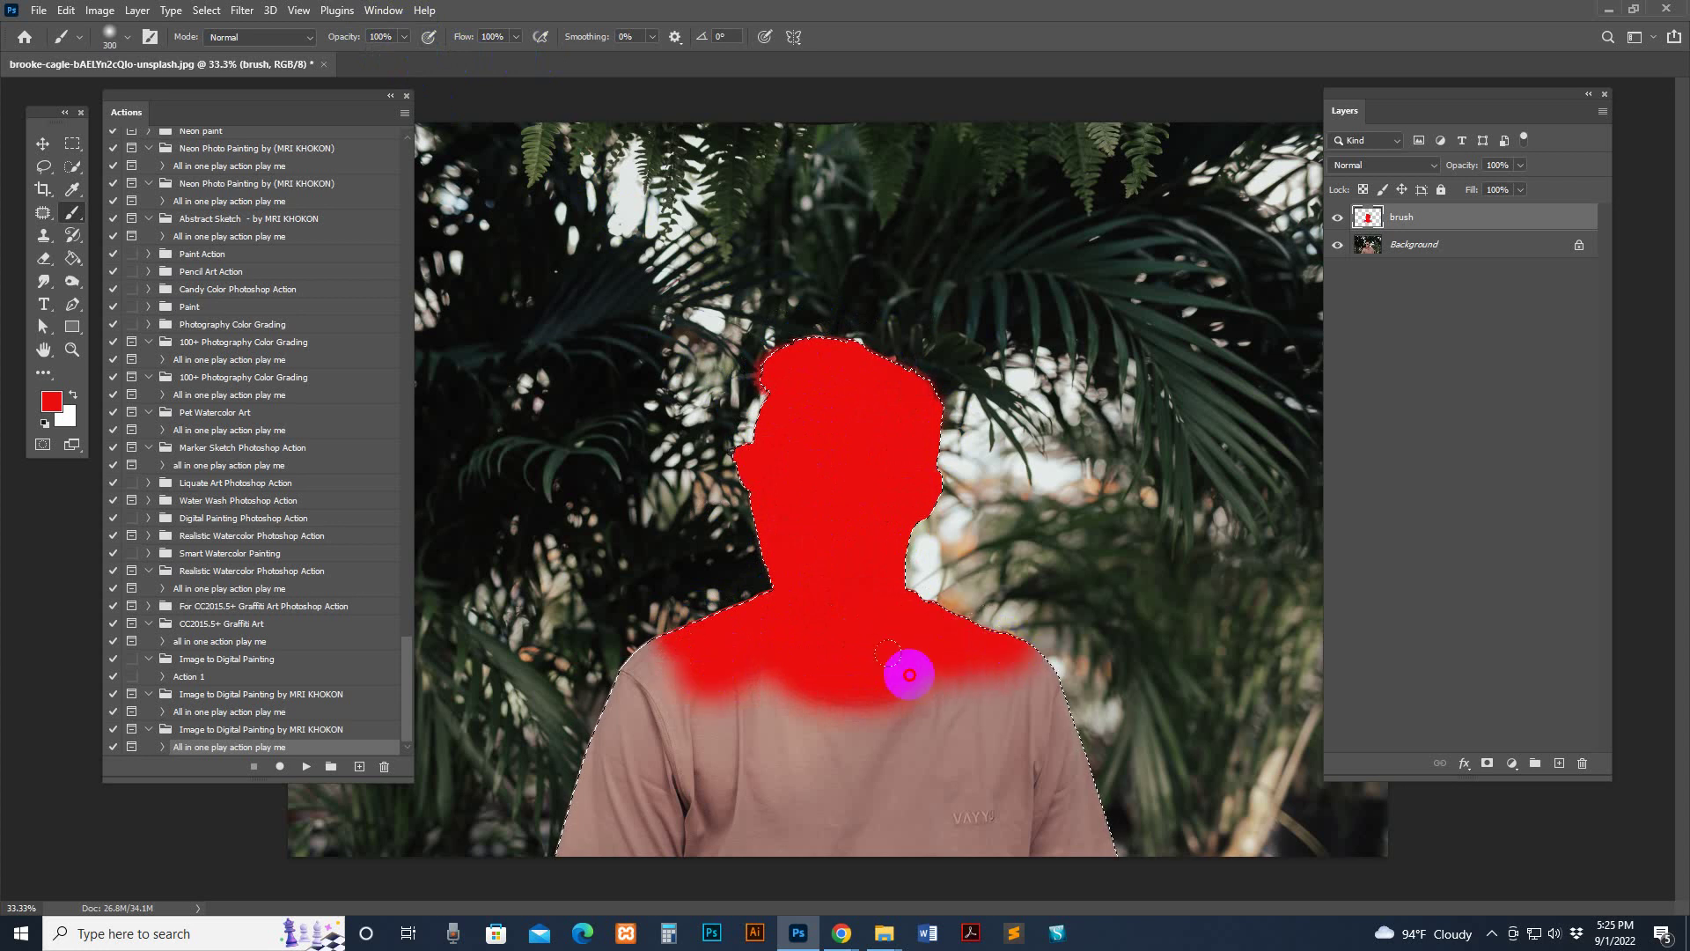
mouse_move(909, 674)
mouse_down()
mouse_move(825, 665)
mouse_move(796, 693)
mouse_move(723, 644)
mouse_up()
key(bracketleft)
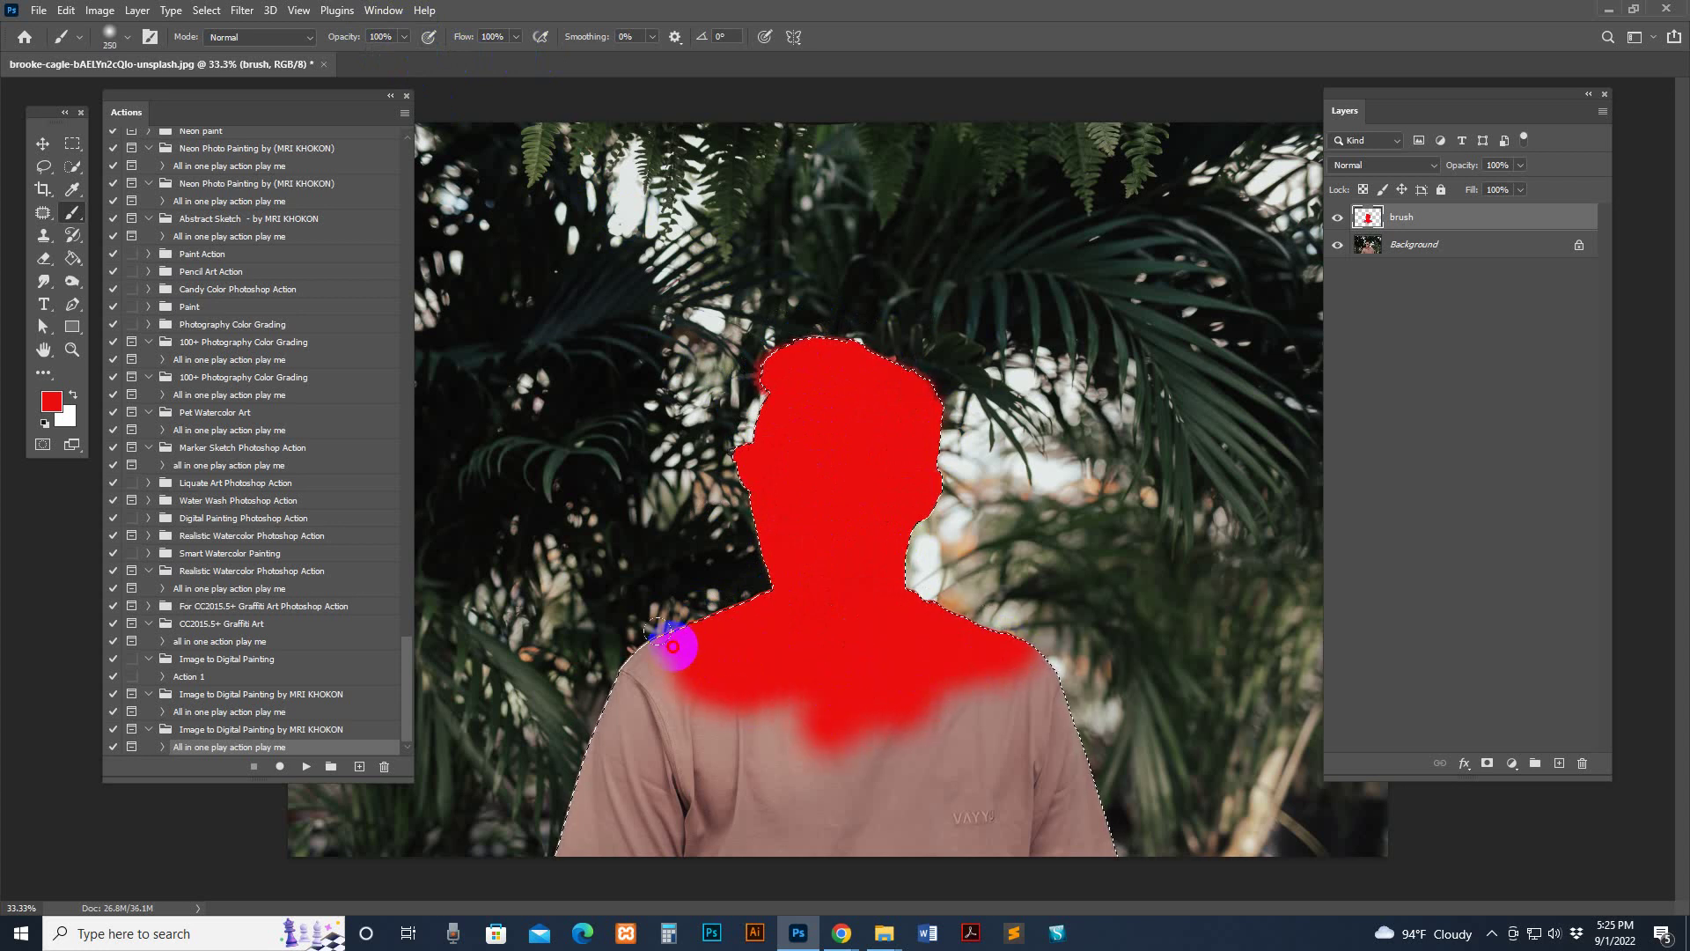
key(bracketright)
drag(918, 669, 1021, 666)
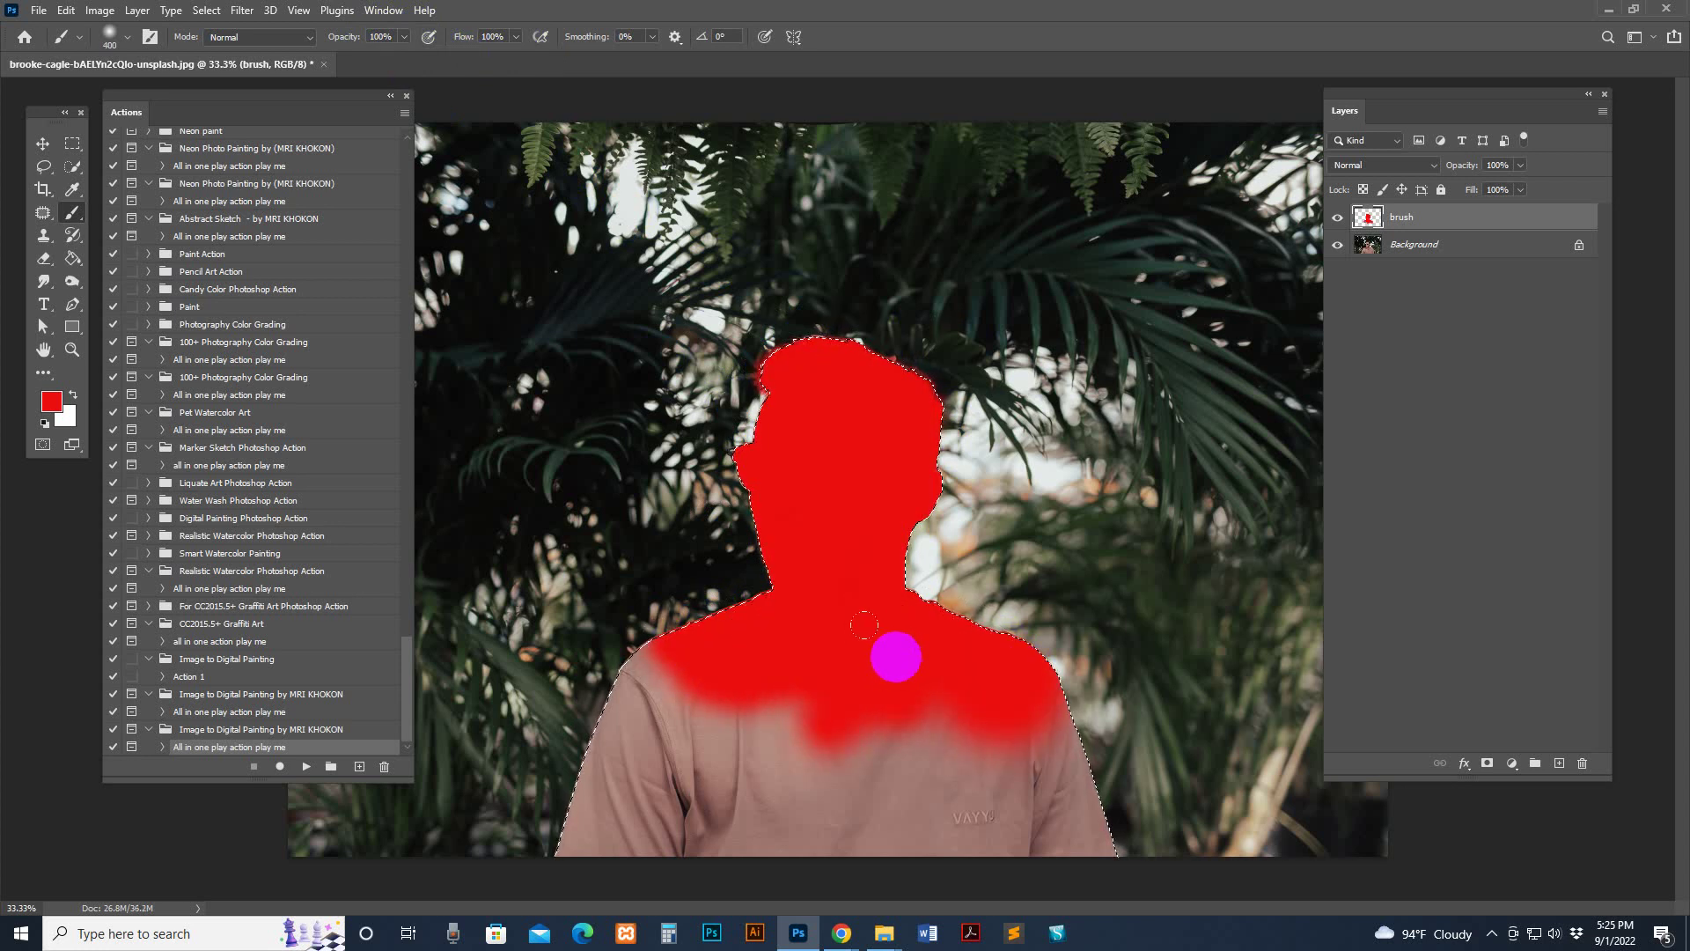
mouse_move(896, 657)
mouse_down()
mouse_move(754, 690)
mouse_move(924, 717)
mouse_move(830, 600)
mouse_move(810, 356)
mouse_up()
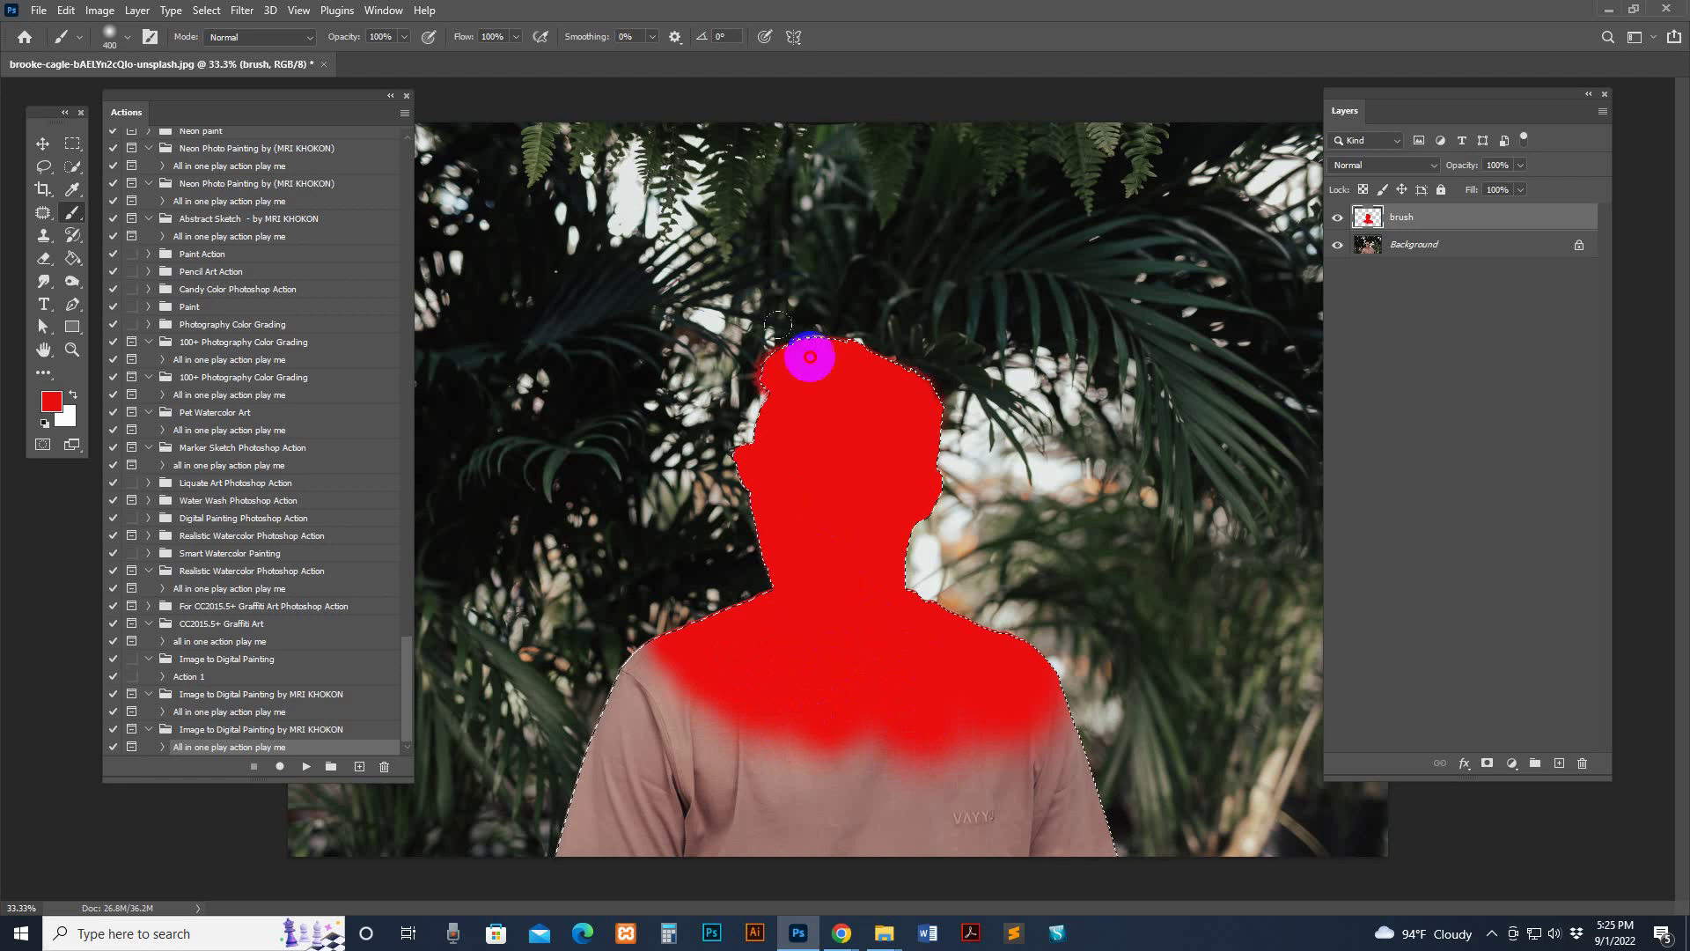
Step: Deselect the selection around the man
key(ctrl+minus)
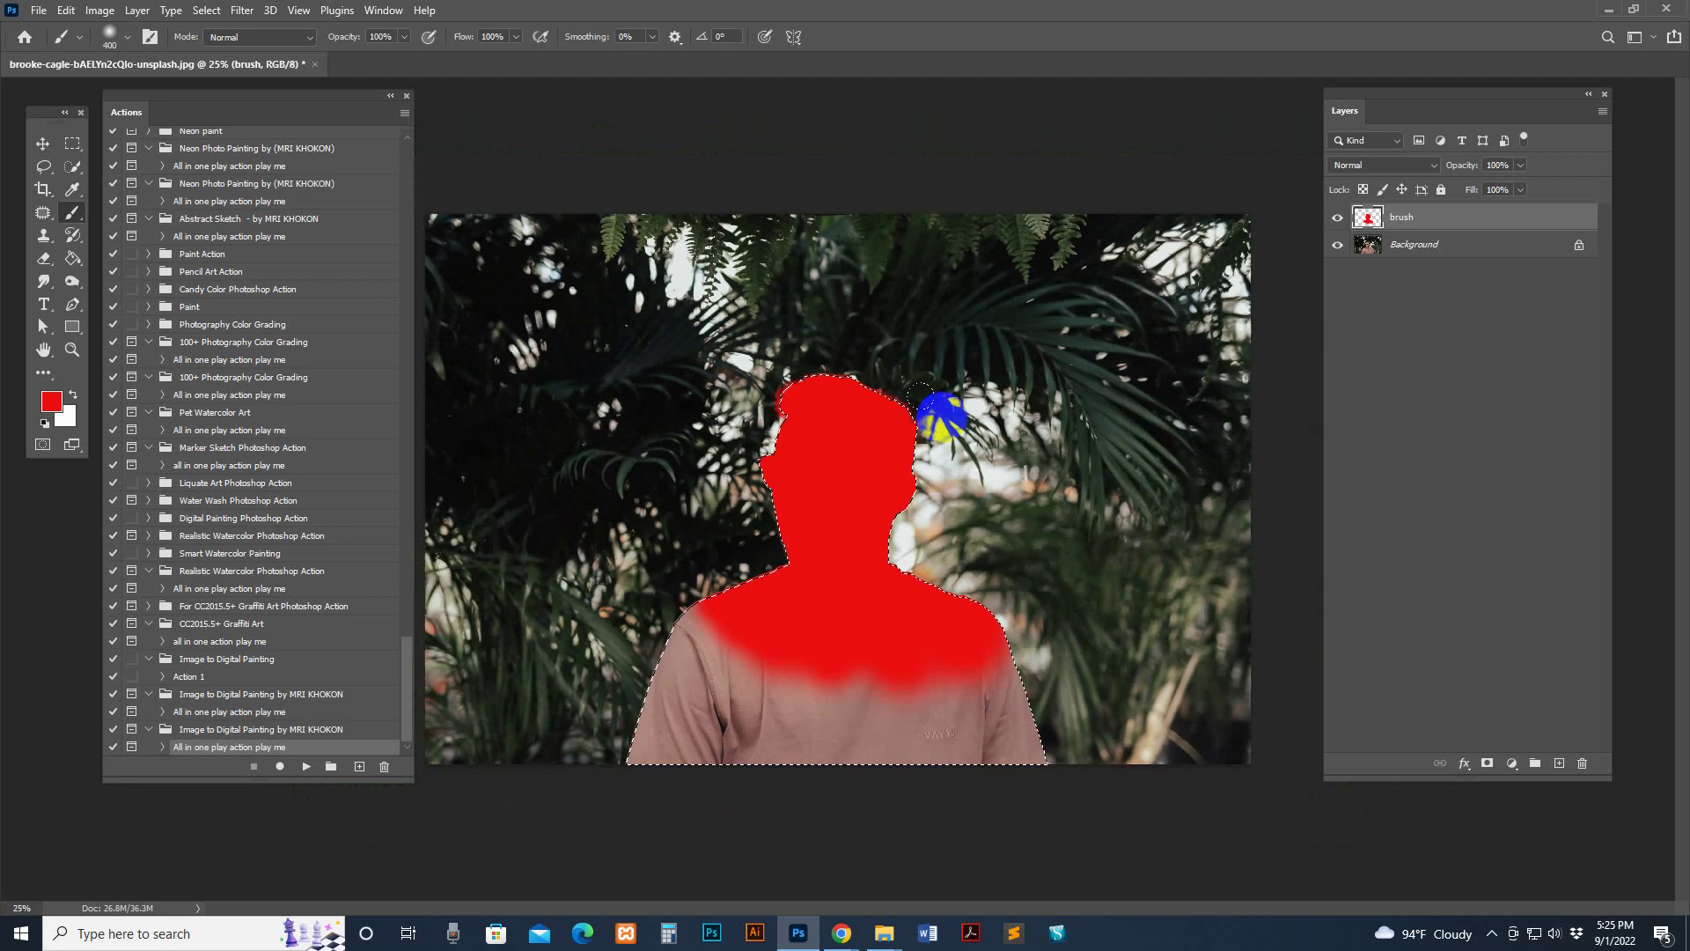
key(ctrl+plus)
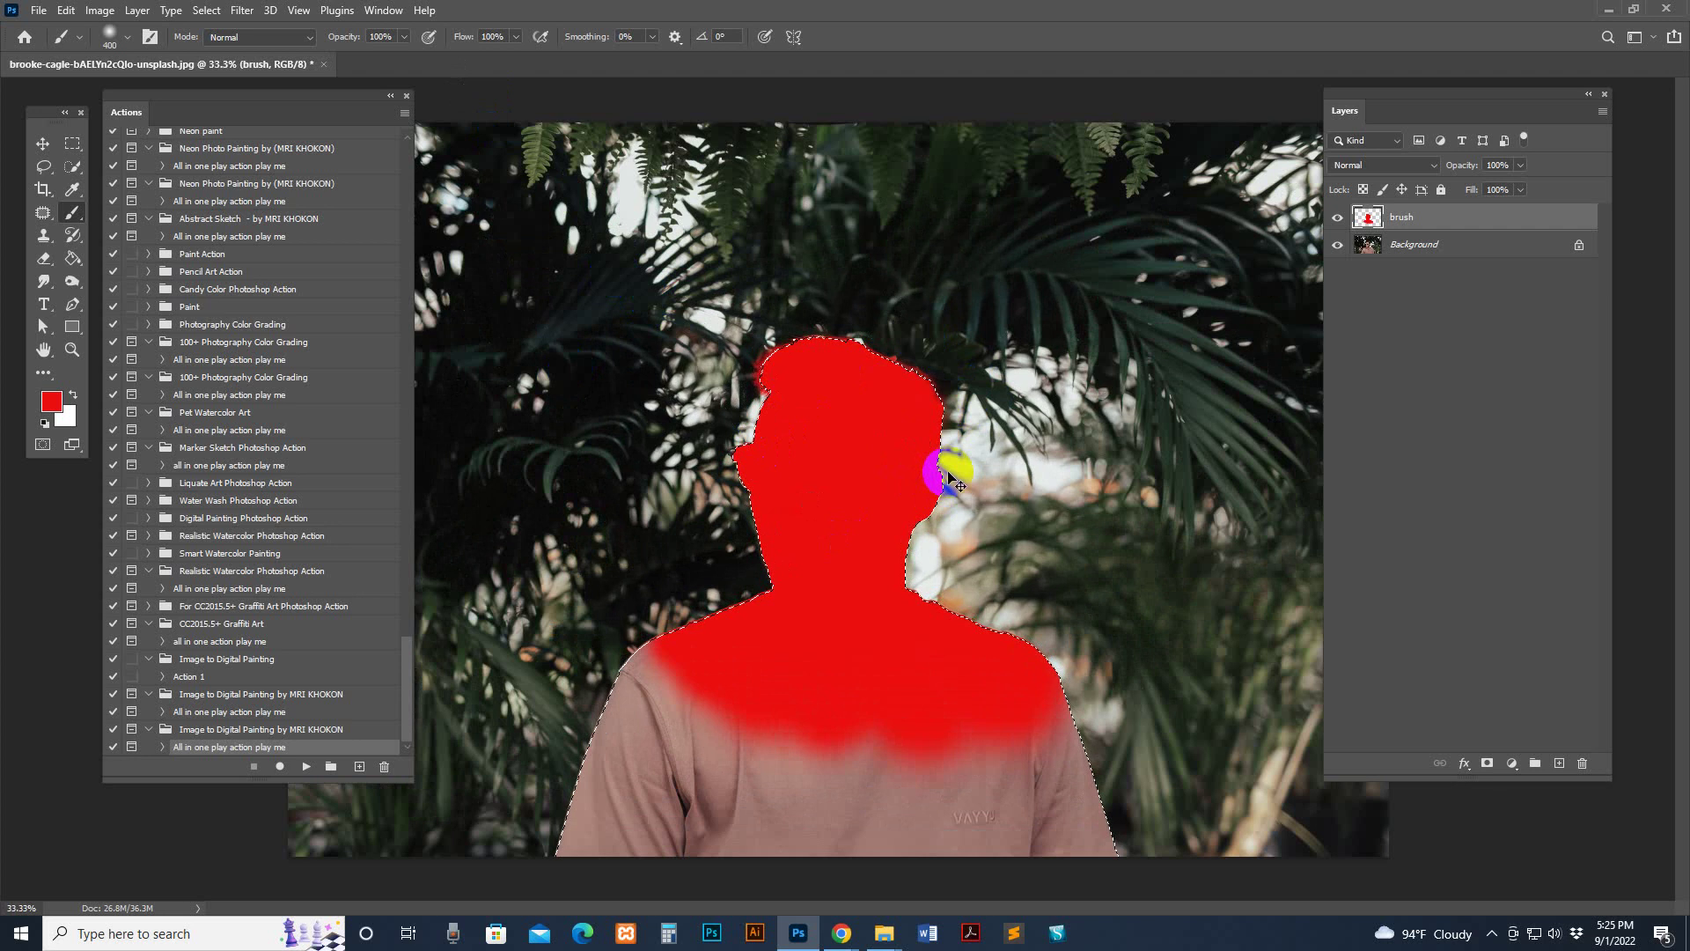
key(ctrl+plus)
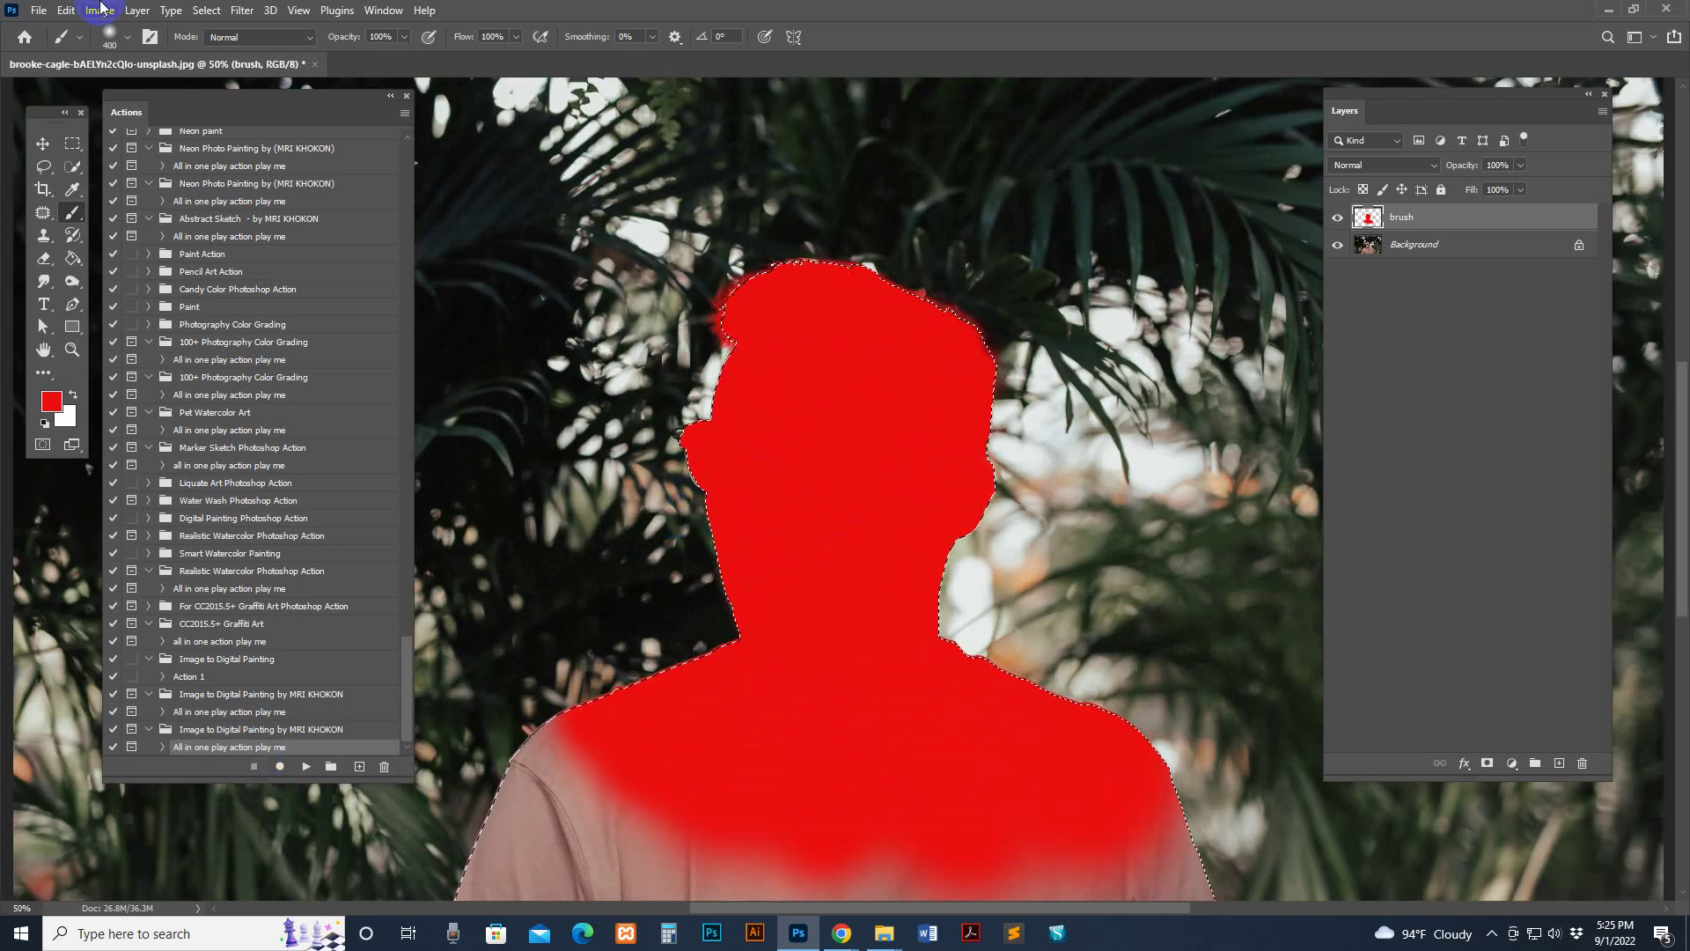
click(209, 12)
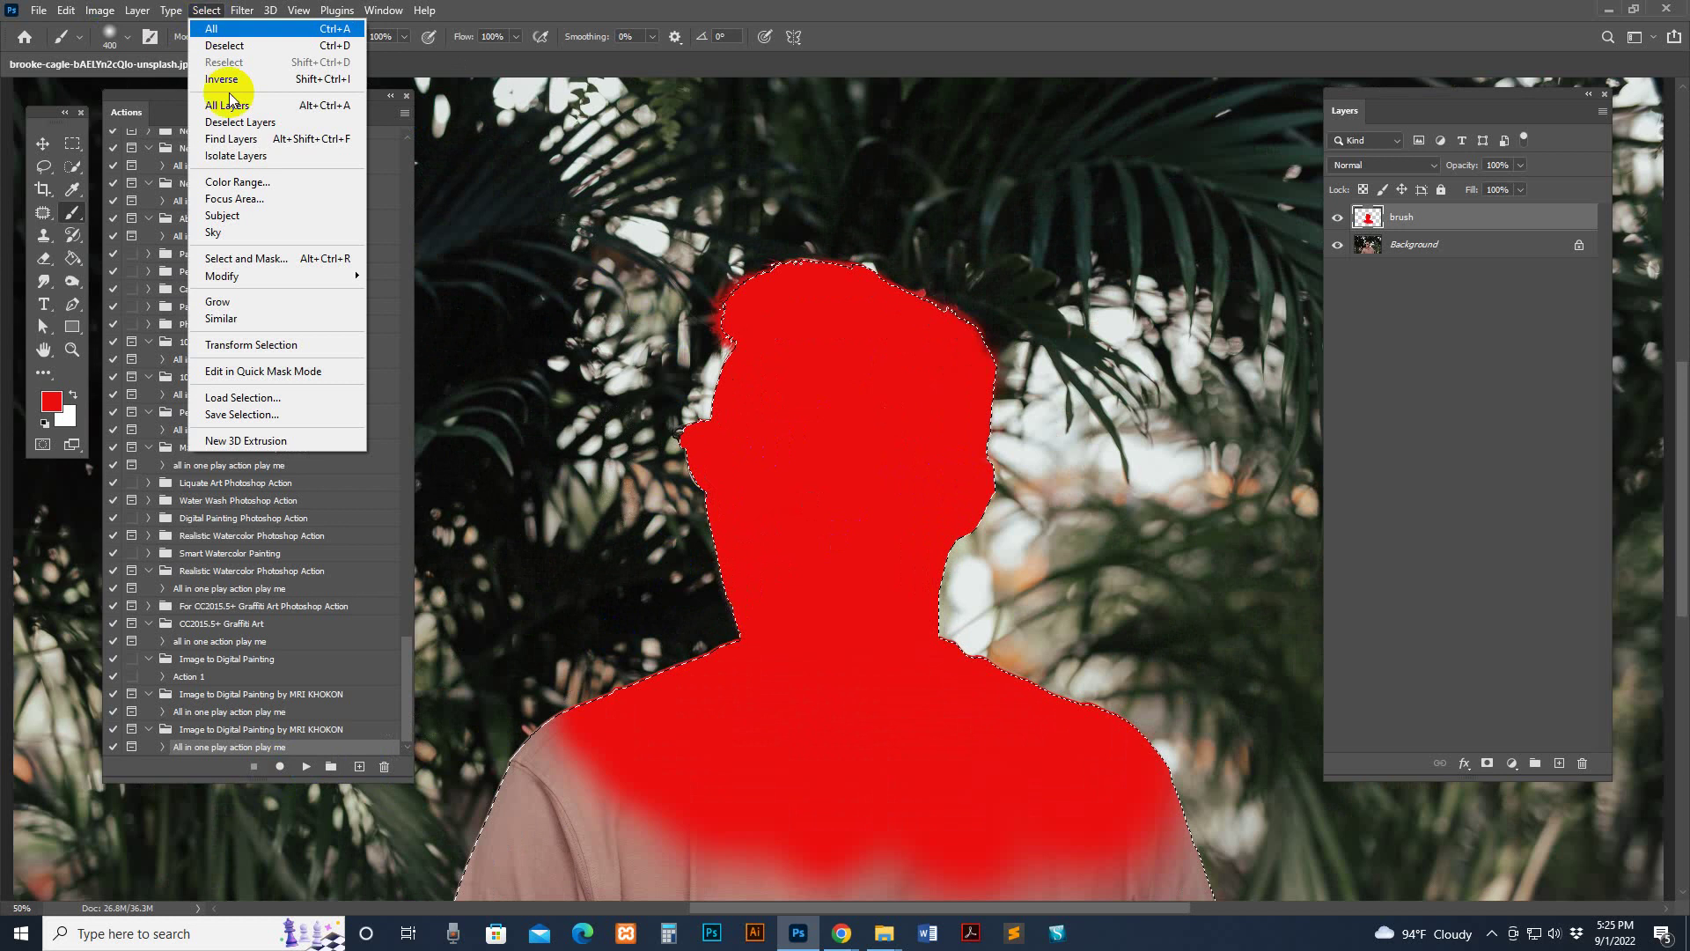
click(255, 46)
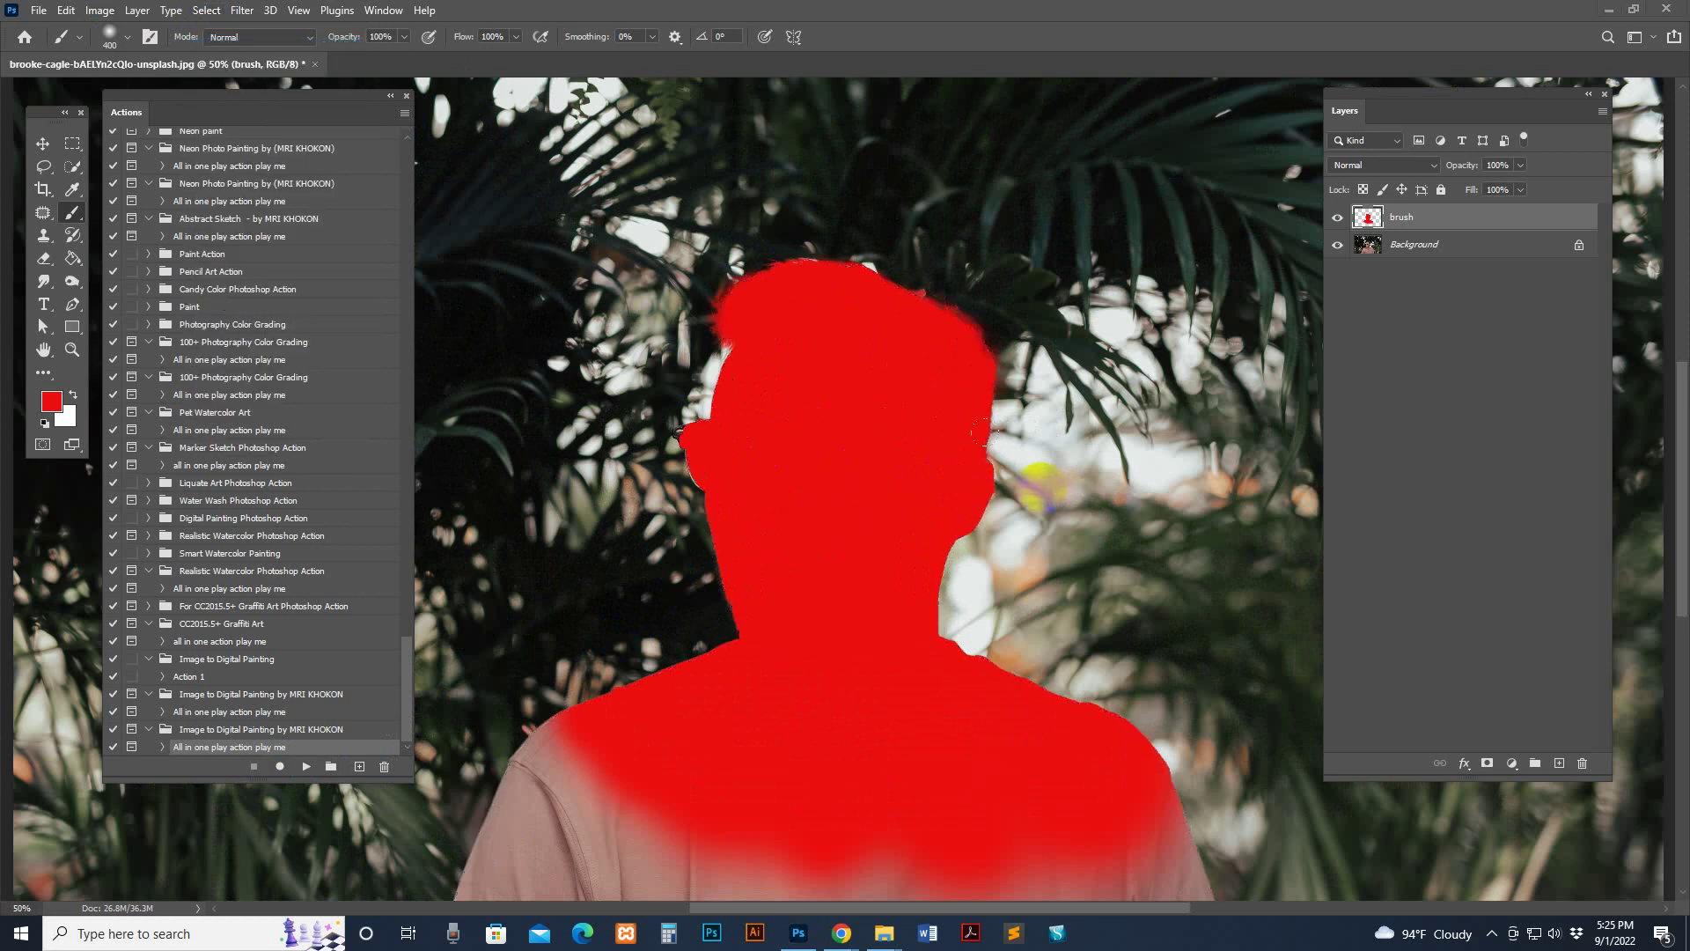
Step: Switch to a hard round General Brushes preset with 100% hardness and reduce its size to 125 px
mouse_move(980, 431)
mouse_down()
mouse_move(988, 476)
mouse_move(807, 365)
mouse_up()
drag(852, 424, 845, 401)
right_click(920, 396)
click(1068, 390)
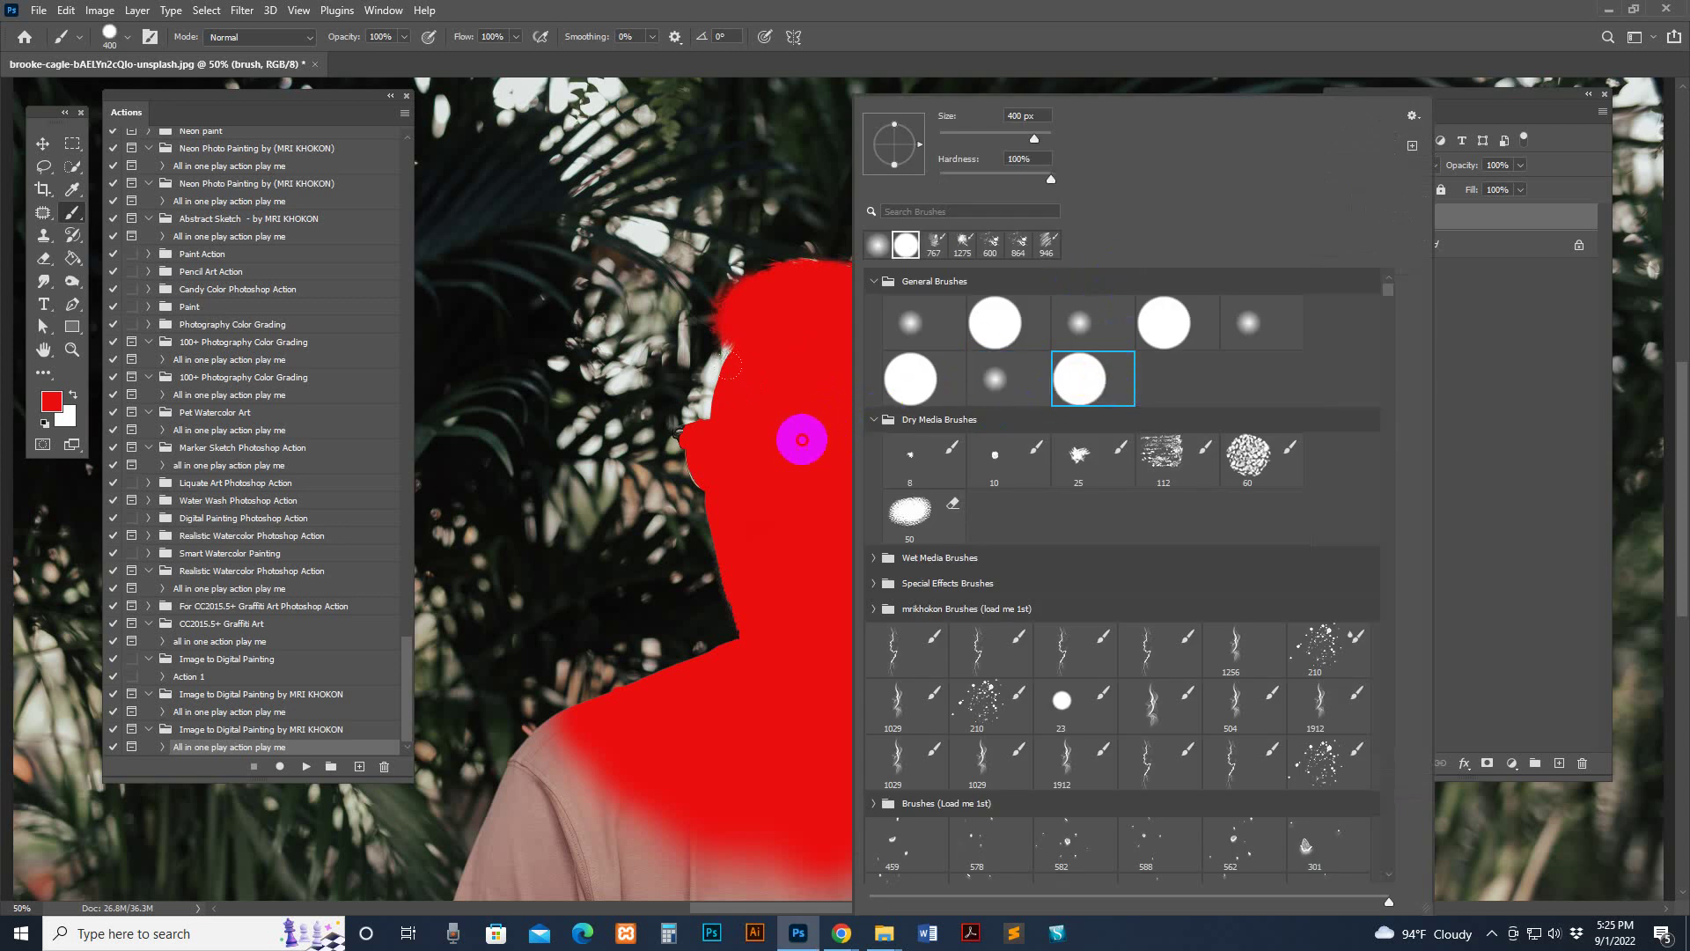
click(848, 446)
key(bracketleft)
key(bracketleft)
key(bracketleft)
key(bracketleft)
key(bracketleft)
key(bracketleft)
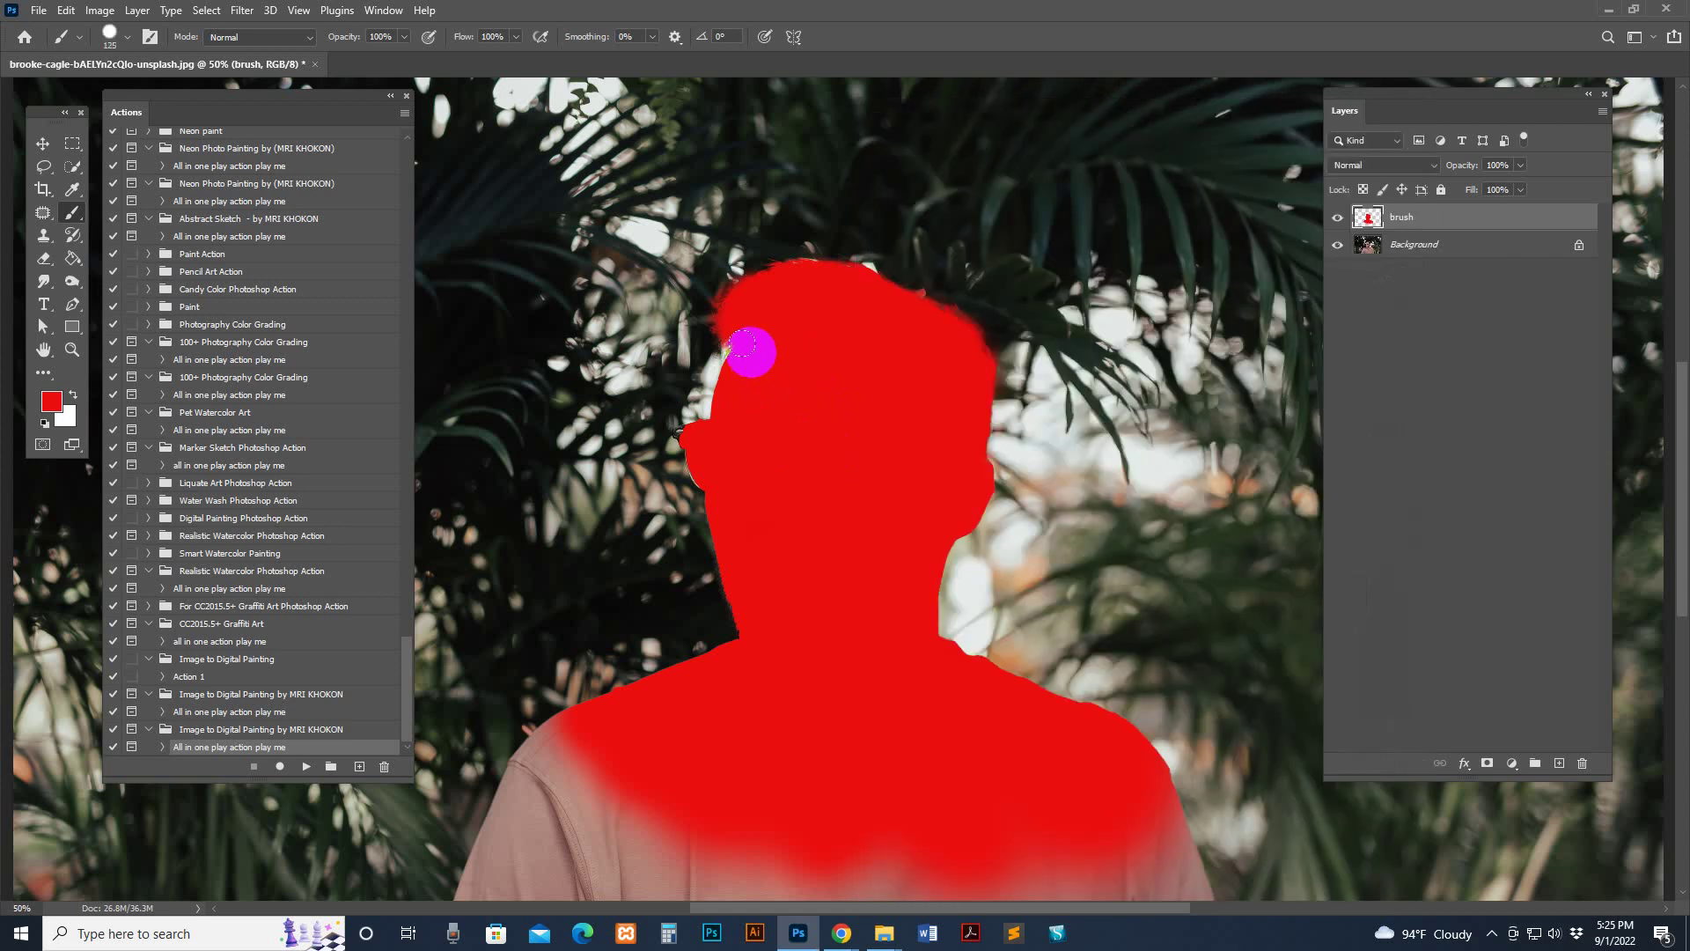
Step: Touch up the red along the edge of the face, and toggle the brush layer's visibility to check the coverage
mouse_move(694, 442)
mouse_down()
mouse_move(755, 487)
mouse_move(747, 572)
mouse_move(733, 553)
mouse_move(757, 610)
mouse_up()
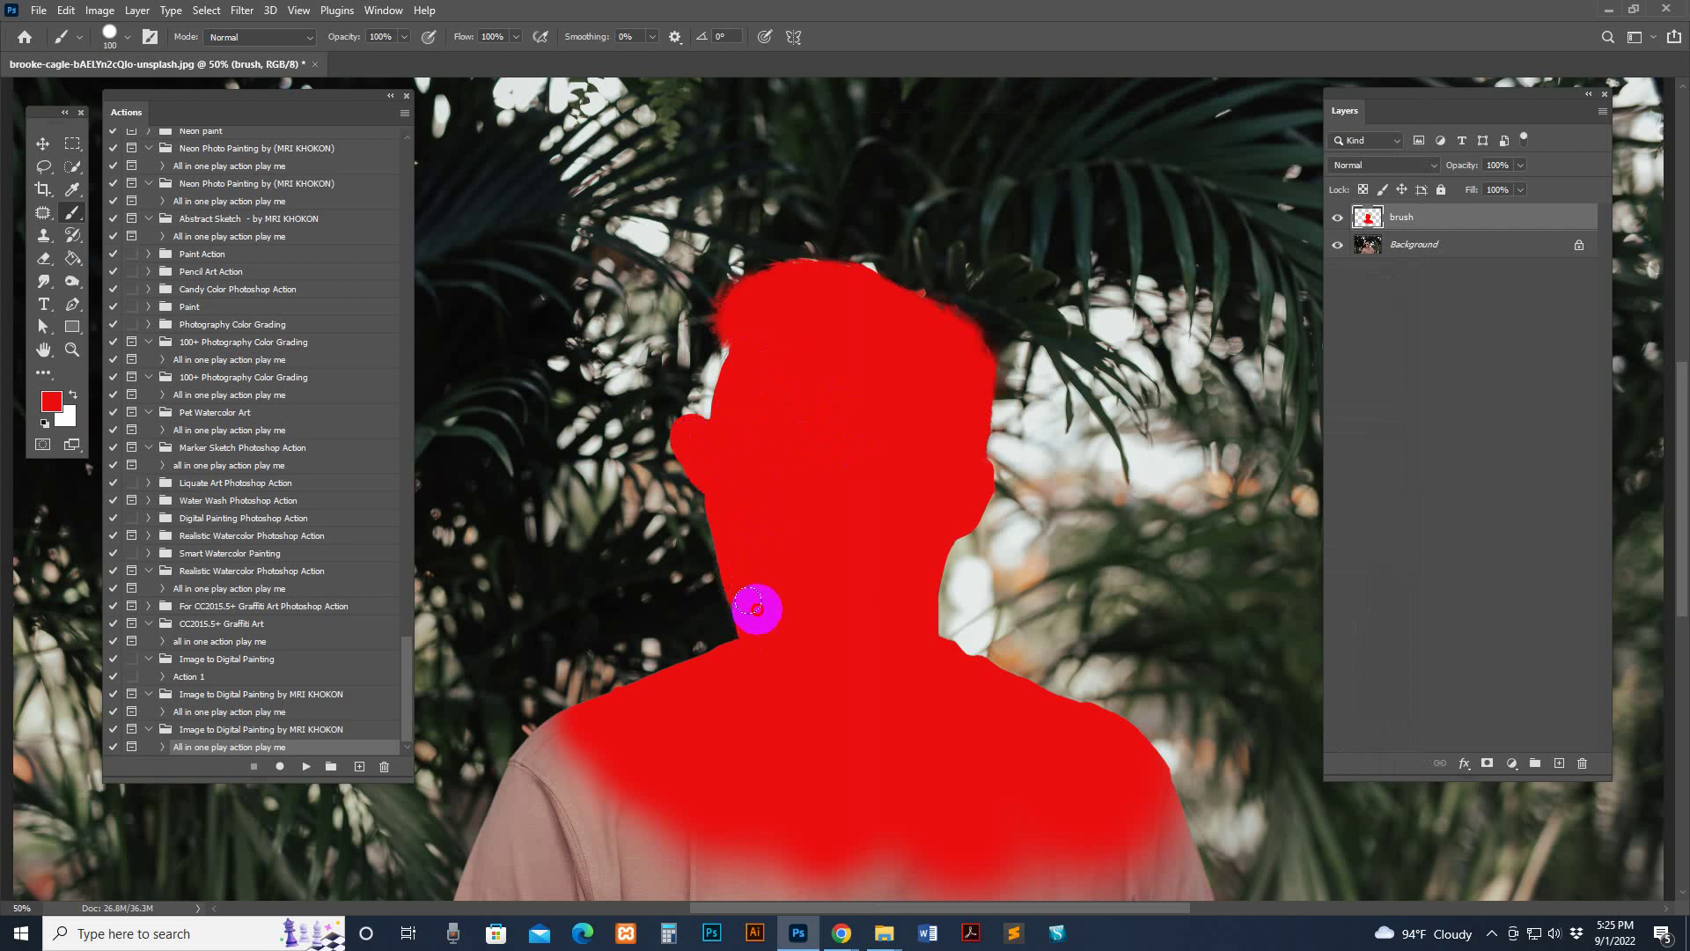
click(1337, 219)
click(1337, 219)
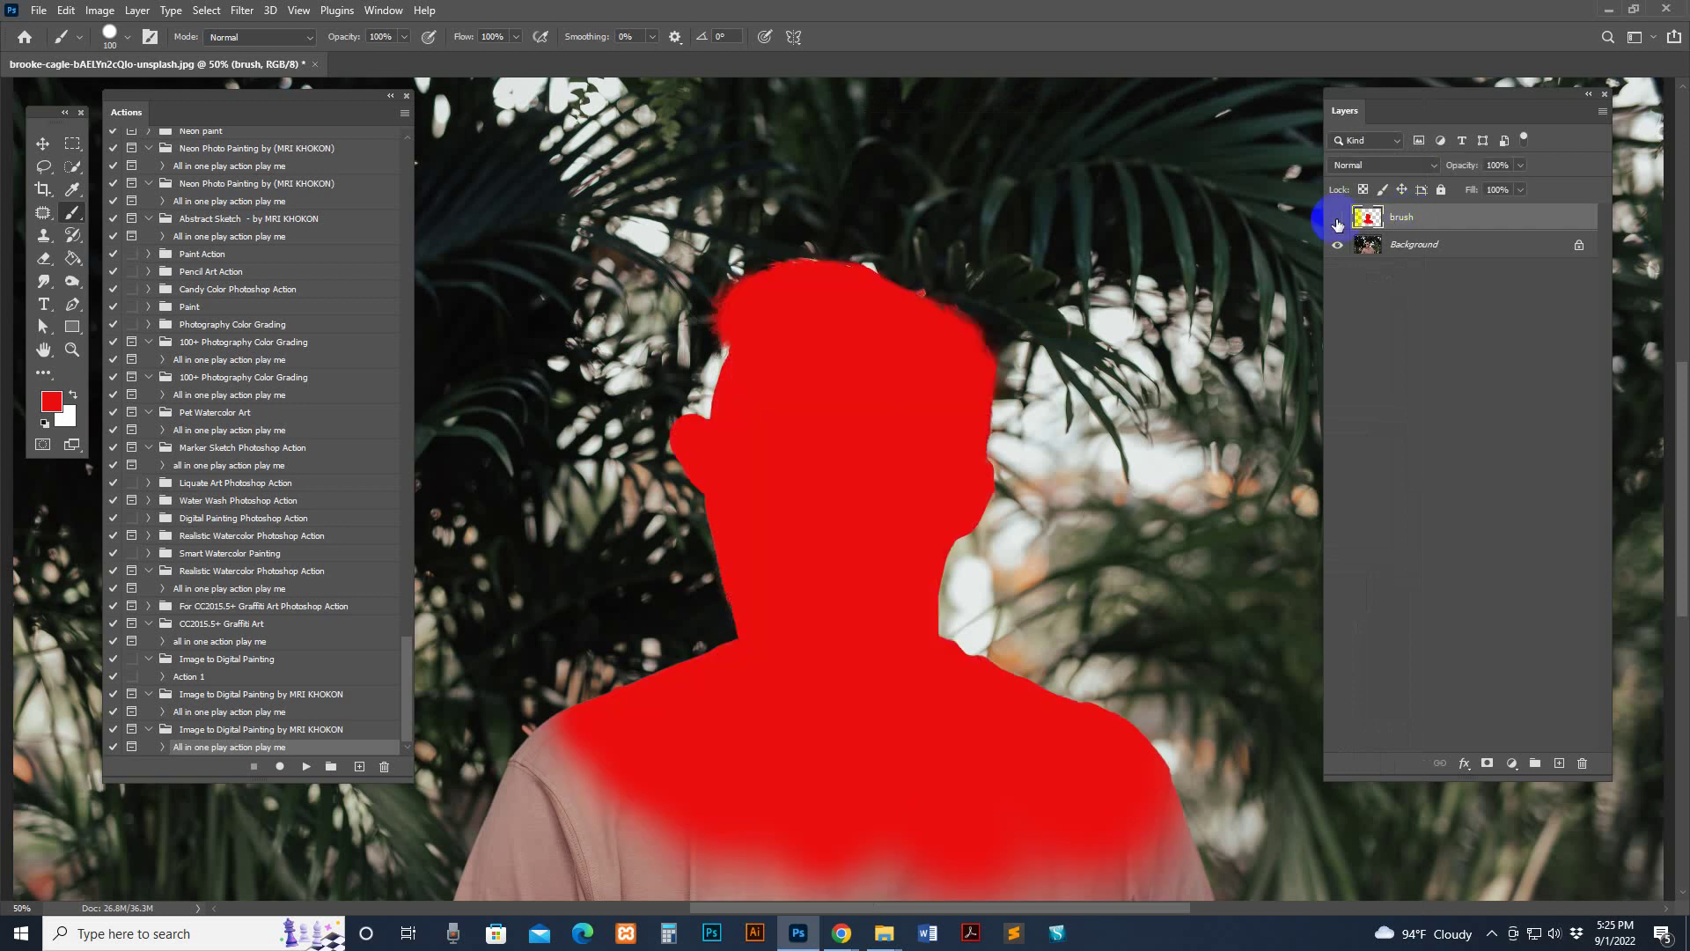
click(1337, 219)
click(1337, 219)
Step: Extend the canvas below the photo with the Crop tool, adding a white strip under the man
key(ctrl+minus)
key(ctrl+minus)
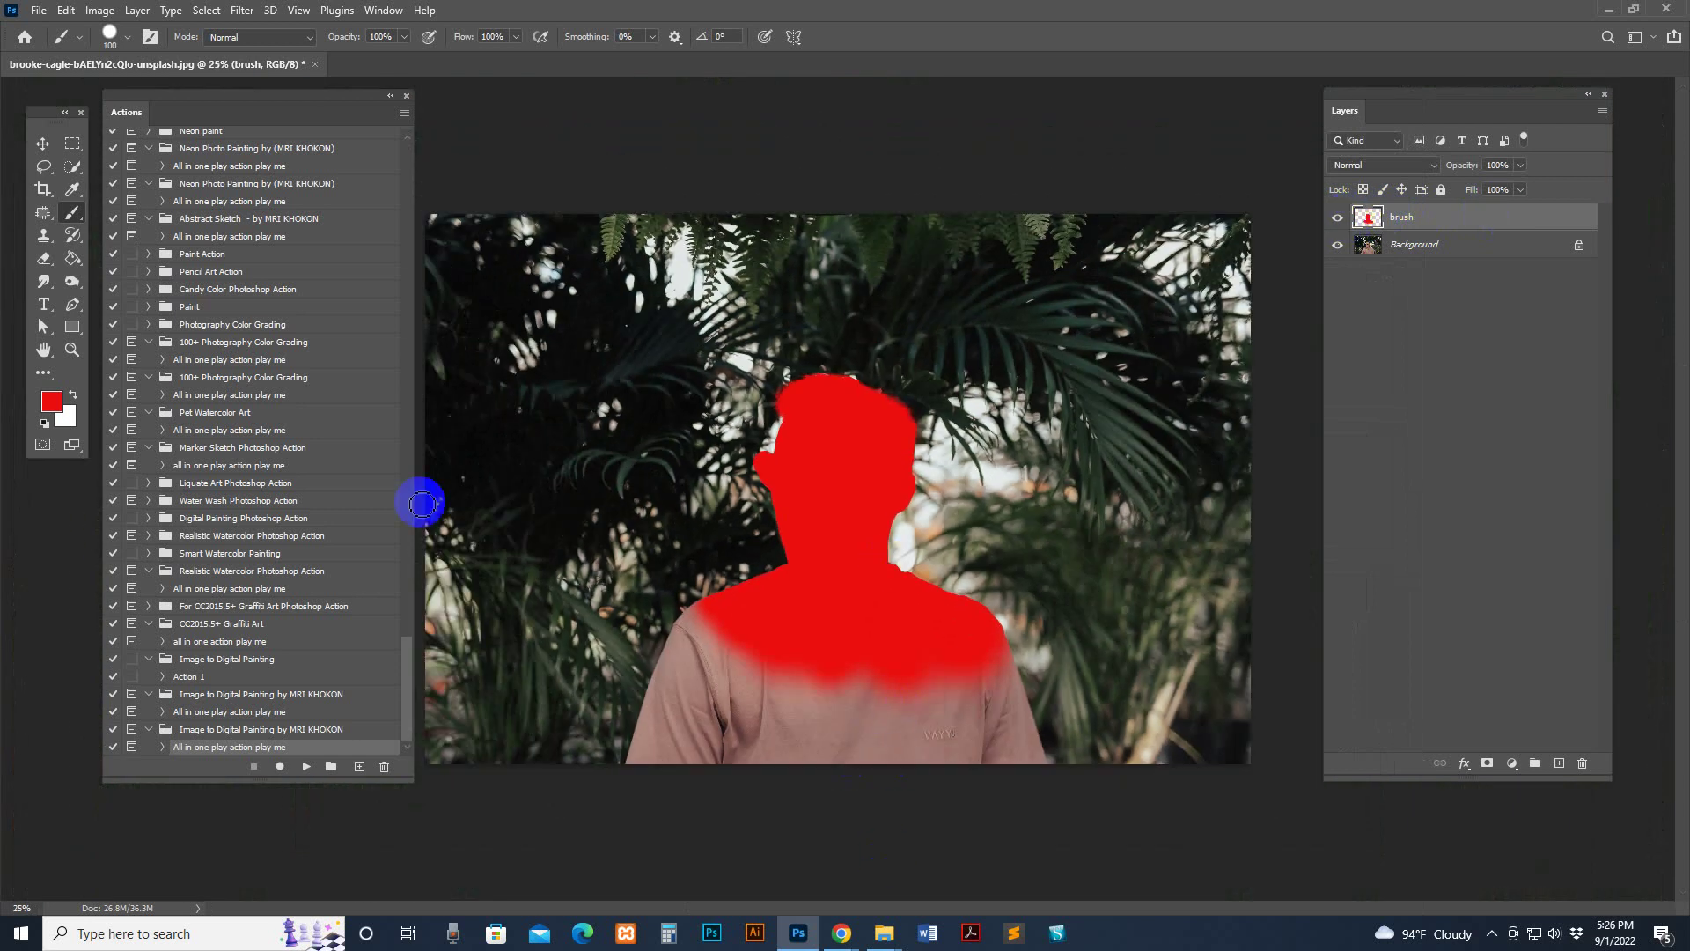
click(44, 189)
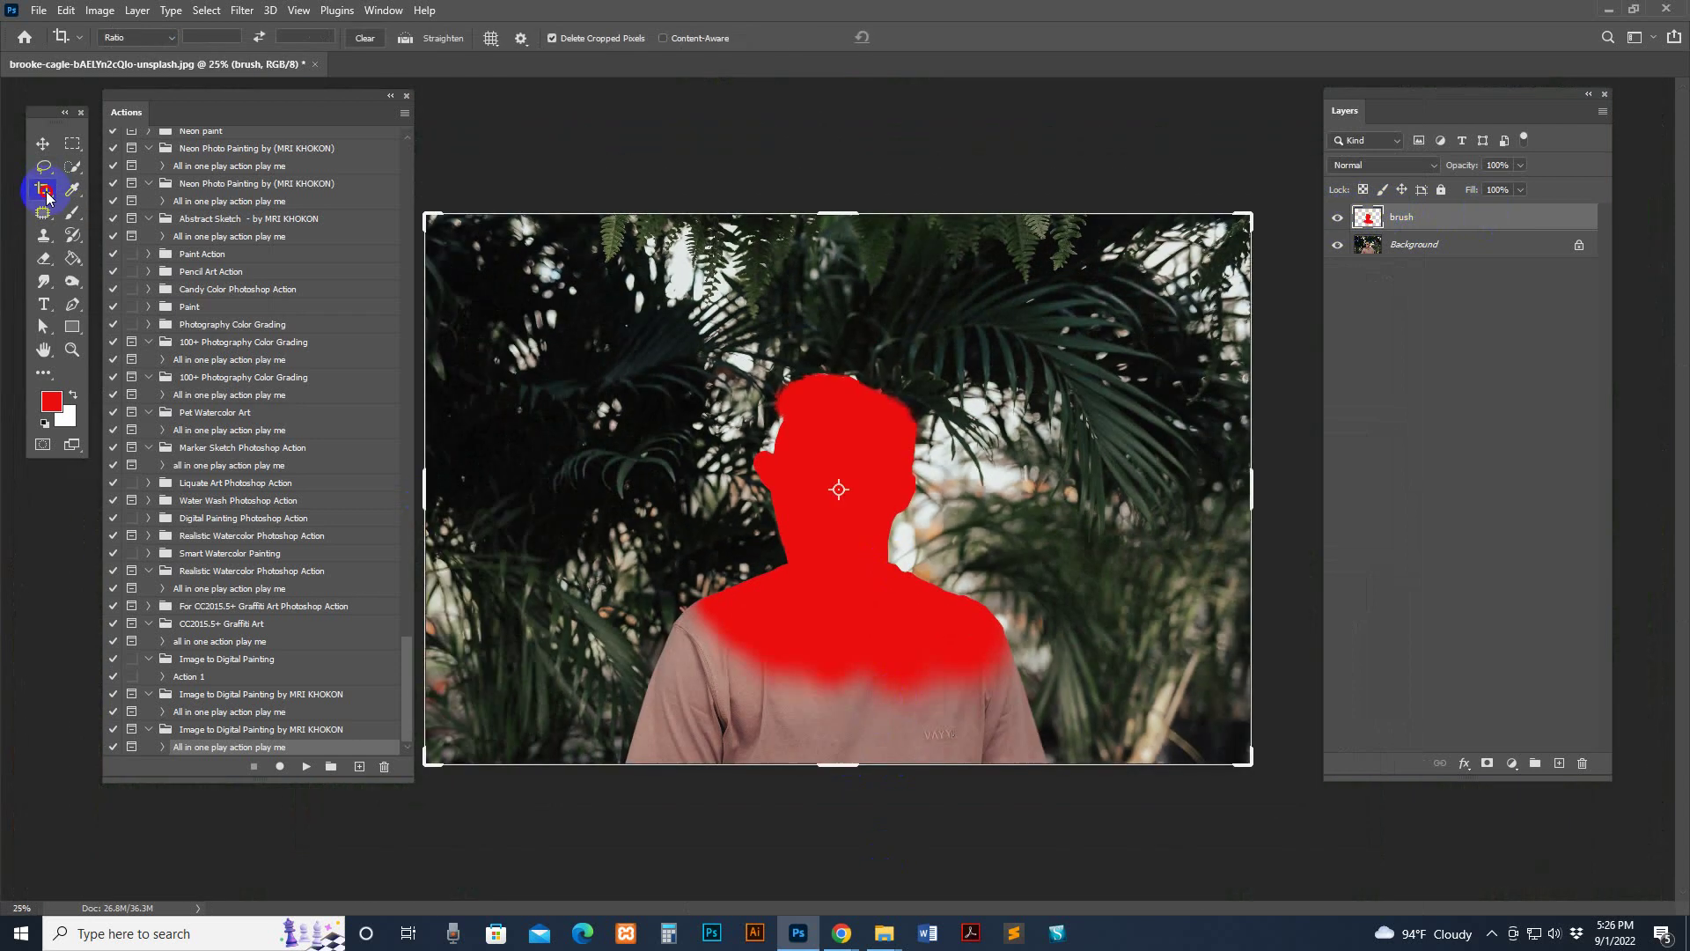
drag(839, 768, 845, 807)
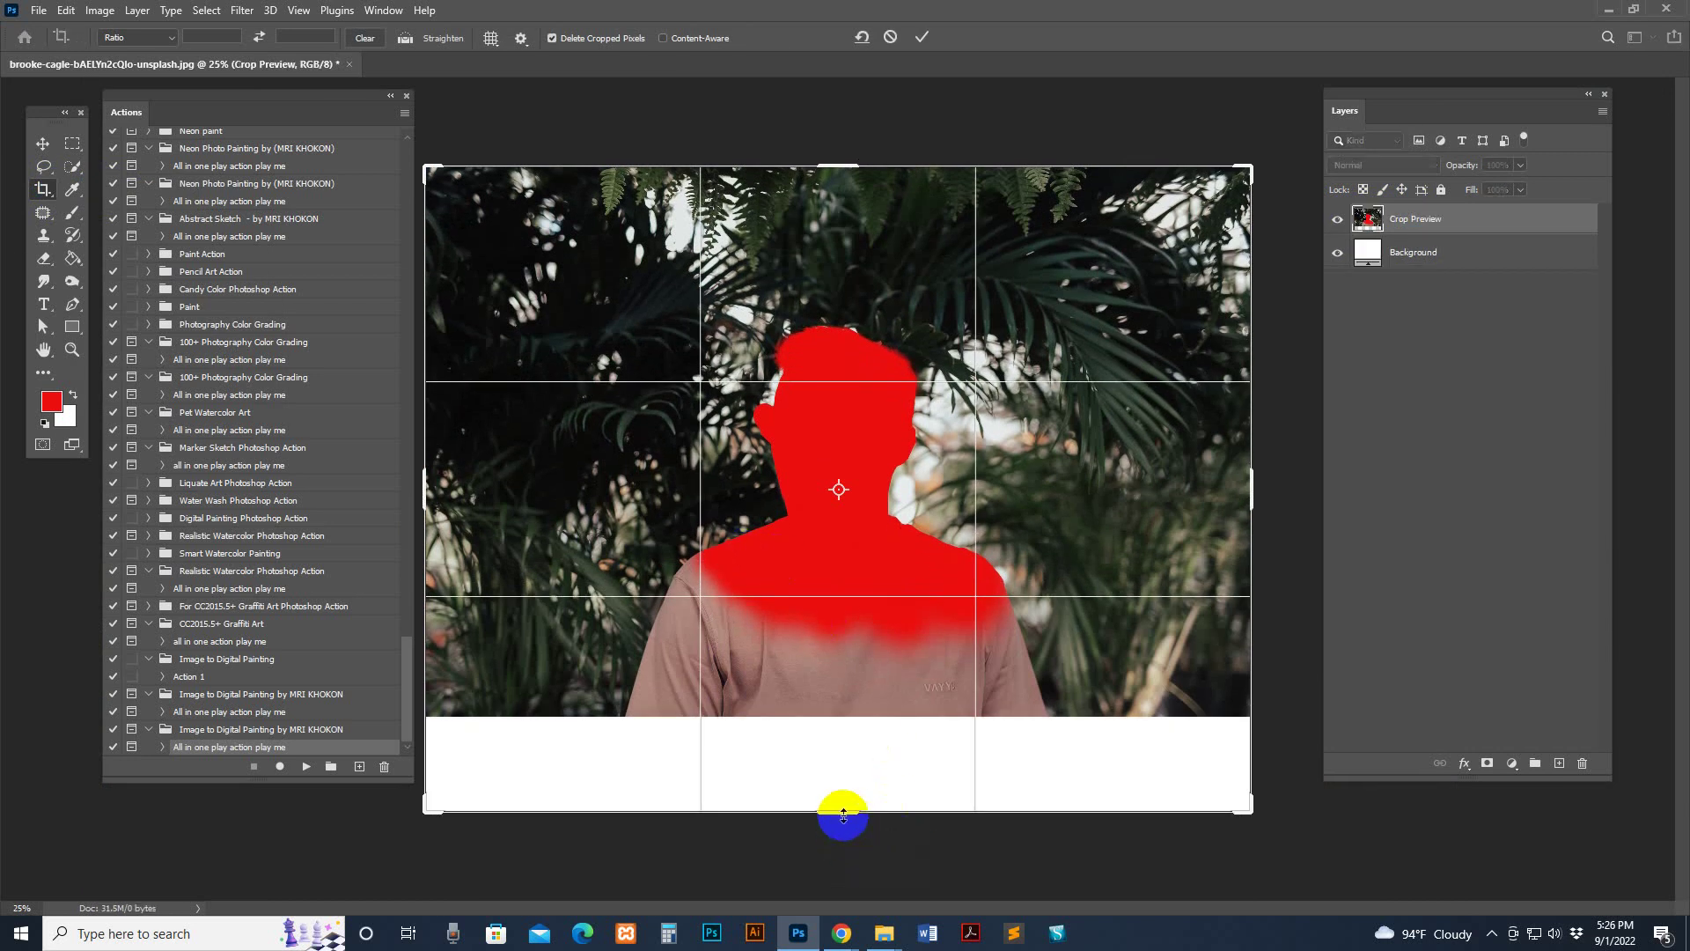
key(Return)
click(42, 144)
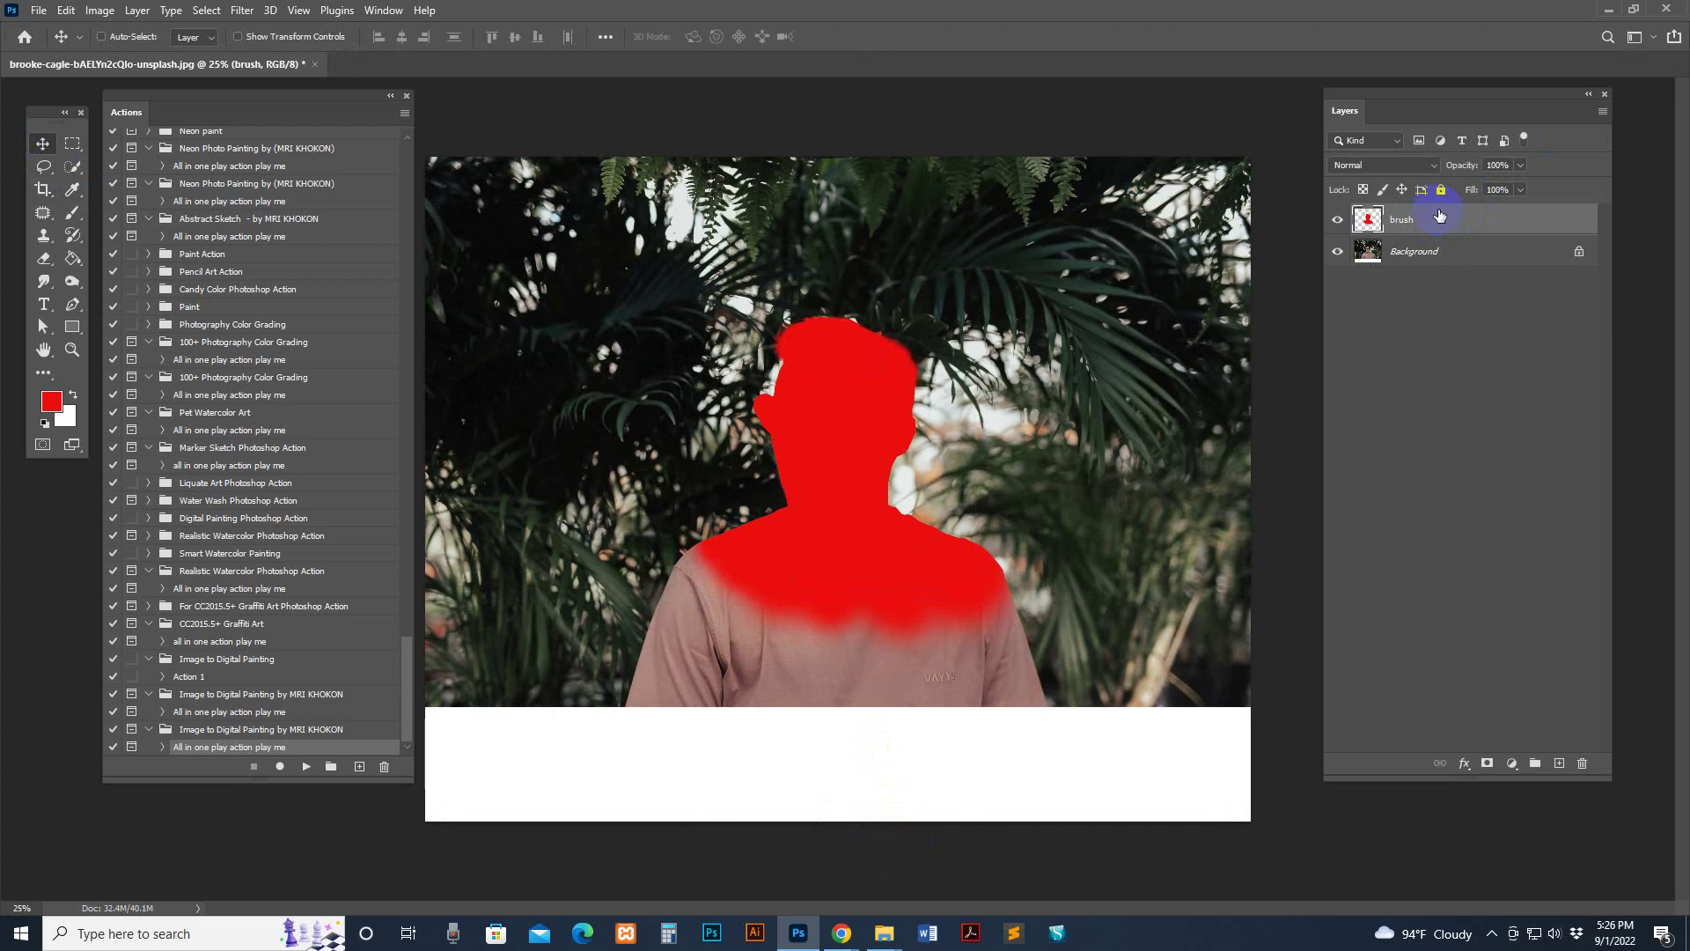
Step: Run the "All in one play action play me" action from the Image to Digital Painting set and dismiss its closing message
click(304, 768)
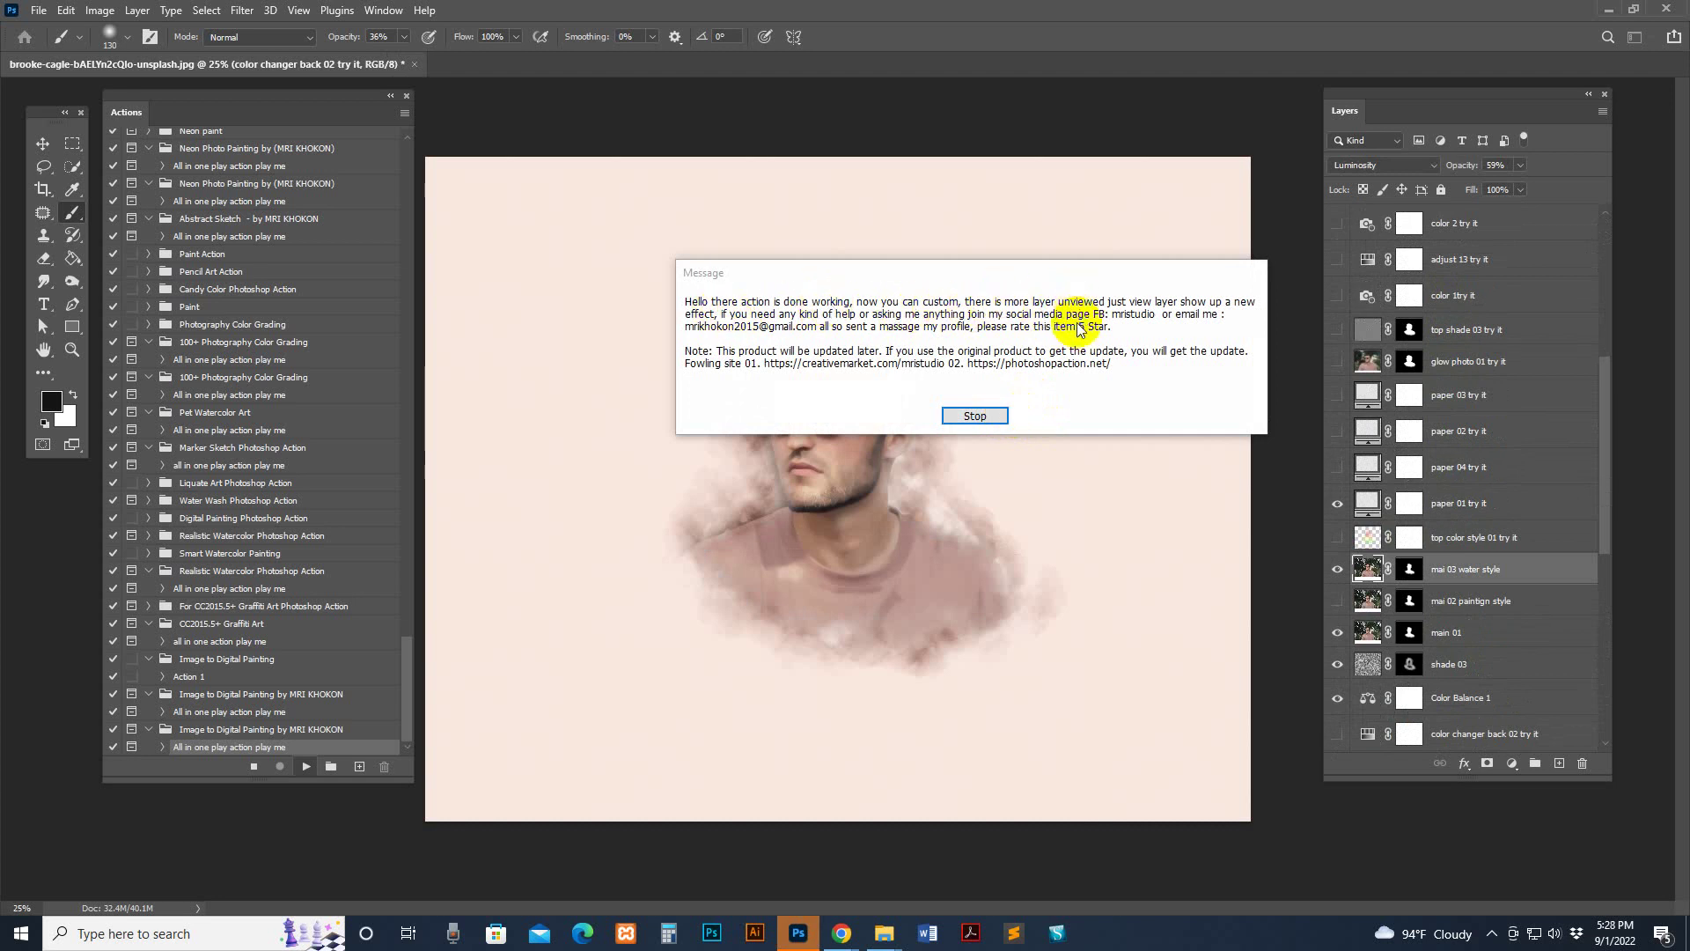
click(983, 415)
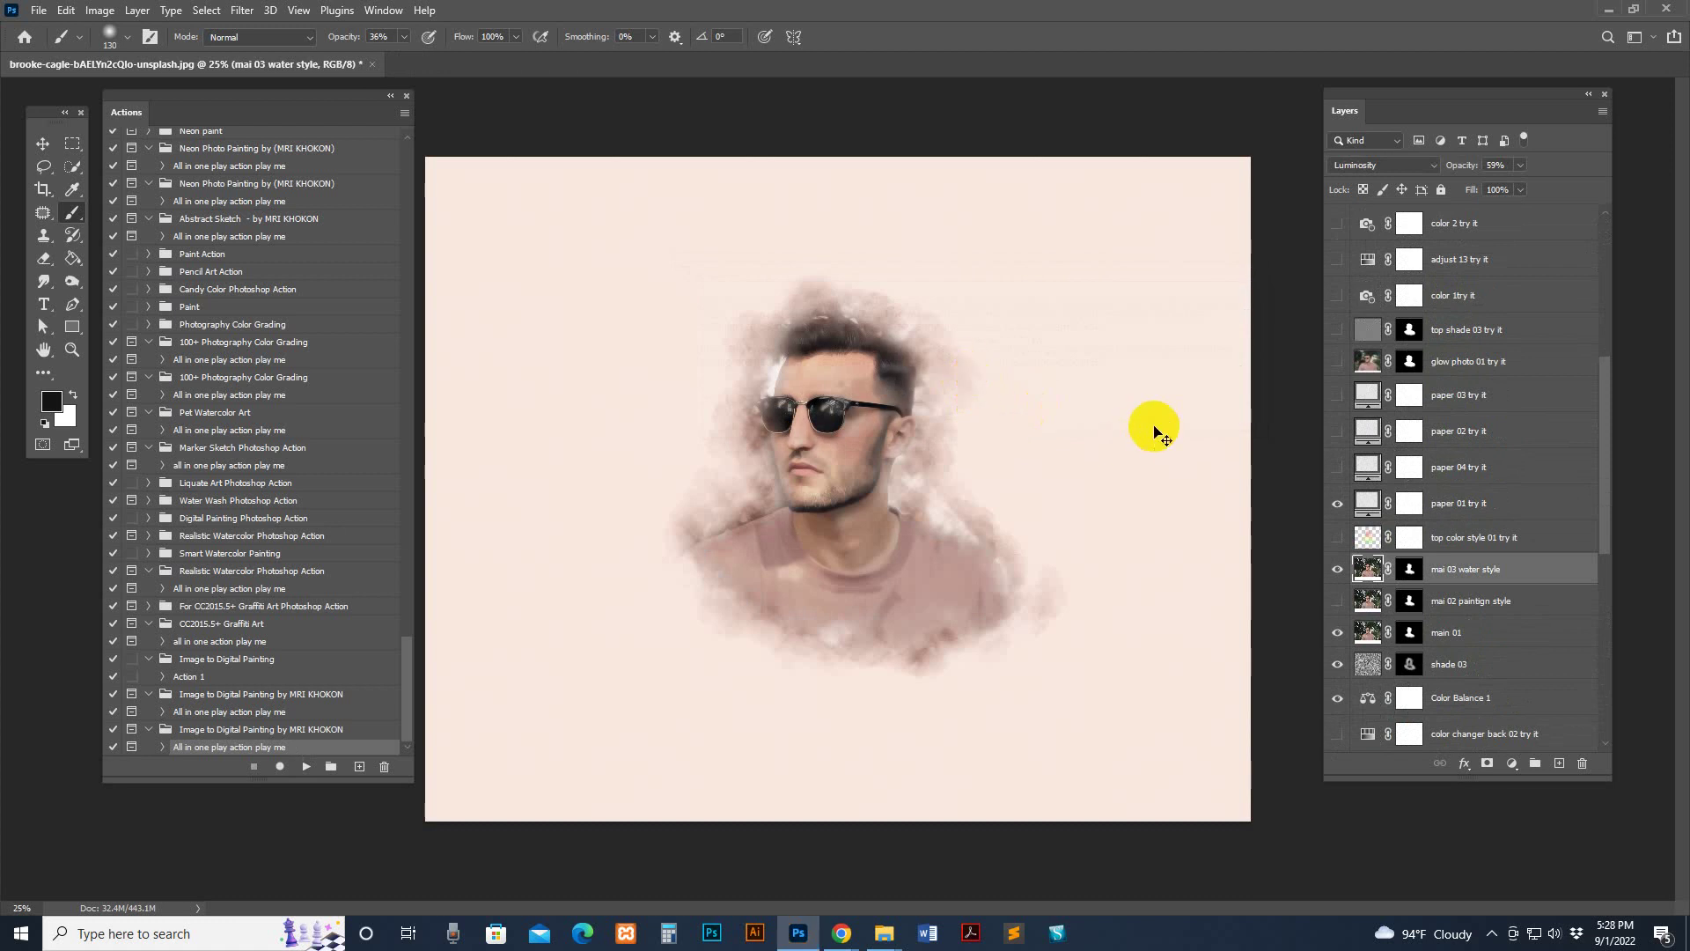
key(ctrl+equal)
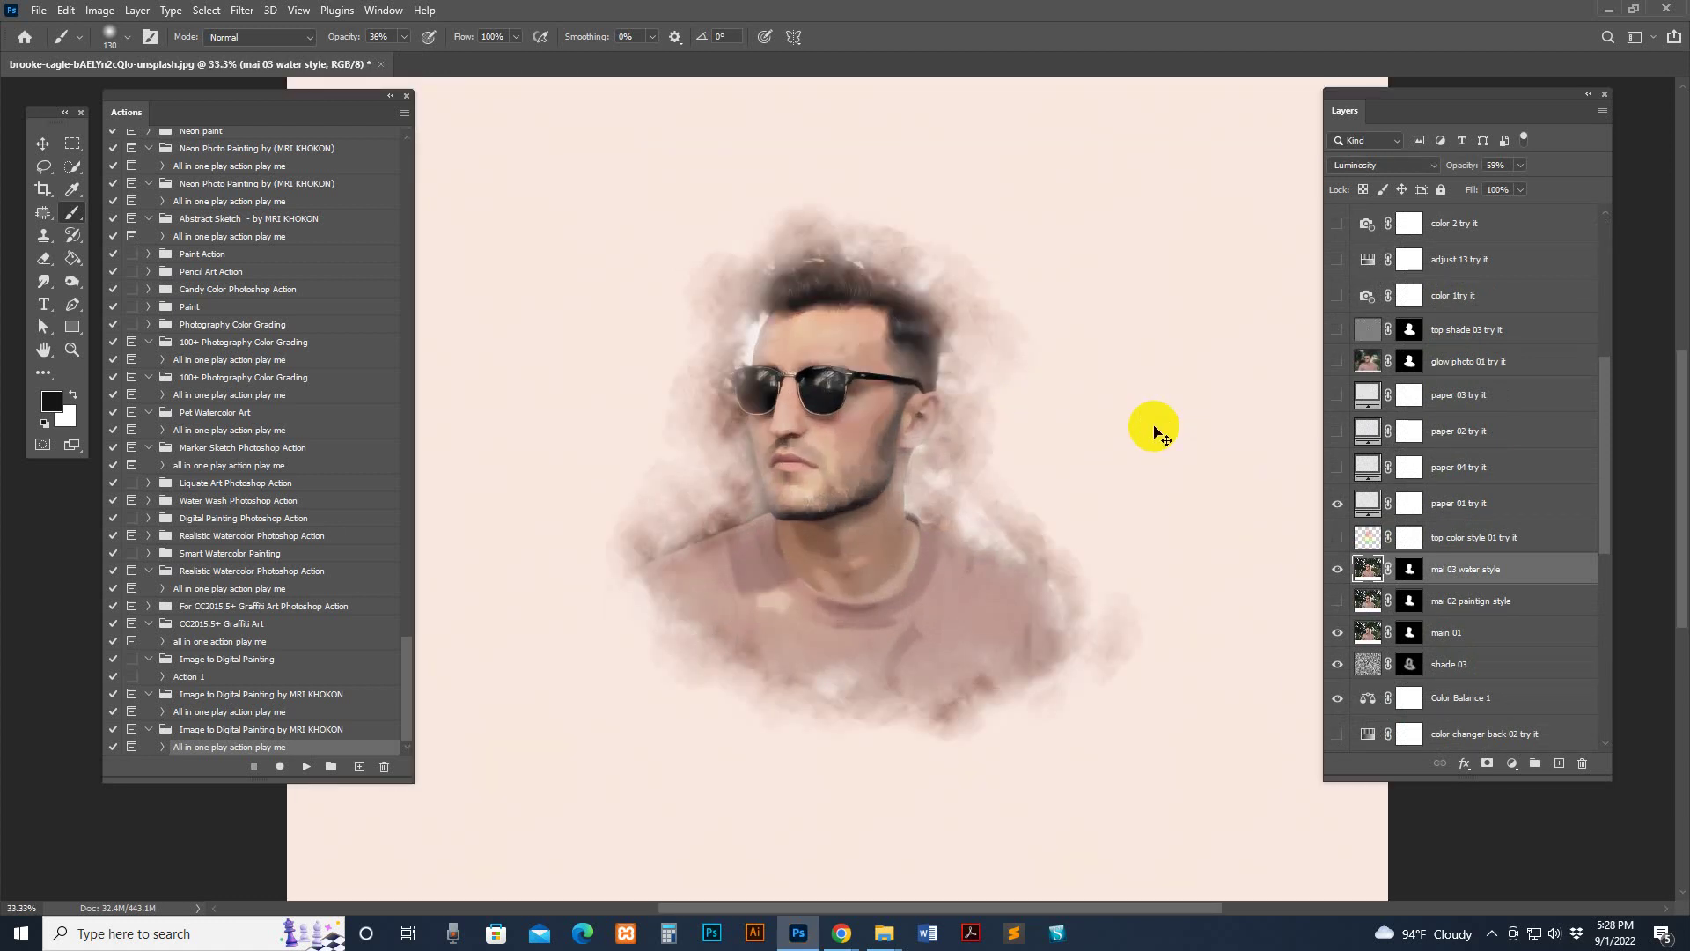
Step: Toggle the "mai 03 water style" layer off and on to examine its effect on the portrait
key(ctrl+equal)
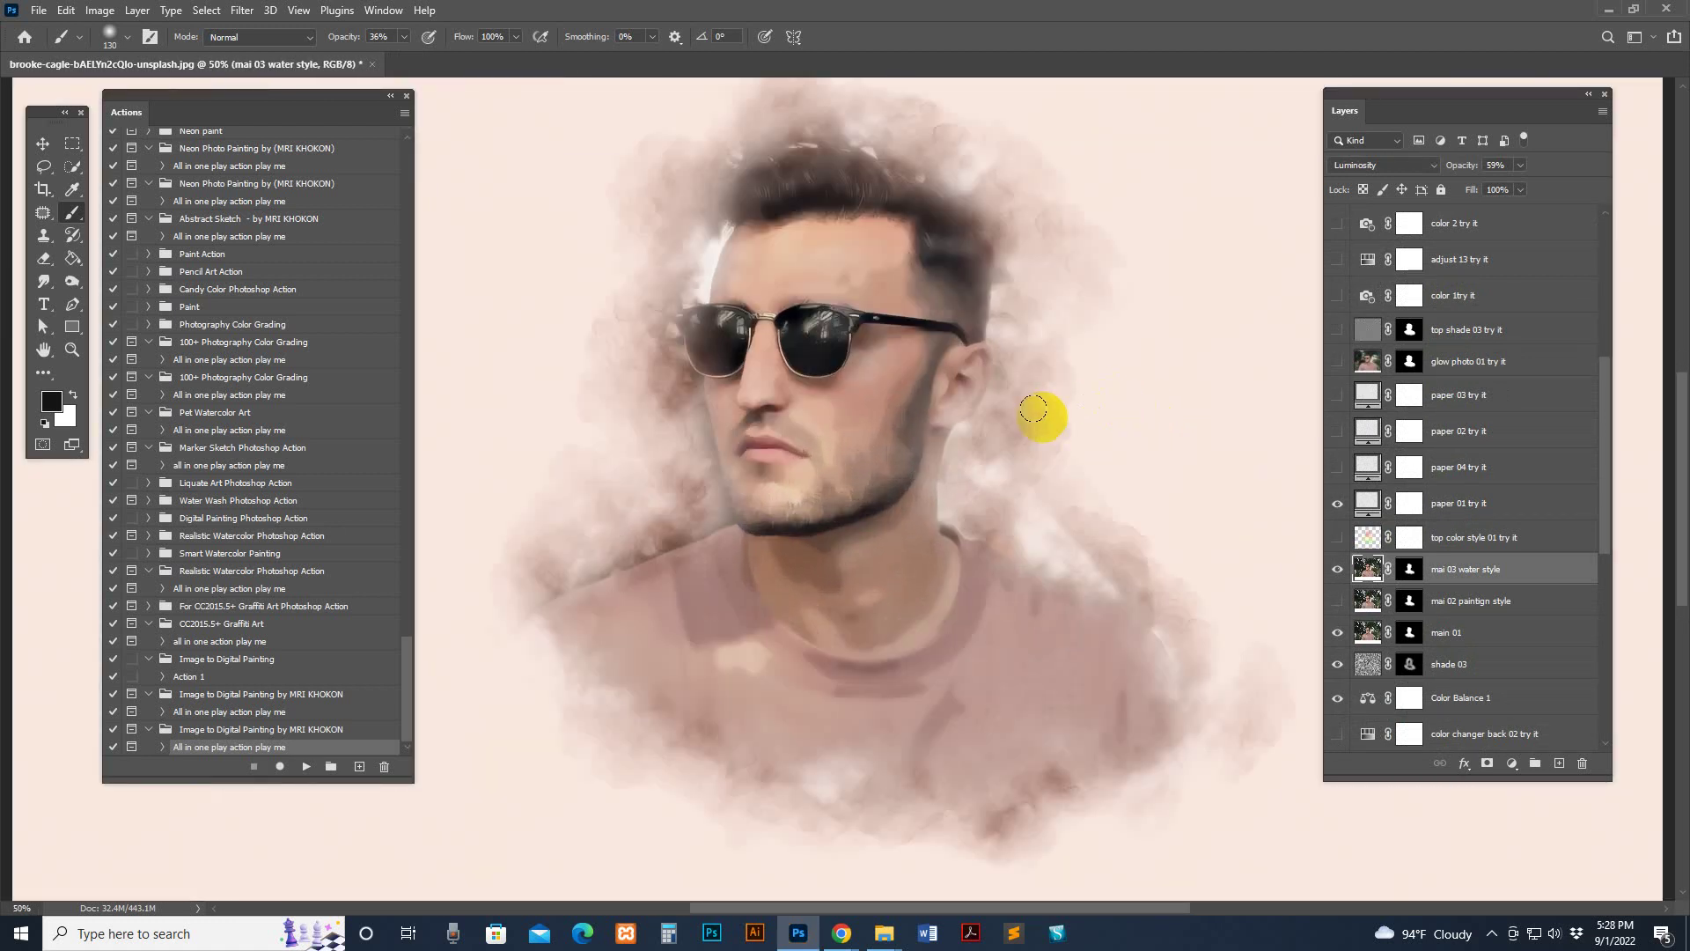
drag(1118, 325, 1123, 353)
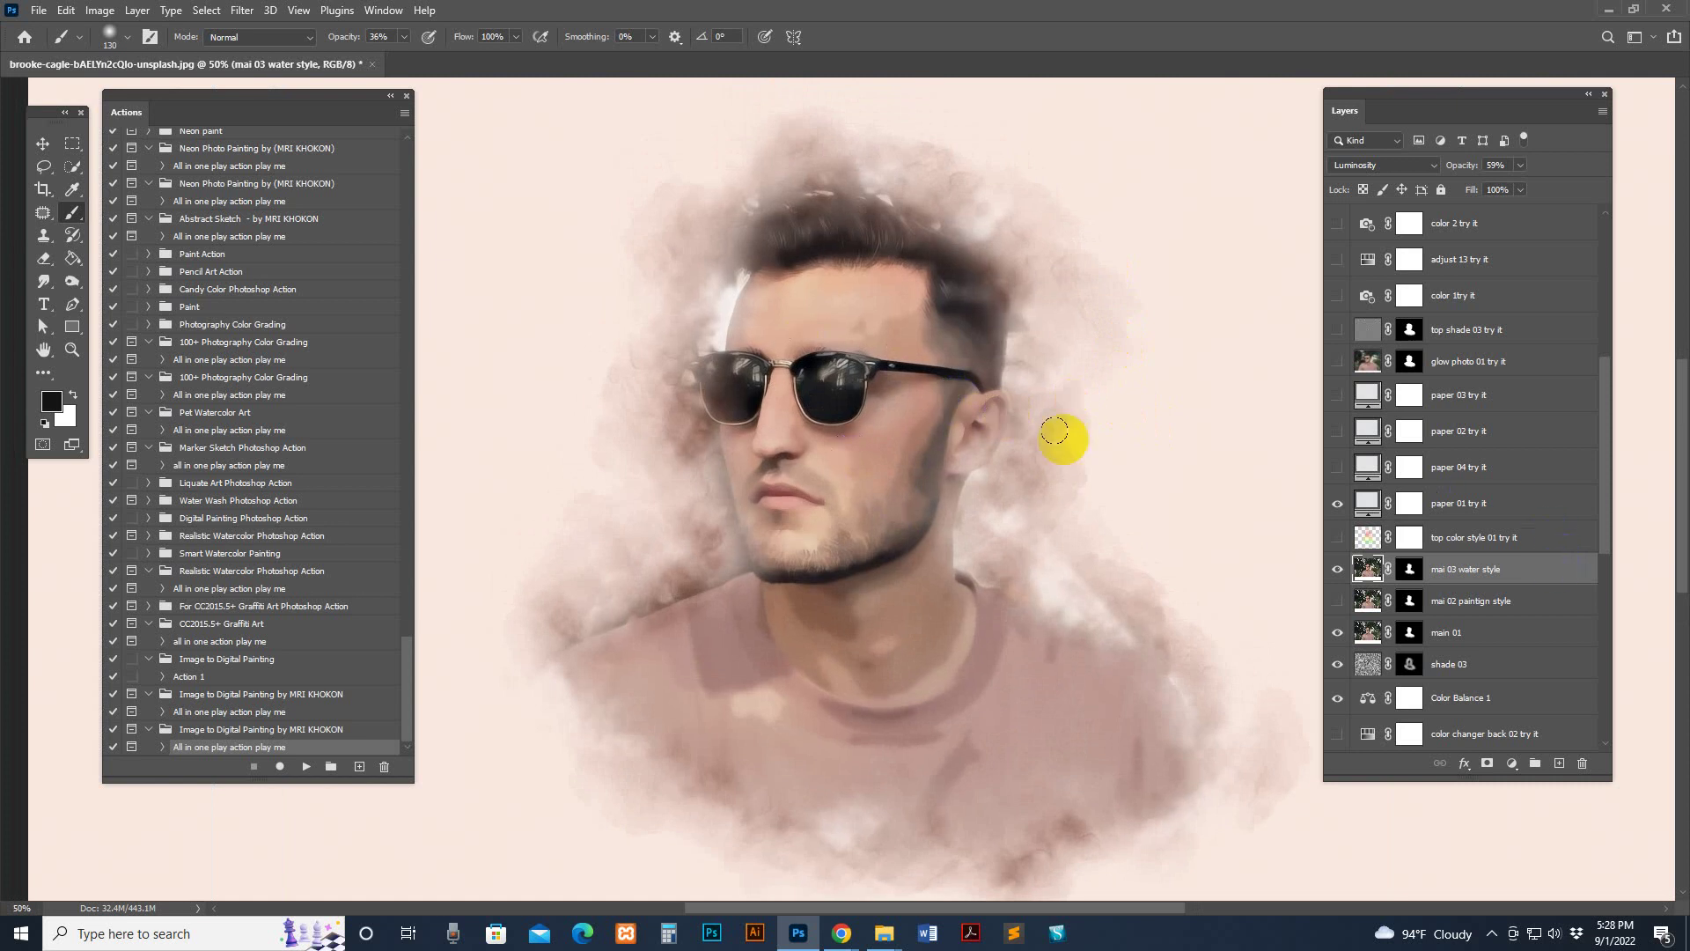
scroll(1479, 479, down, 3)
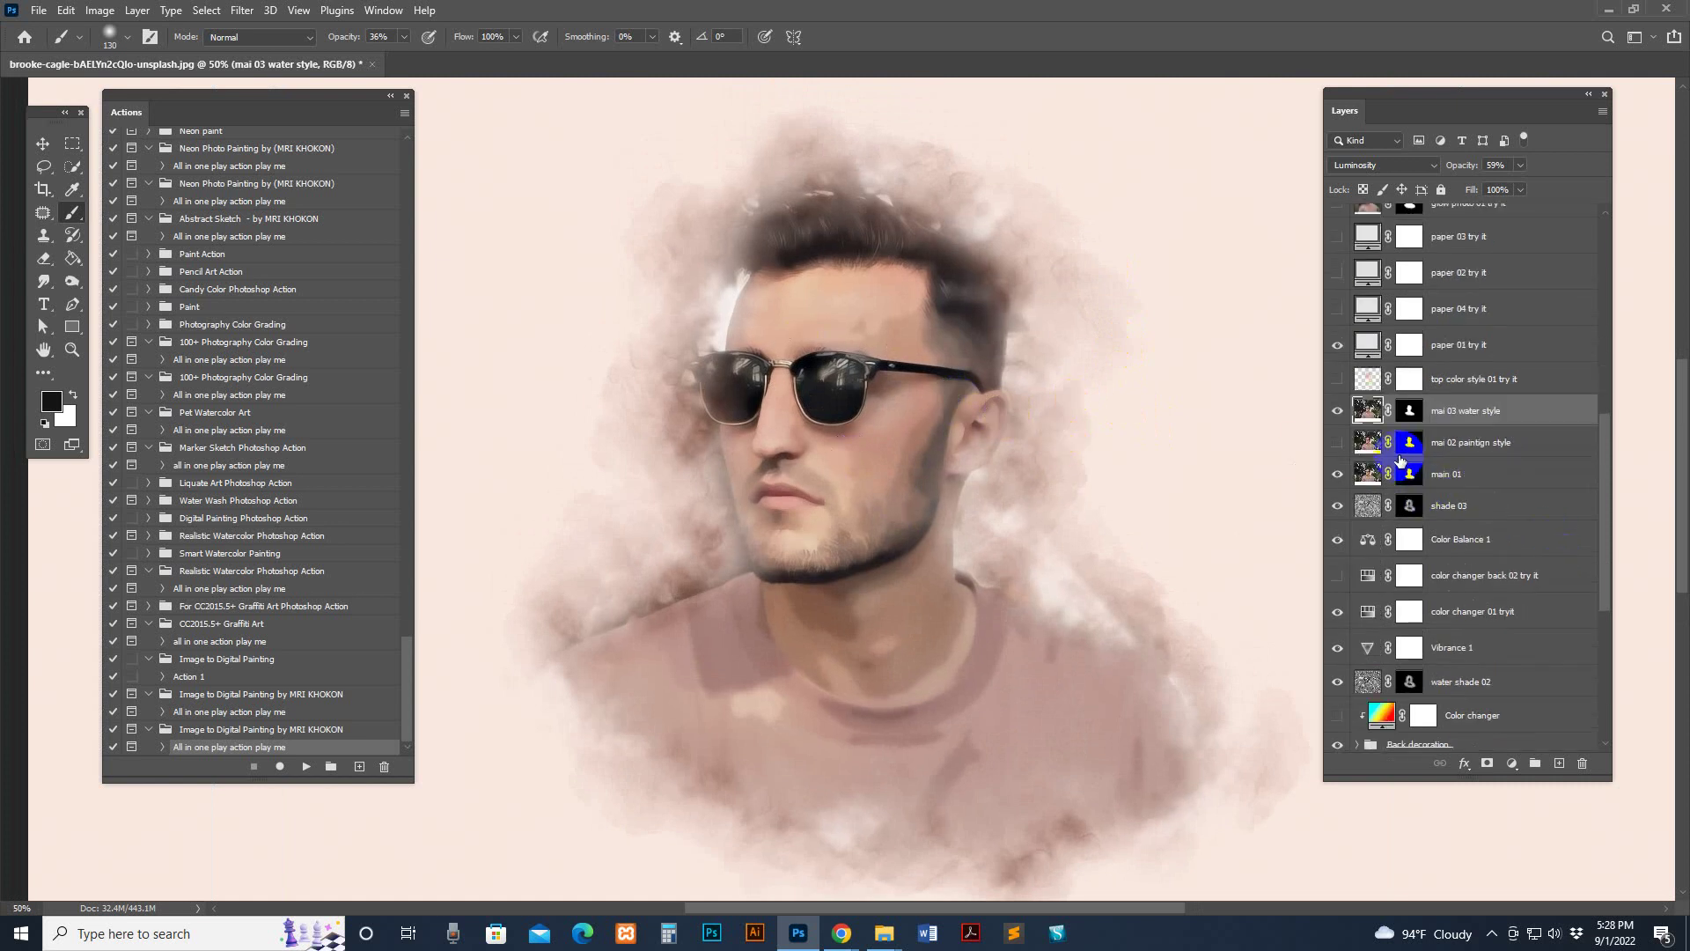
click(1337, 410)
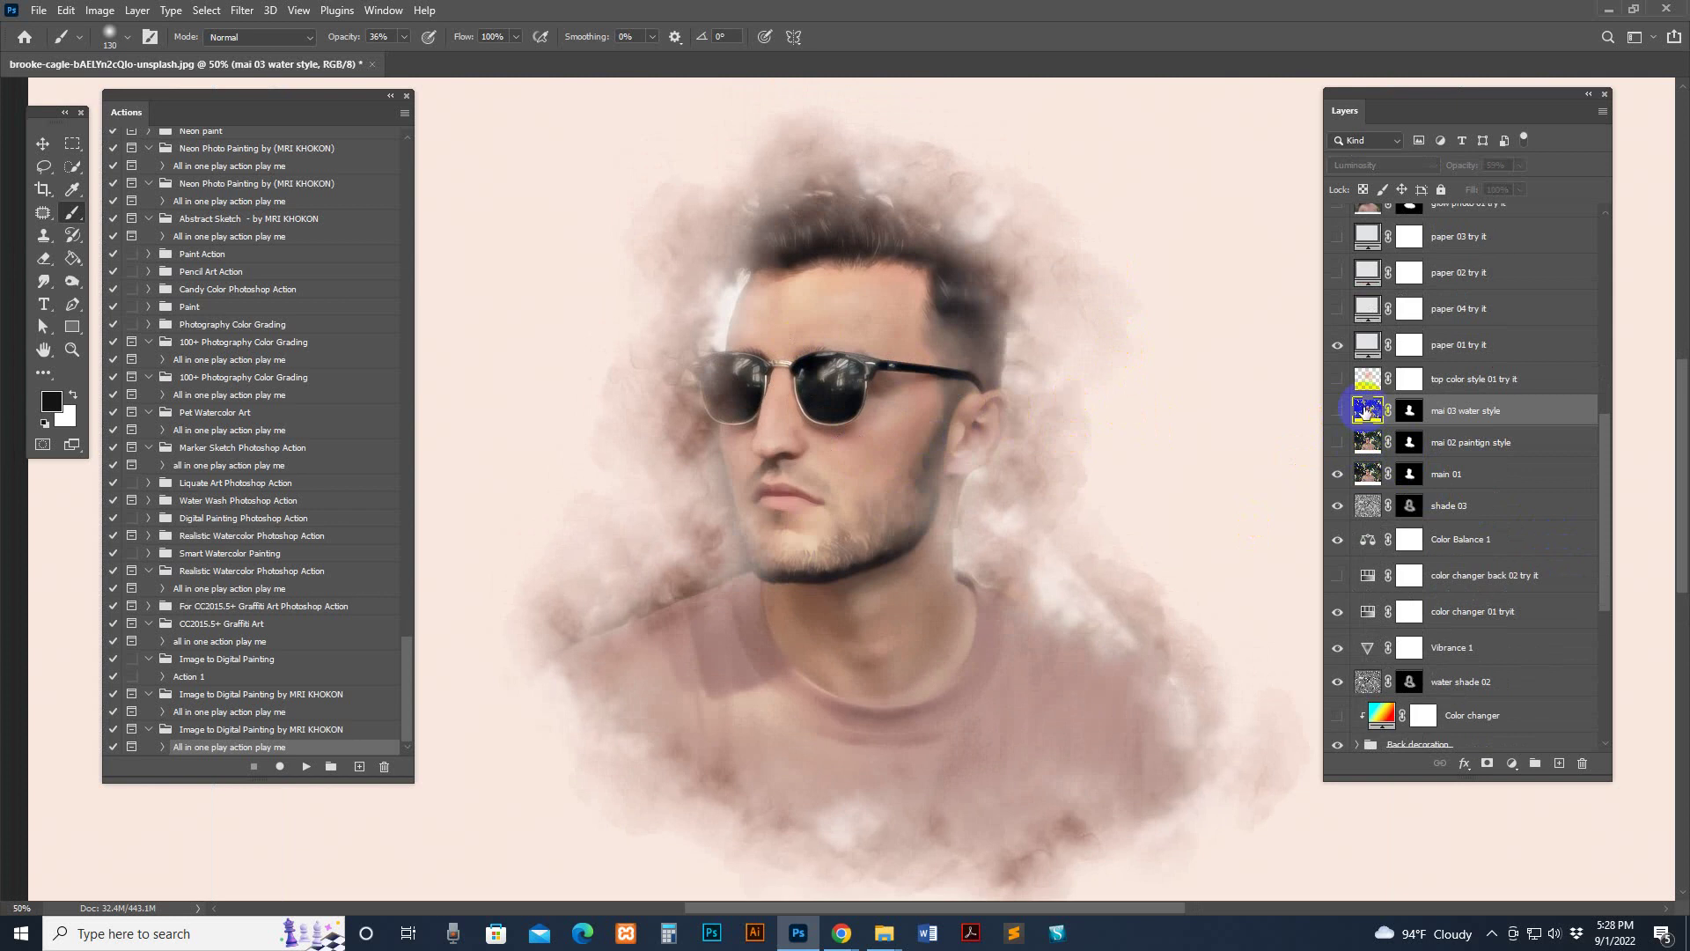
click(1337, 411)
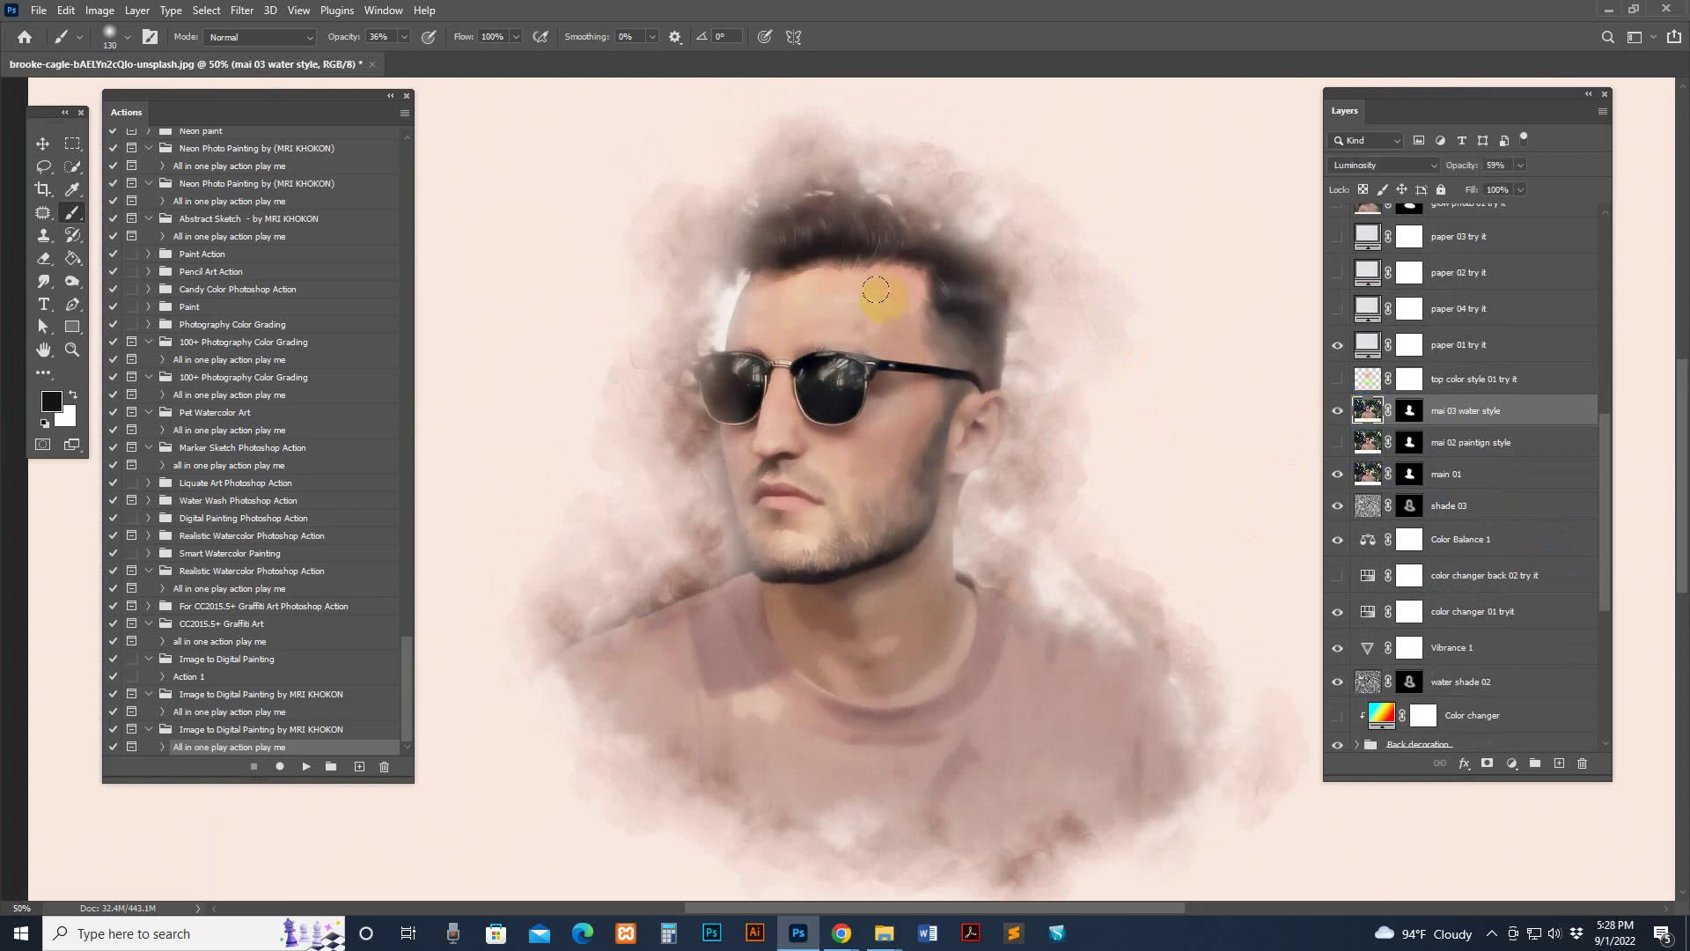
Step: Preview the "mai 02 paintign style" layer in place of "mai 03 water style", and restore the water style
click(1337, 411)
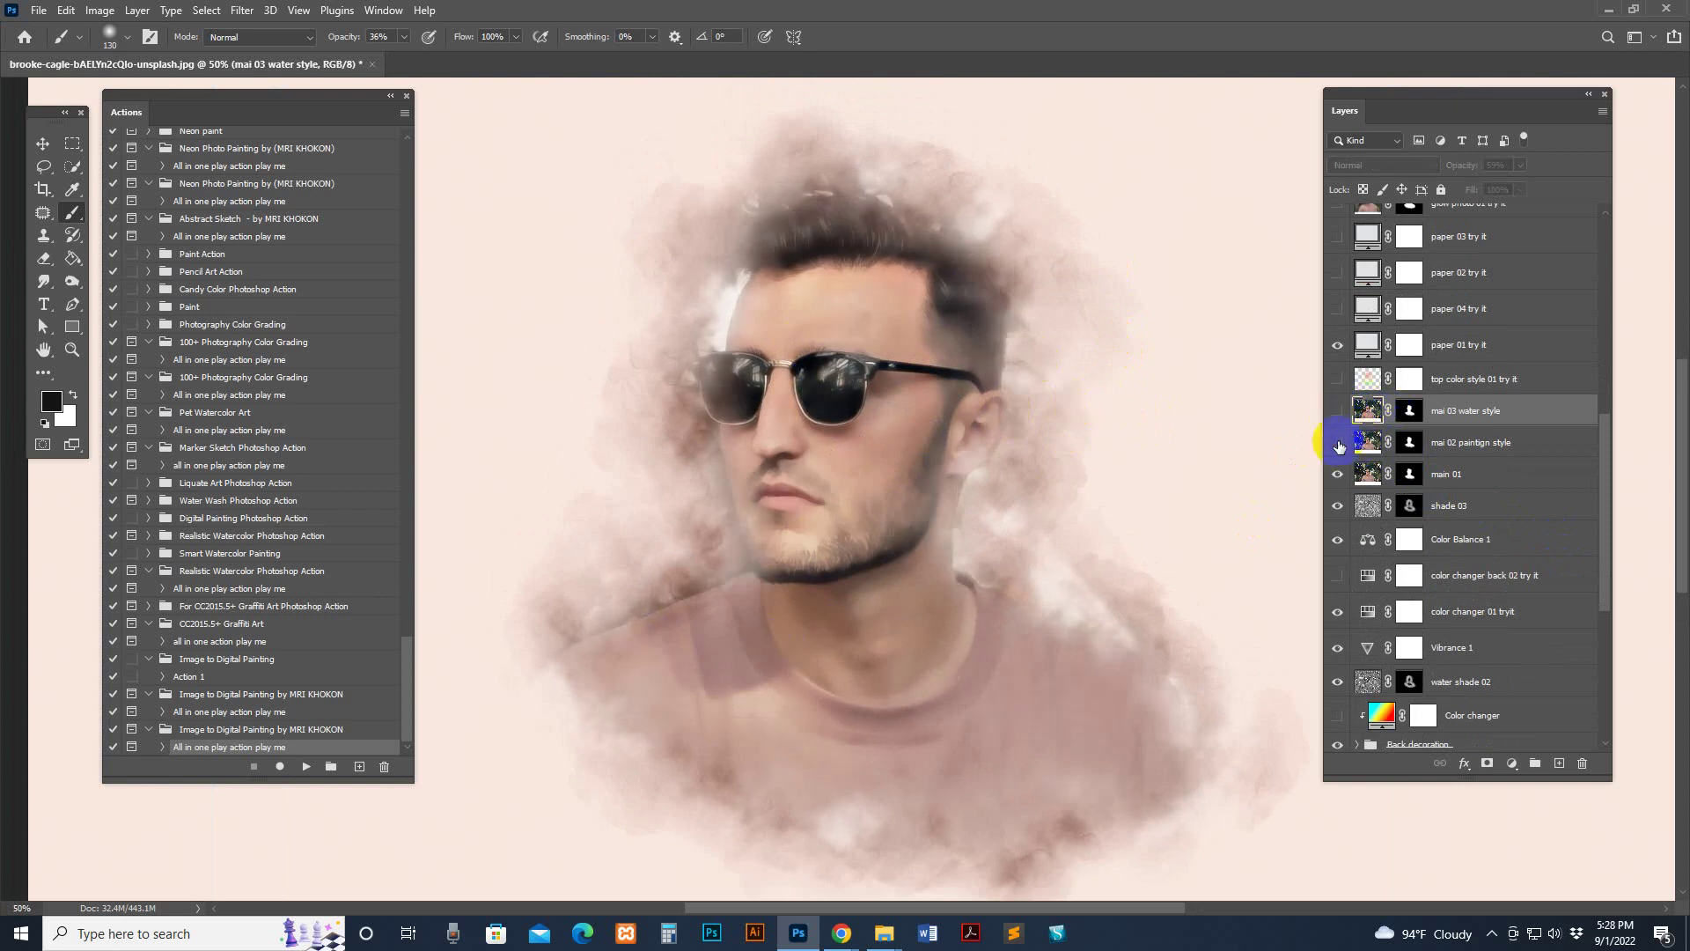
click(1339, 443)
mouse_move(841, 563)
mouse_down()
mouse_move(974, 490)
mouse_move(987, 453)
mouse_up()
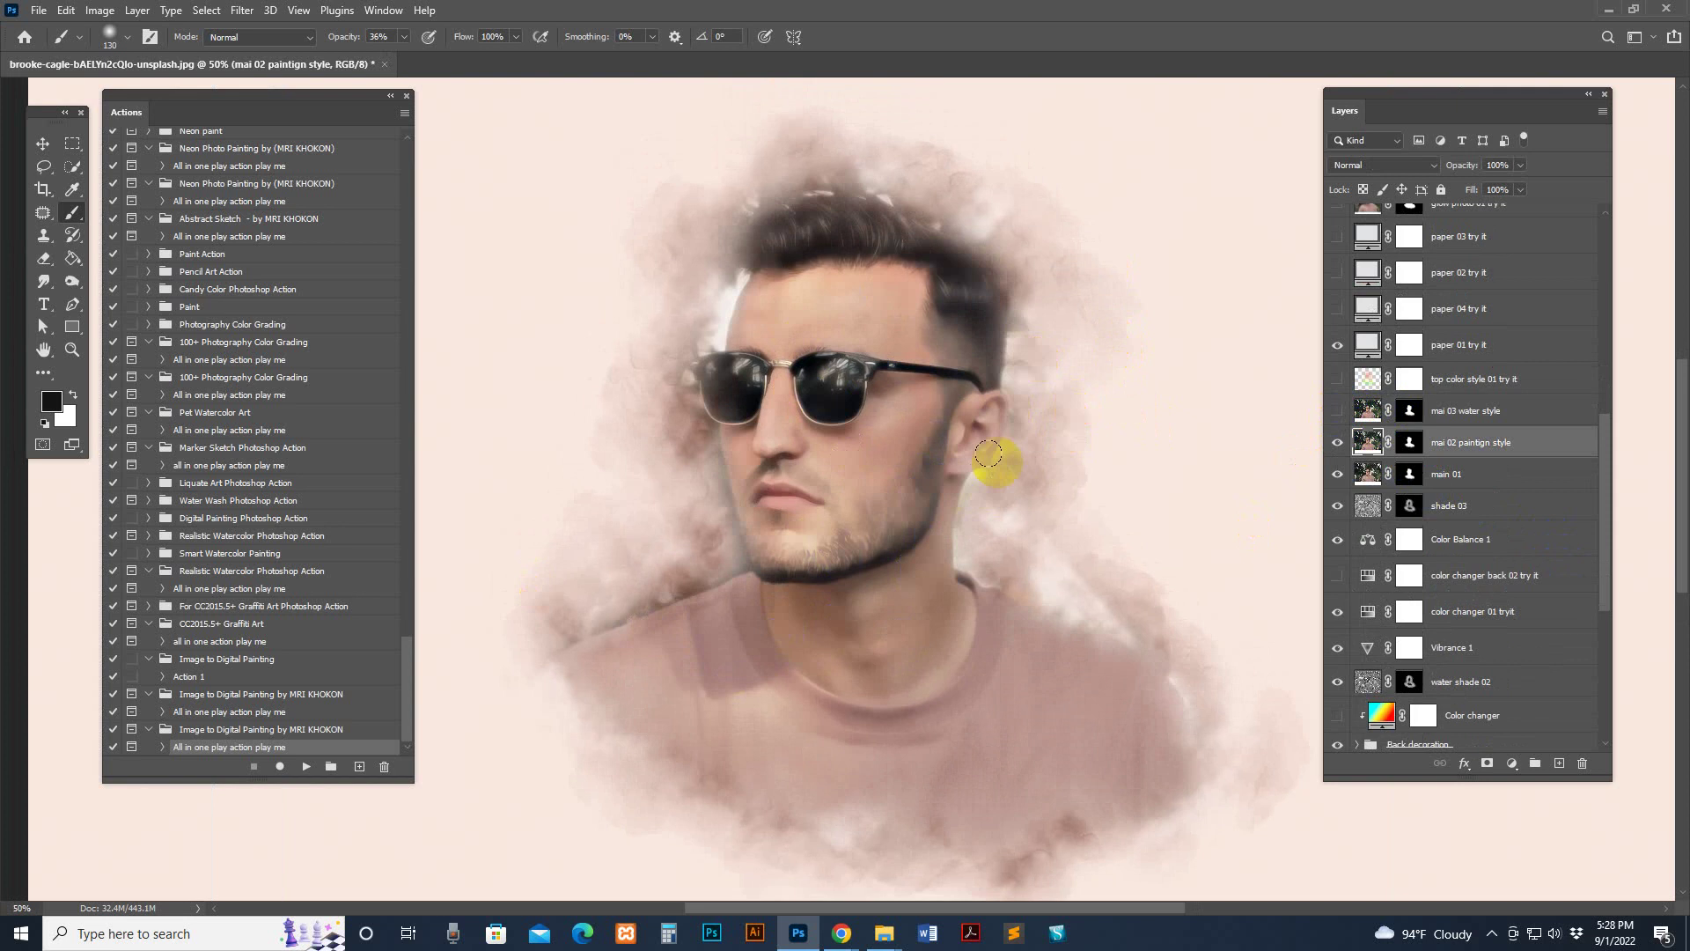
click(1337, 442)
click(1337, 412)
click(744, 691)
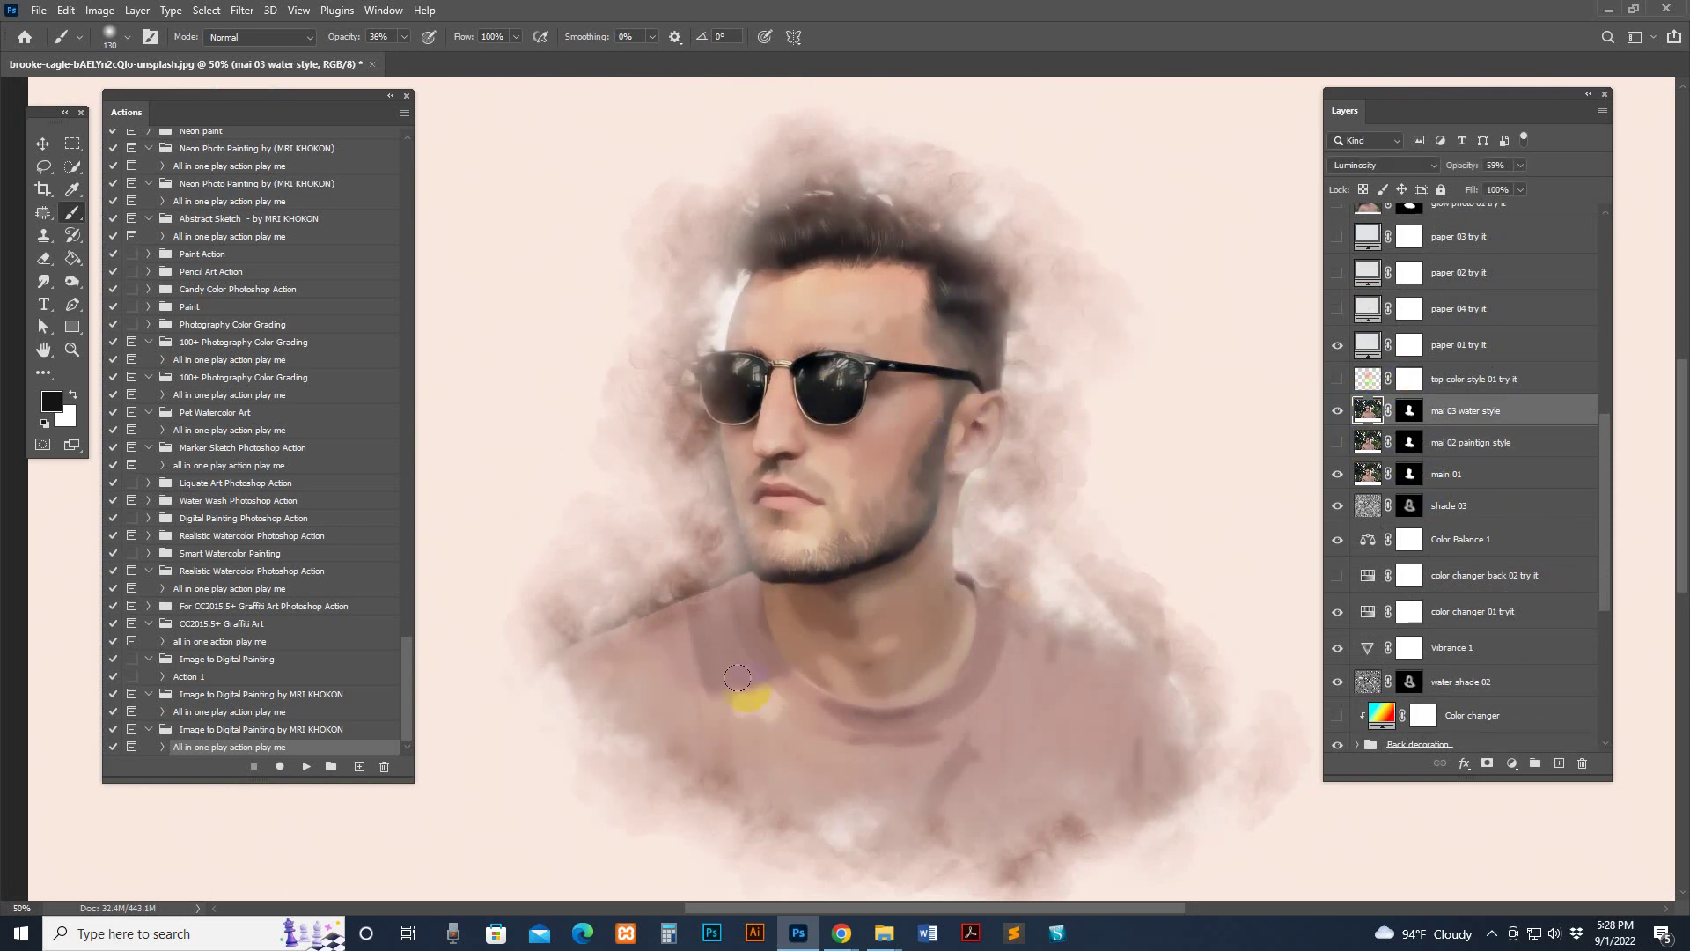
click(872, 259)
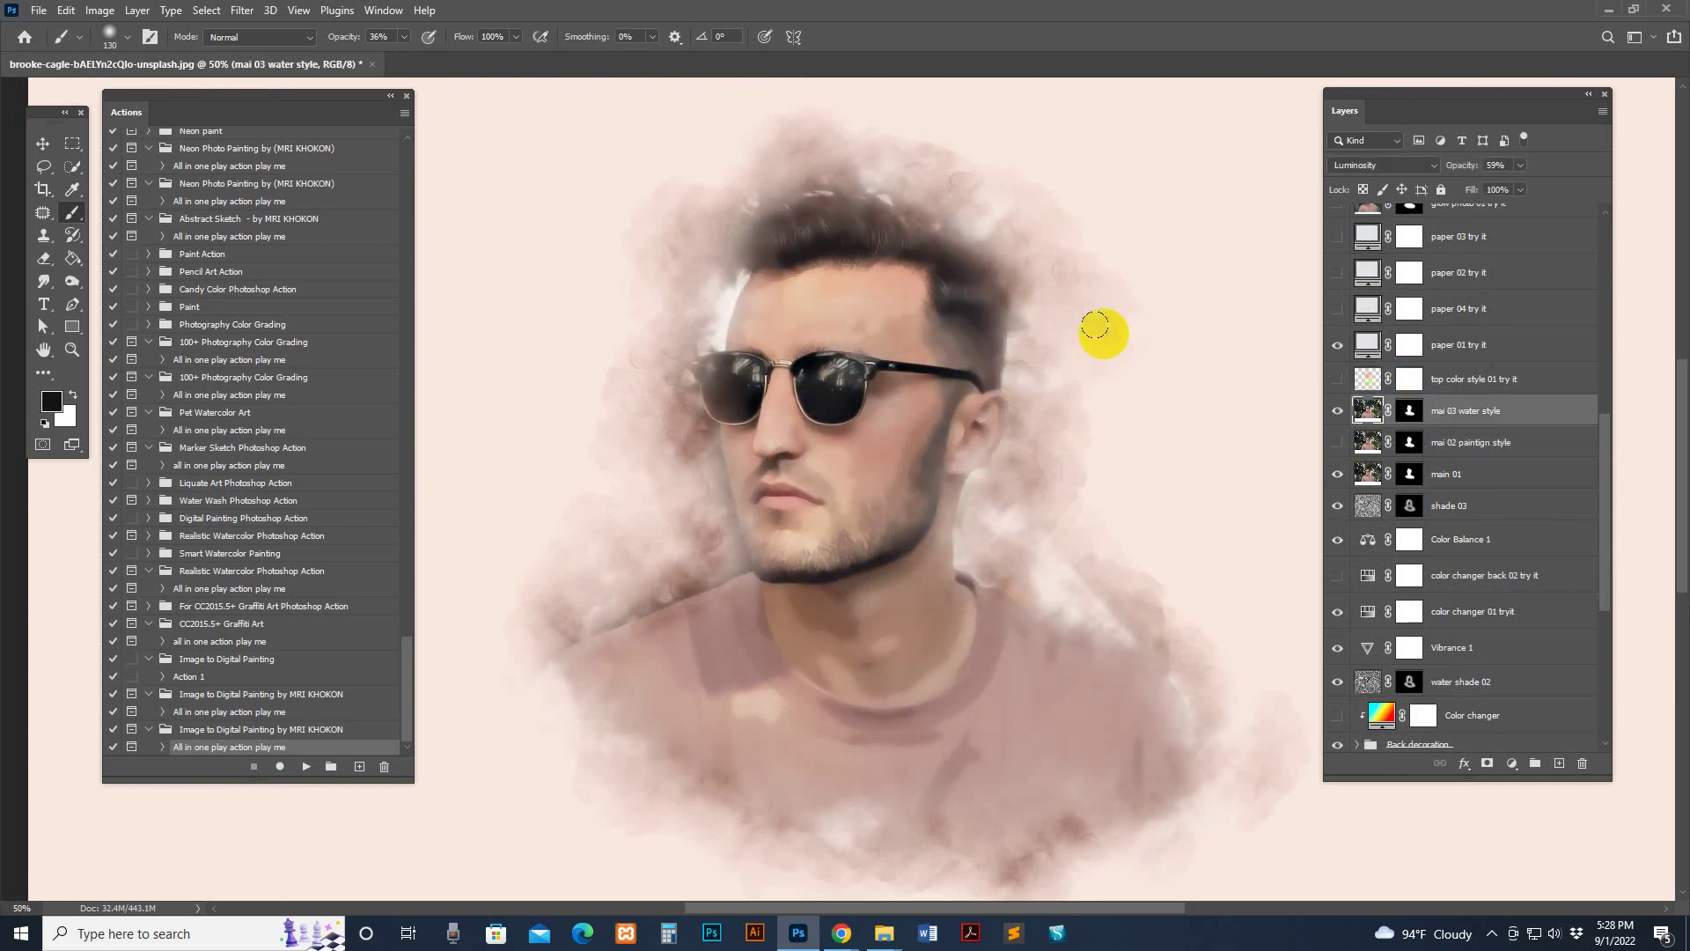
Step: Preview the "paper 04 try it" texture over the face and hide it again, keeping "paper 01 try it" visible
key(ctrl+plus)
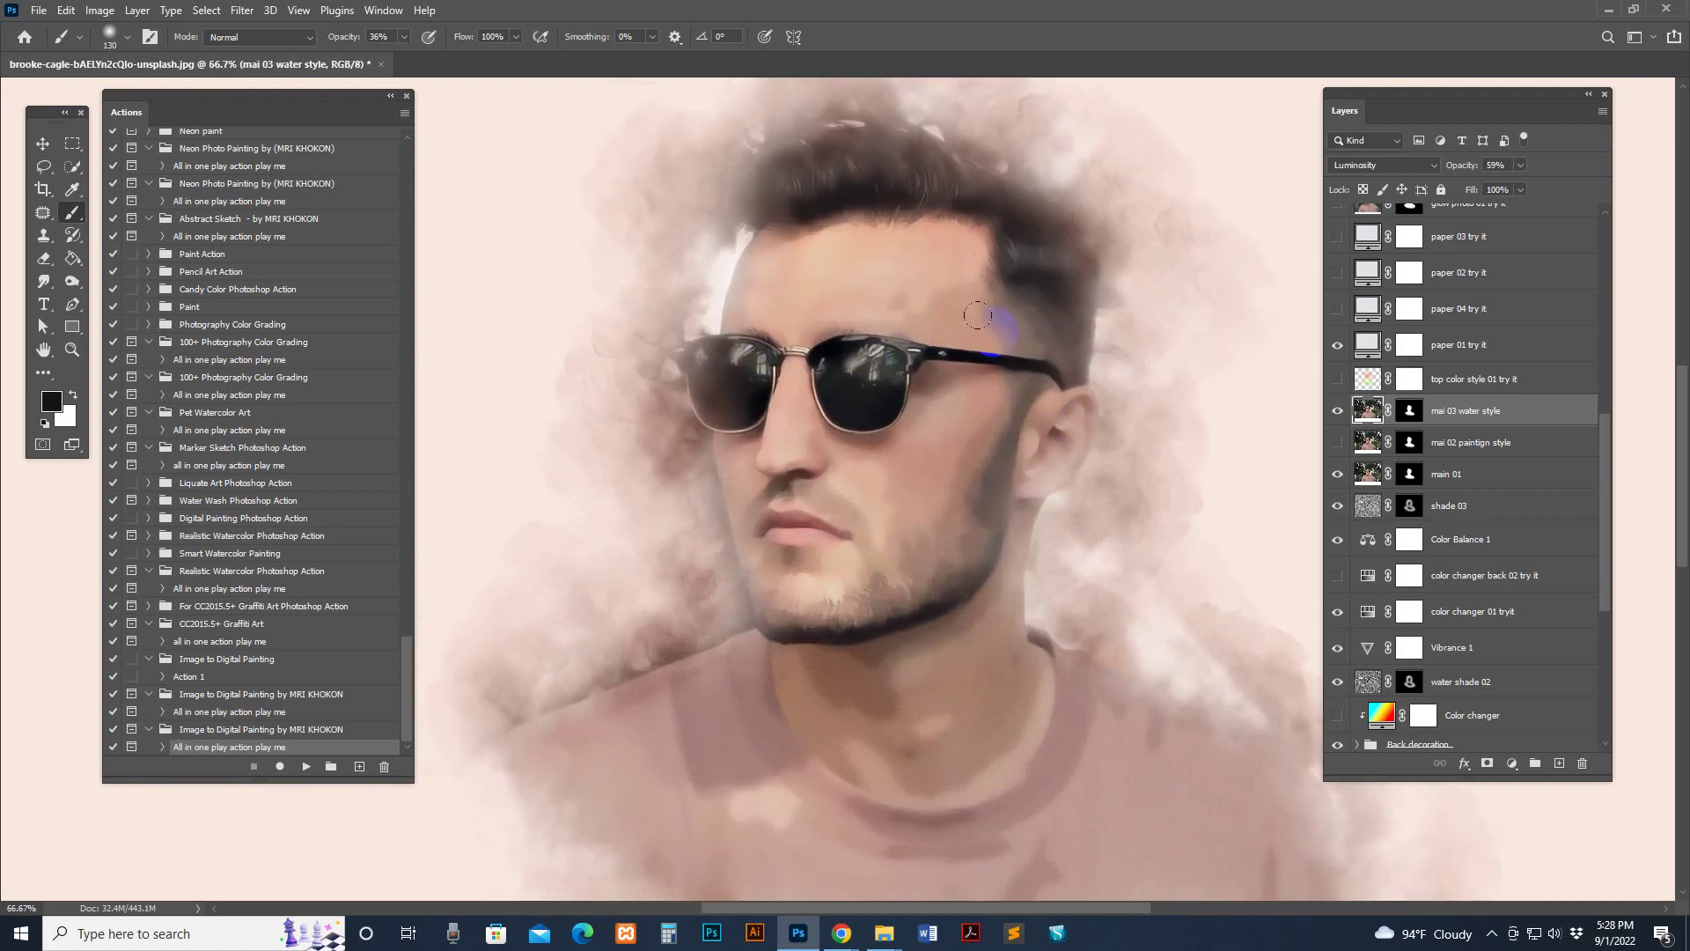
click(1300, 341)
click(1356, 309)
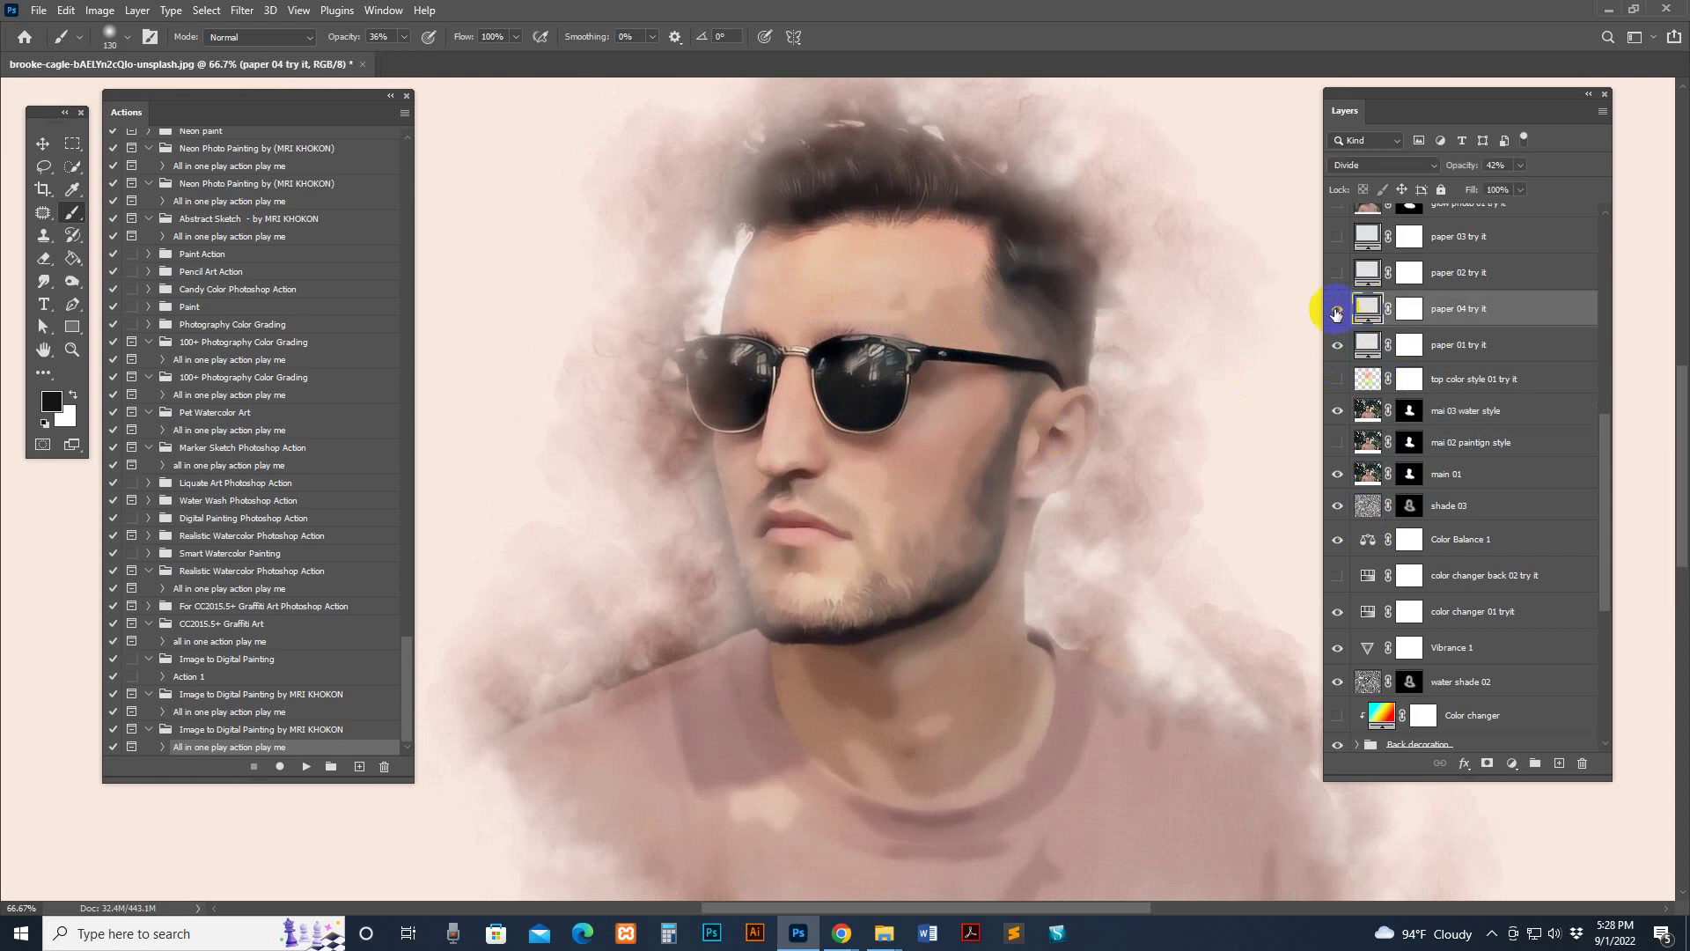
click(1336, 310)
key(ctrl+plus)
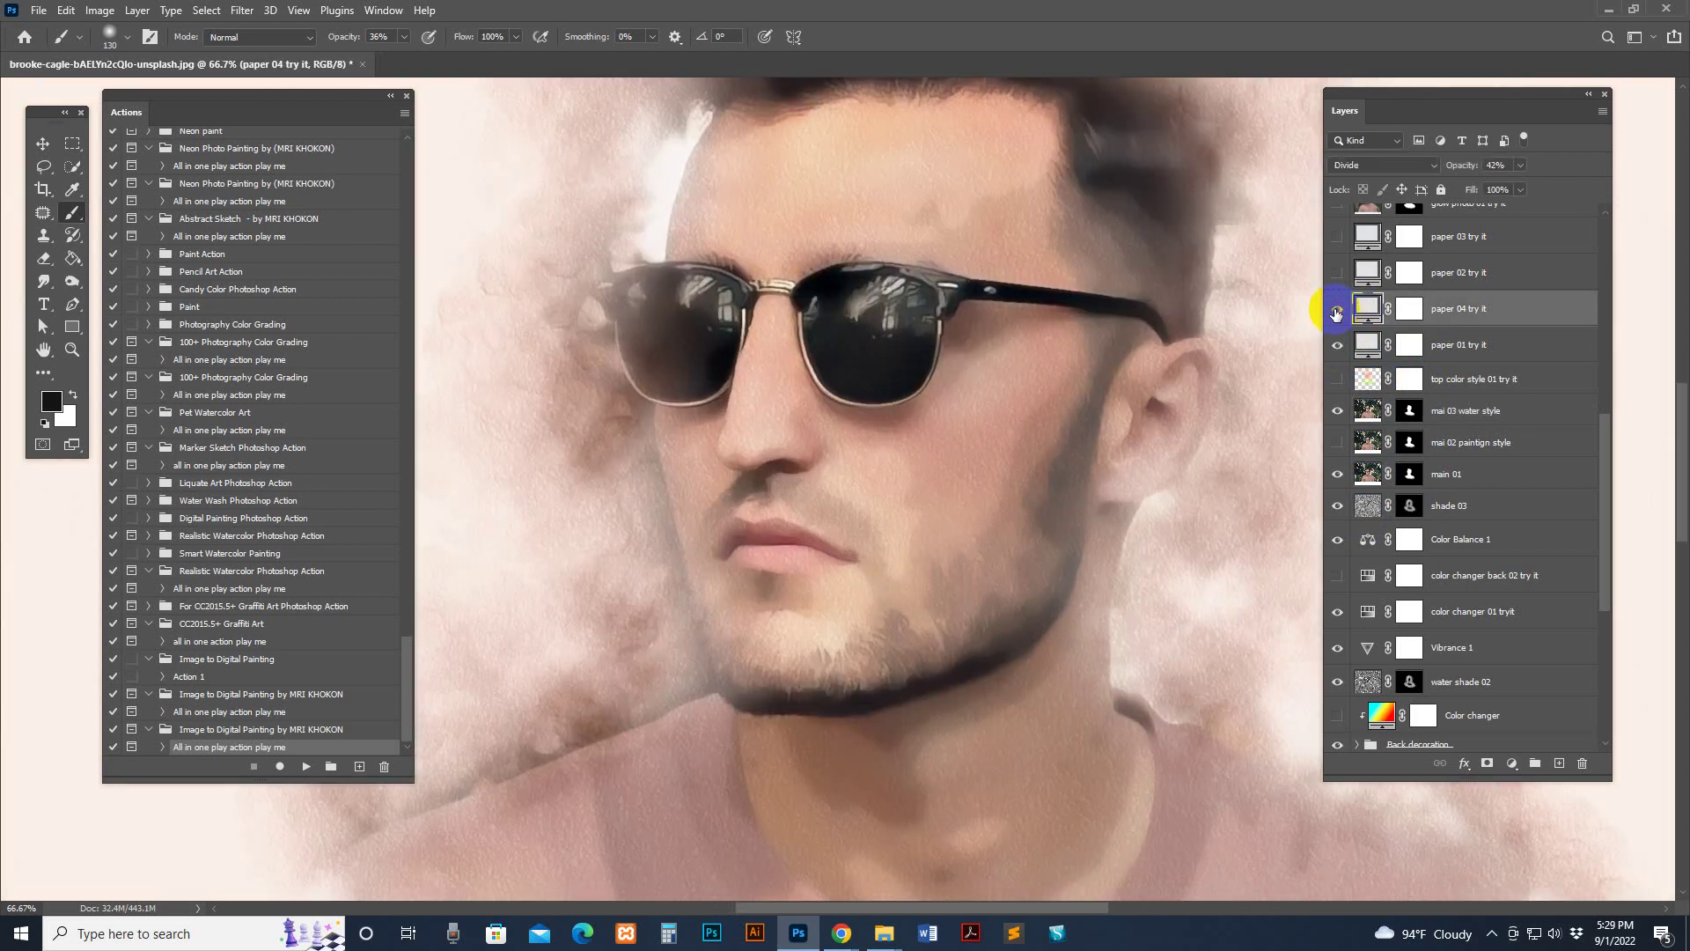
click(1338, 308)
click(1355, 345)
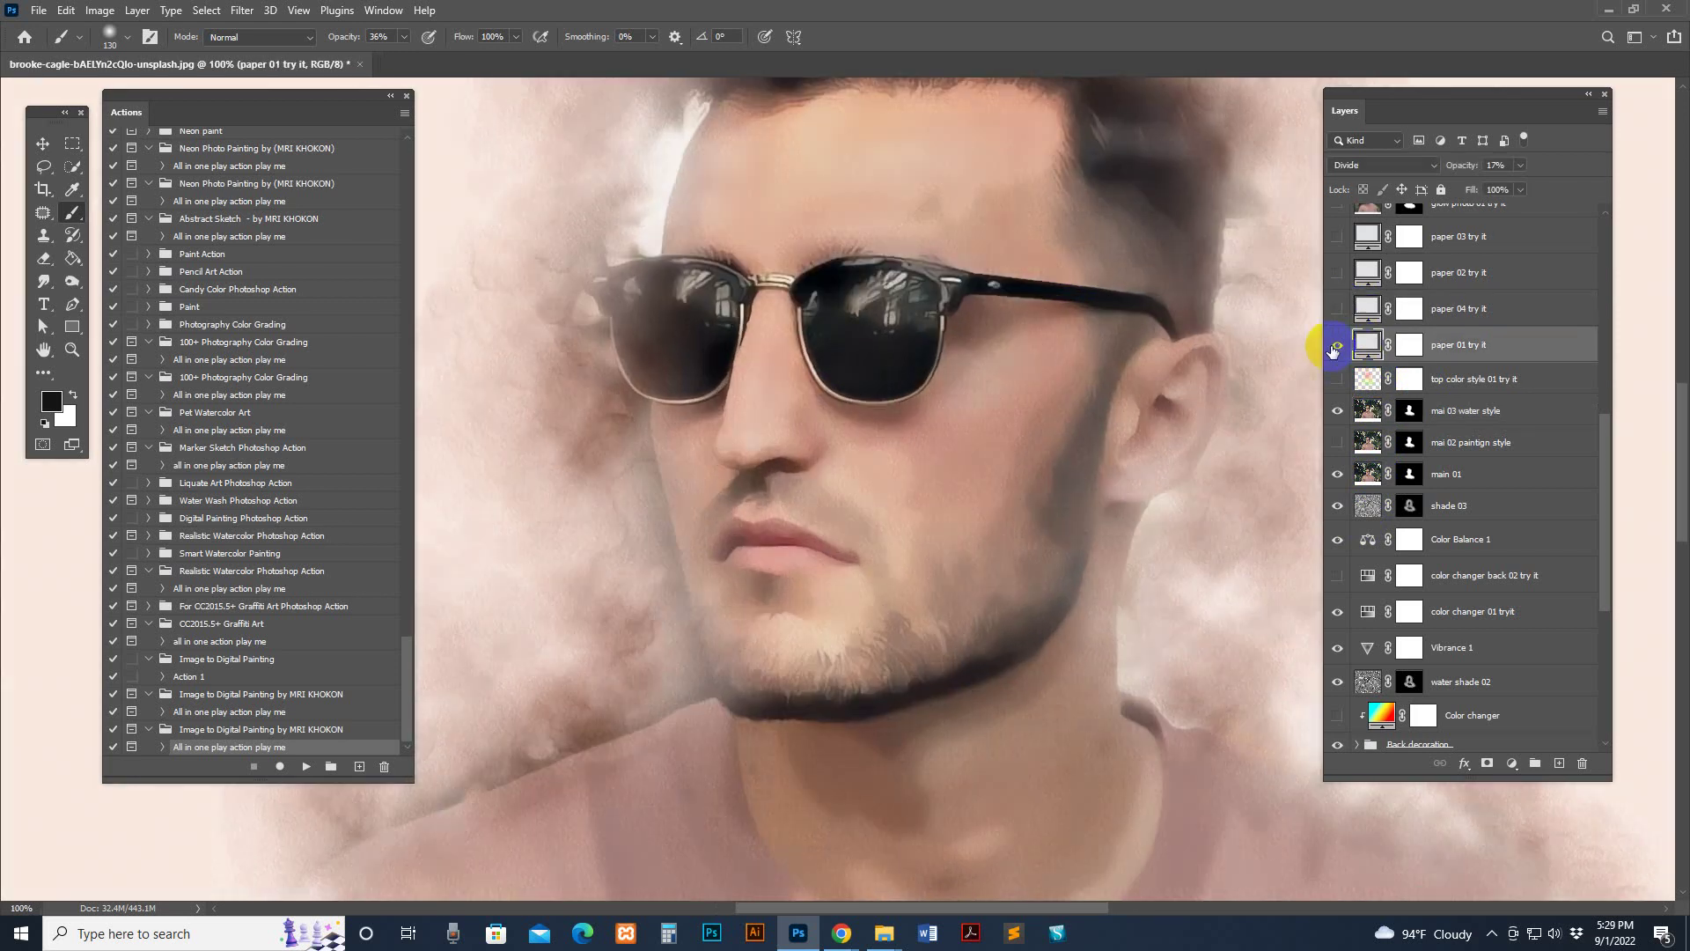
click(1336, 345)
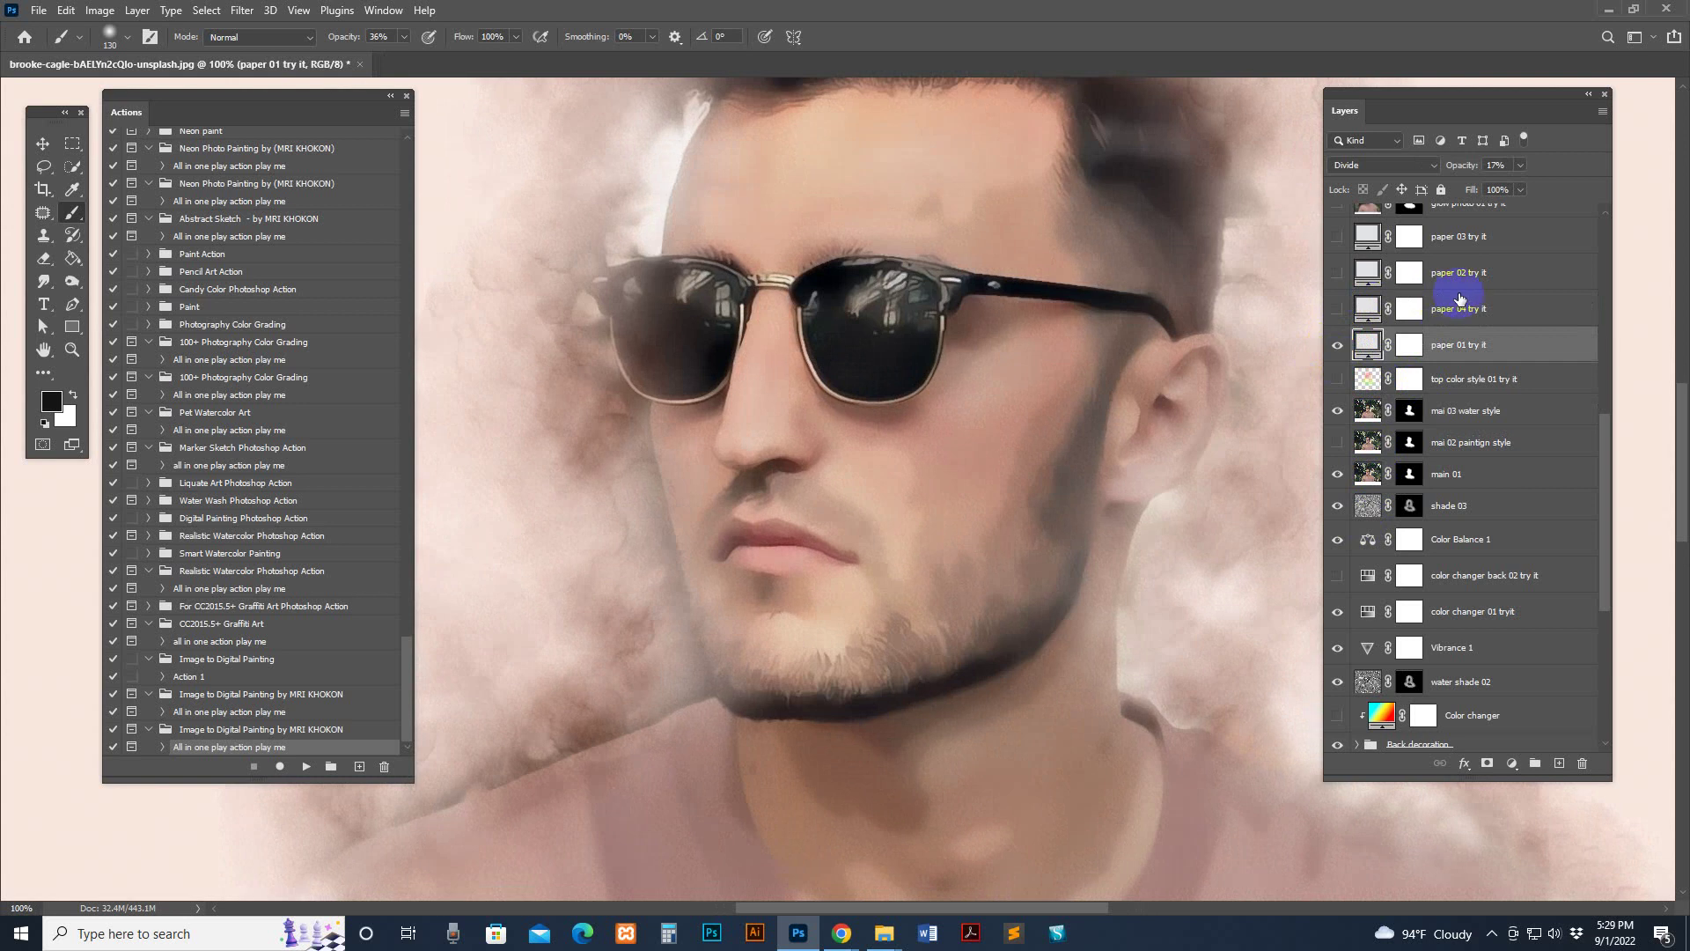
Step: Hide "paper 01 try it" and preview the "paper 04 try it" texture alone by toggling it on and off
scroll(1453, 275, up, 1)
click(1337, 376)
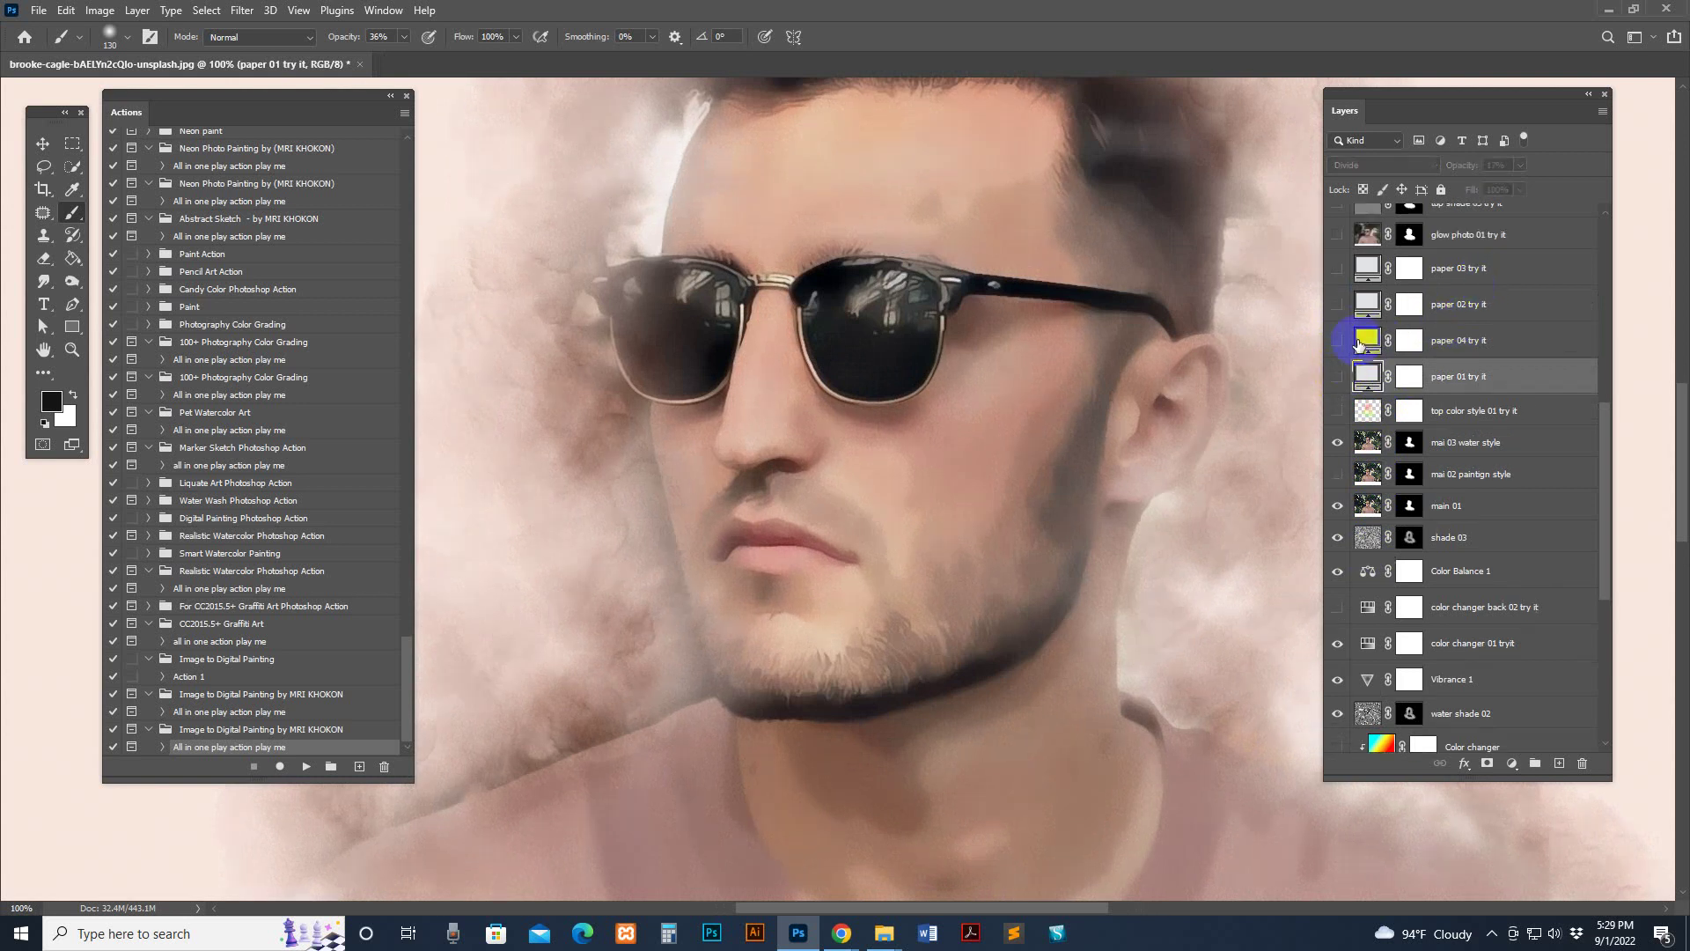
click(1358, 345)
click(1336, 343)
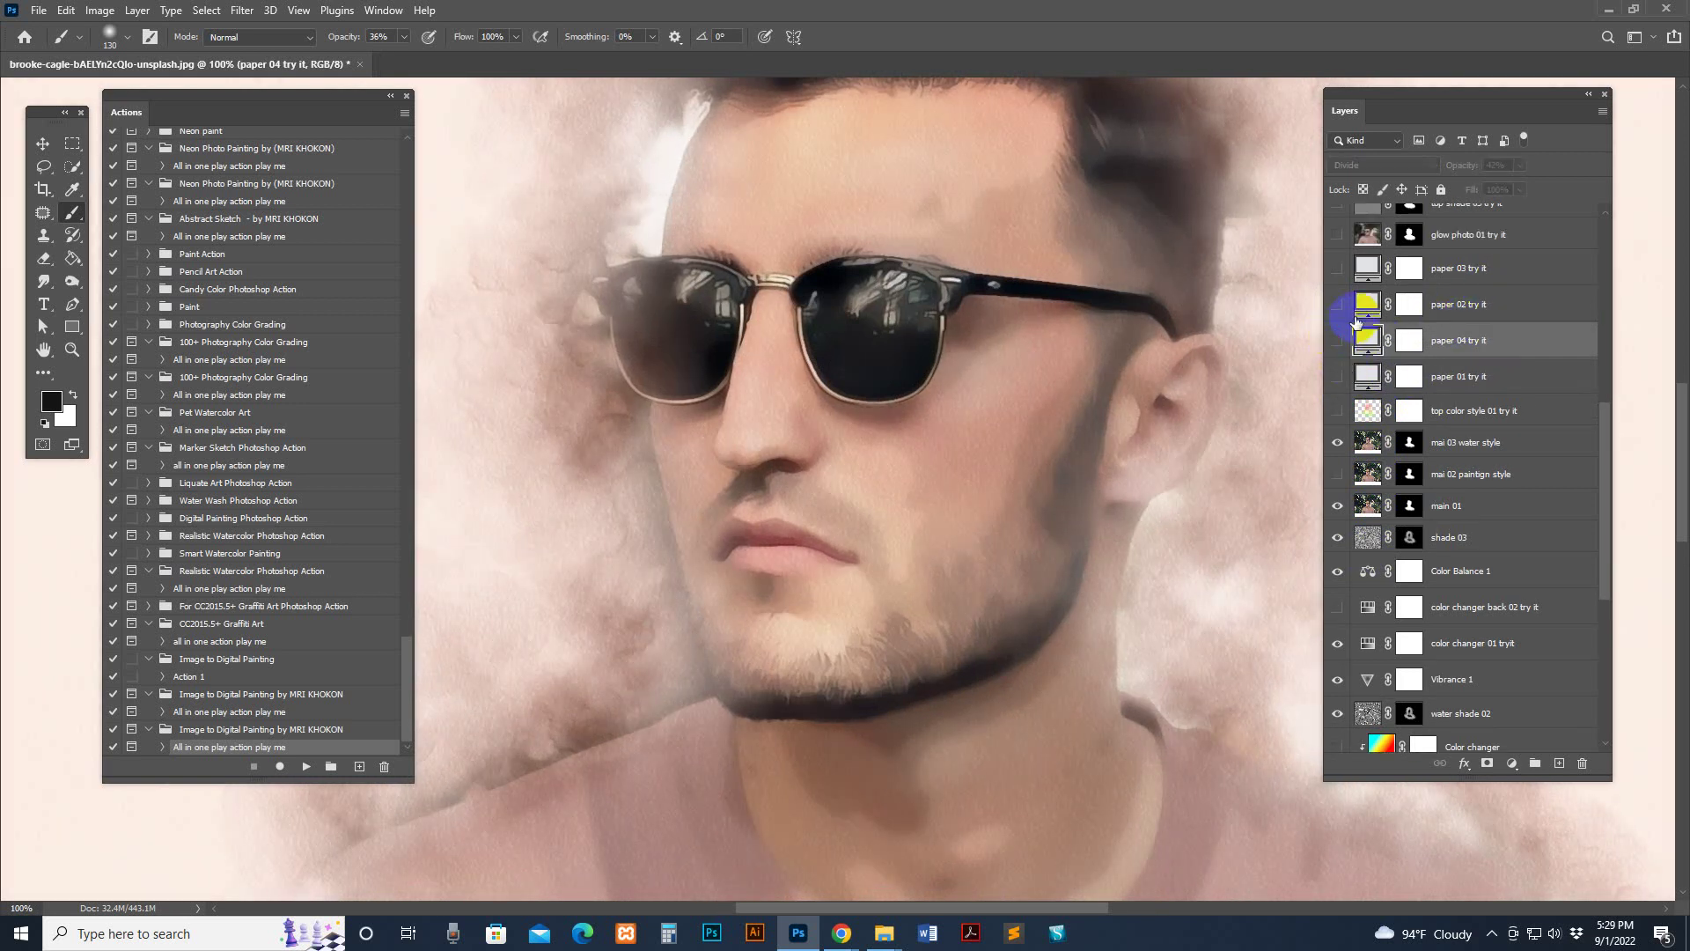
click(1336, 344)
Step: Preview the "paper 02 try it" and "paper 03 try it" textures one at a time, and restore "paper 01 try it"
click(1365, 303)
click(1336, 305)
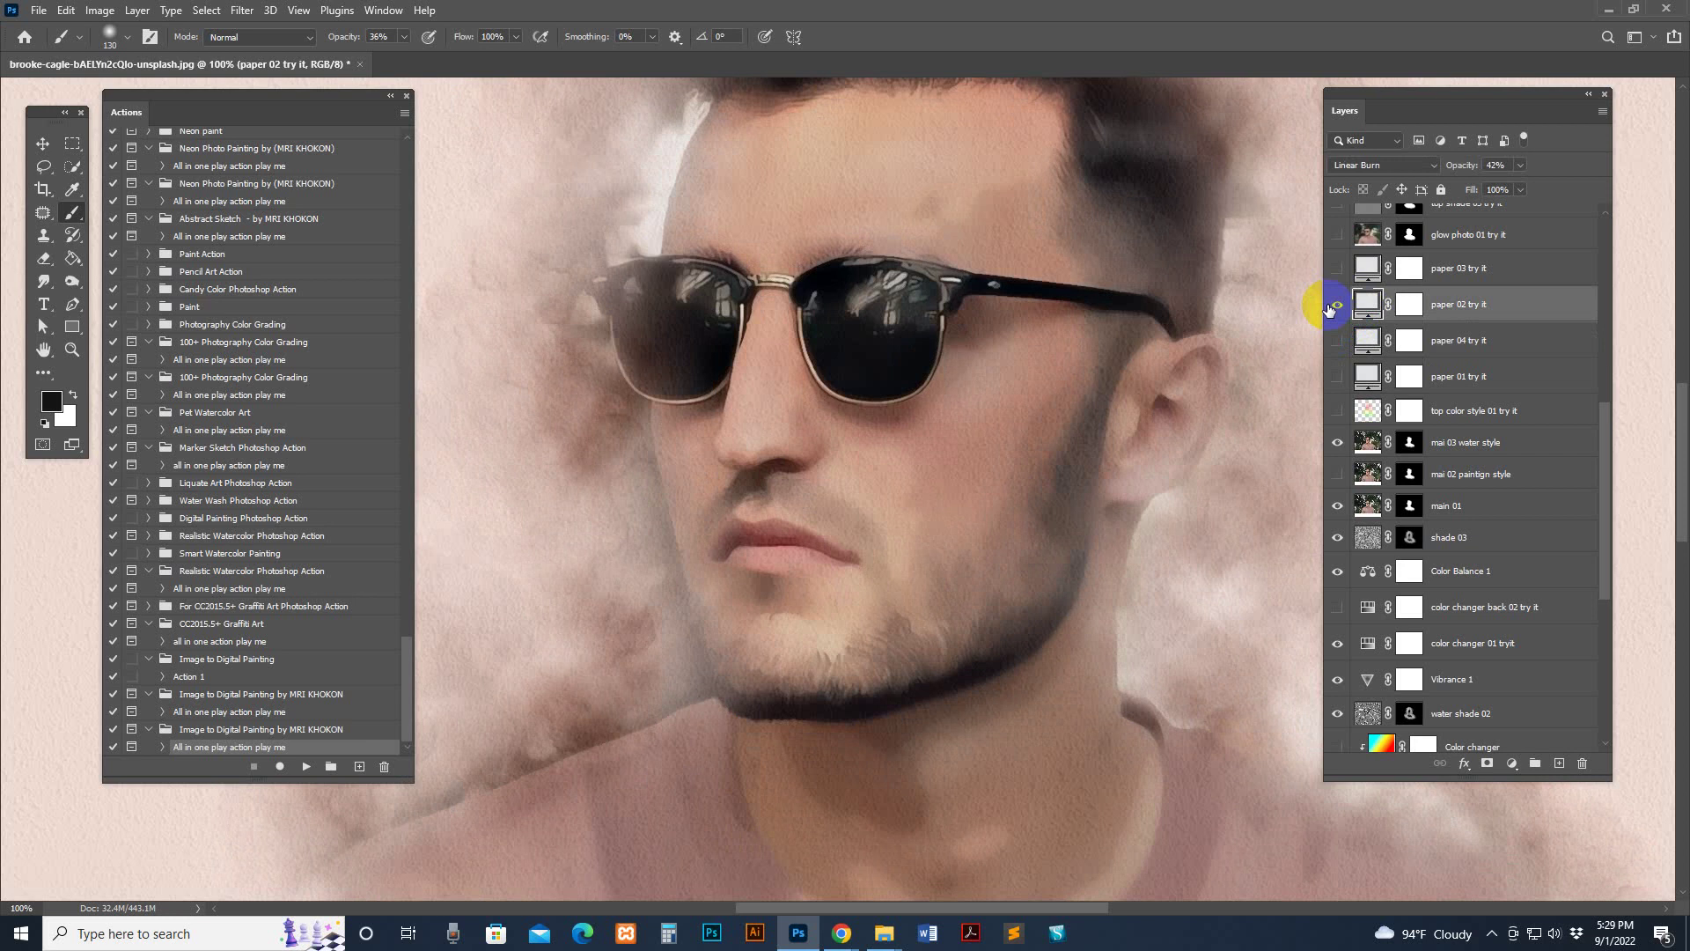
click(1336, 304)
click(1365, 268)
click(1335, 269)
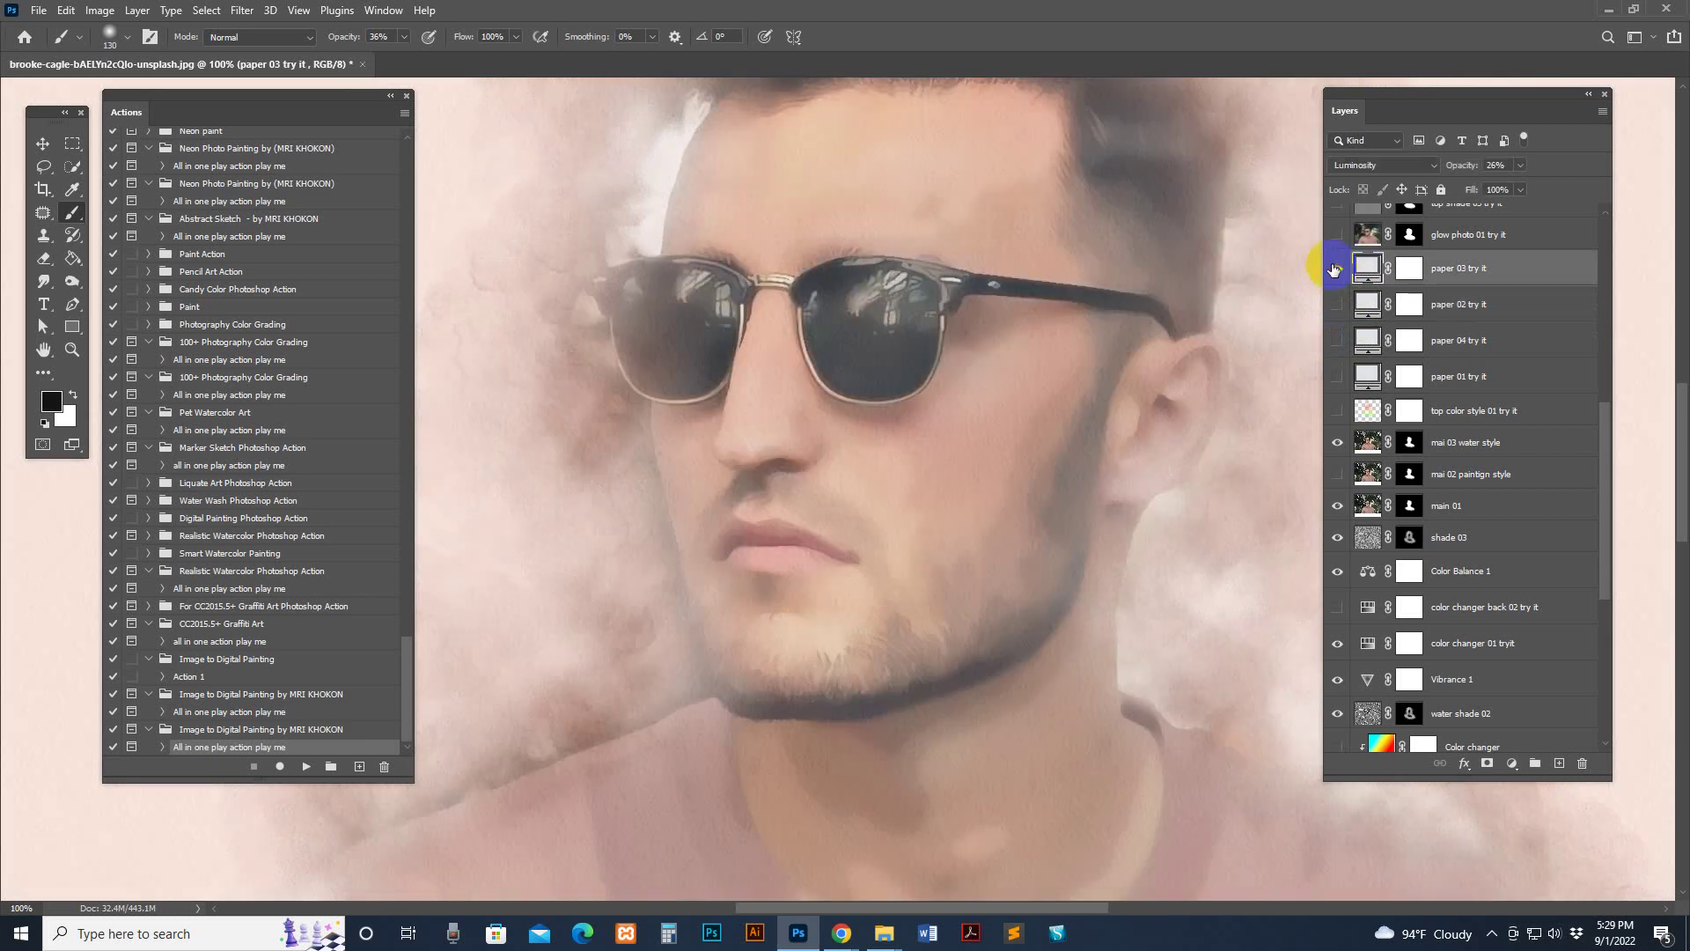
click(1335, 268)
click(1365, 376)
click(1336, 377)
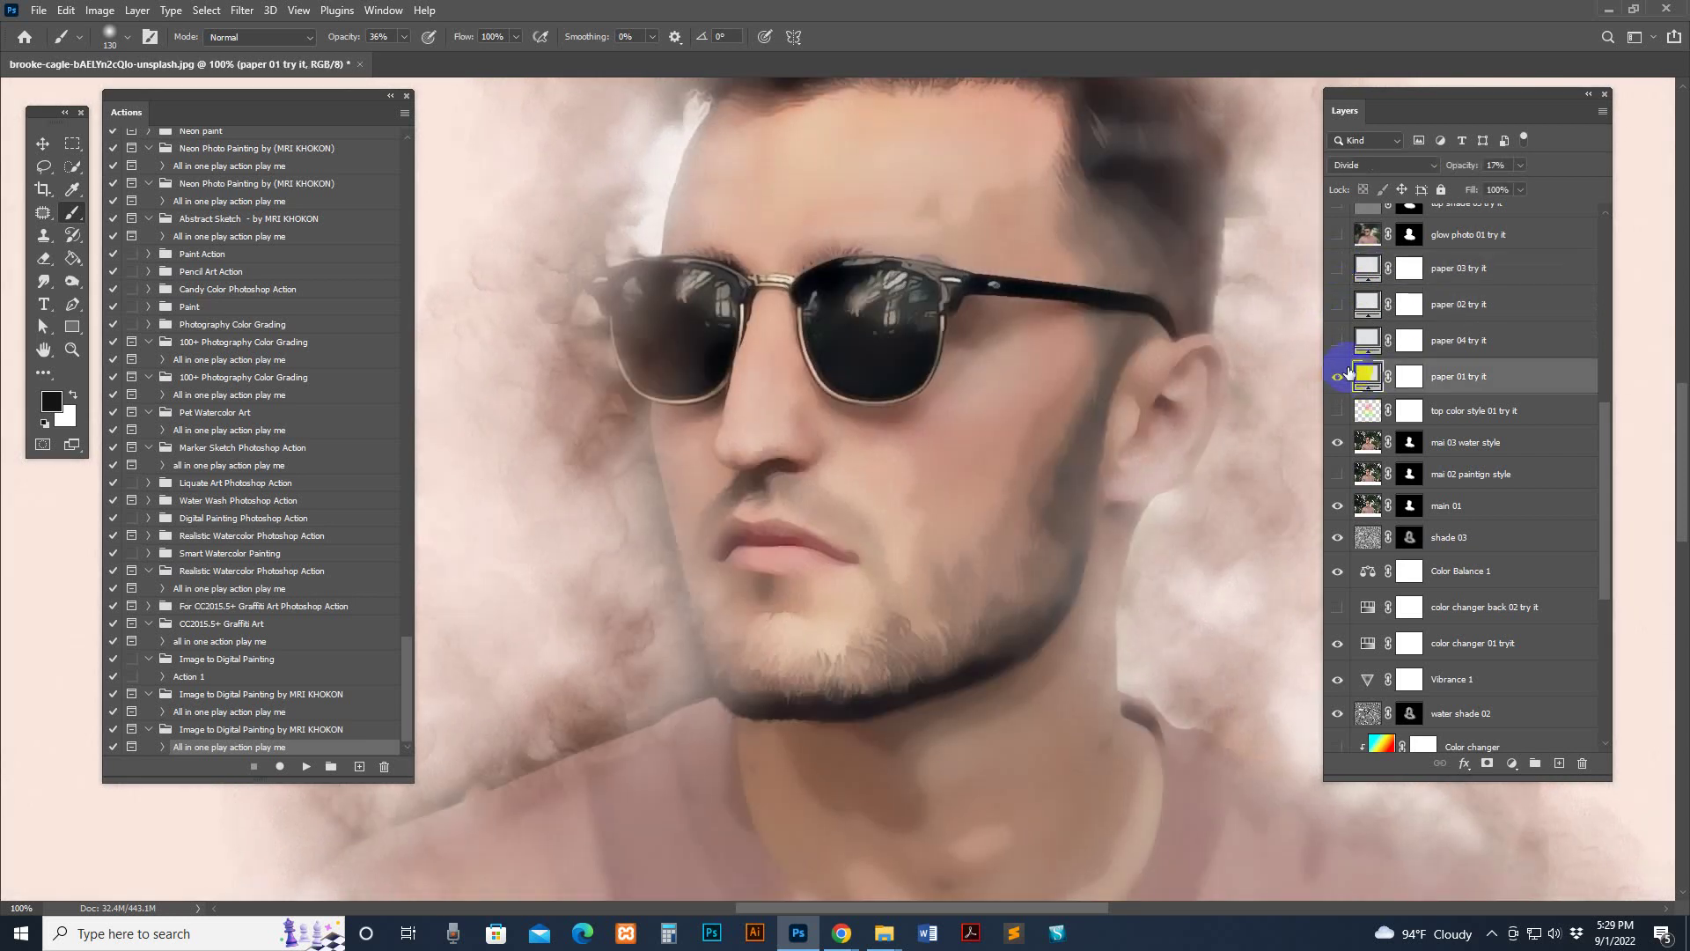
Step: Show the "top color style 01 try it" layer and compare the whole portrait with and without its color overlay
click(1503, 407)
click(1336, 410)
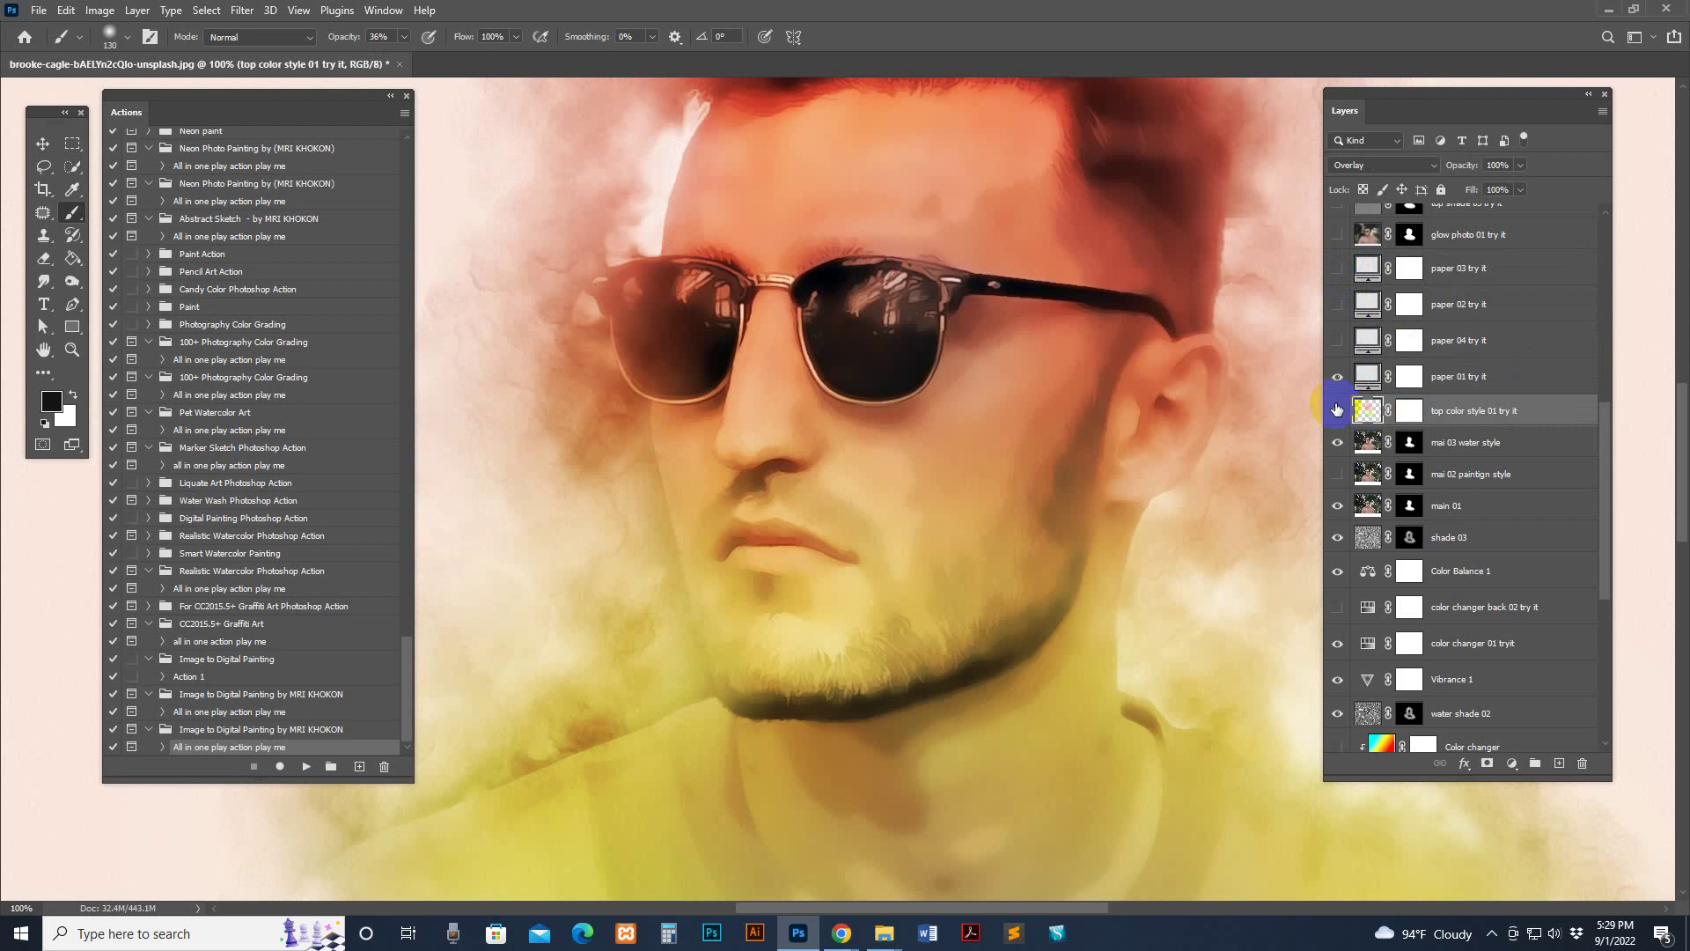
key(ctrl+minus)
key(ctrl+minus)
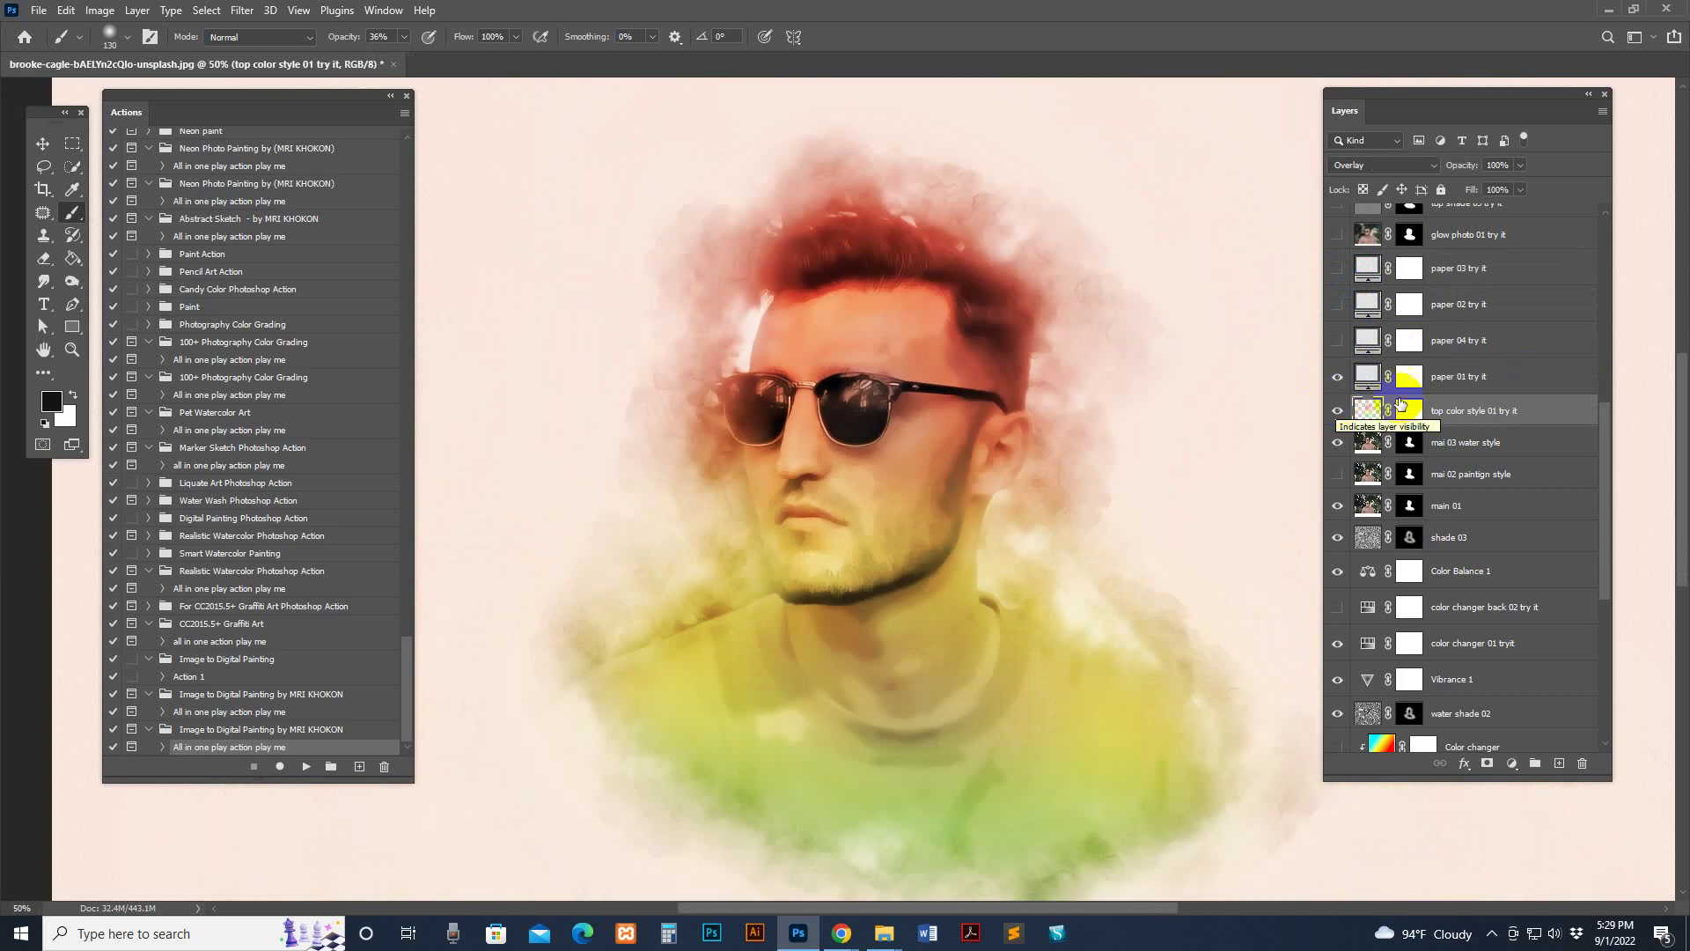
click(1337, 410)
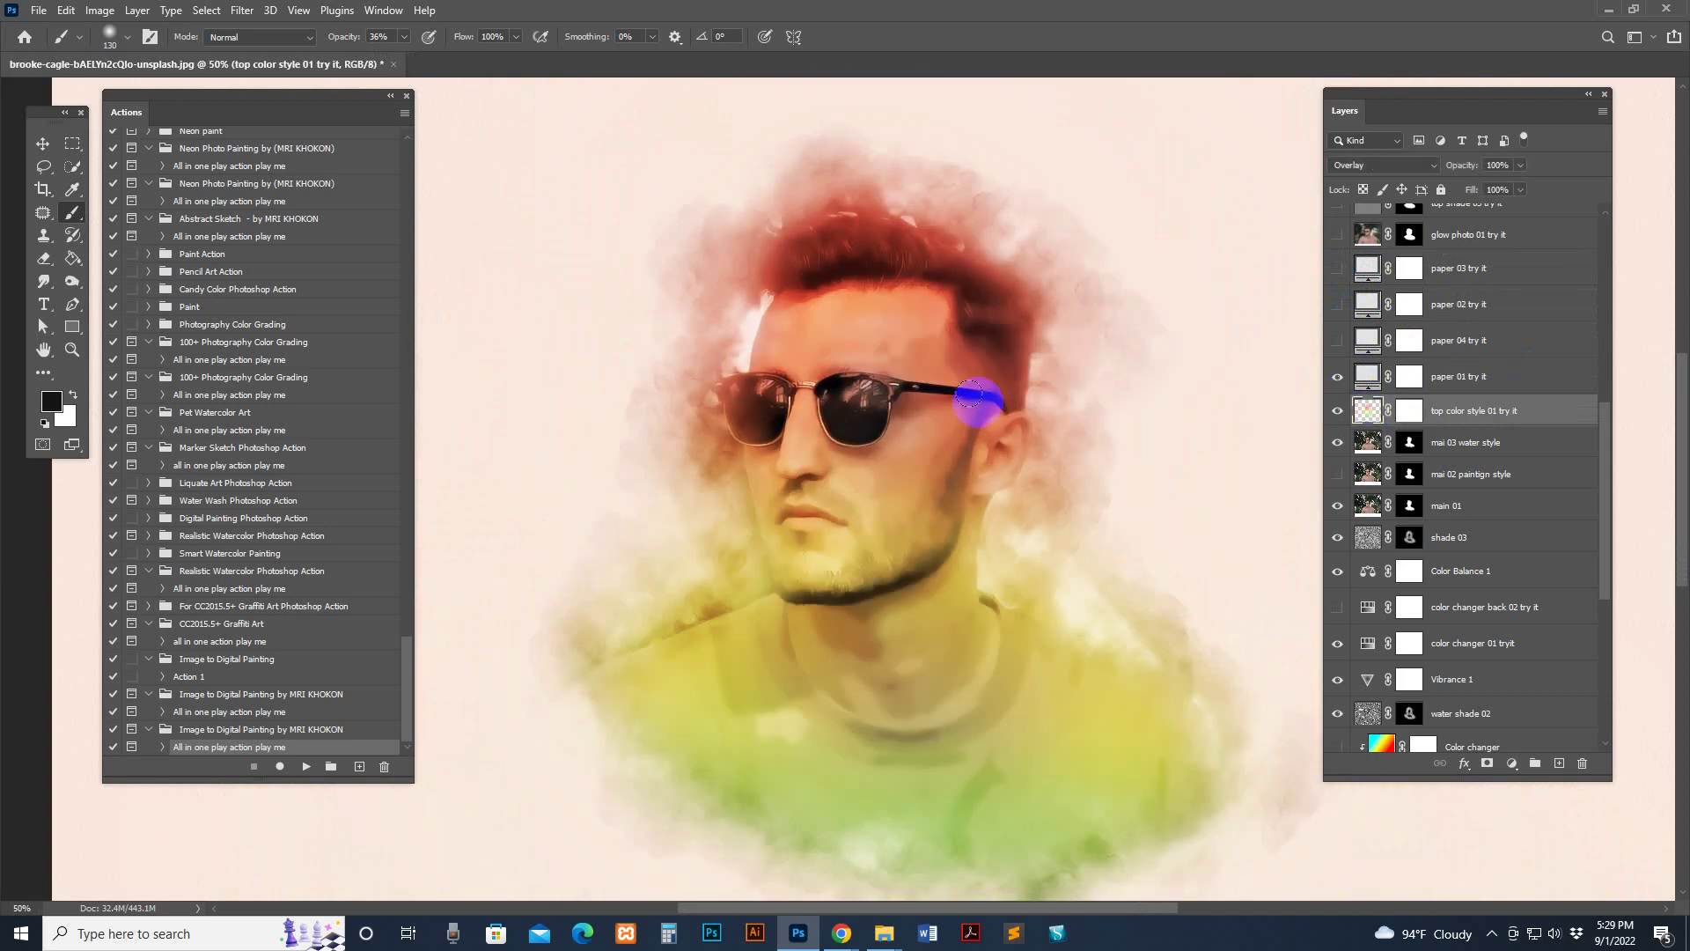
click(1337, 411)
click(1337, 411)
Step: Target the layer mask of "top color style 01 try it" and enlarge the brush to 300 px
click(1409, 410)
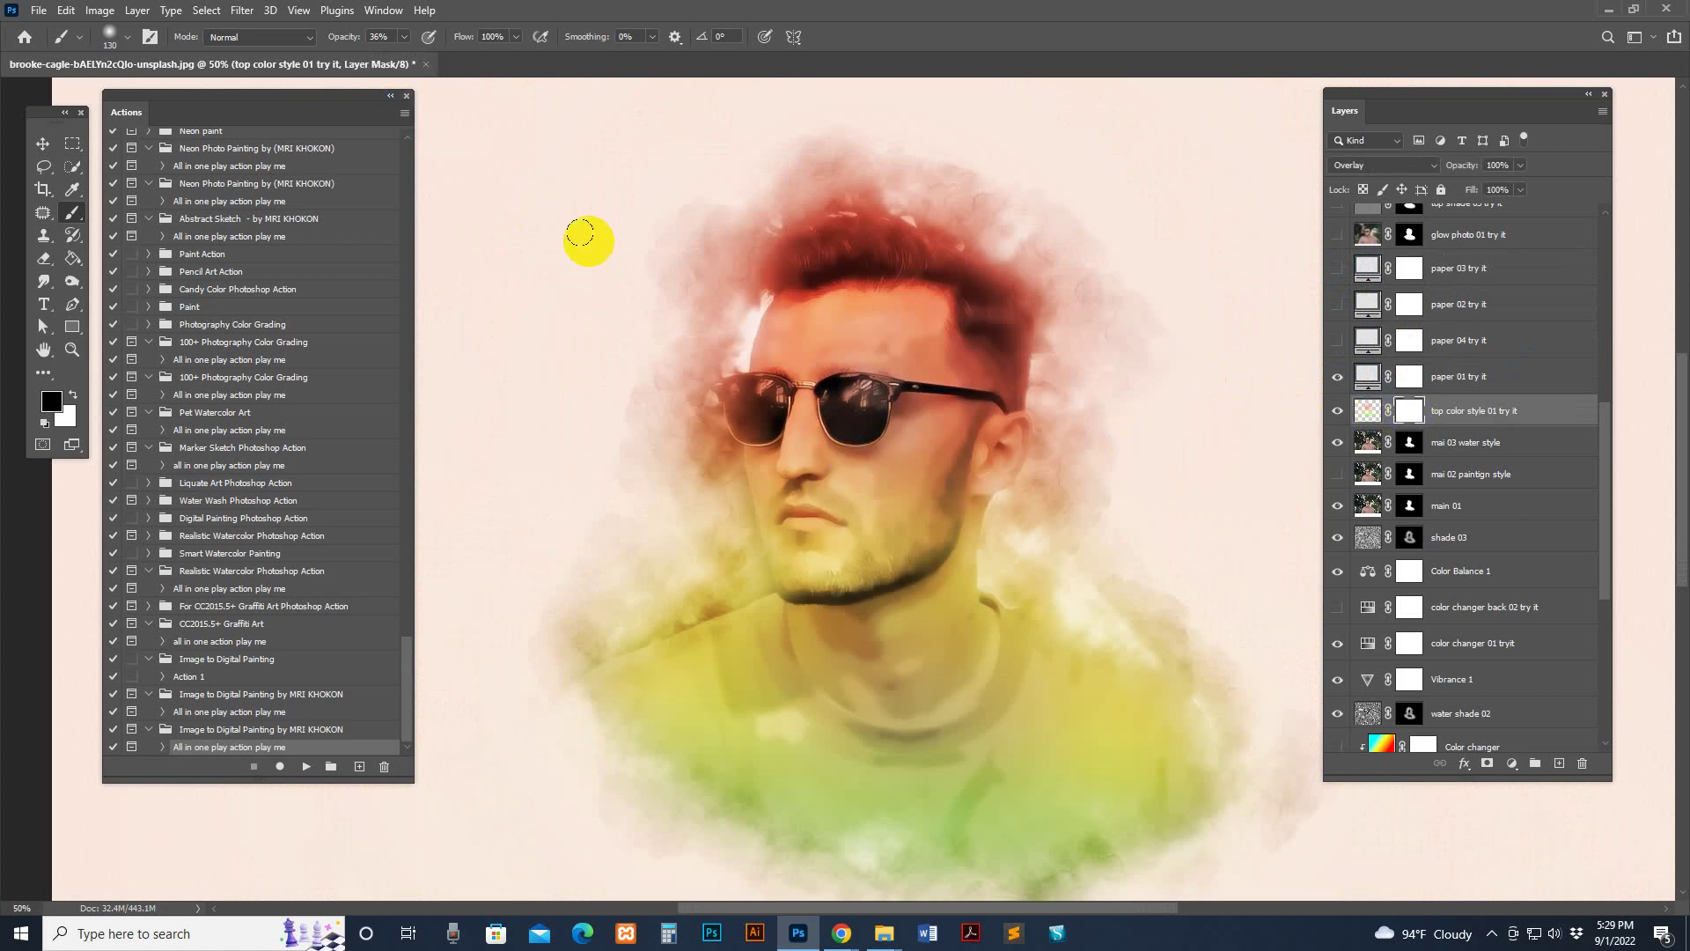
key(bracketright)
key(bracketright)
key(bracketright)
key(bracketright)
key(bracketright)
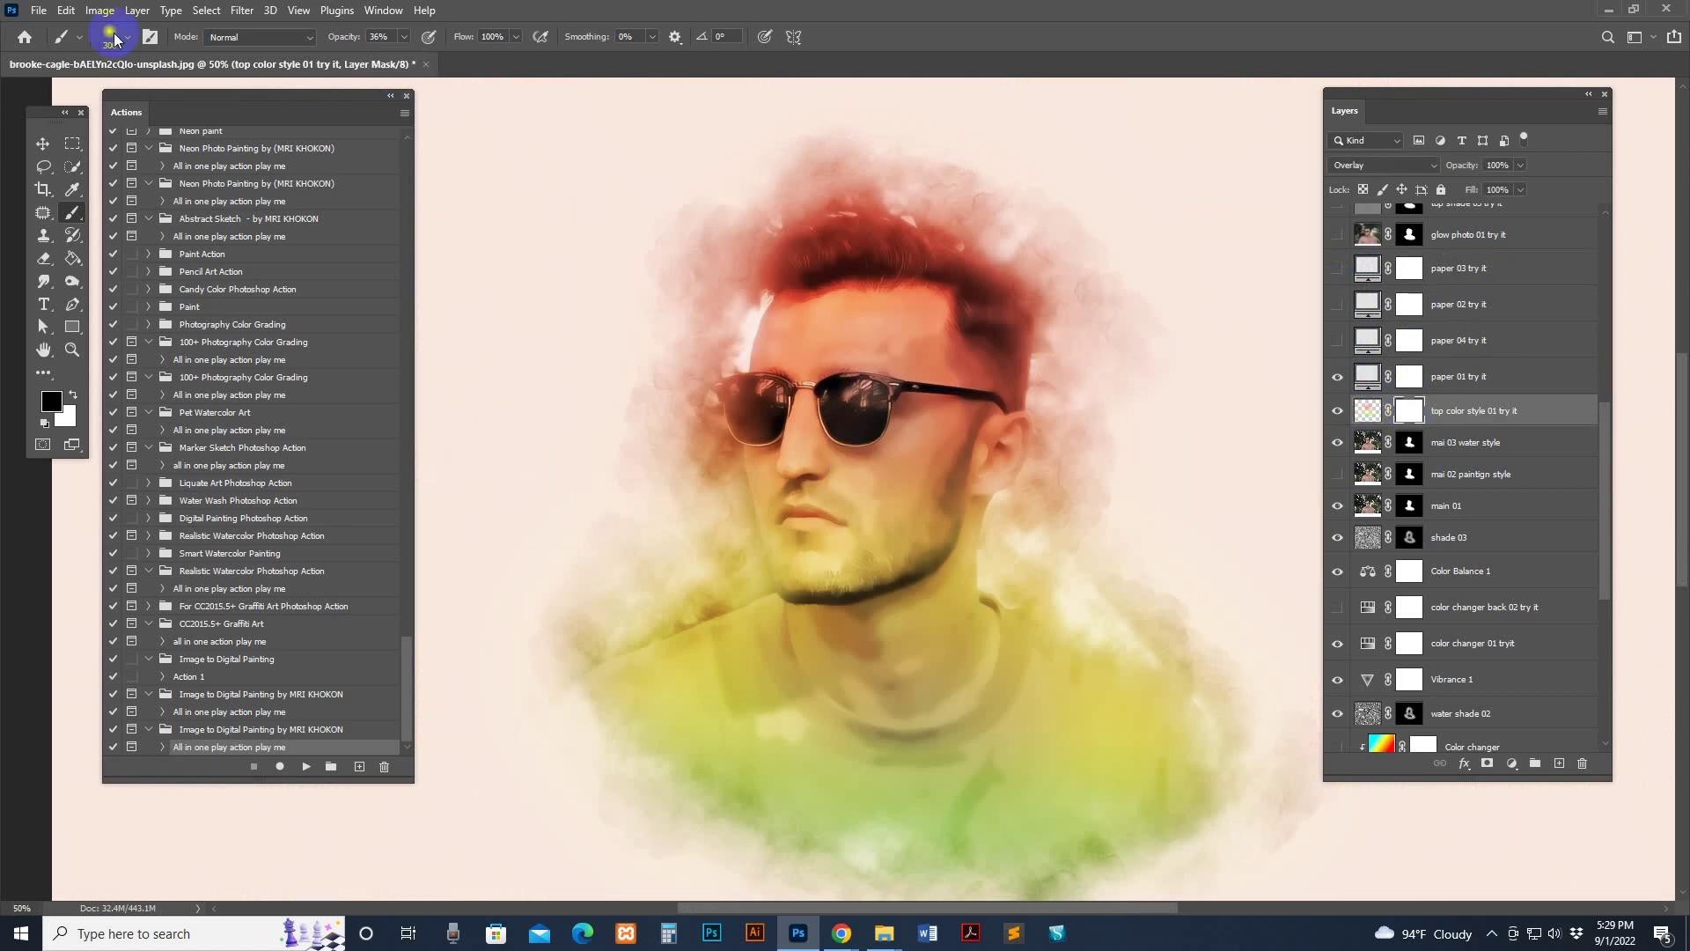
click(115, 39)
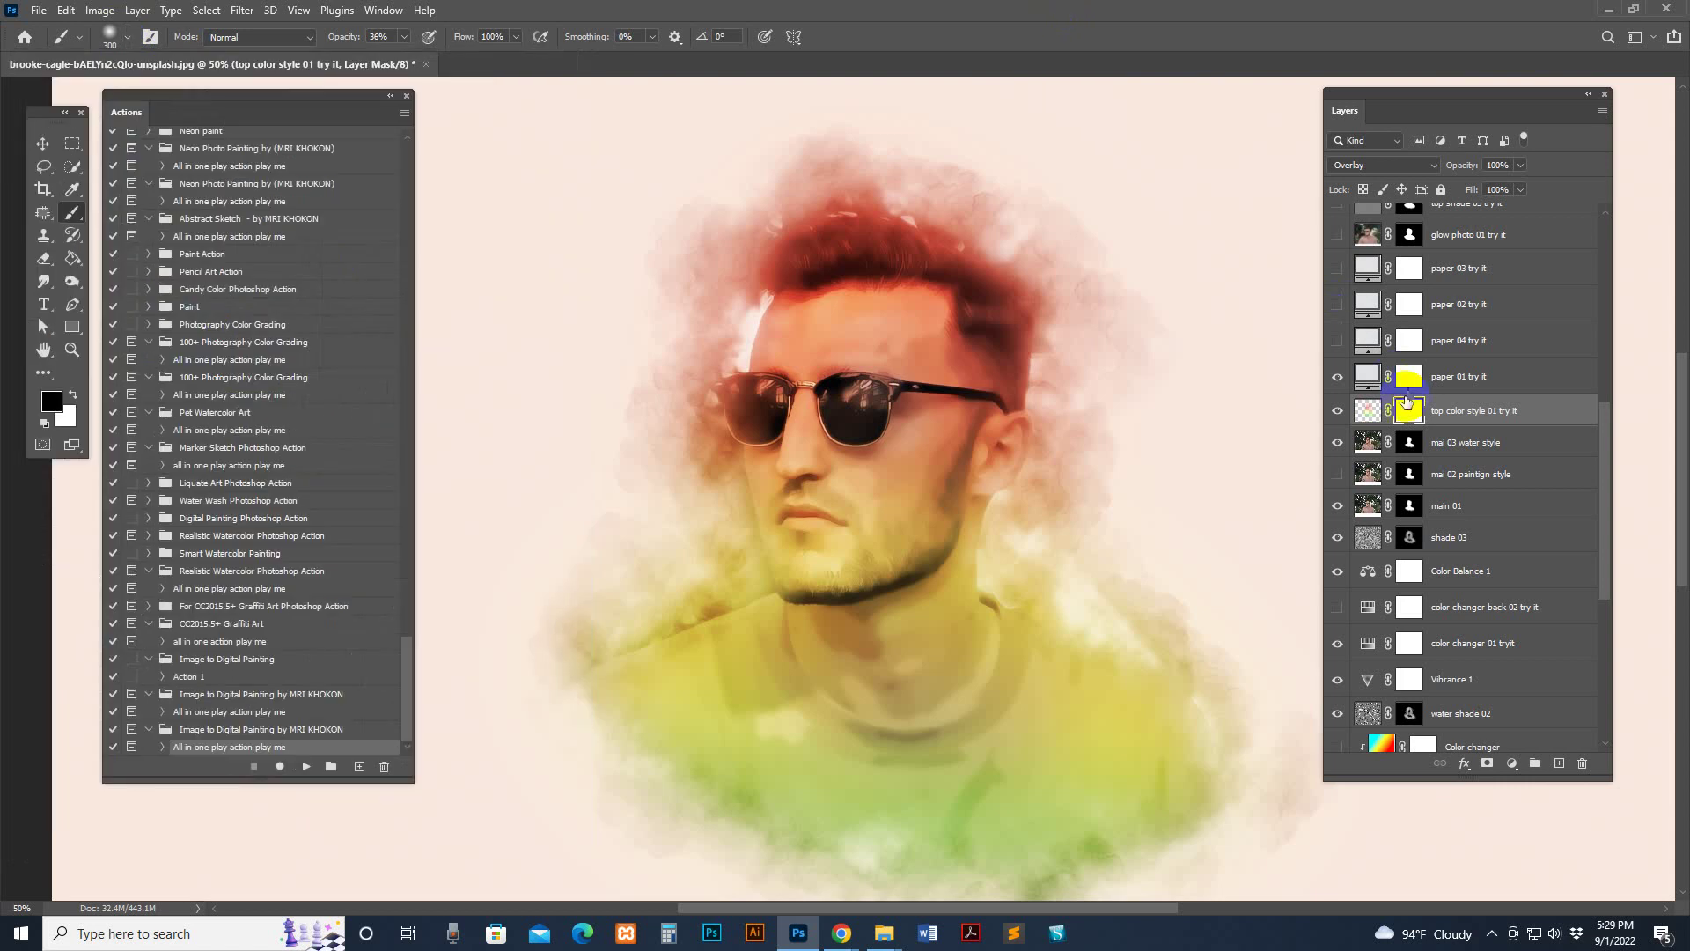
click(1367, 410)
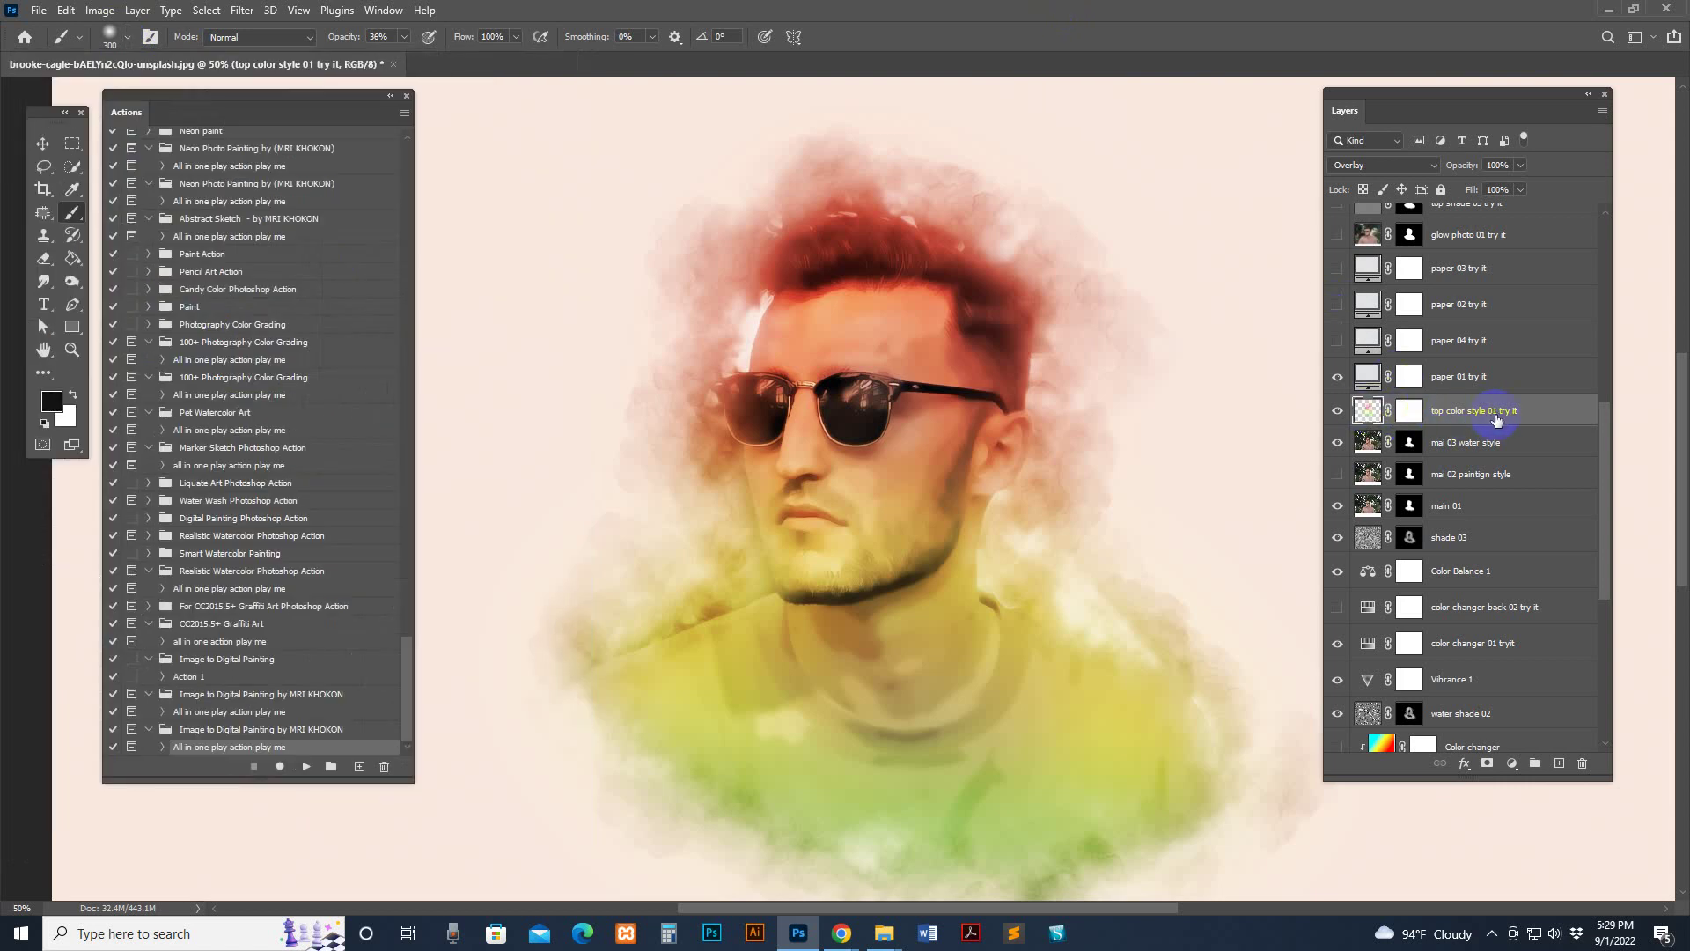
click(1408, 411)
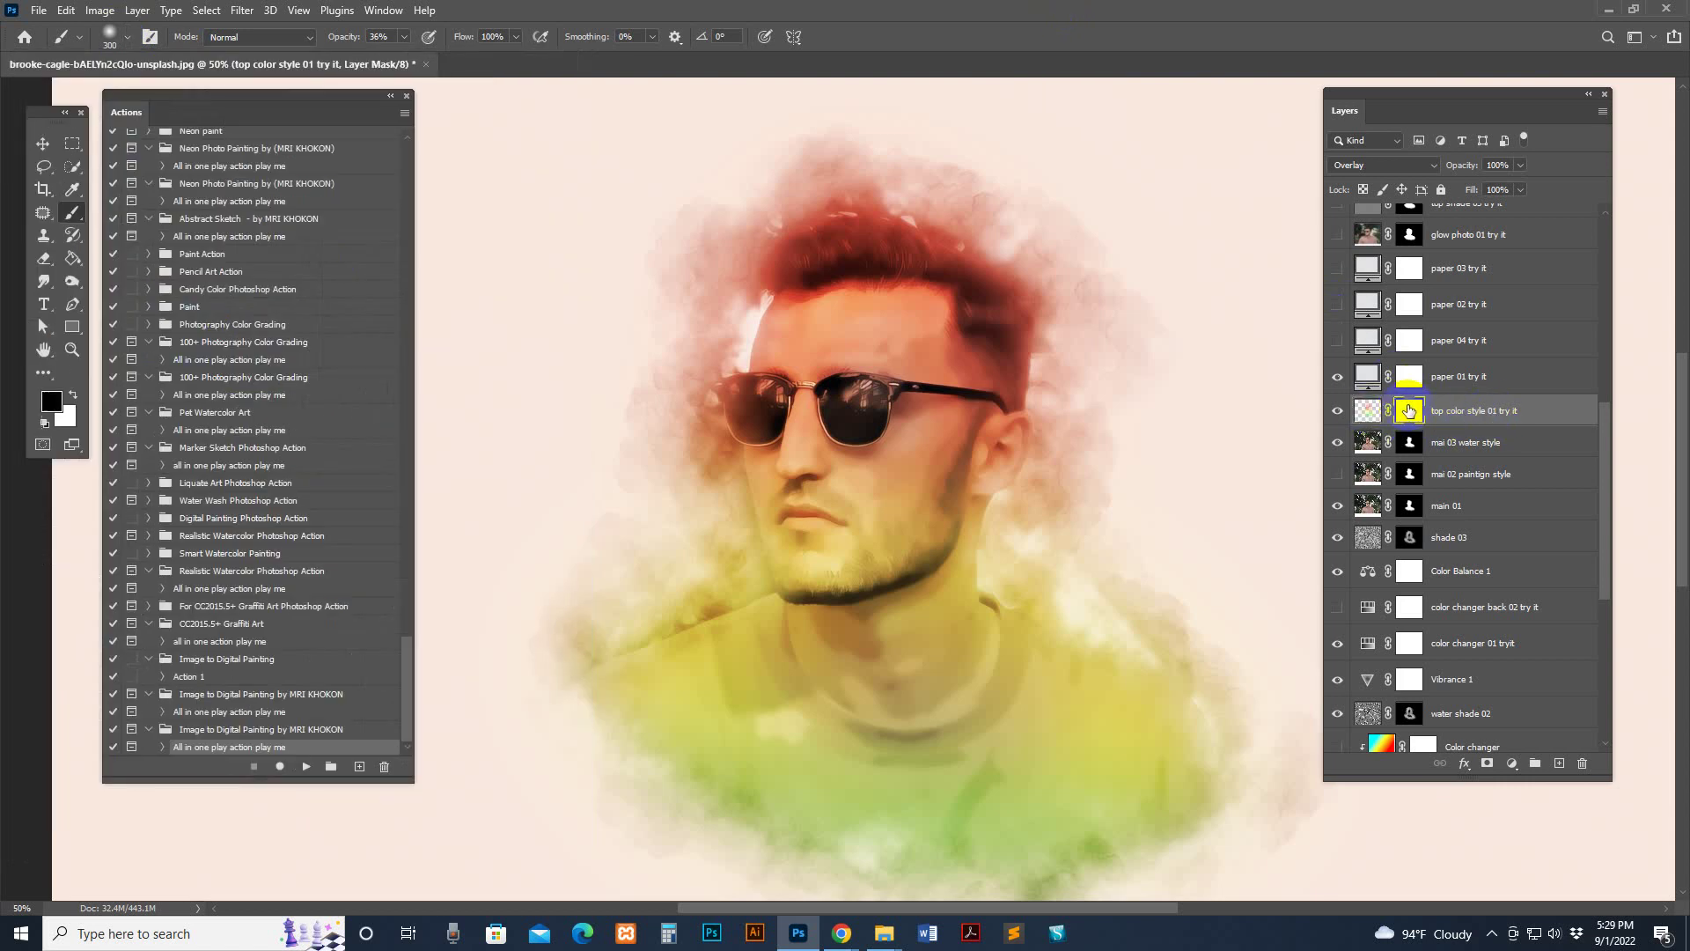
Step: Mask the color overlay off the face, neck and shirt with a 400 px black brush, and reduce the brush to 250 px
key(bracketright)
drag(775, 450, 790, 470)
mouse_move(784, 412)
mouse_down()
mouse_move(804, 490)
mouse_move(728, 683)
mouse_move(1042, 748)
mouse_move(808, 823)
mouse_up()
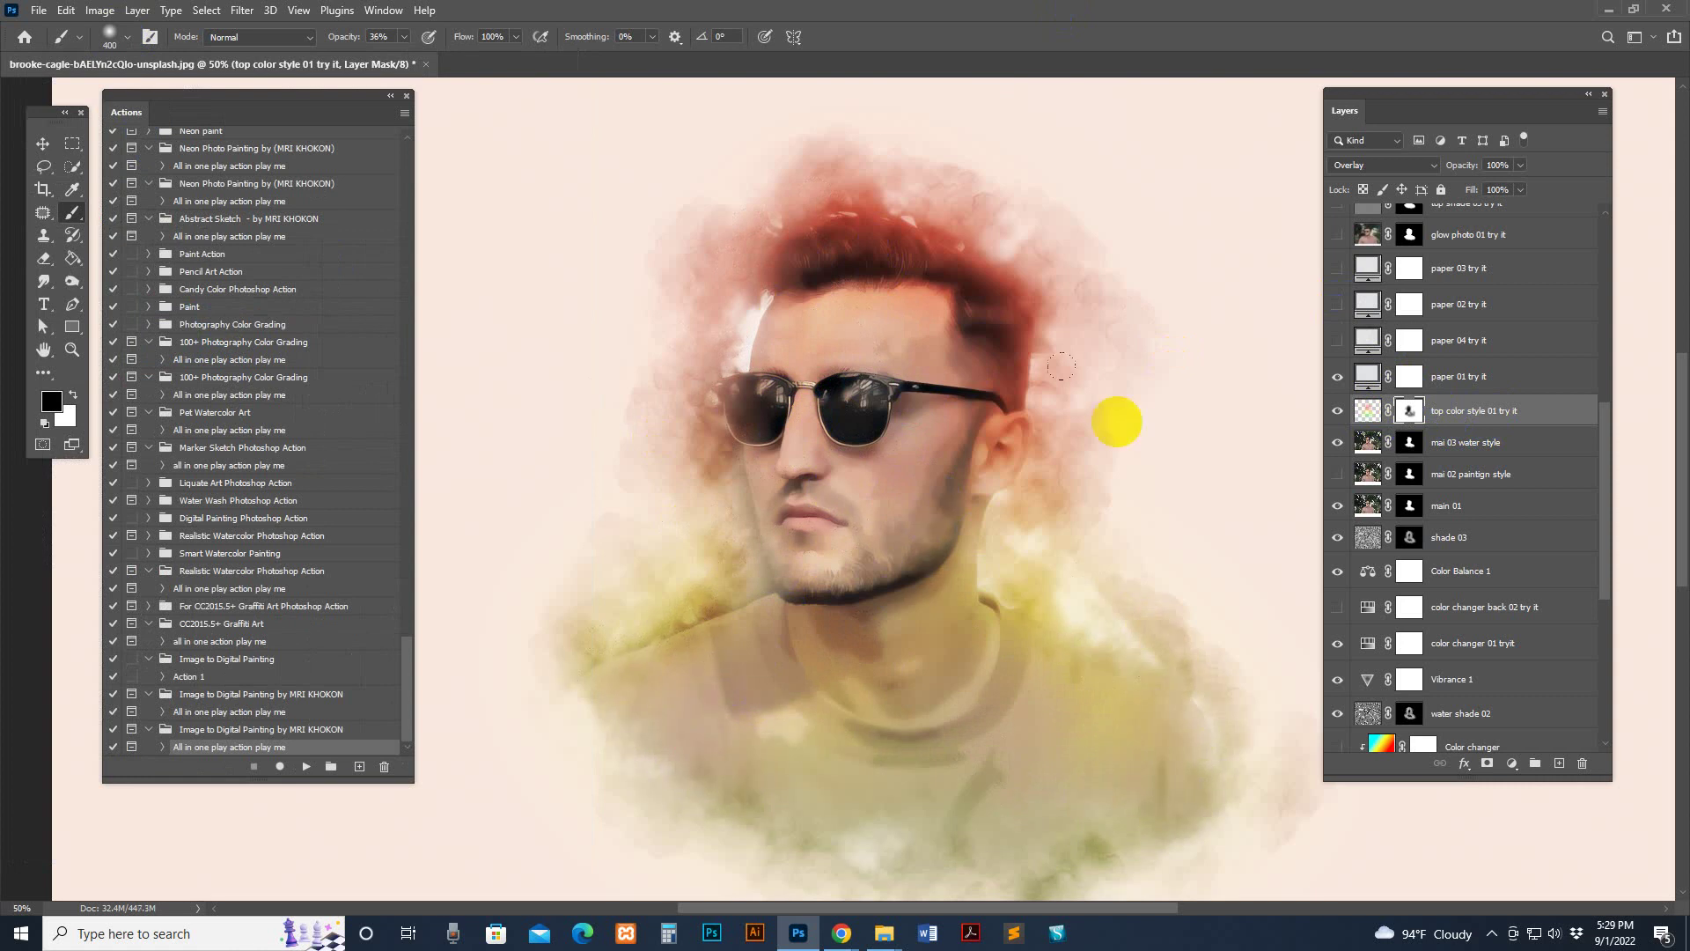
key(bracketleft)
key(bracketleft)
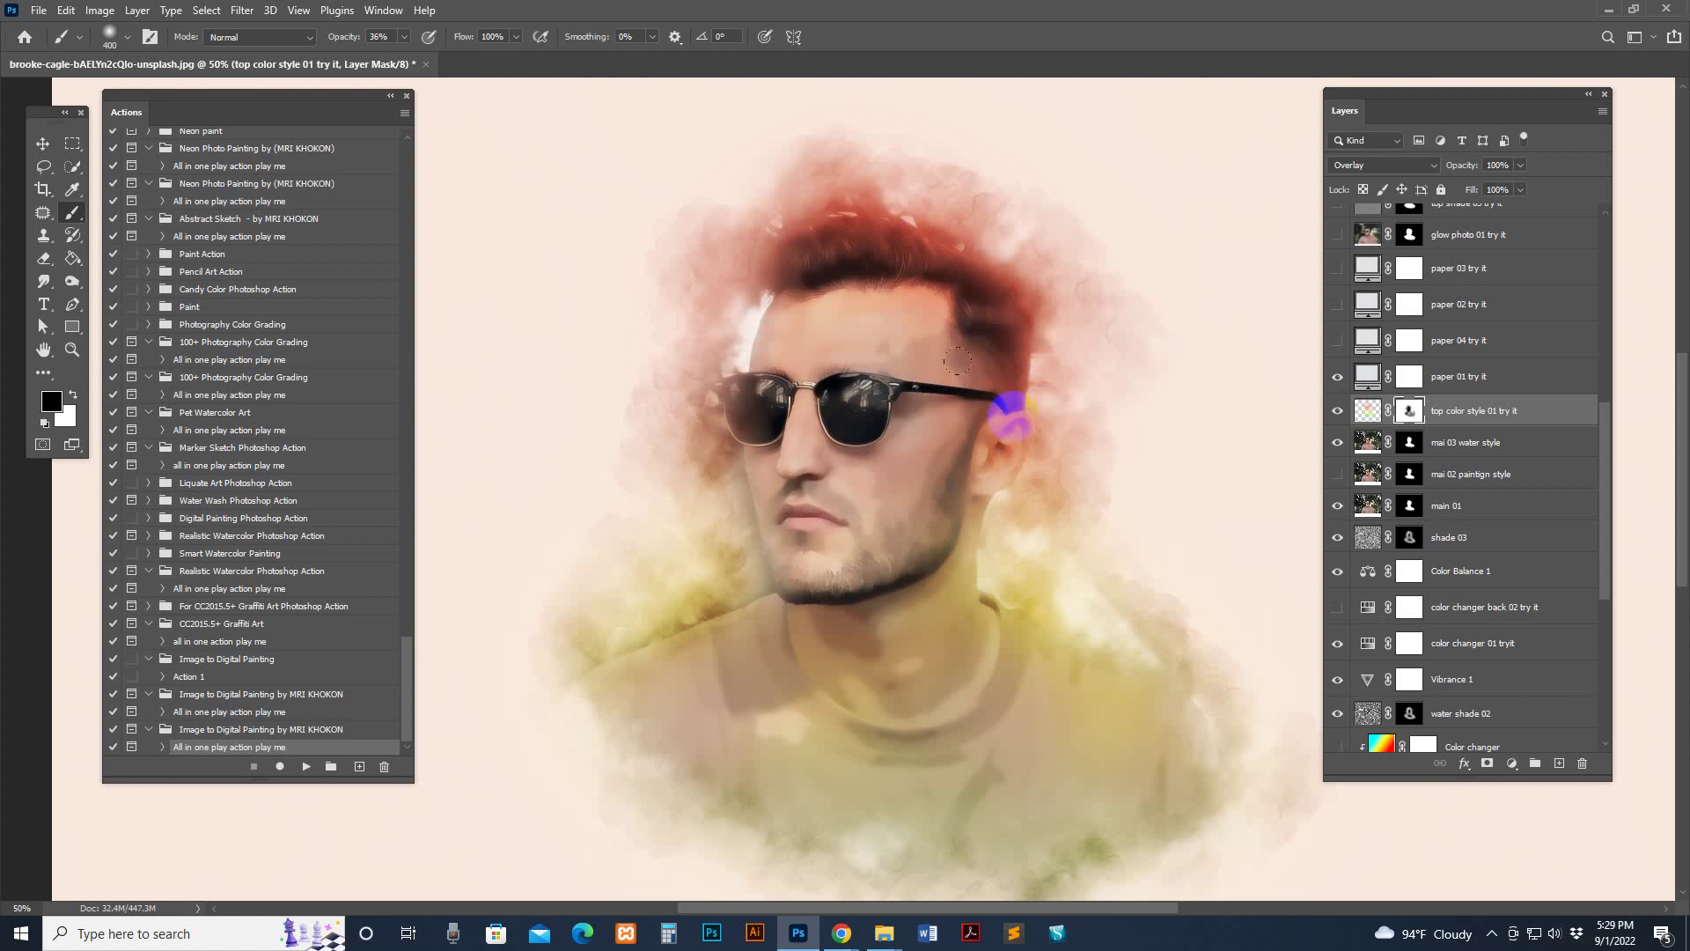
Step: Toggle "top color style 01 try it" to check the masked overlay and leave the layer hidden
click(1367, 411)
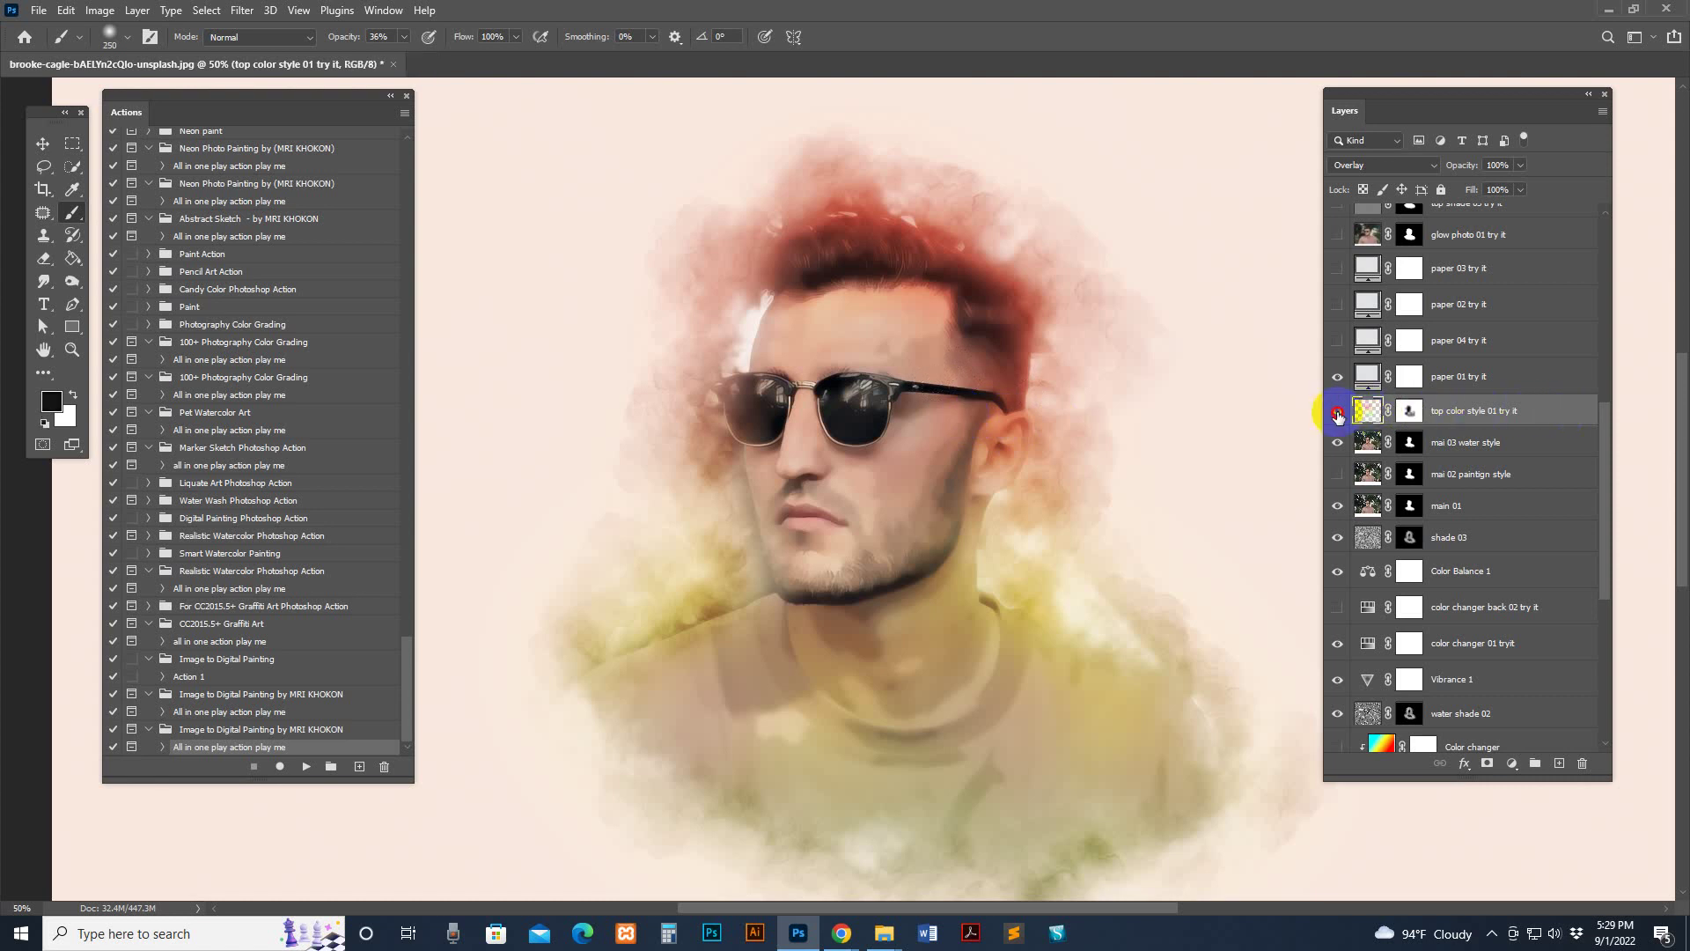
click(1337, 411)
click(1337, 413)
click(1337, 413)
Step: Set the hue of the "color changer 01 tryit" Hue/Saturation adjustment to +64
scroll(1461, 573, down, 2)
click(1362, 547)
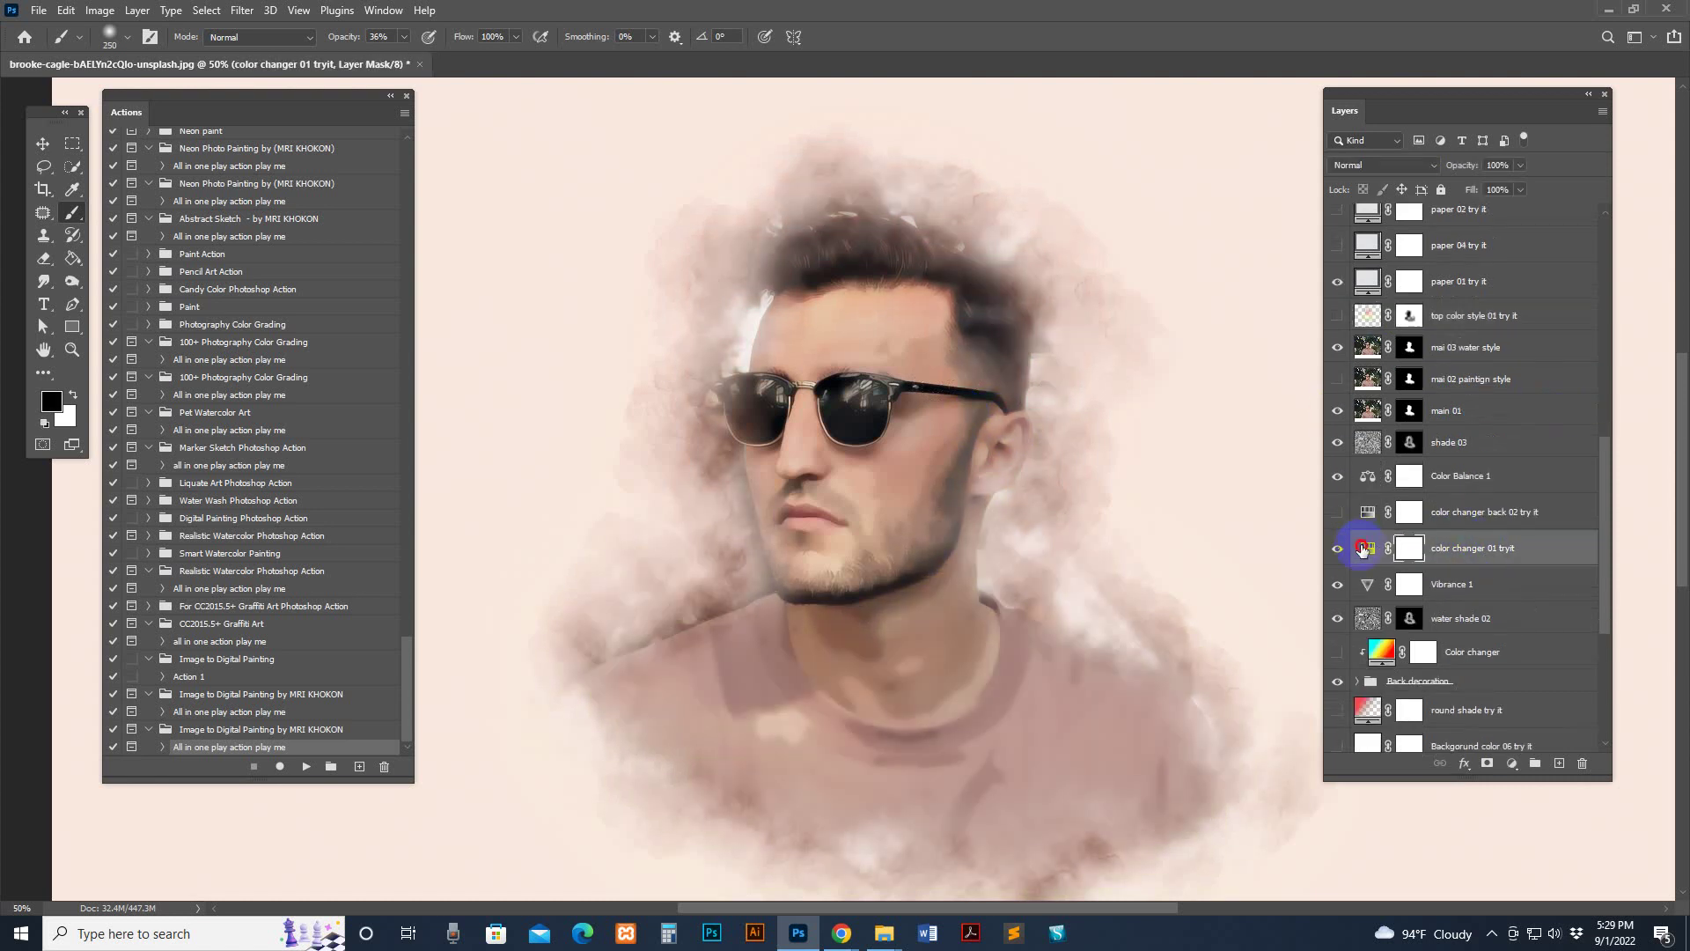
double_click(1362, 548)
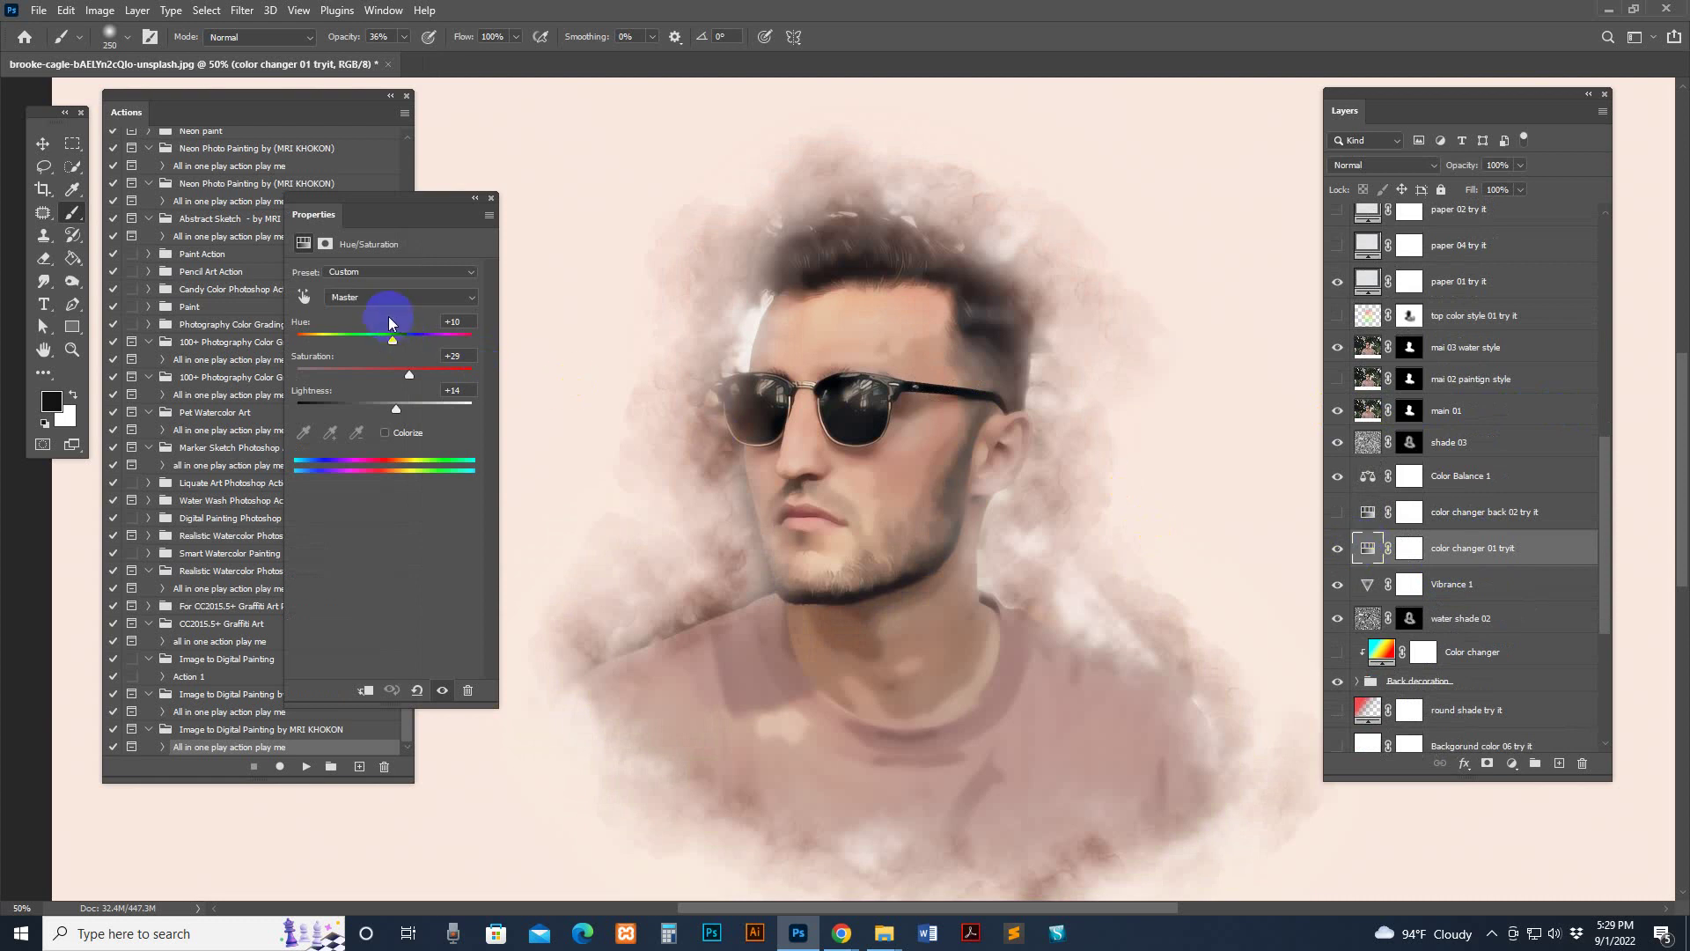
drag(392, 339, 465, 341)
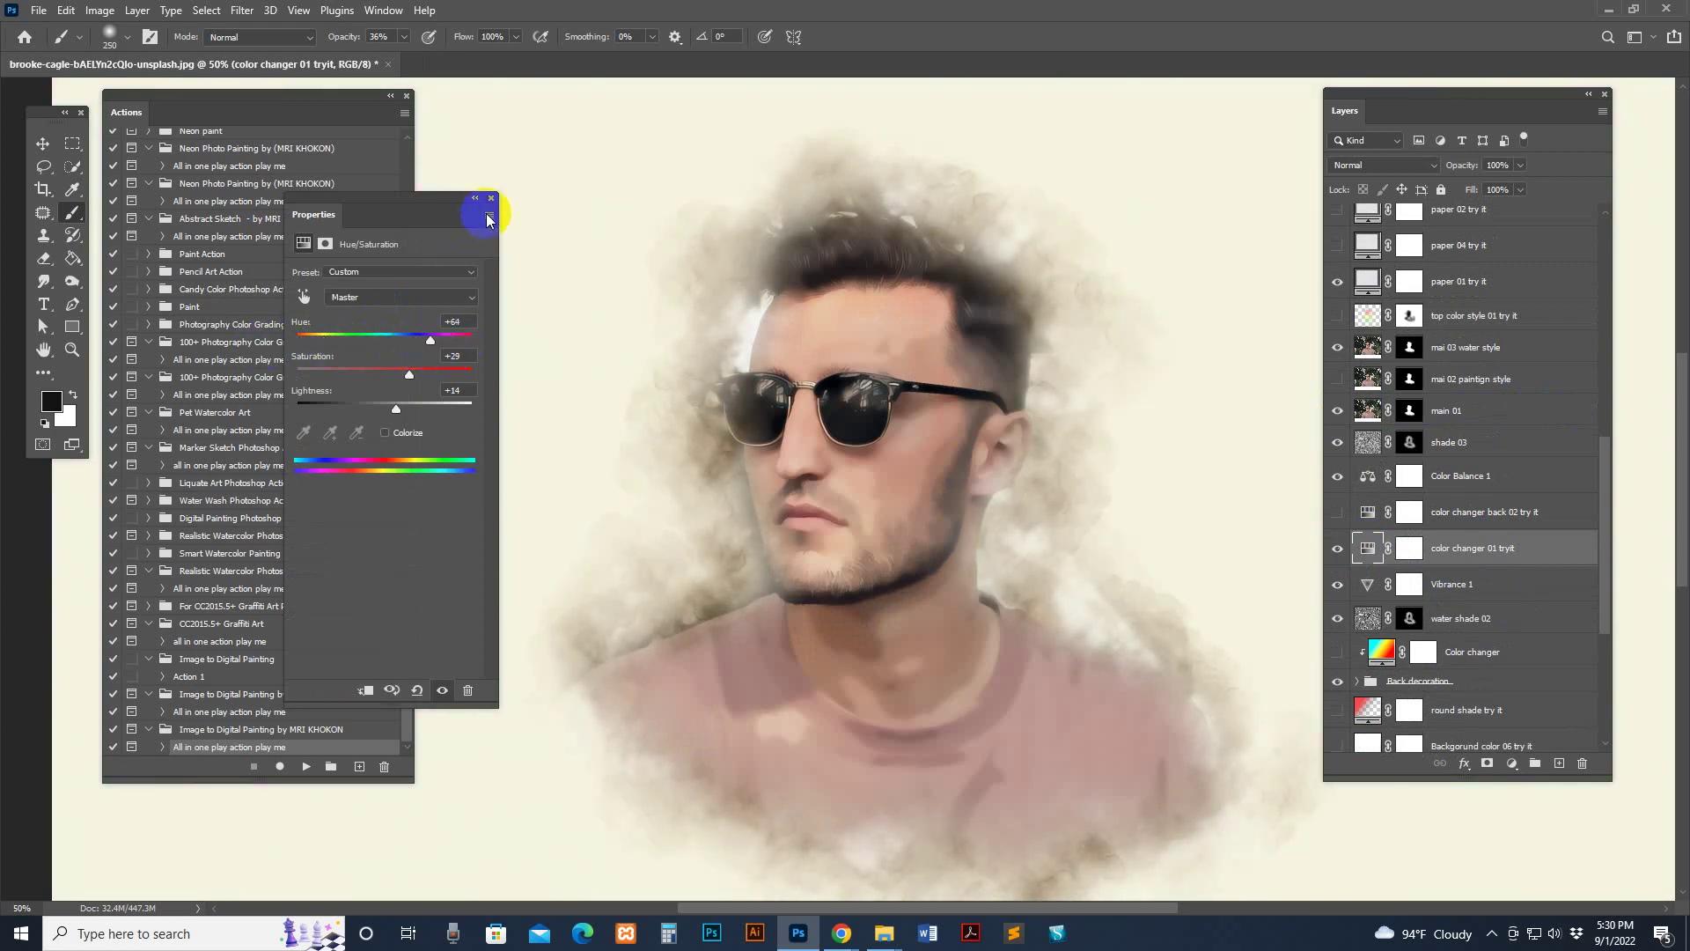
click(491, 197)
Step: Show the "Color changer" gradient layer to tint the watercolor shading behind the man
scroll(1488, 529, down, 3)
click(1486, 528)
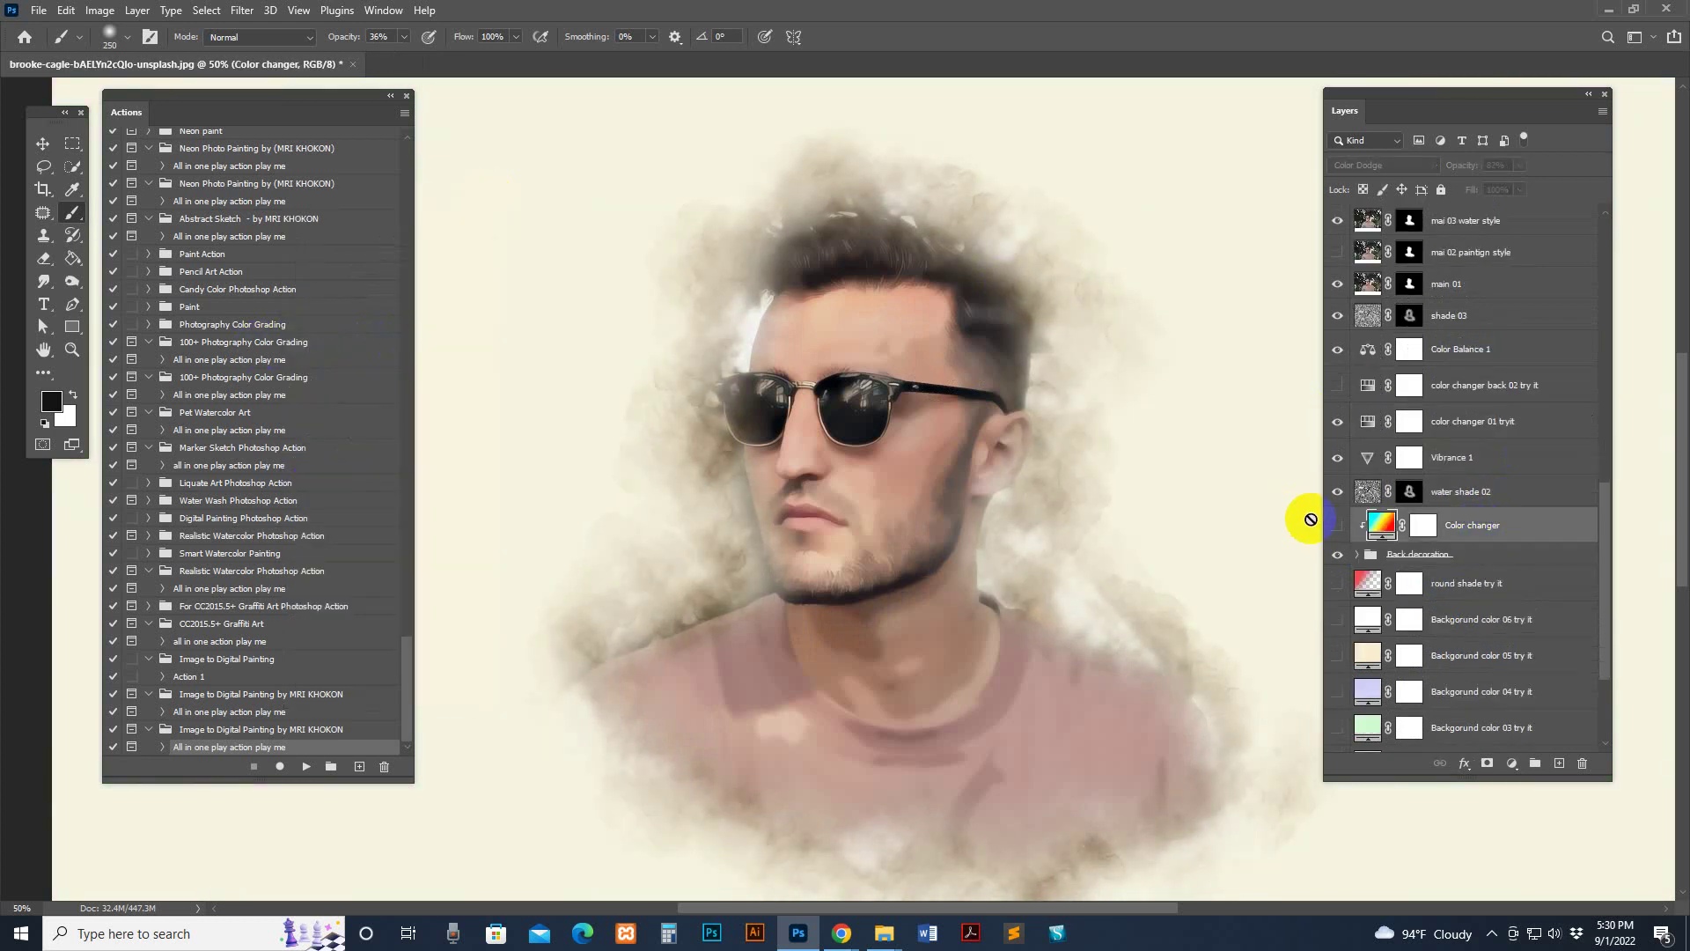
click(1337, 526)
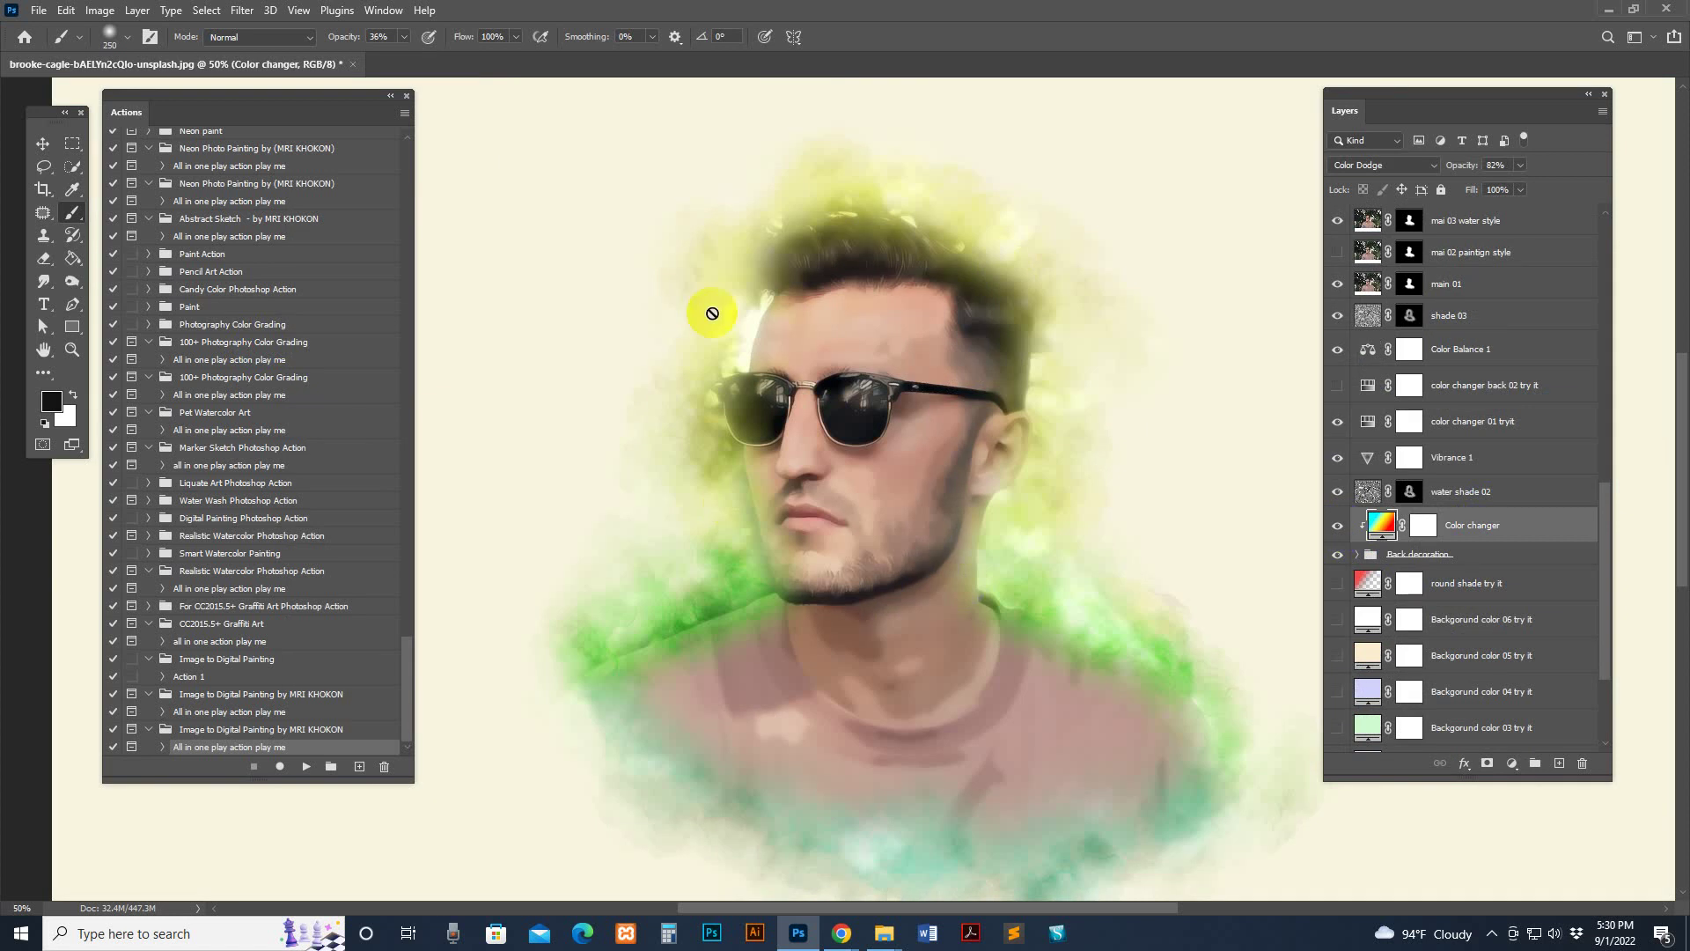
Step: Mask the "Color changer" gradient off the shading beside and below the man with a black brush enlarged to 400 px, and hide the layer
click(1337, 526)
click(1338, 526)
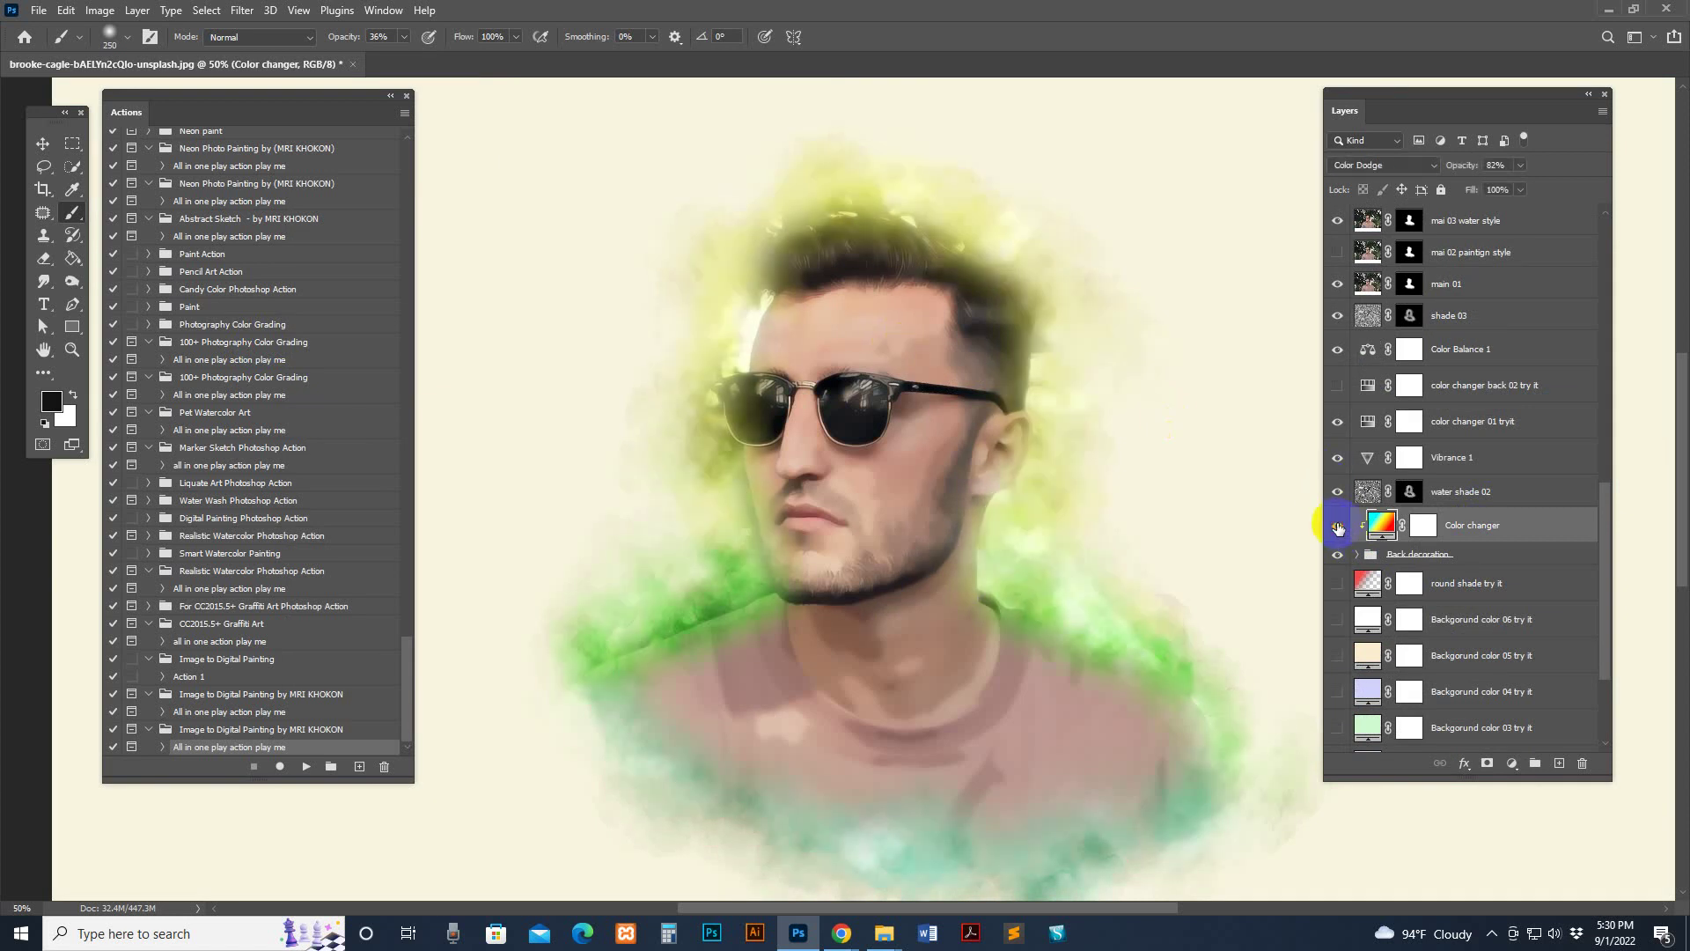
click(1415, 529)
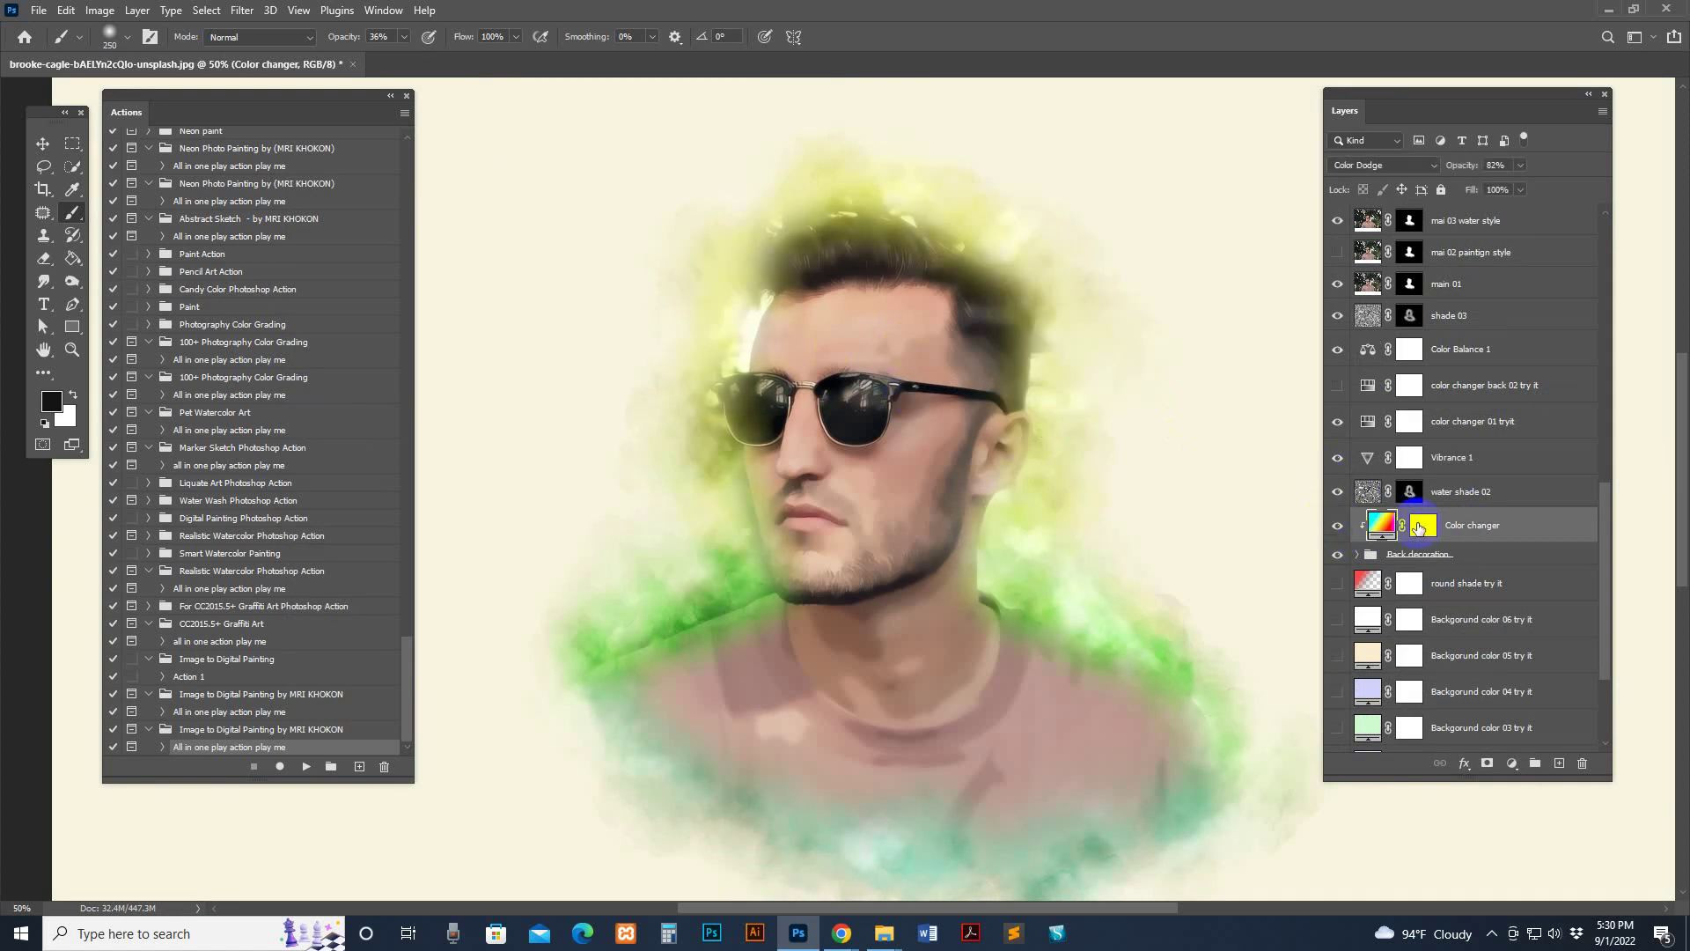
click(1423, 520)
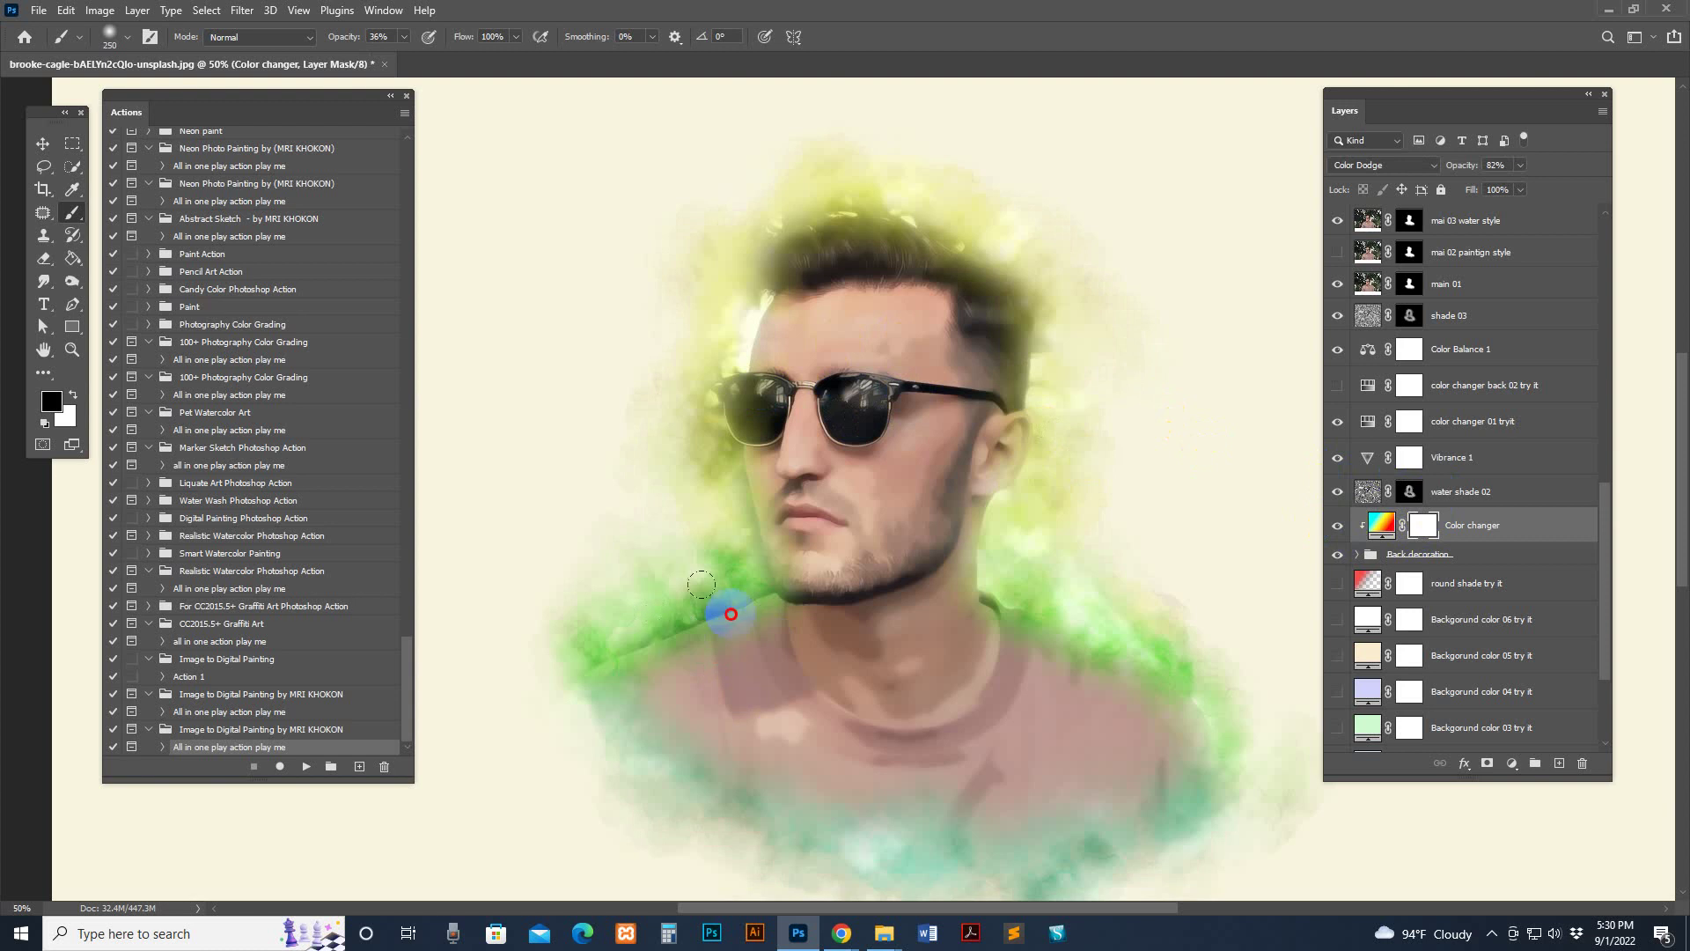
drag(558, 678, 616, 651)
key(bracketright)
key(bracketright)
drag(1030, 792, 678, 796)
mouse_move(706, 225)
mouse_down()
mouse_move(656, 207)
mouse_move(694, 261)
mouse_move(686, 464)
mouse_up()
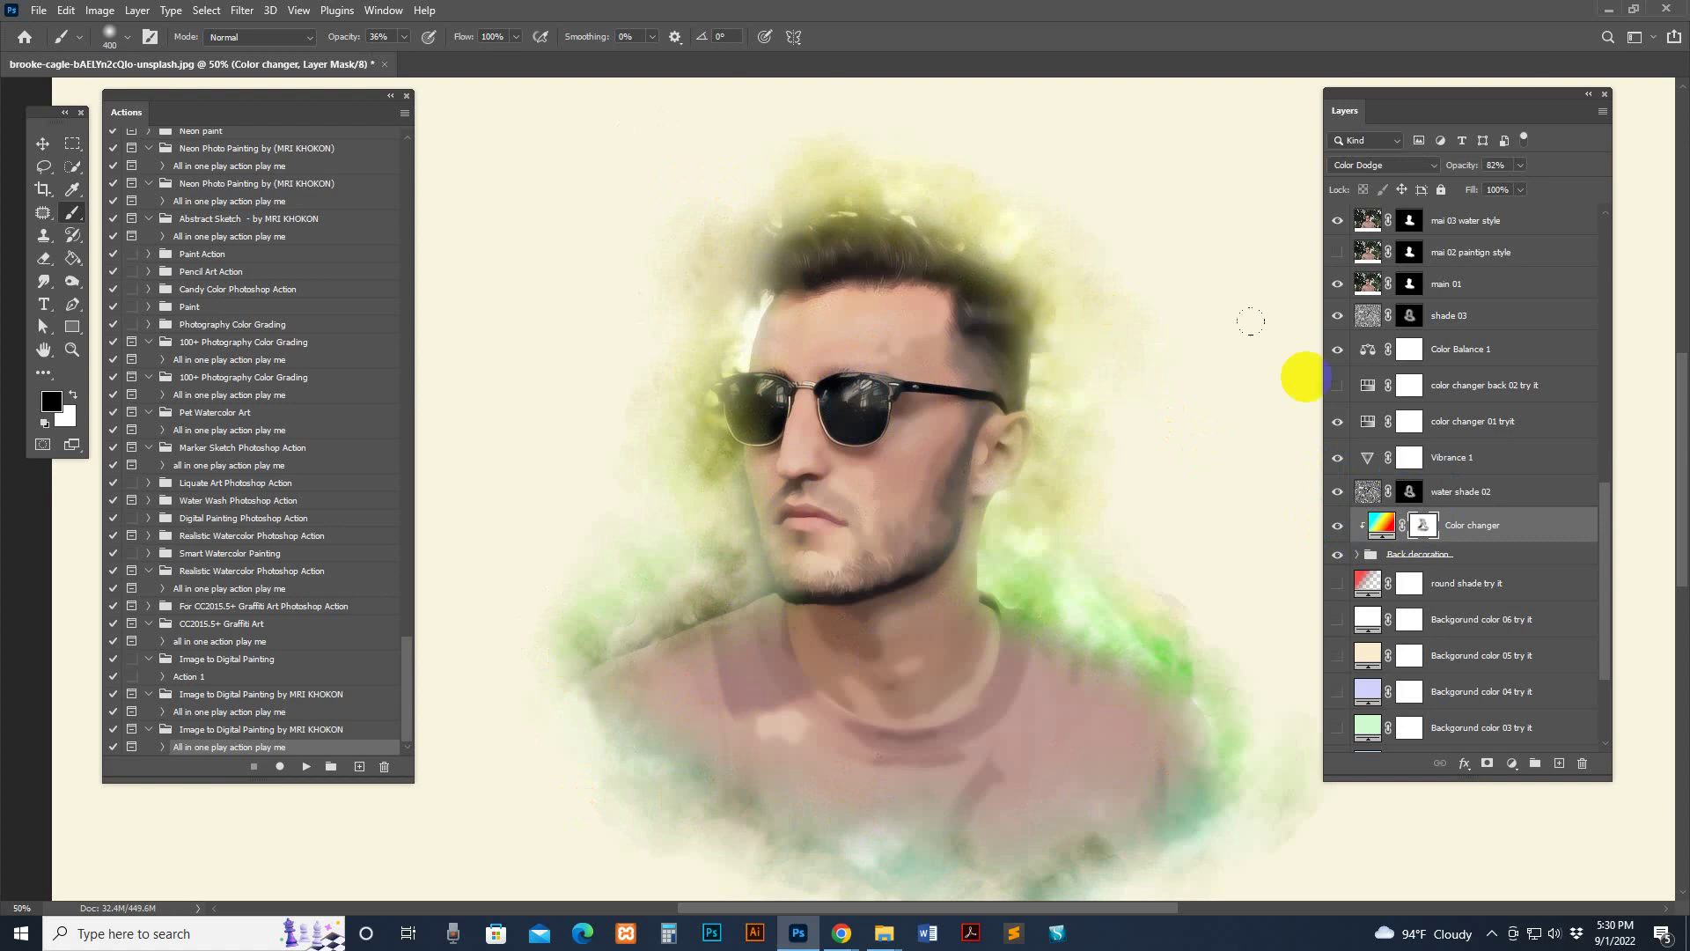
click(1431, 530)
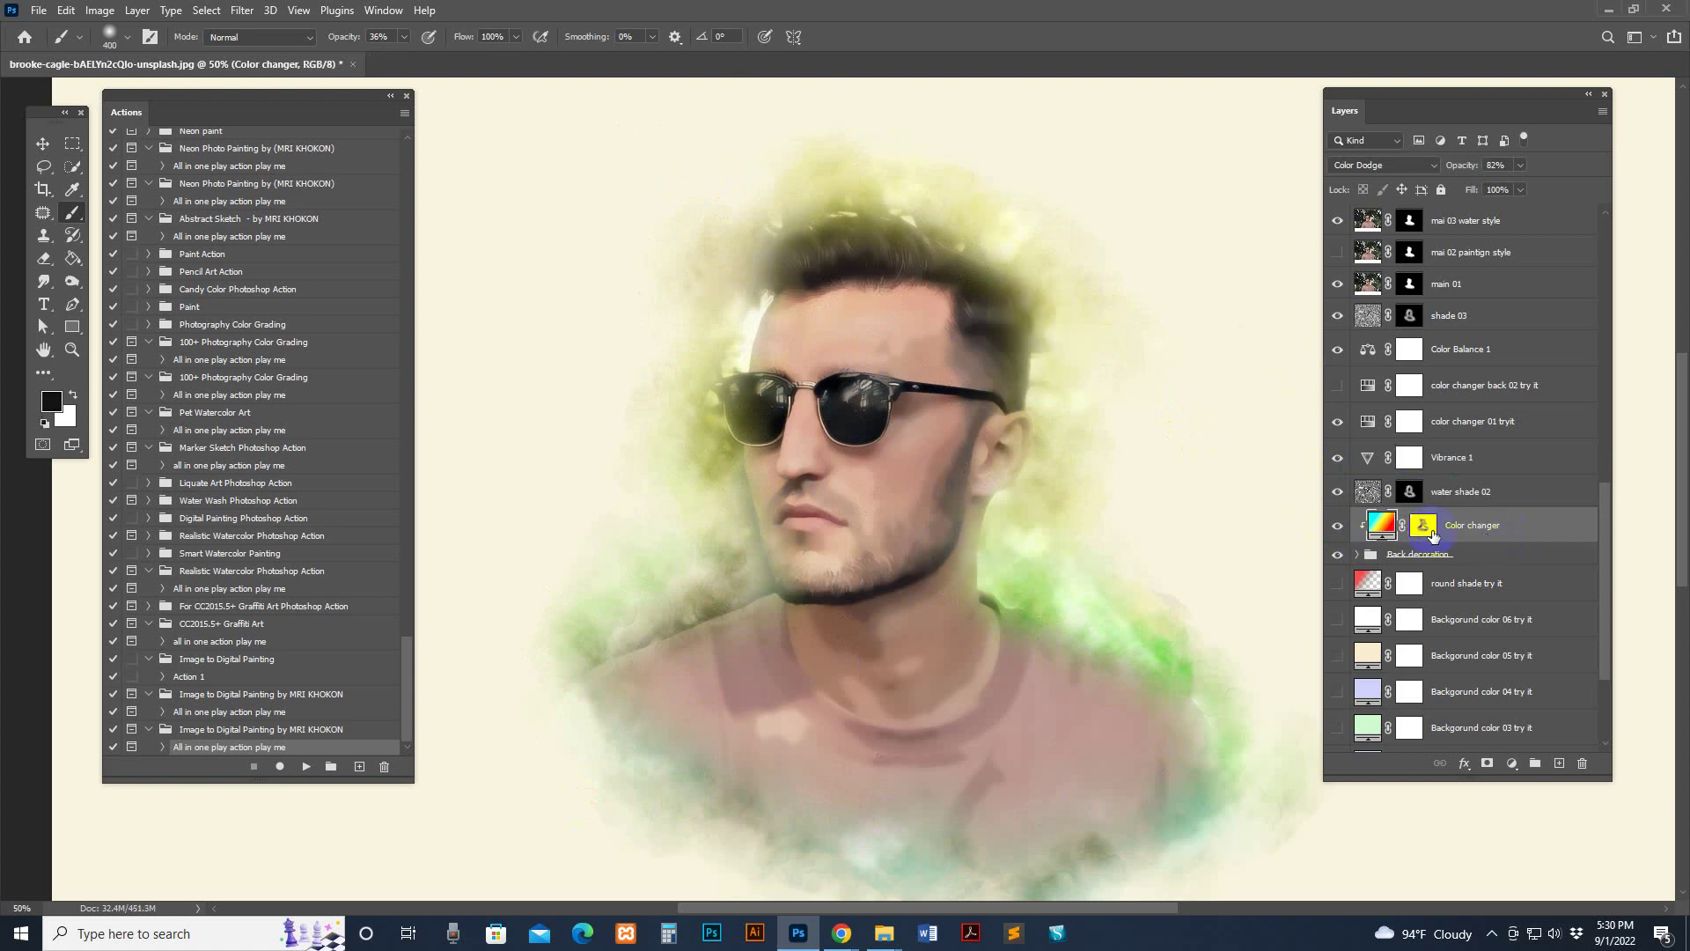
click(1337, 526)
Step: Preview the "round shade try it" gradient, leave it hidden, and show the white "Backgorund color 06 try it" layer
click(1338, 583)
click(1337, 585)
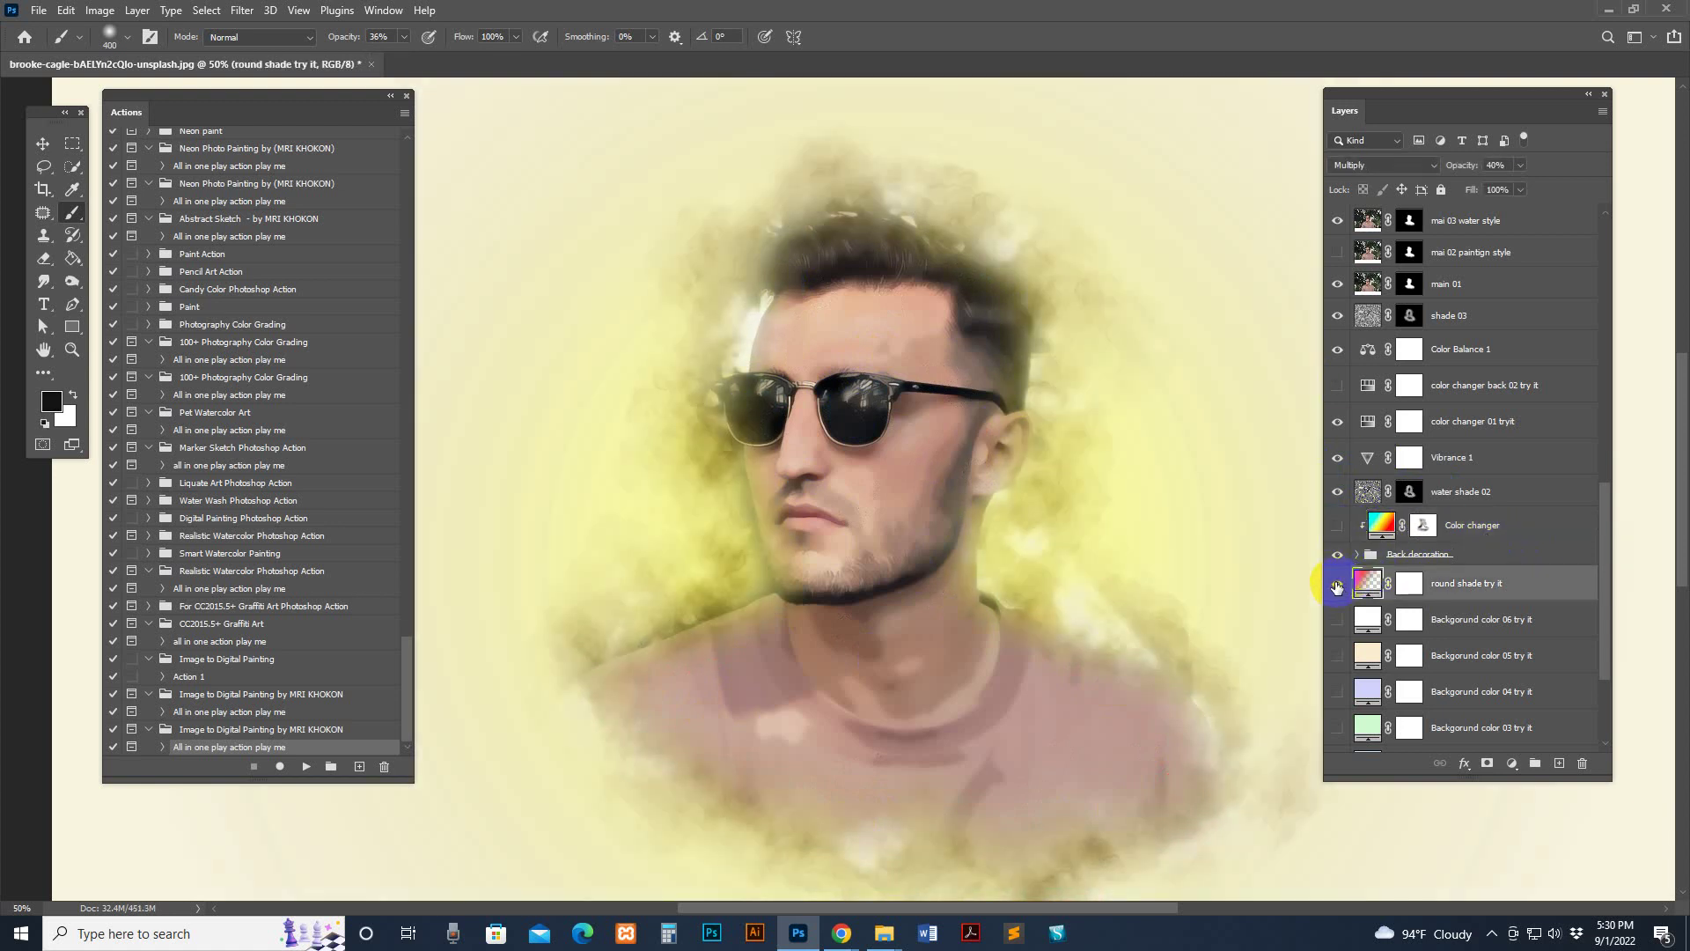
click(1337, 583)
click(1337, 621)
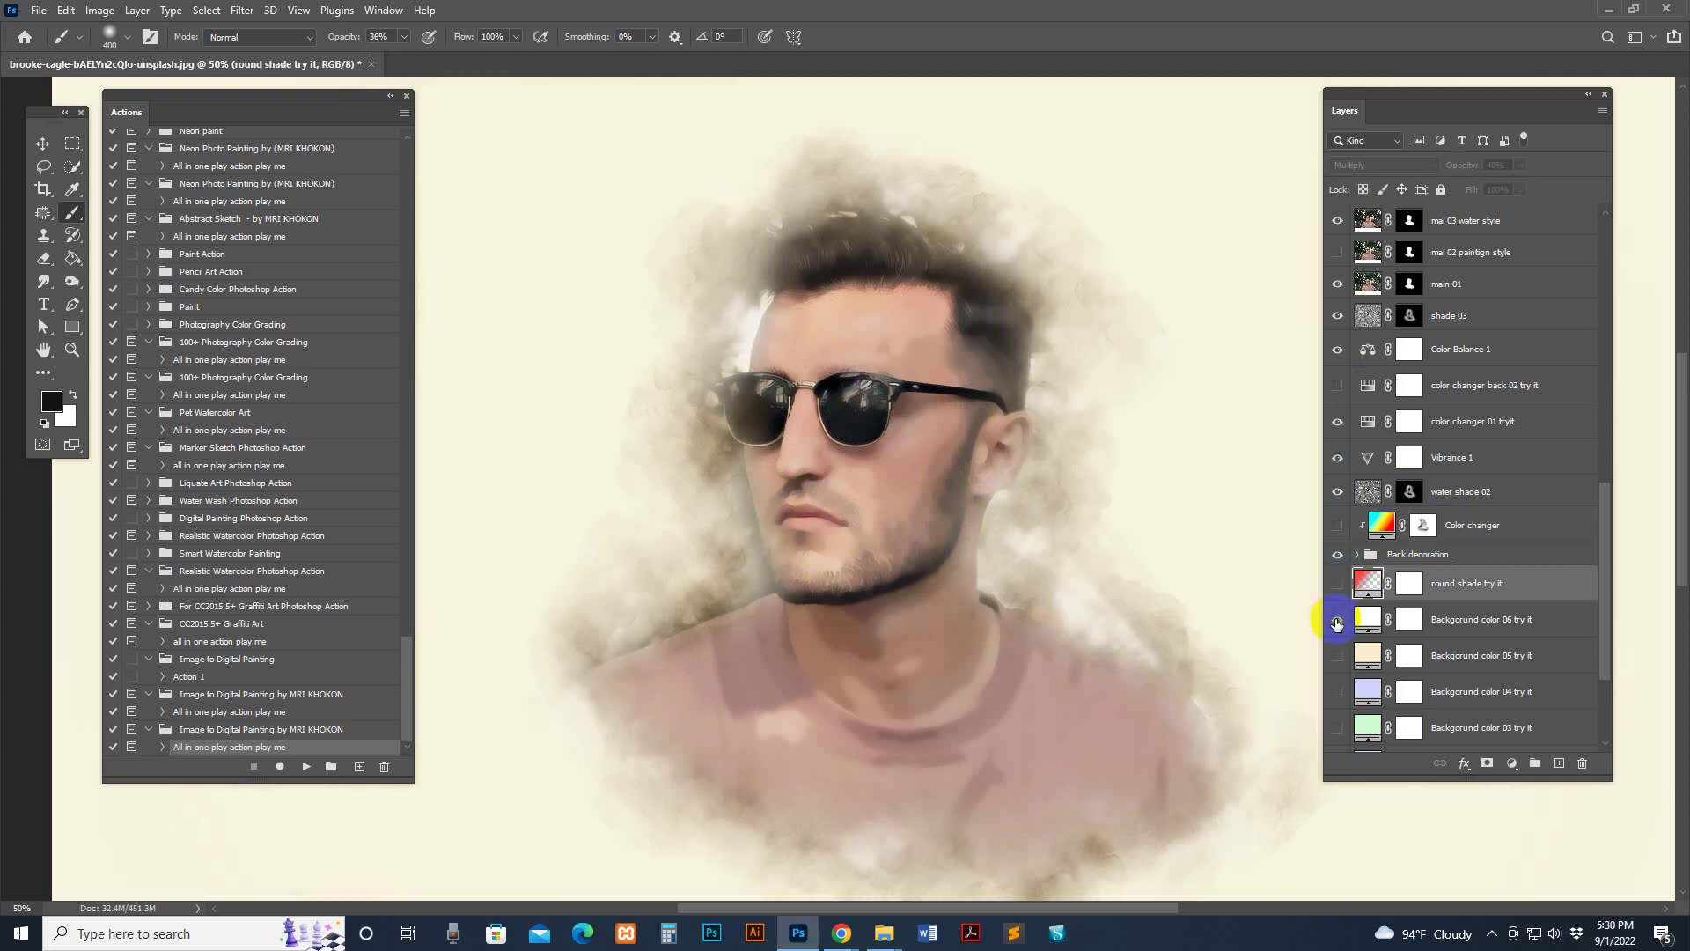
click(1338, 622)
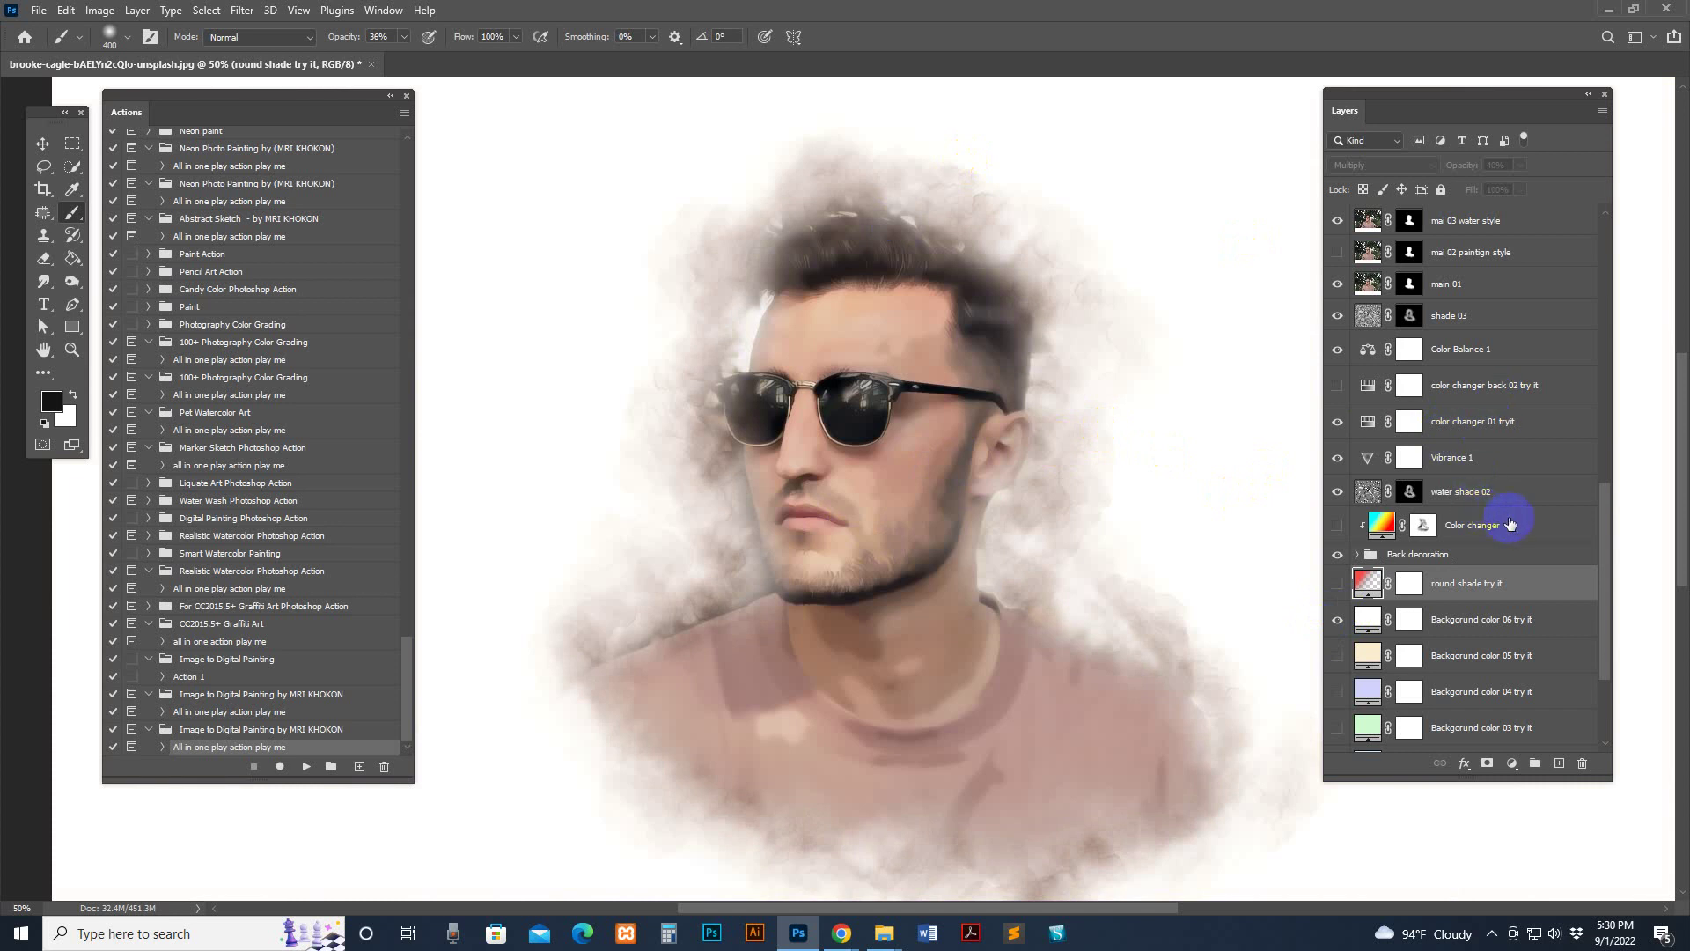
Step: Show the "glow photo 01 try it" layer and partly mask it off the hair and face with the 400 px black brush
scroll(1470, 387, up, 4)
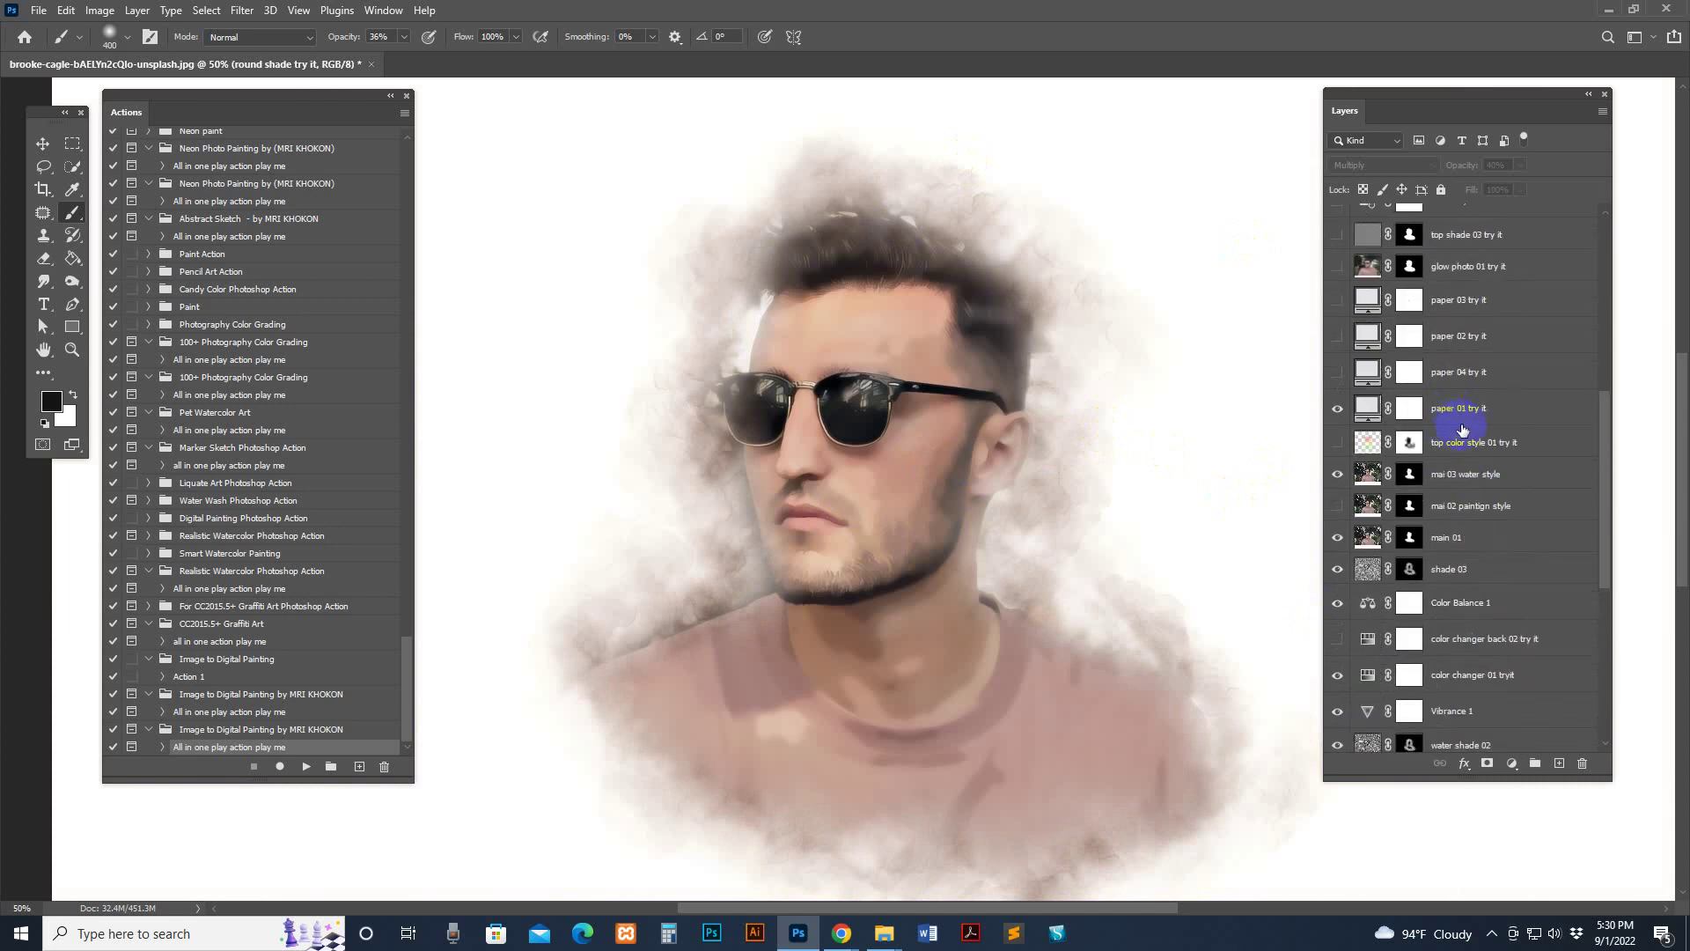
scroll(1462, 429, up, 2)
click(1497, 364)
click(1337, 363)
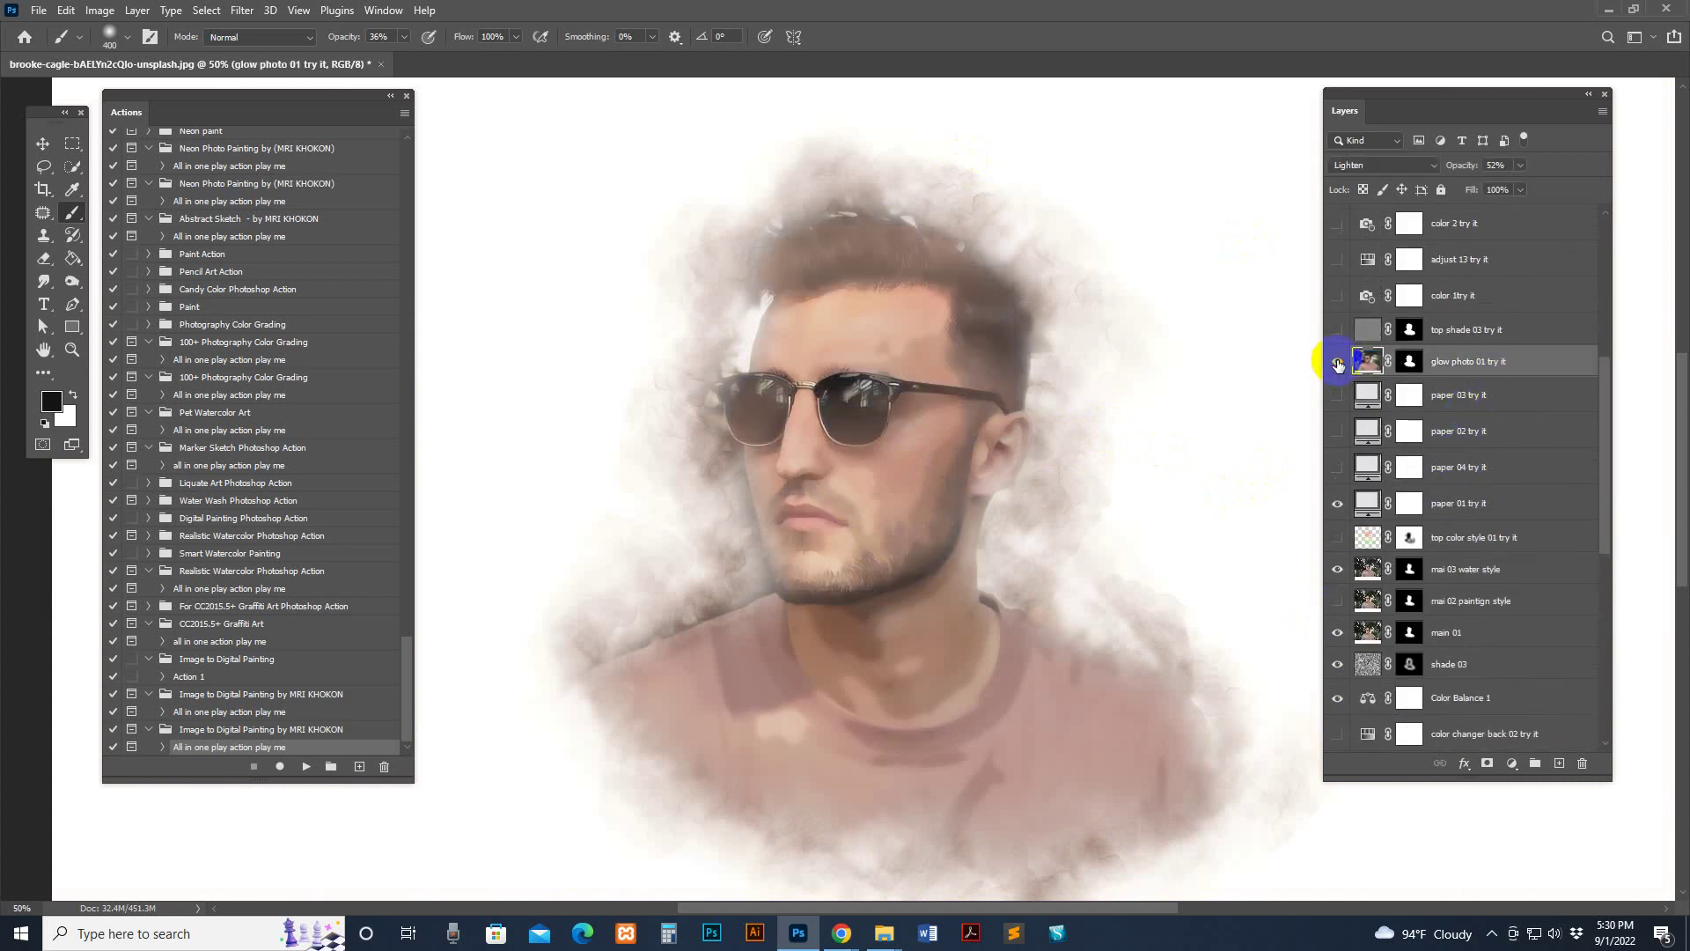
click(1435, 345)
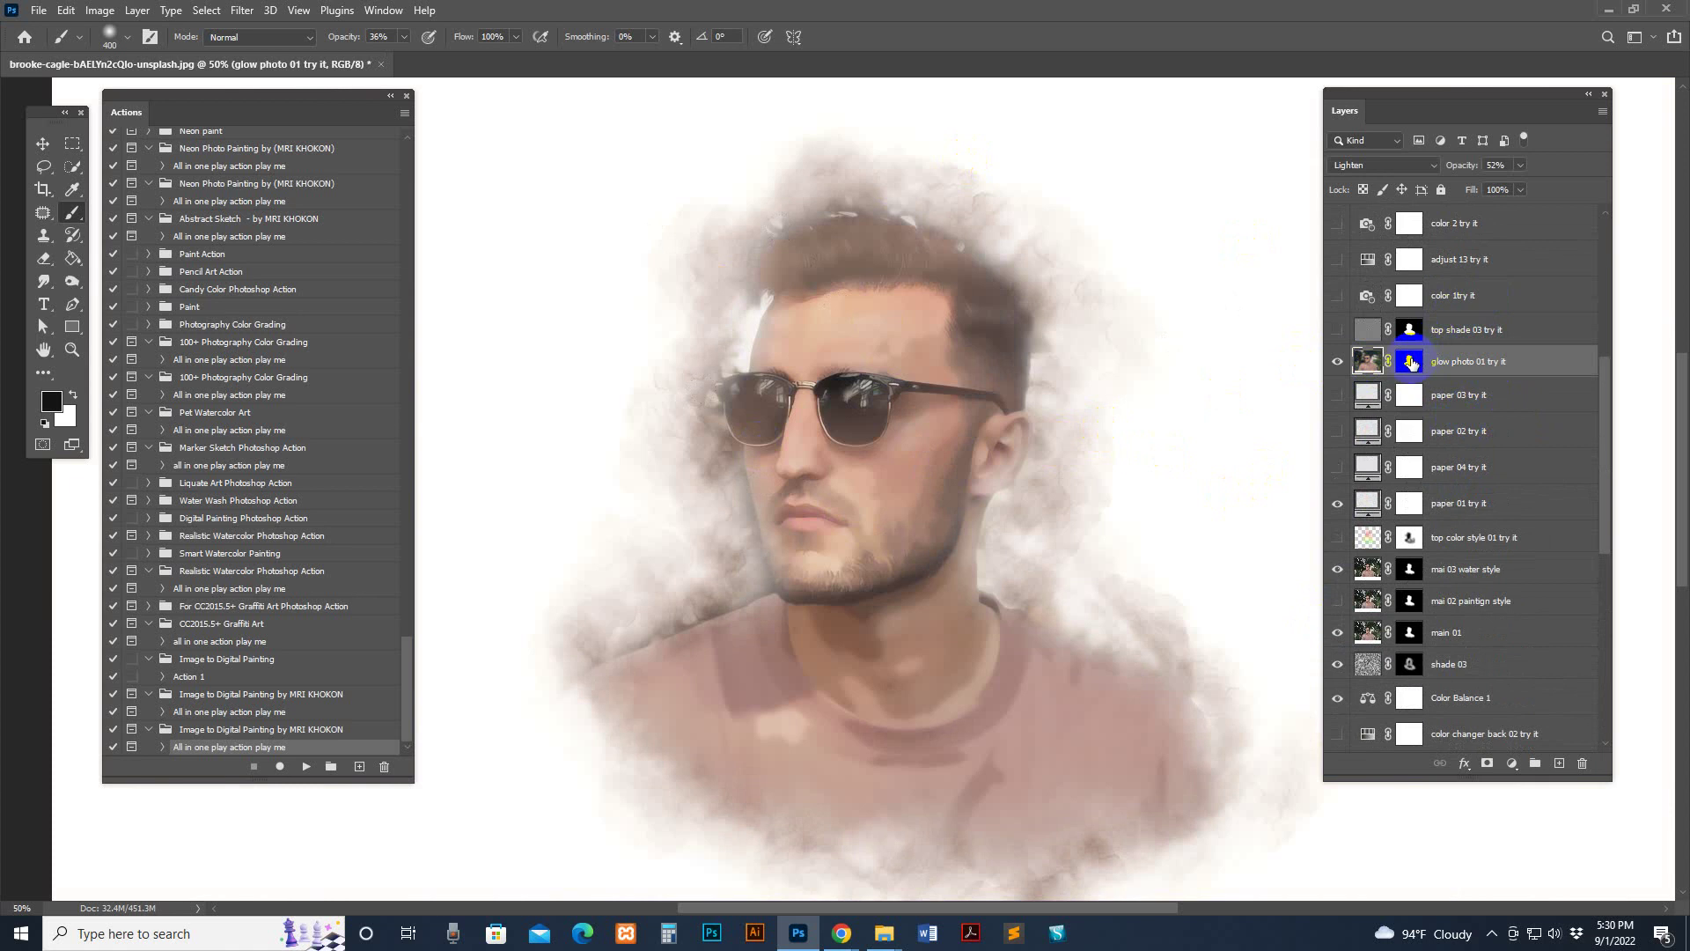
click(1410, 362)
click(851, 317)
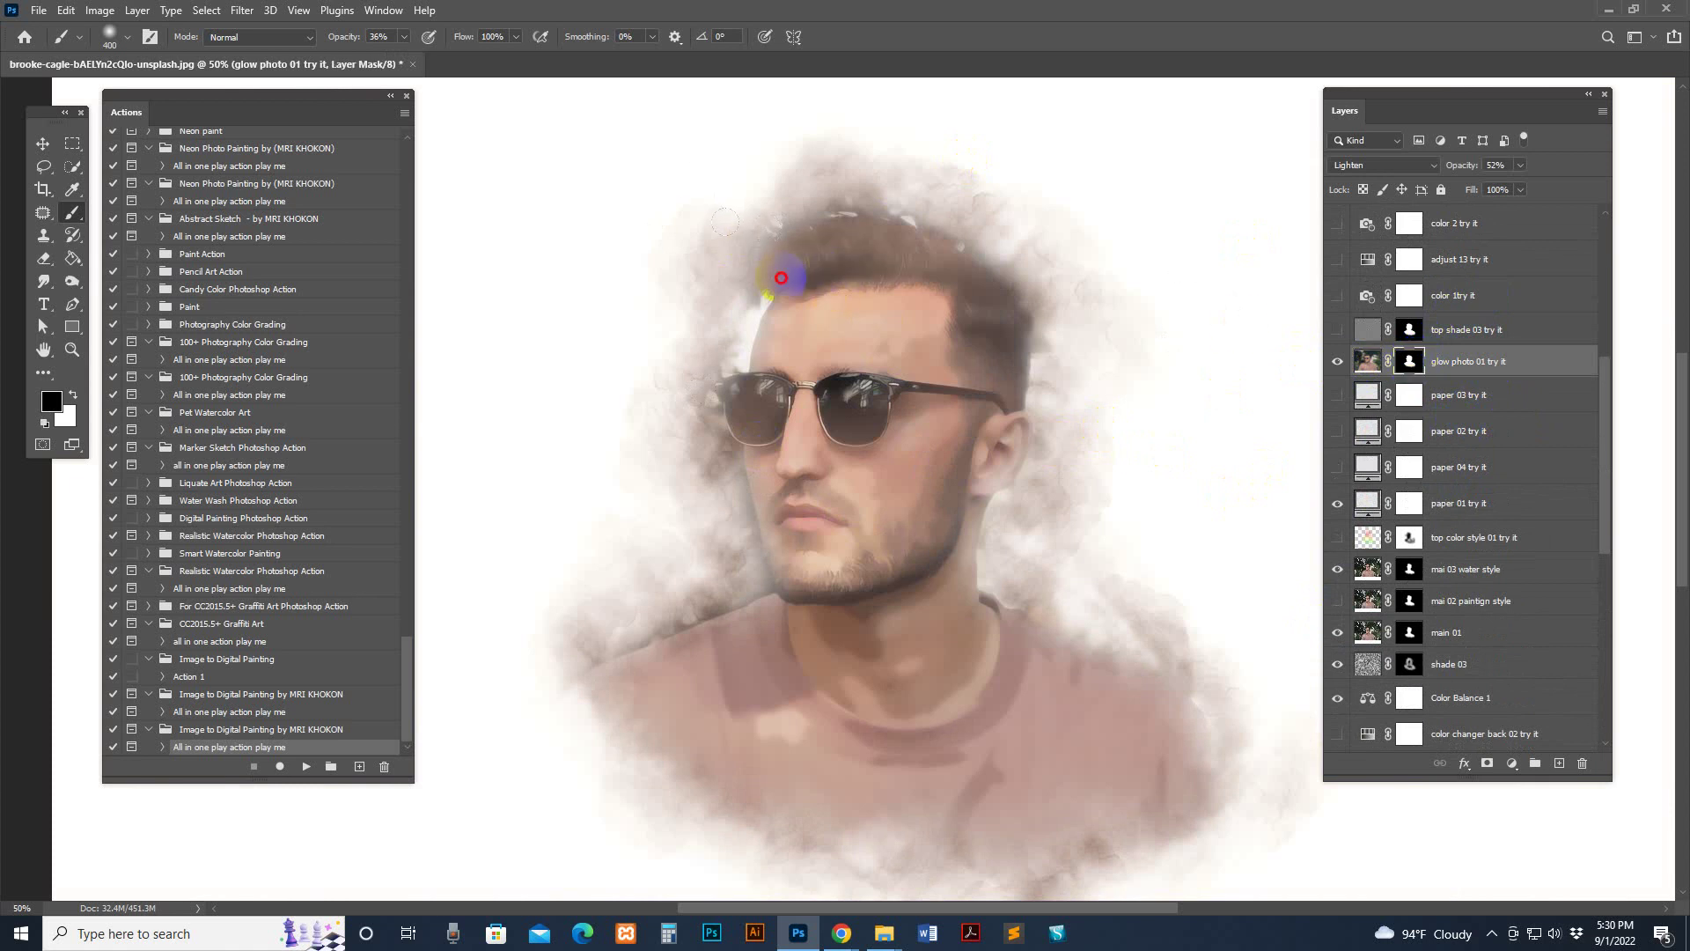
click(752, 340)
click(722, 414)
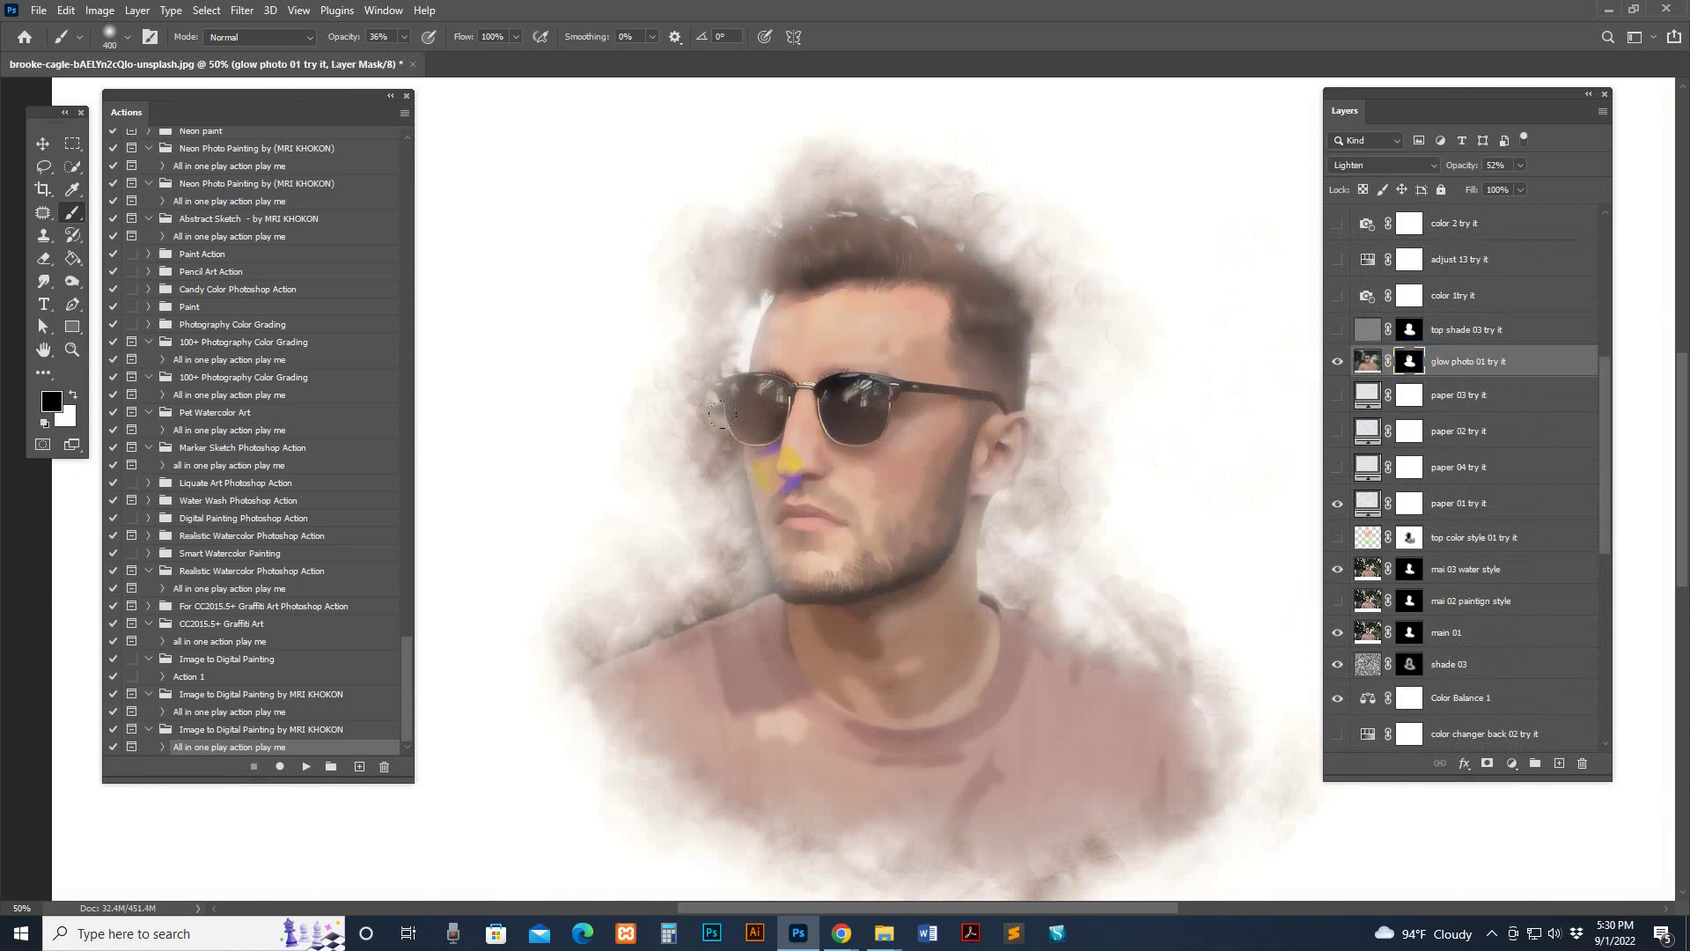
Step: Check the effect of the "top shade 03 try it" overlay by toggling it, and leave the layer shown
scroll(1519, 393, up, 2)
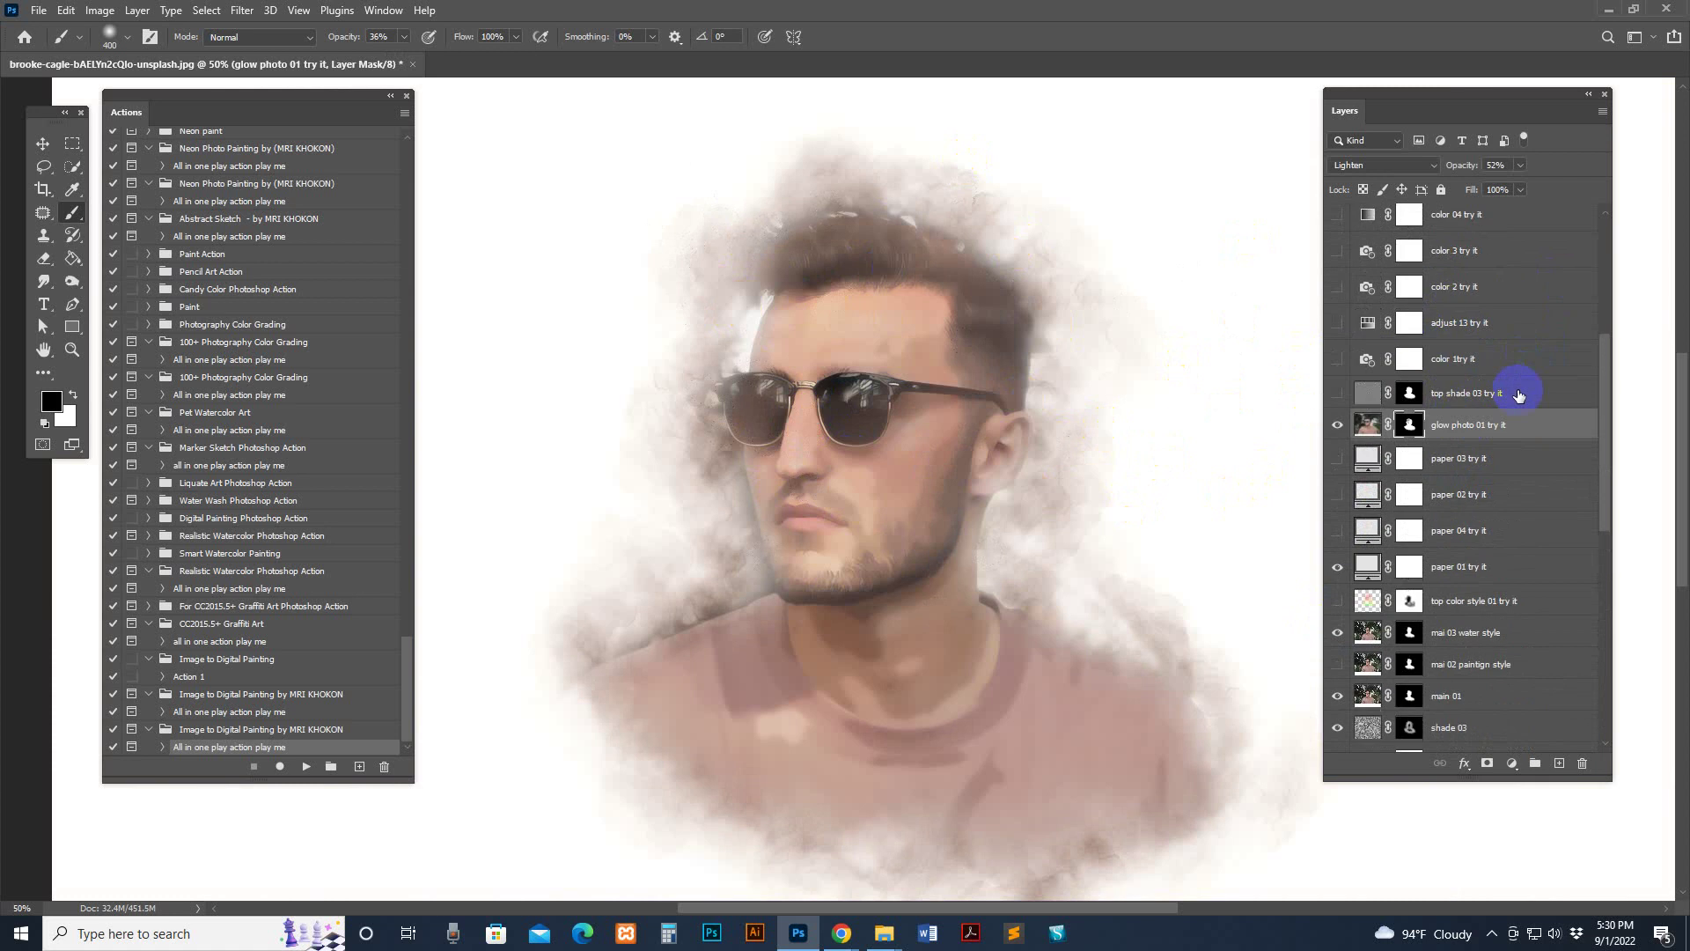
click(1477, 398)
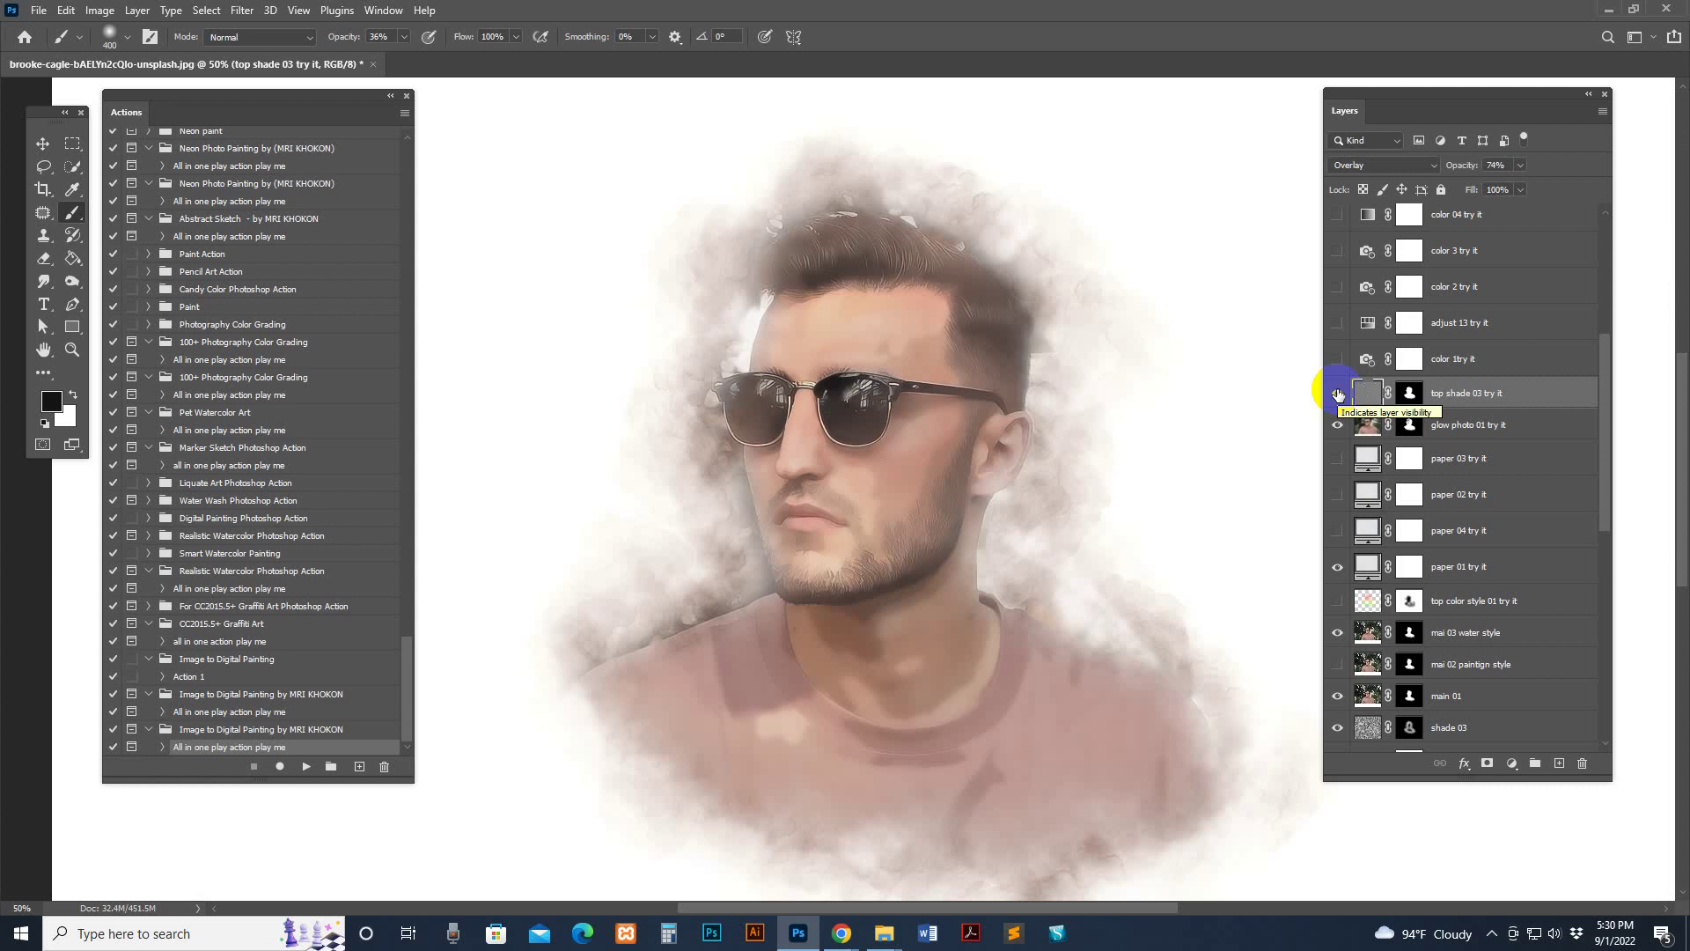
click(1337, 393)
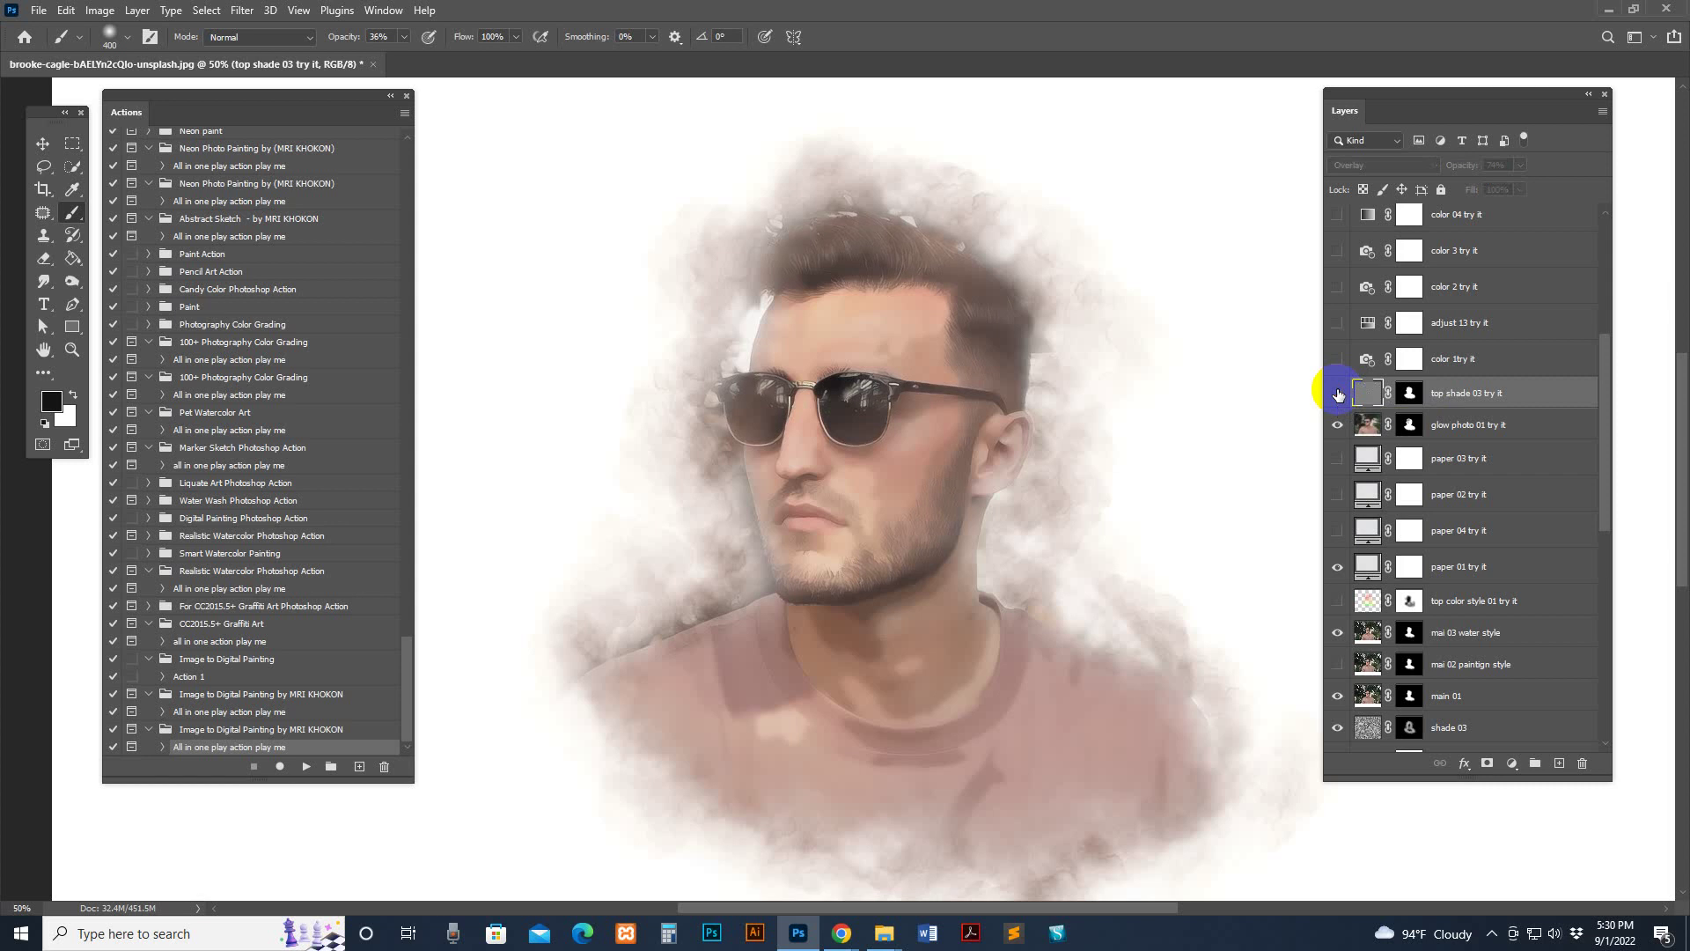
Step: Preview the "color 1try it", "adjust 13 try it", "color 2 try it" and "color 3 try it" adjustments one at a time, leaving each hidden
click(1488, 359)
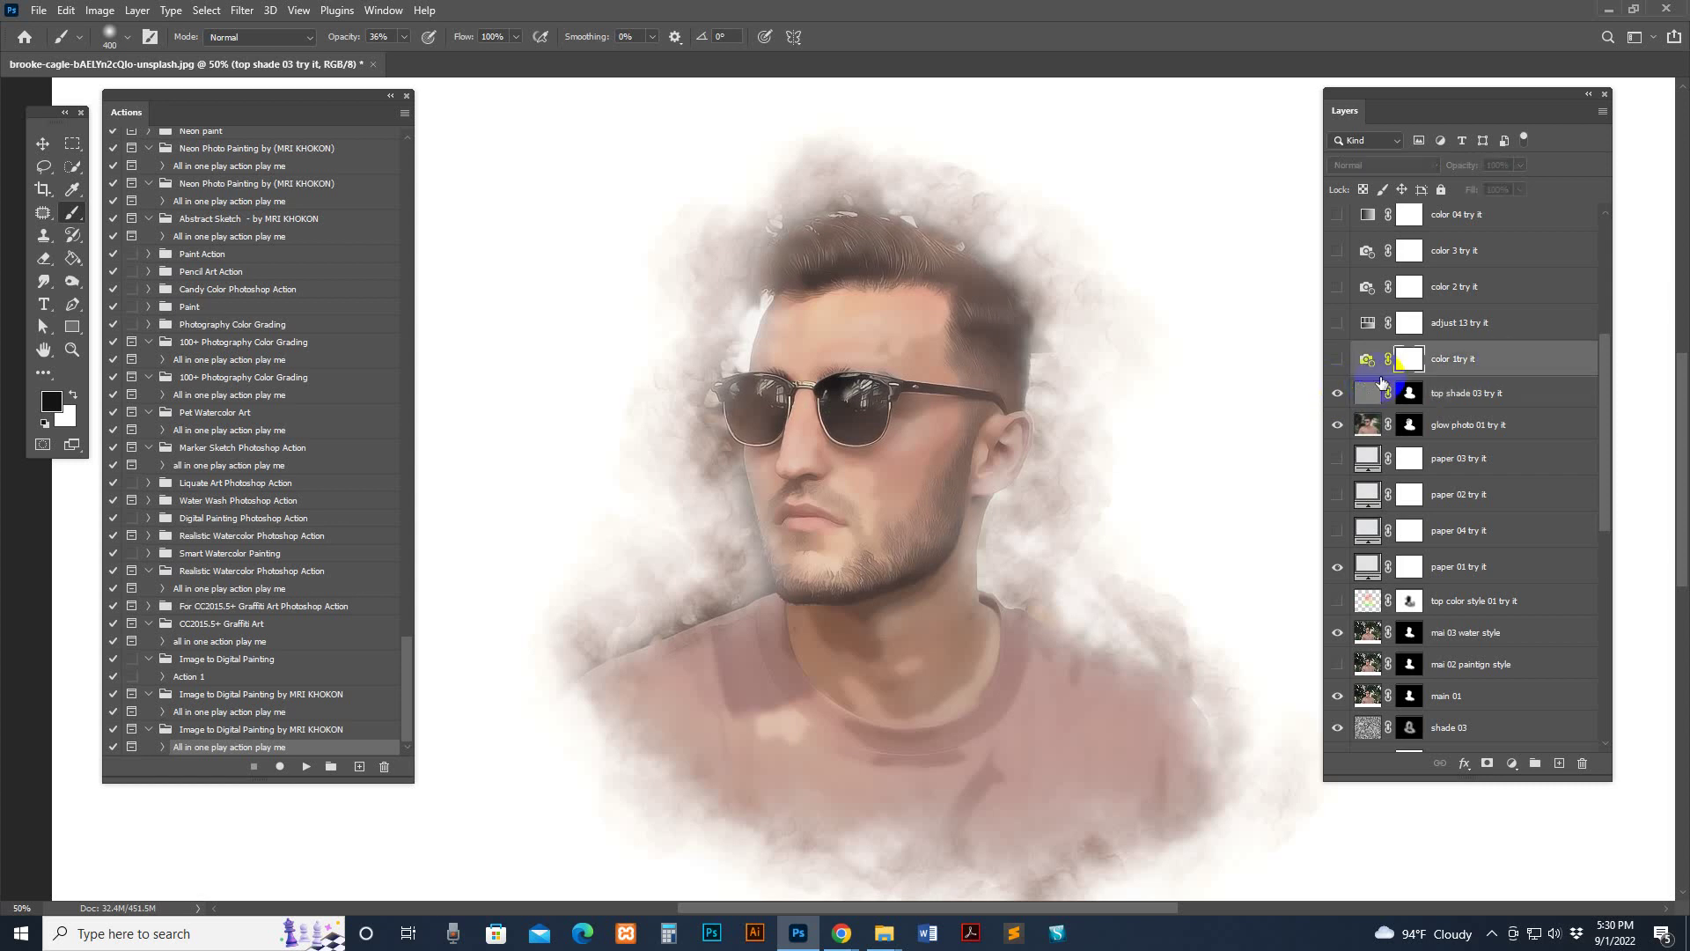
click(1337, 359)
click(1337, 323)
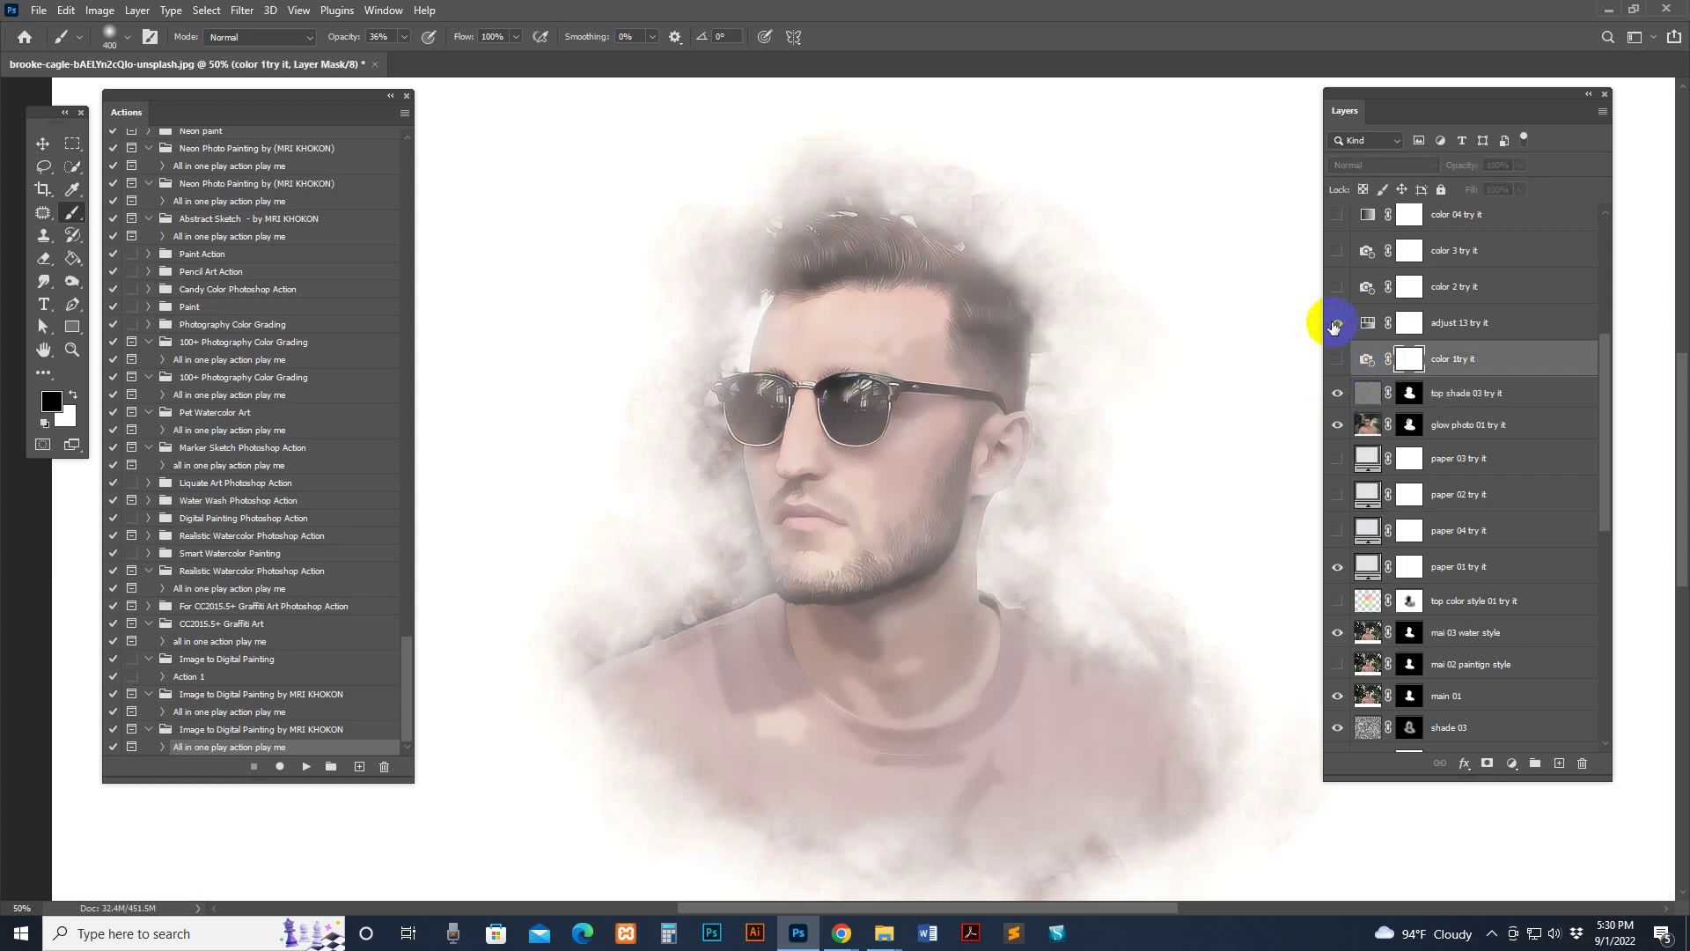
click(1337, 323)
click(1337, 287)
click(1339, 251)
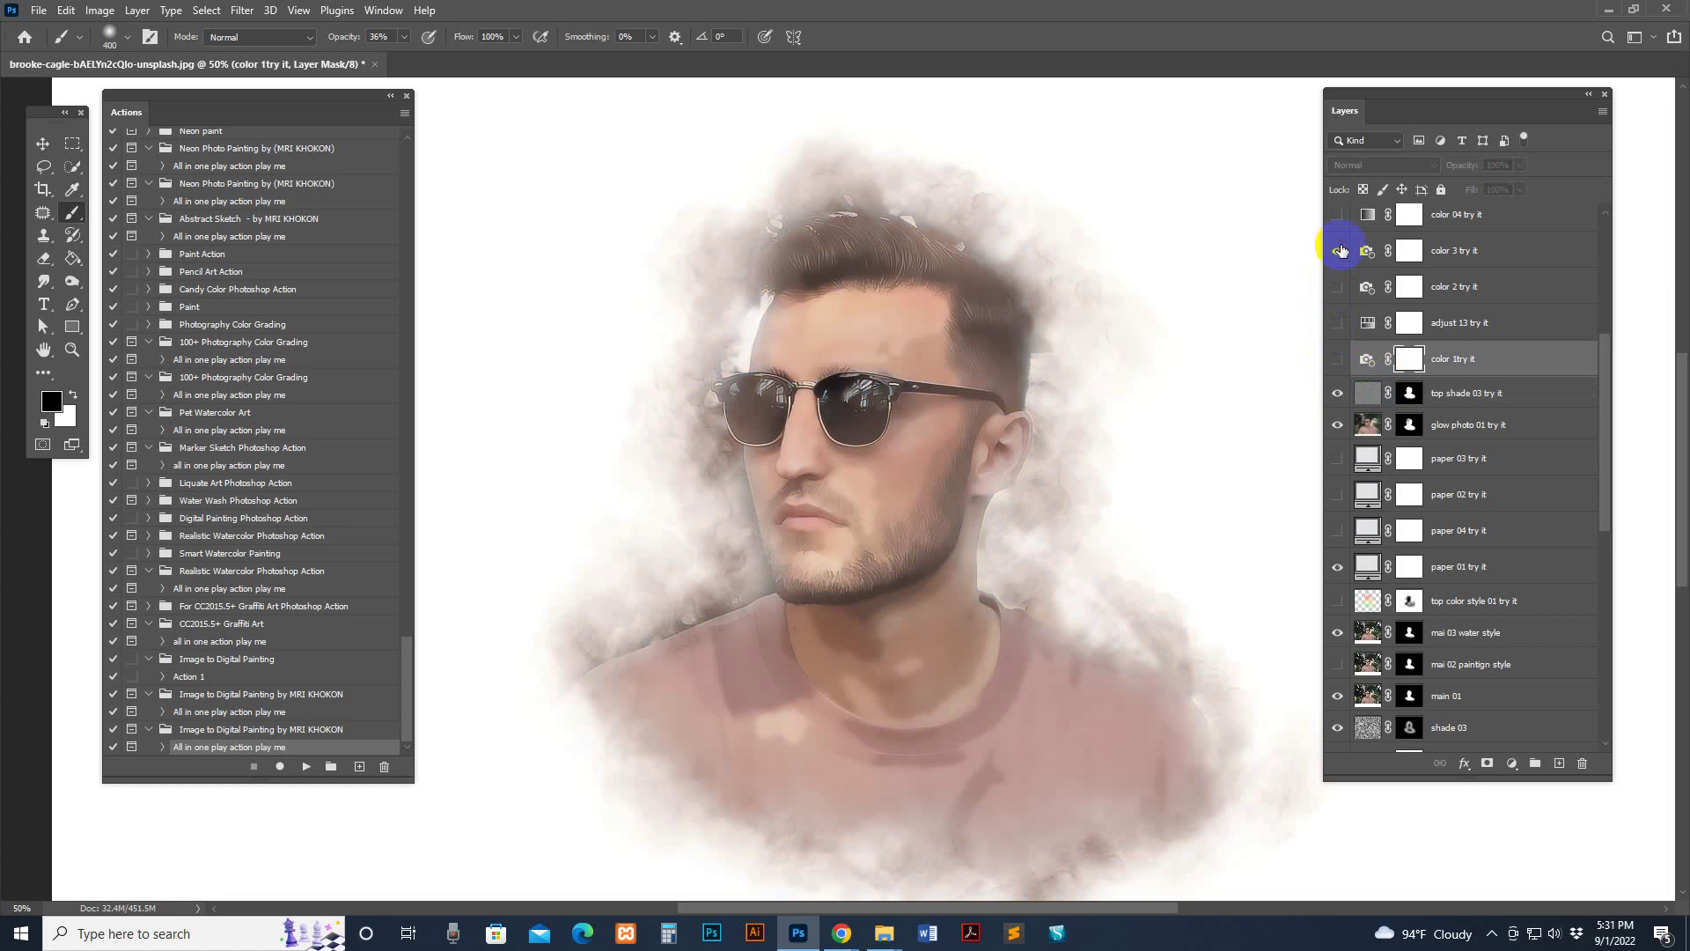
click(1339, 251)
Step: Preview the "color 04", "color 05" and "color 06" gradient adjustments one at a time, leaving each hidden
scroll(1345, 350, up, 4)
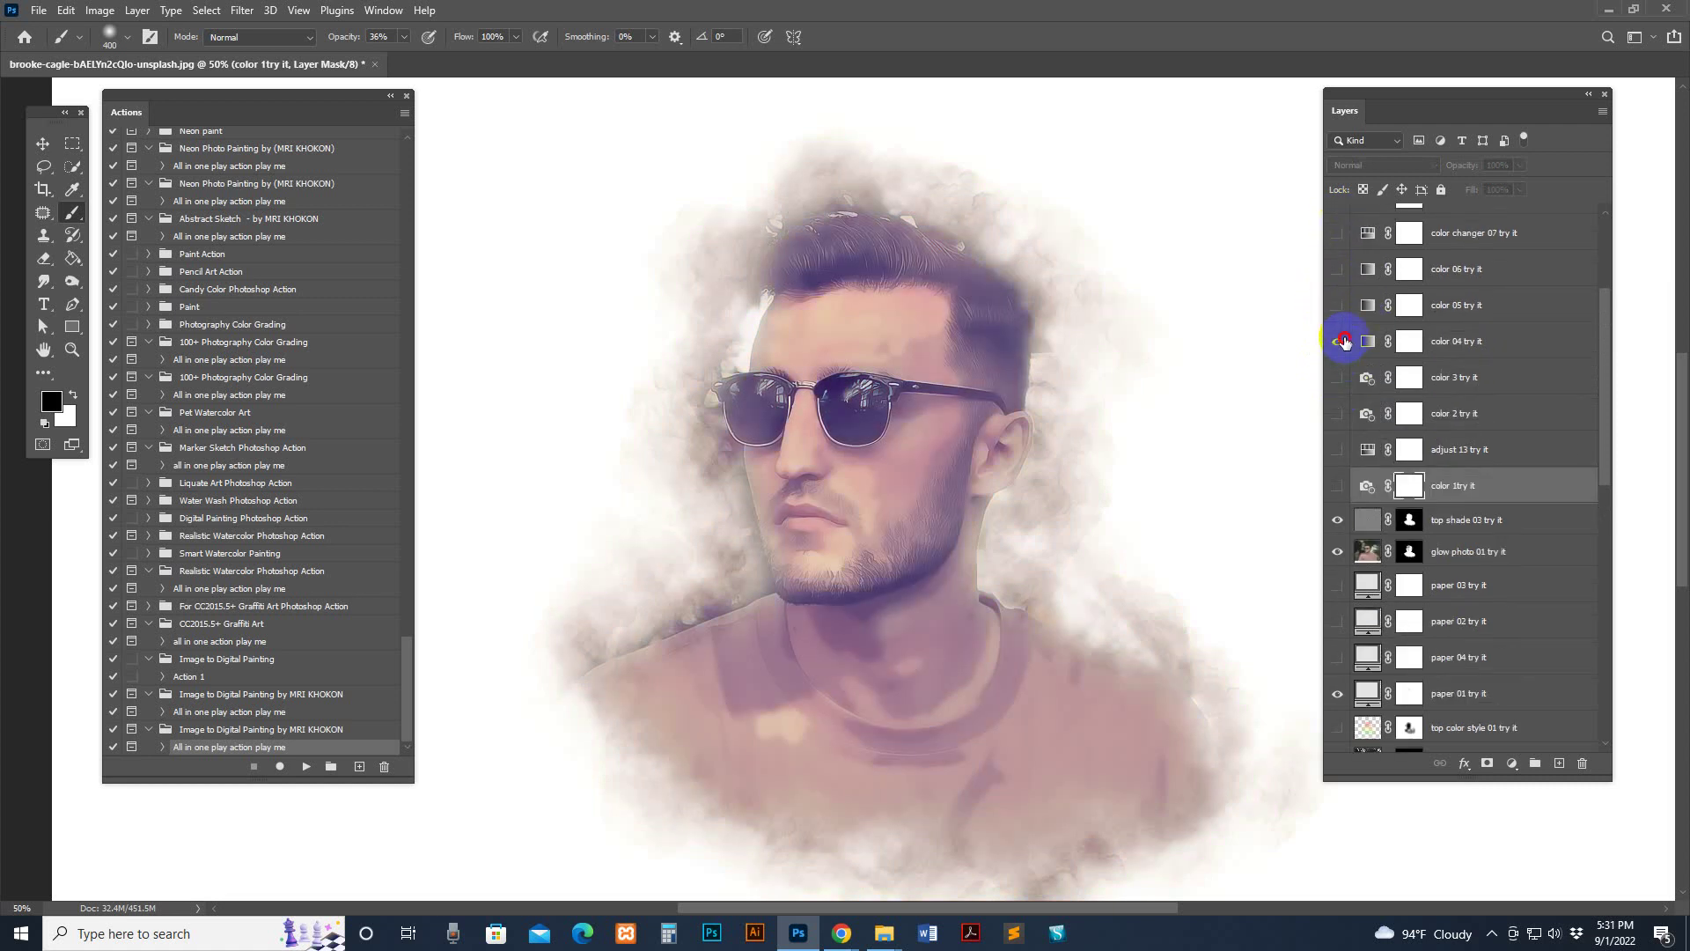
click(1337, 304)
click(1340, 303)
click(1338, 269)
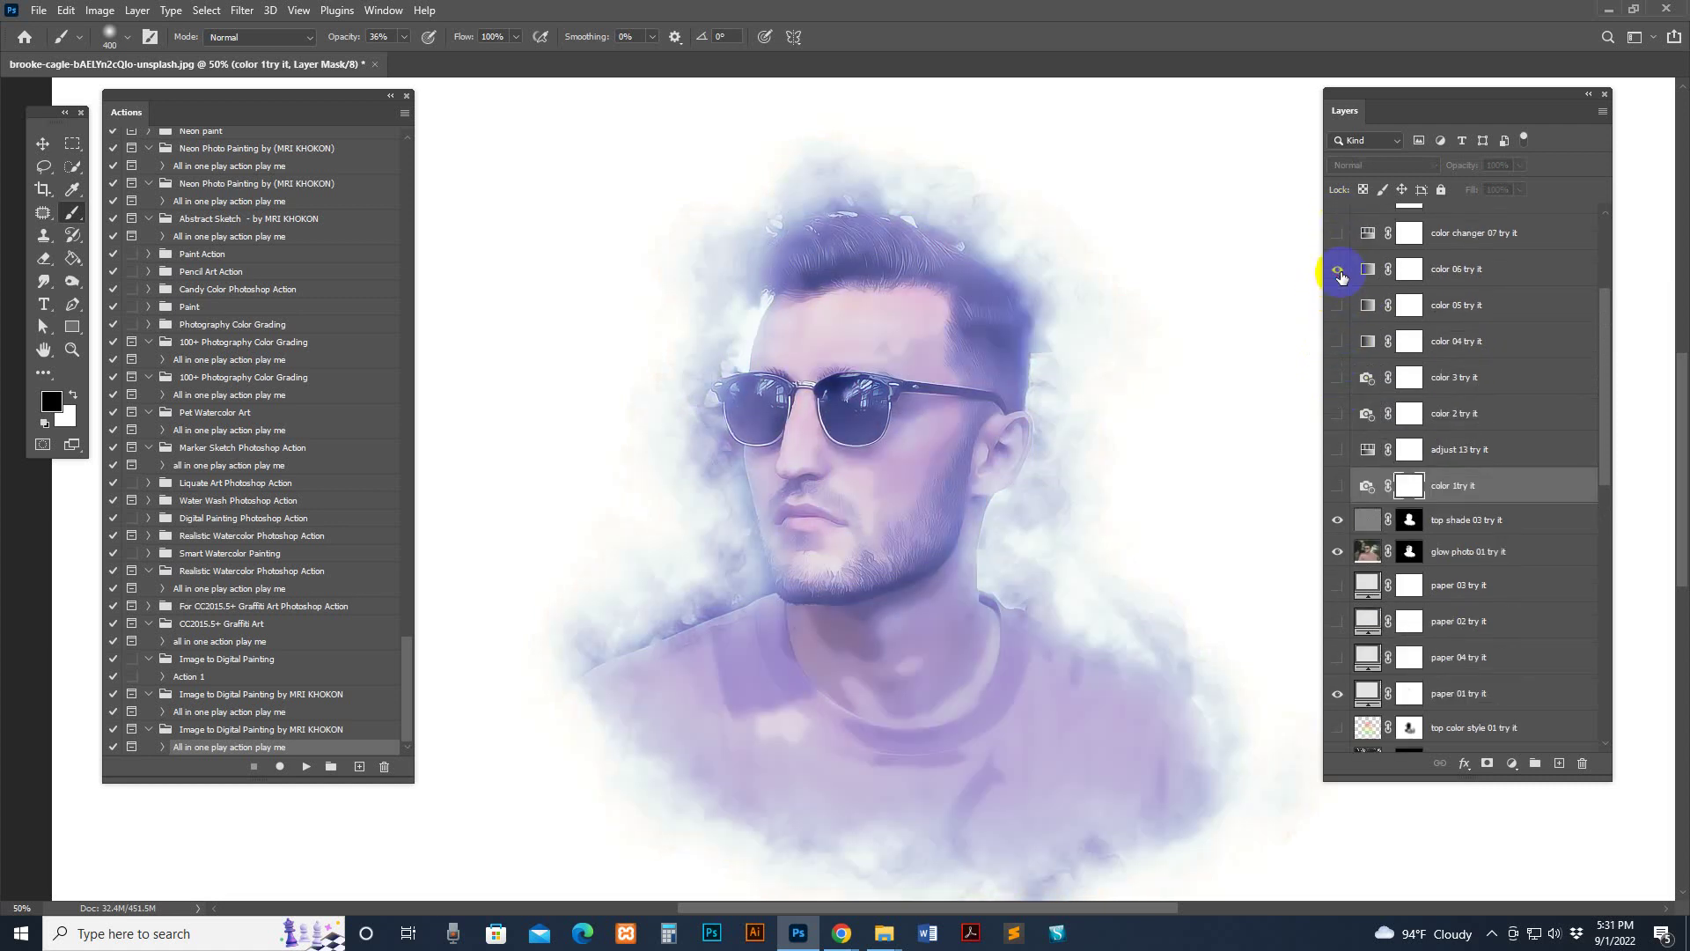
click(1338, 270)
Step: Set the hue of the "color changer 07 try it" Hue/Saturation adjustment to 353 and hide the layer
click(1337, 233)
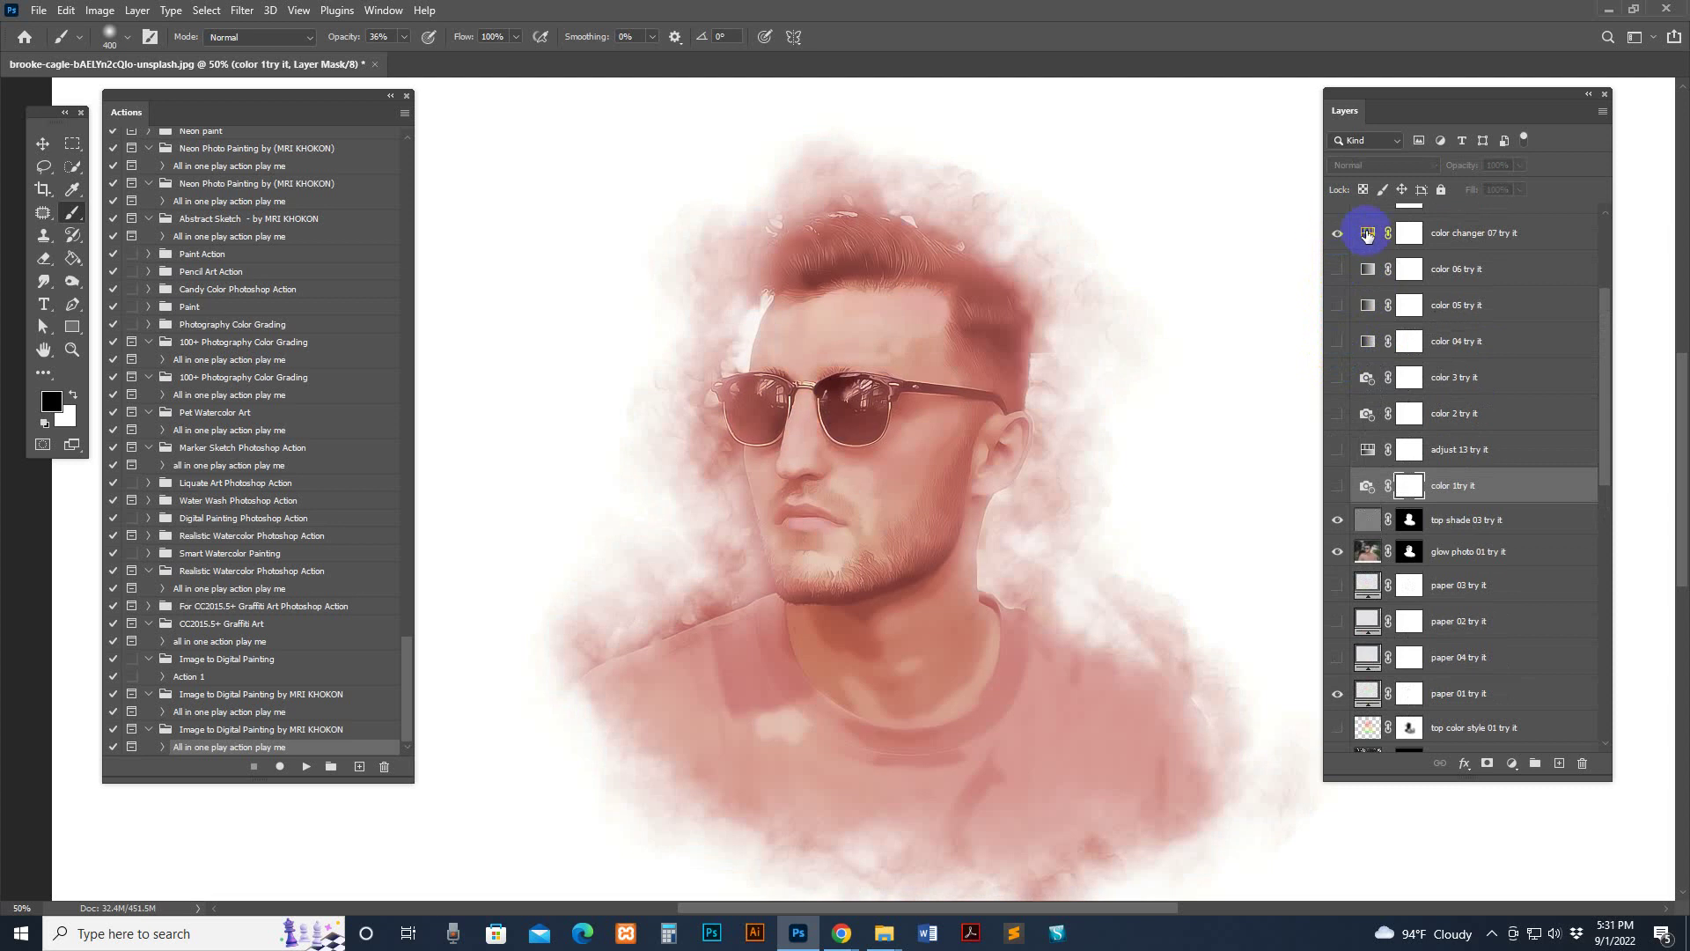
double_click(1368, 234)
drag(320, 334, 468, 337)
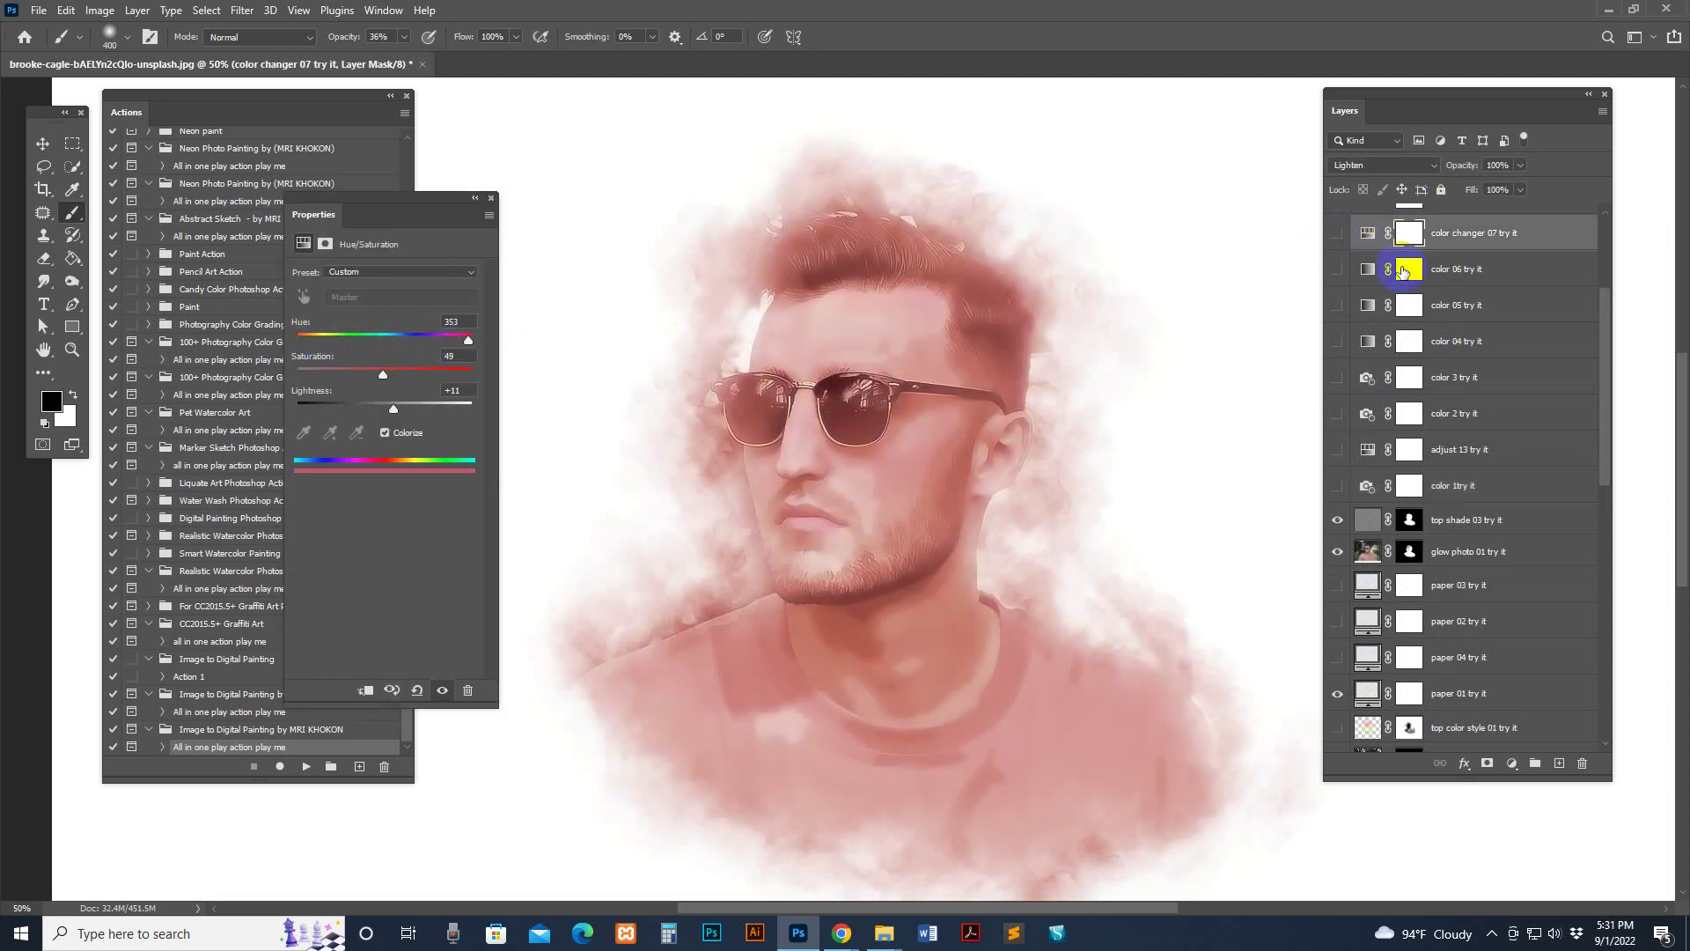
click(1337, 233)
Step: Preview the "color 08", "color 09", "color 10" and "color 11" adjustments one at a time, leave each hidden, and close the Hue/Saturation properties
scroll(1337, 264, up, 3)
click(1336, 324)
click(1336, 324)
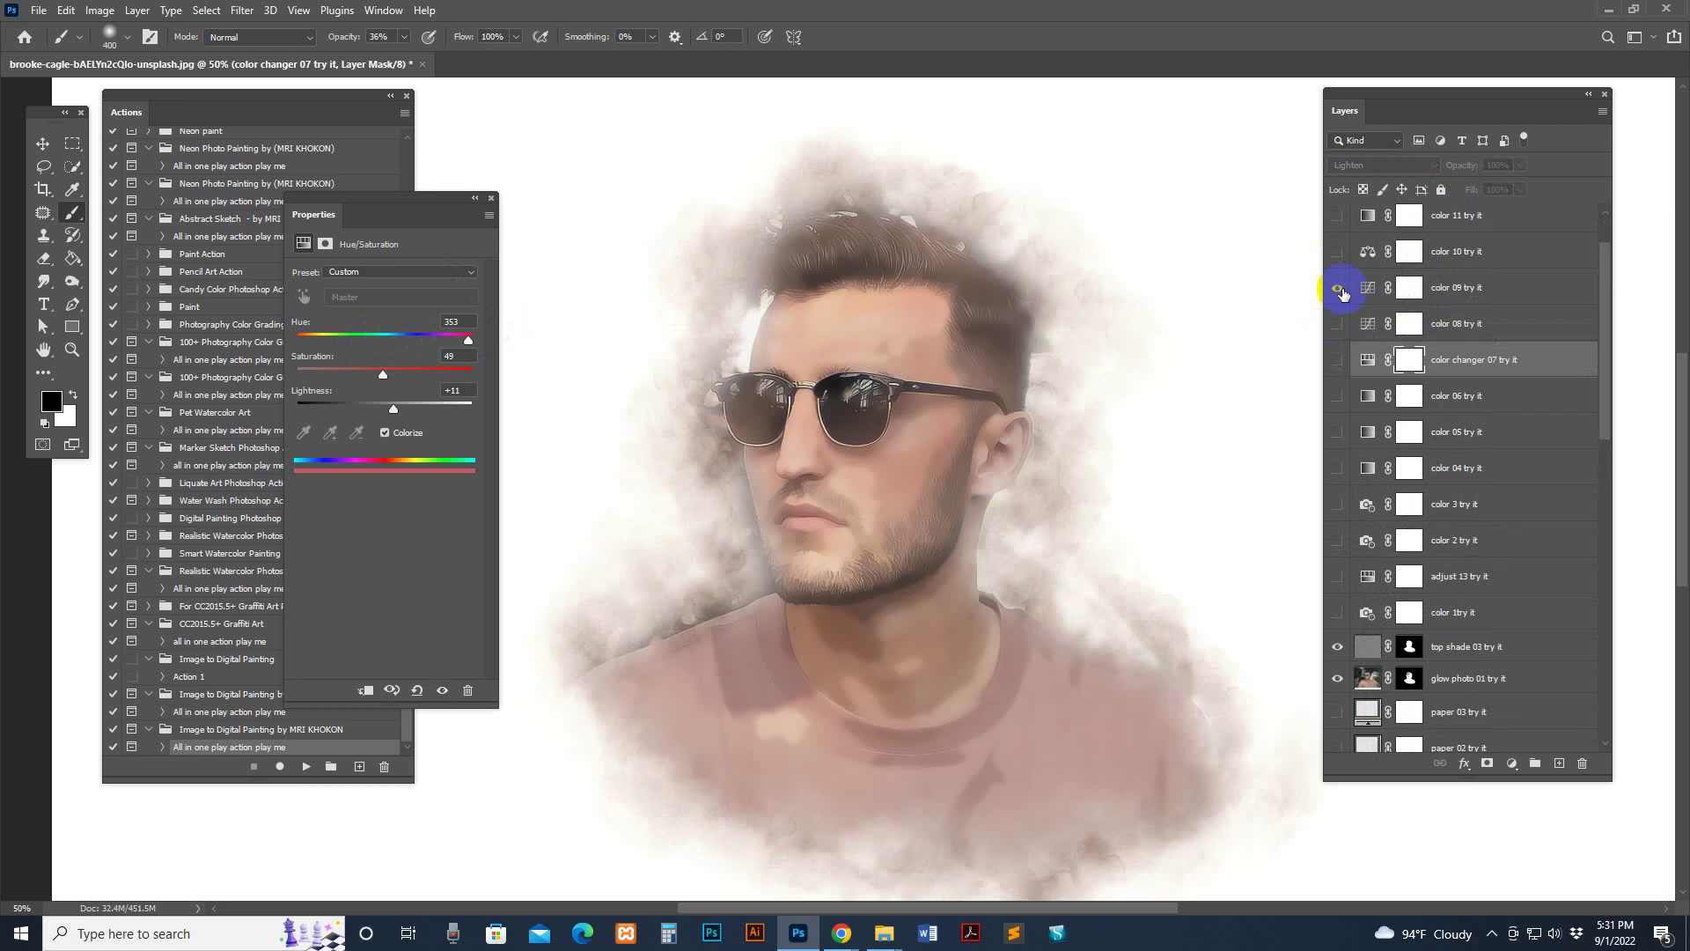
click(1338, 287)
click(1339, 274)
click(1336, 253)
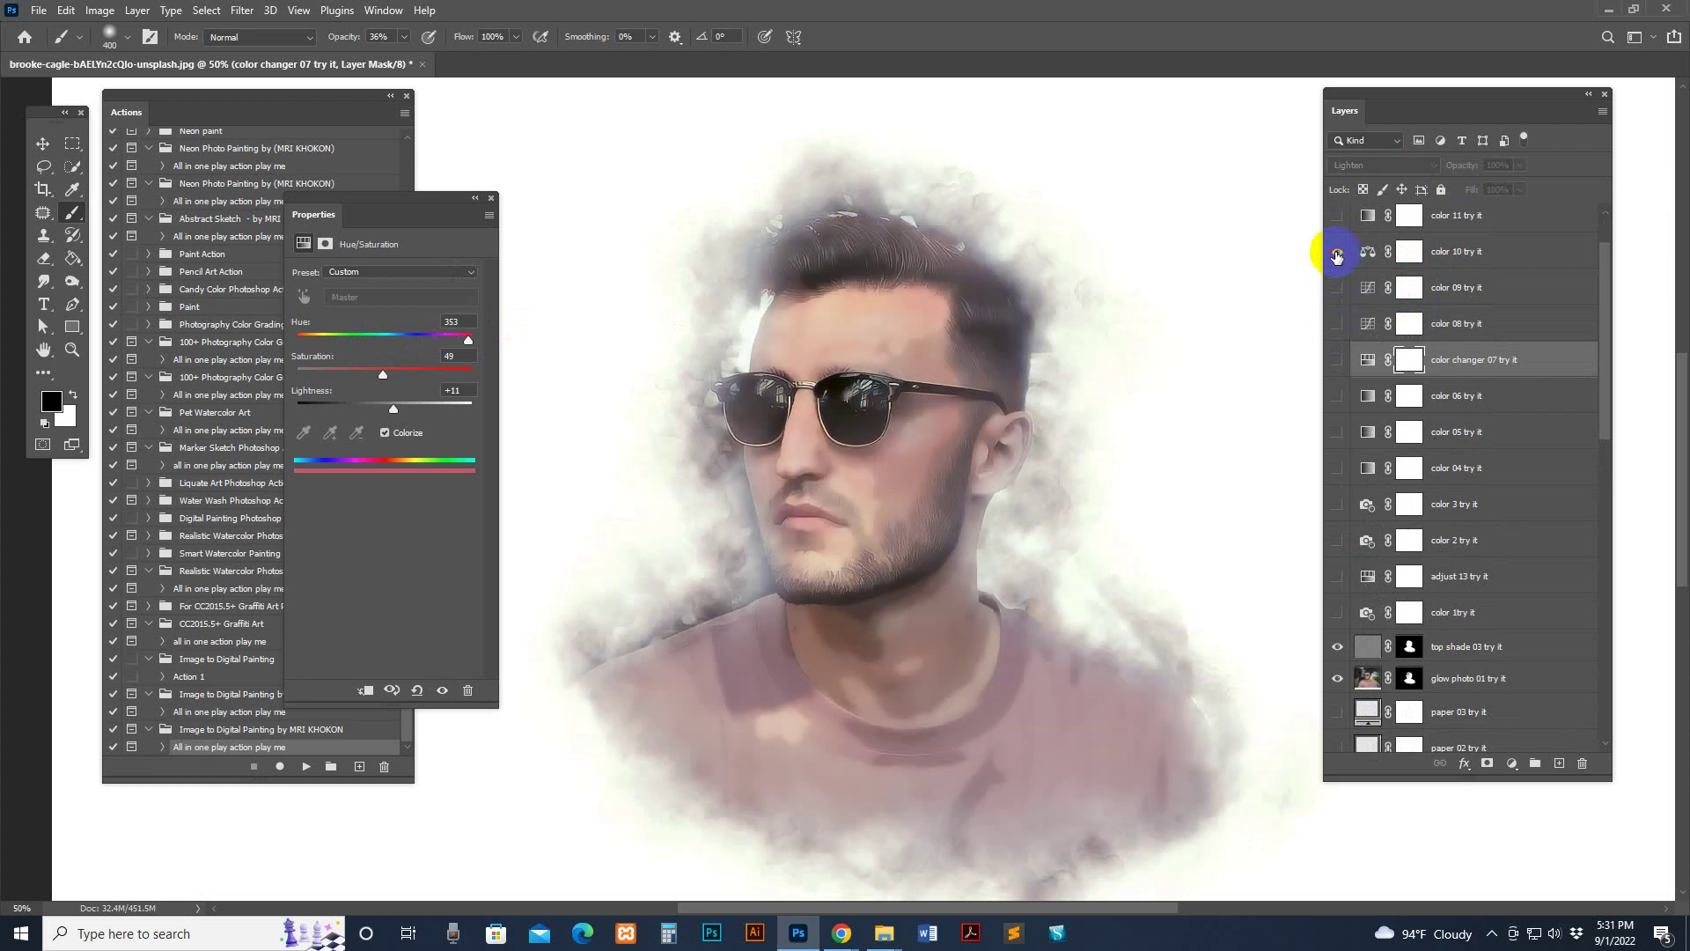
click(1337, 254)
click(1337, 216)
scroll(1356, 317, up, 2)
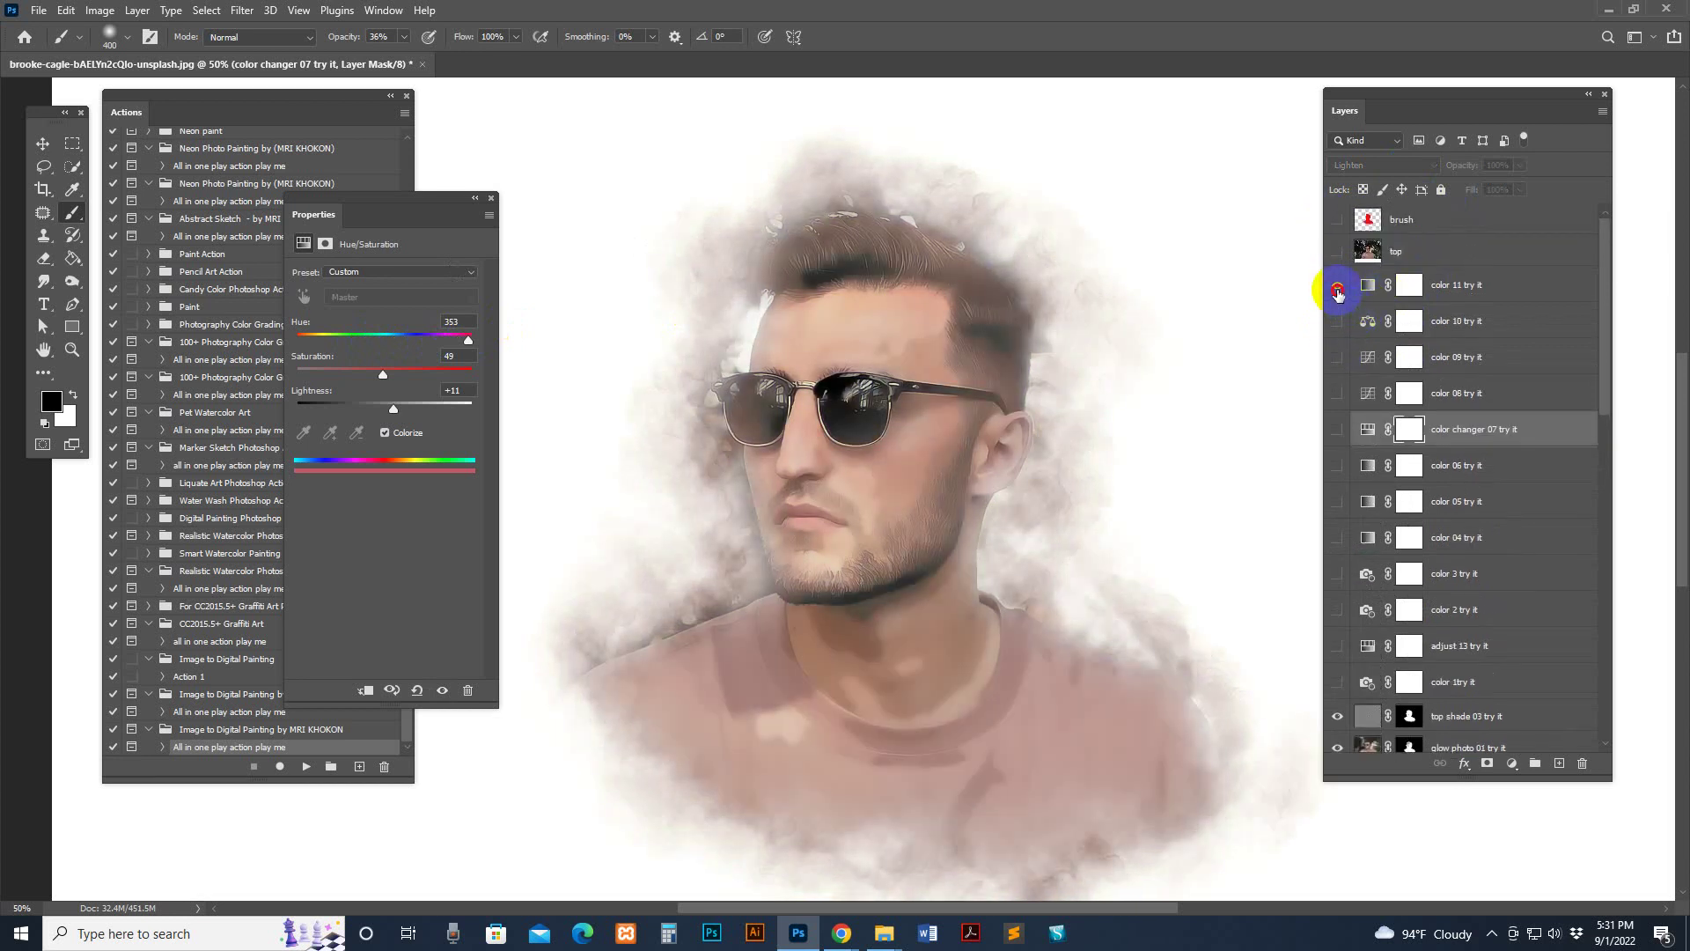
click(1337, 287)
click(1337, 287)
click(1337, 287)
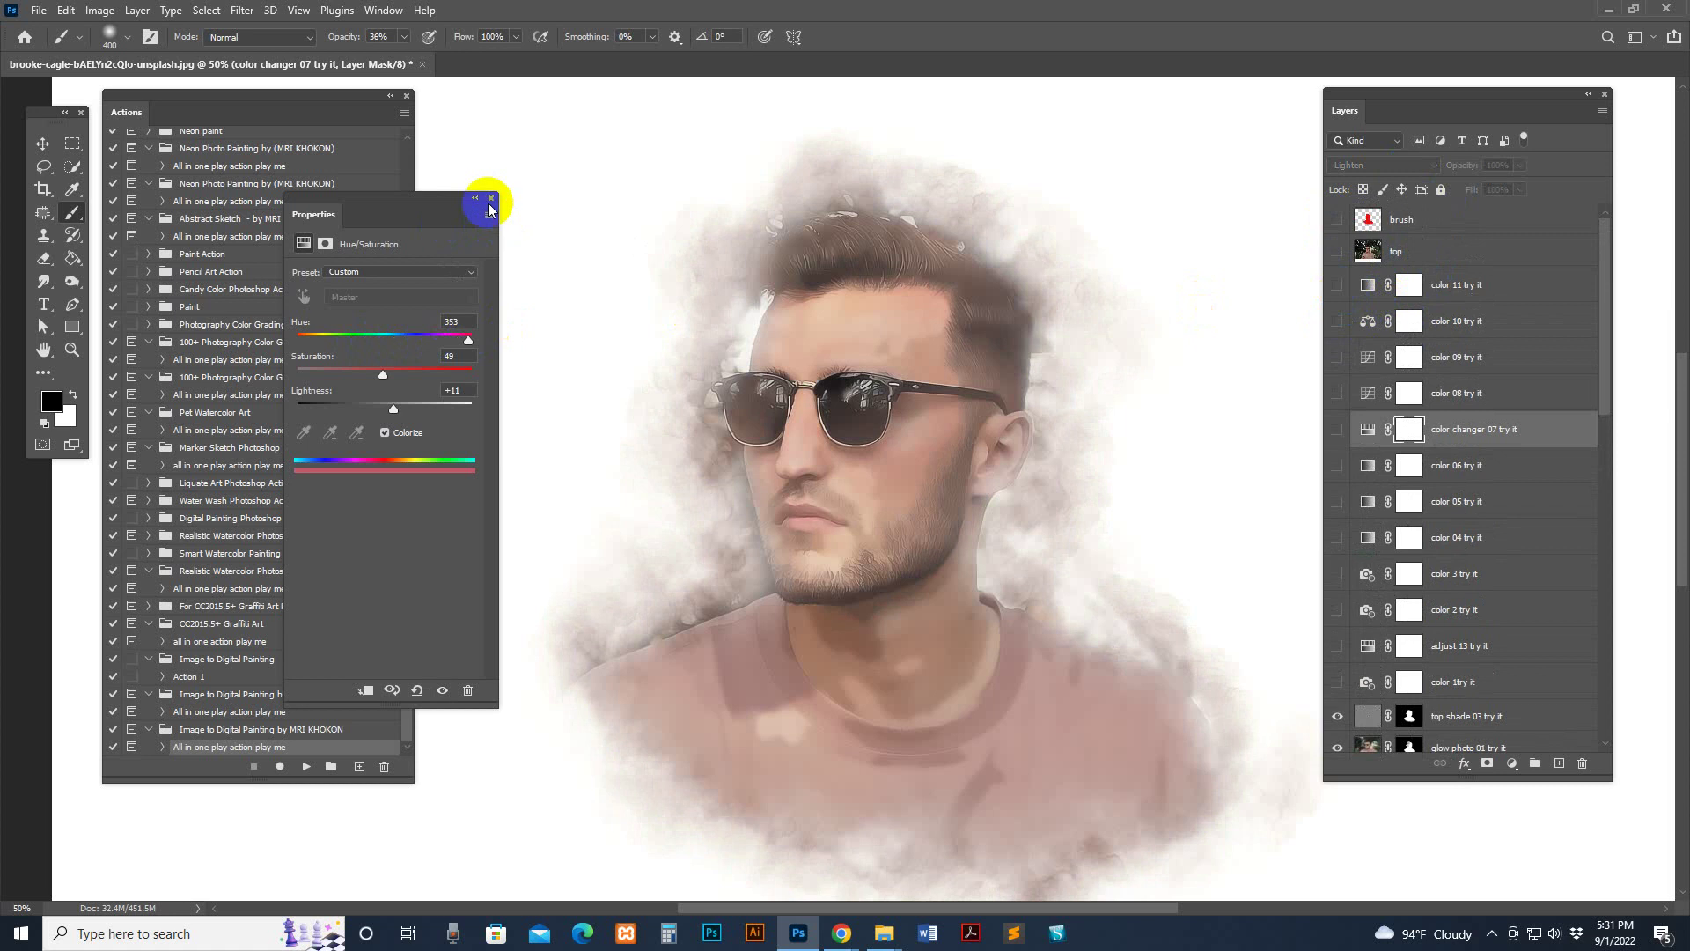
click(490, 201)
Step: Toggle the "mai 02 paintign style" layer to compare the painting style, and leave it hidden
scroll(1407, 468, down, 8)
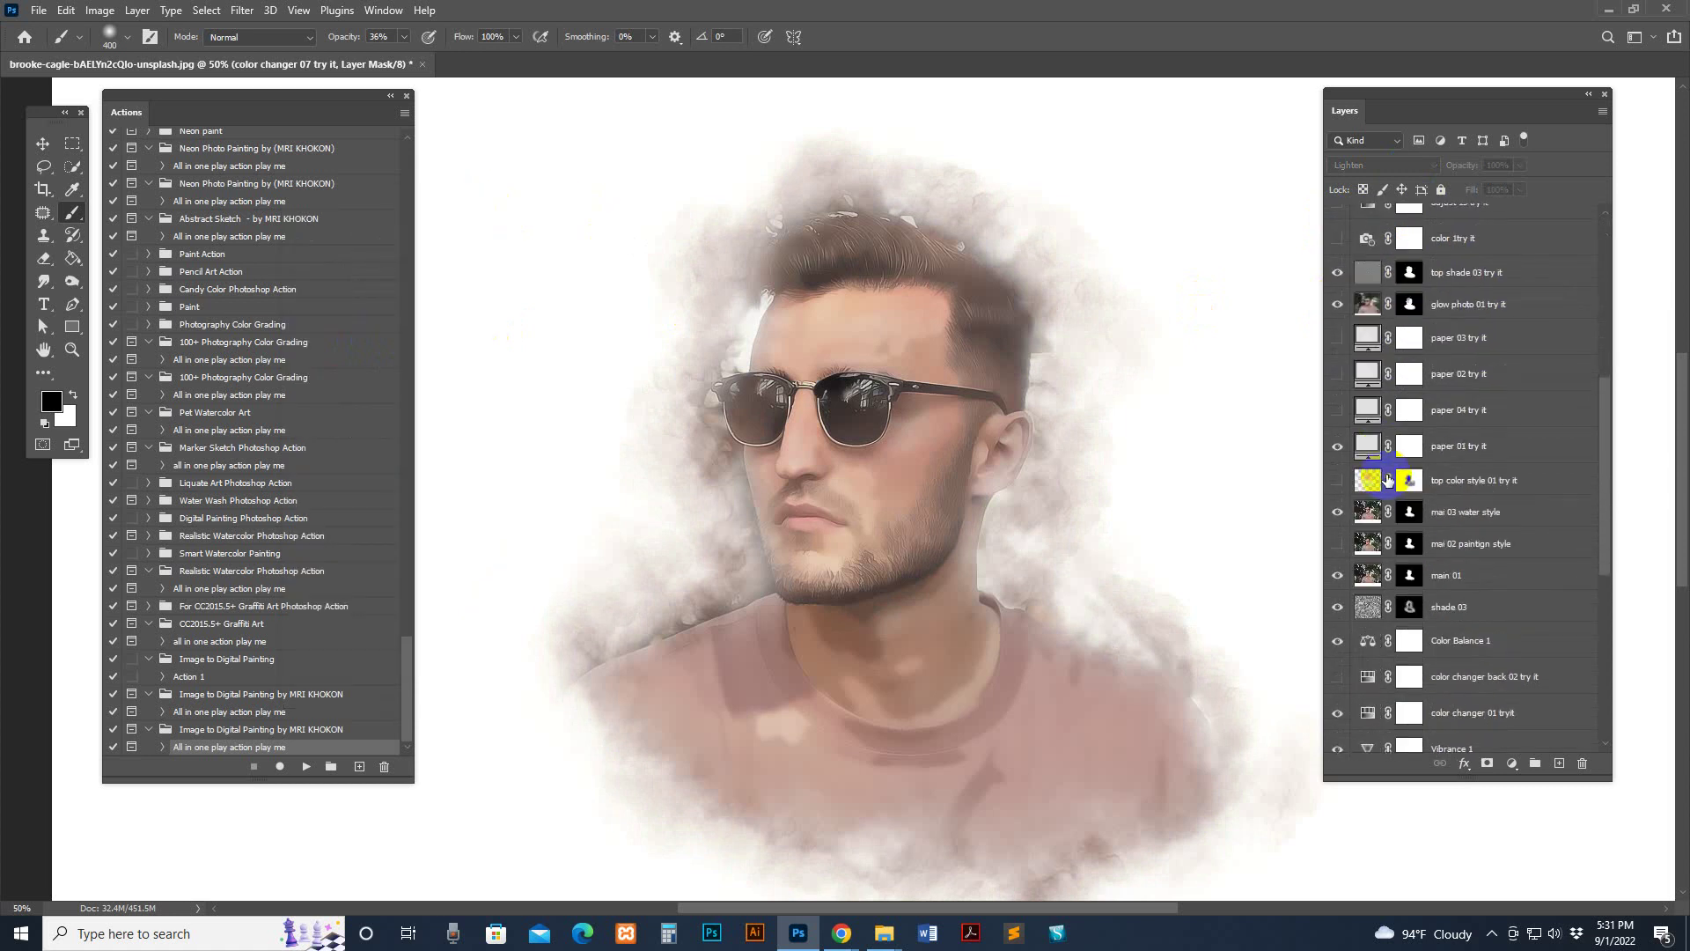
click(1358, 547)
click(1338, 544)
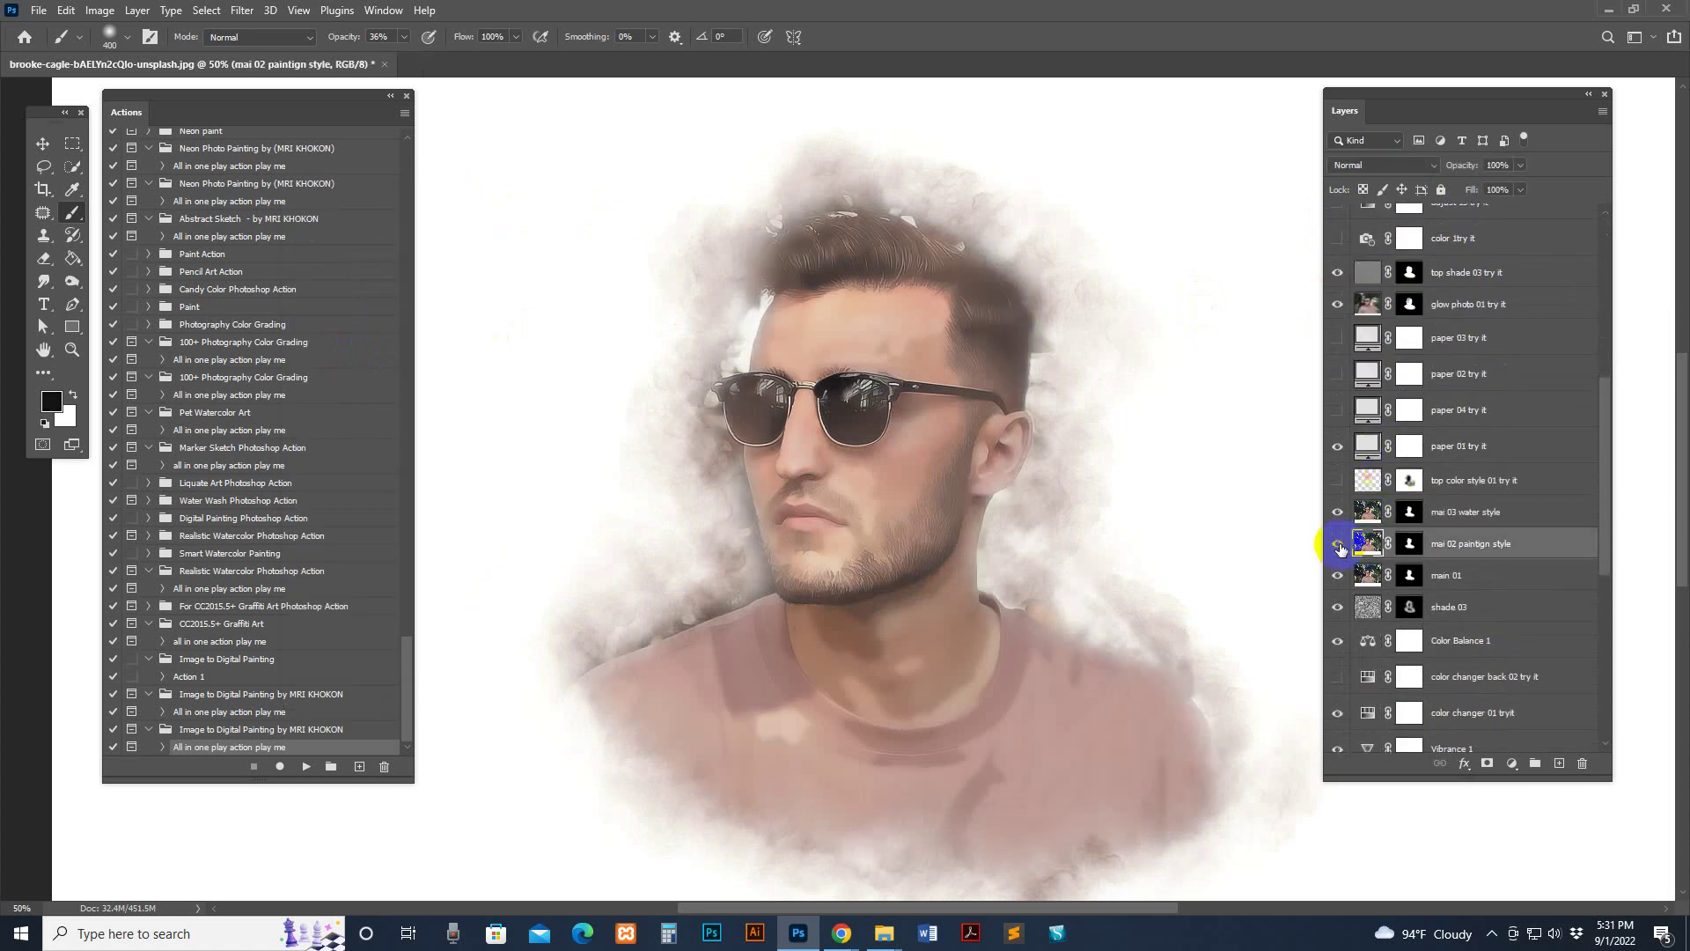
click(1338, 544)
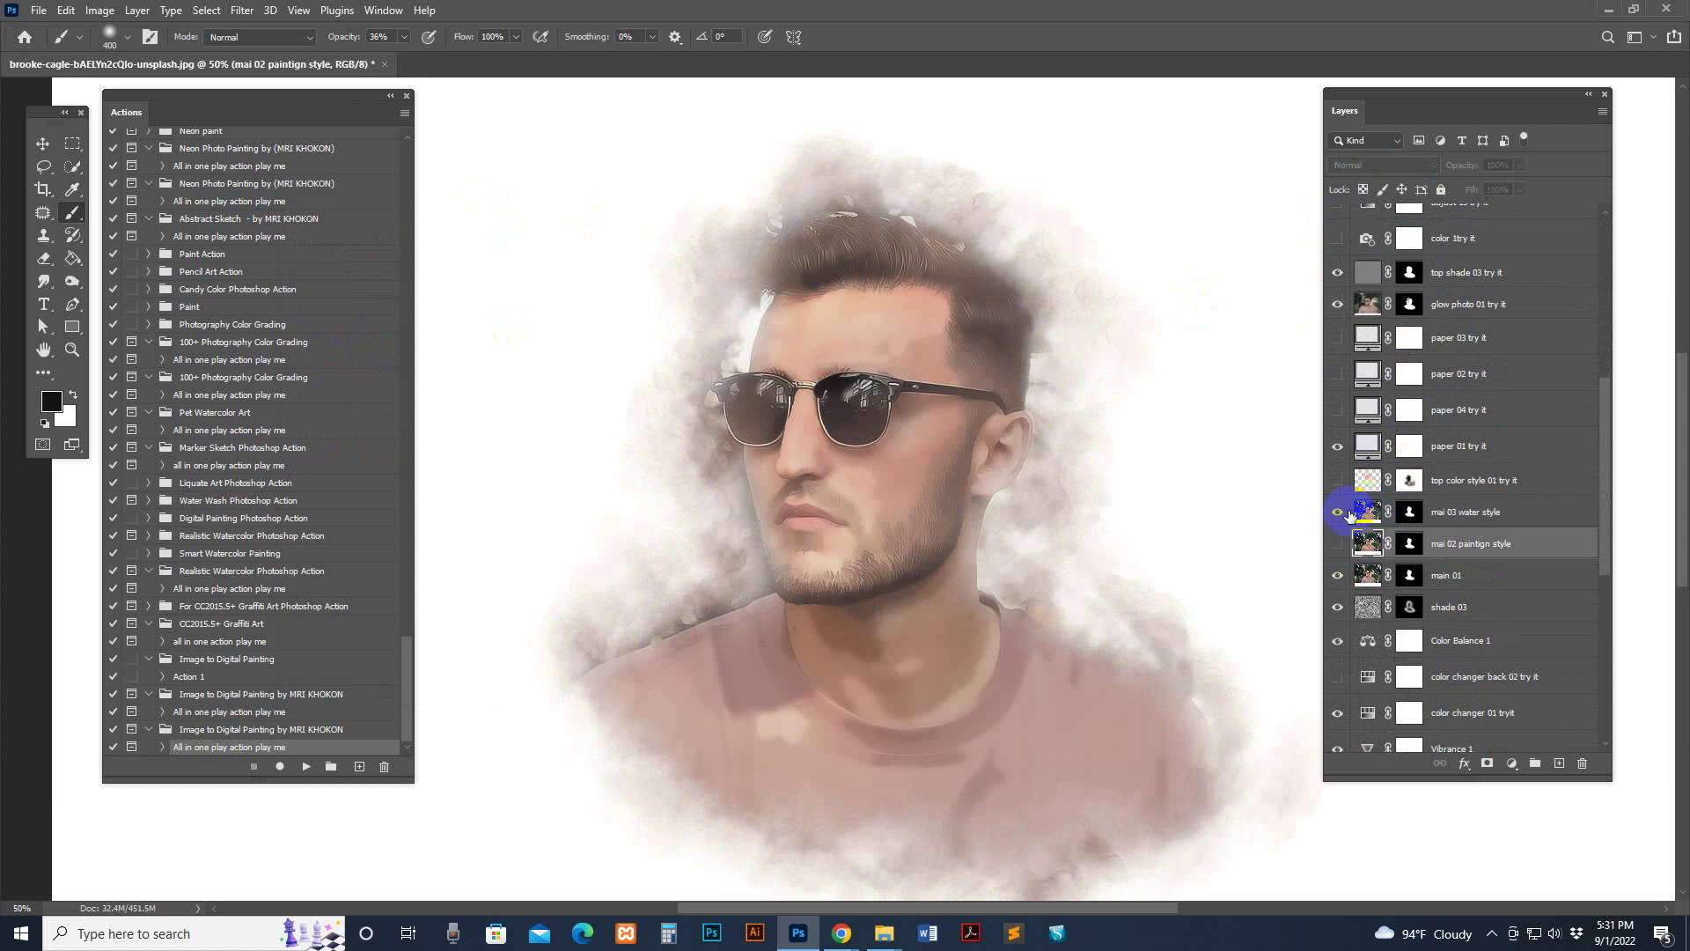
Step: Show the "top color style 01 try it" overlay to tint the hair, shirt and surrounding watercolor
click(1358, 513)
click(1340, 482)
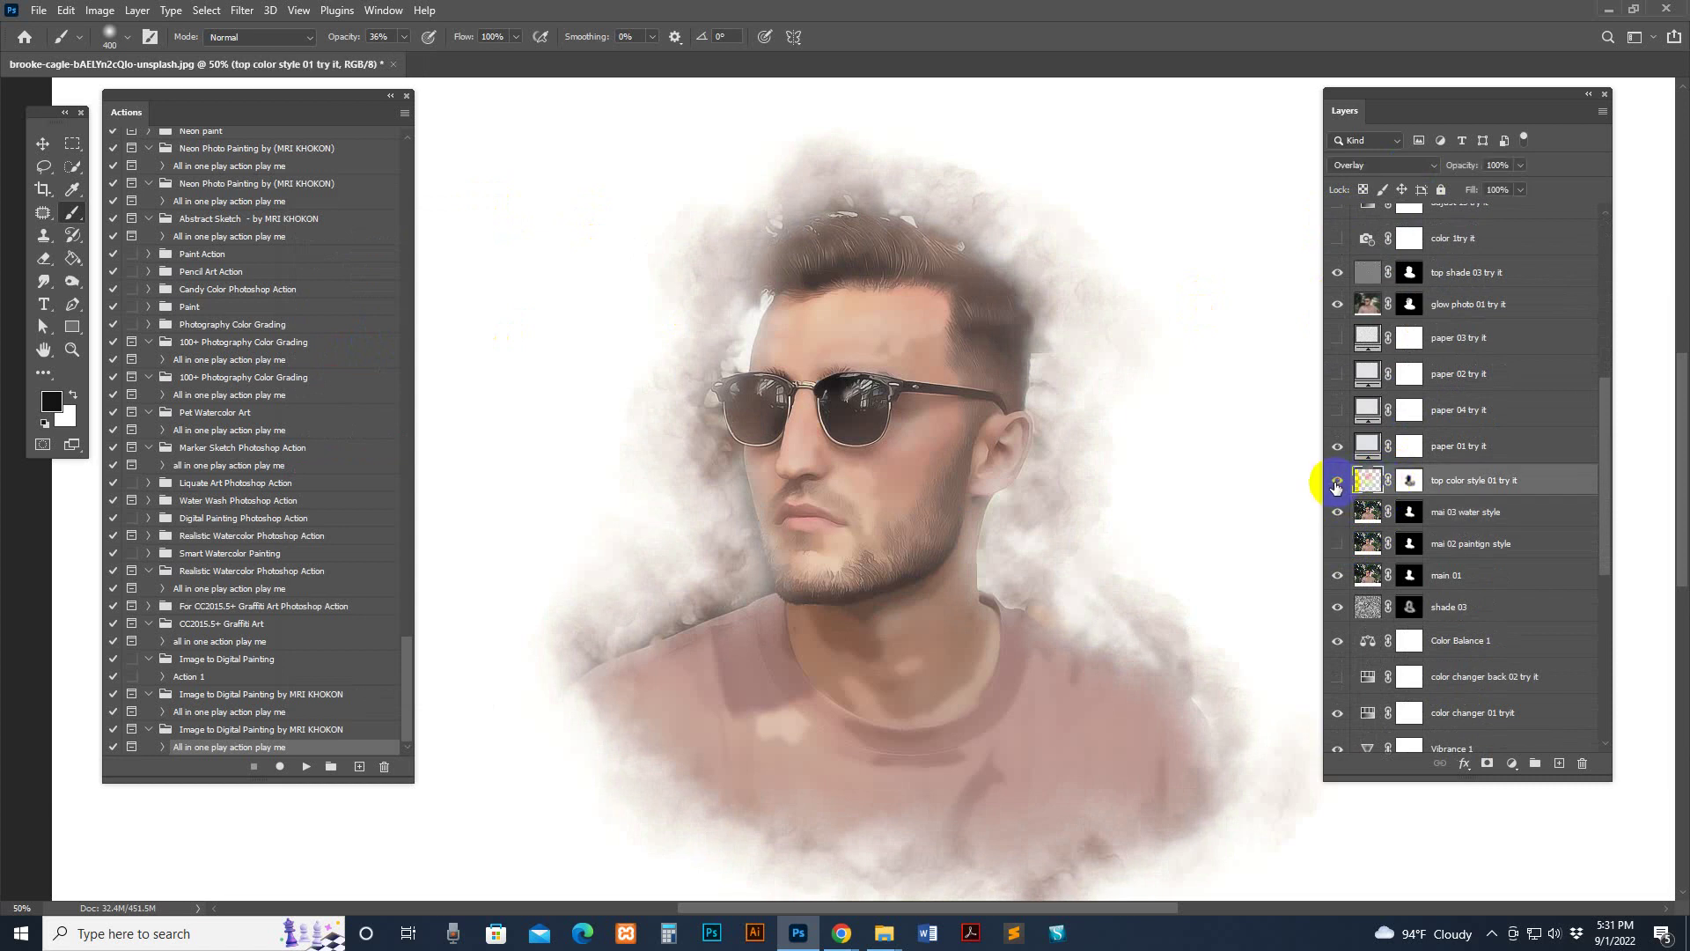
click(1337, 481)
Step: Preview the "color 10", "color 09", "color 08" and "color changer 07" adjustments over the tinted portrait, leaving each one hidden
scroll(1356, 326, up, 5)
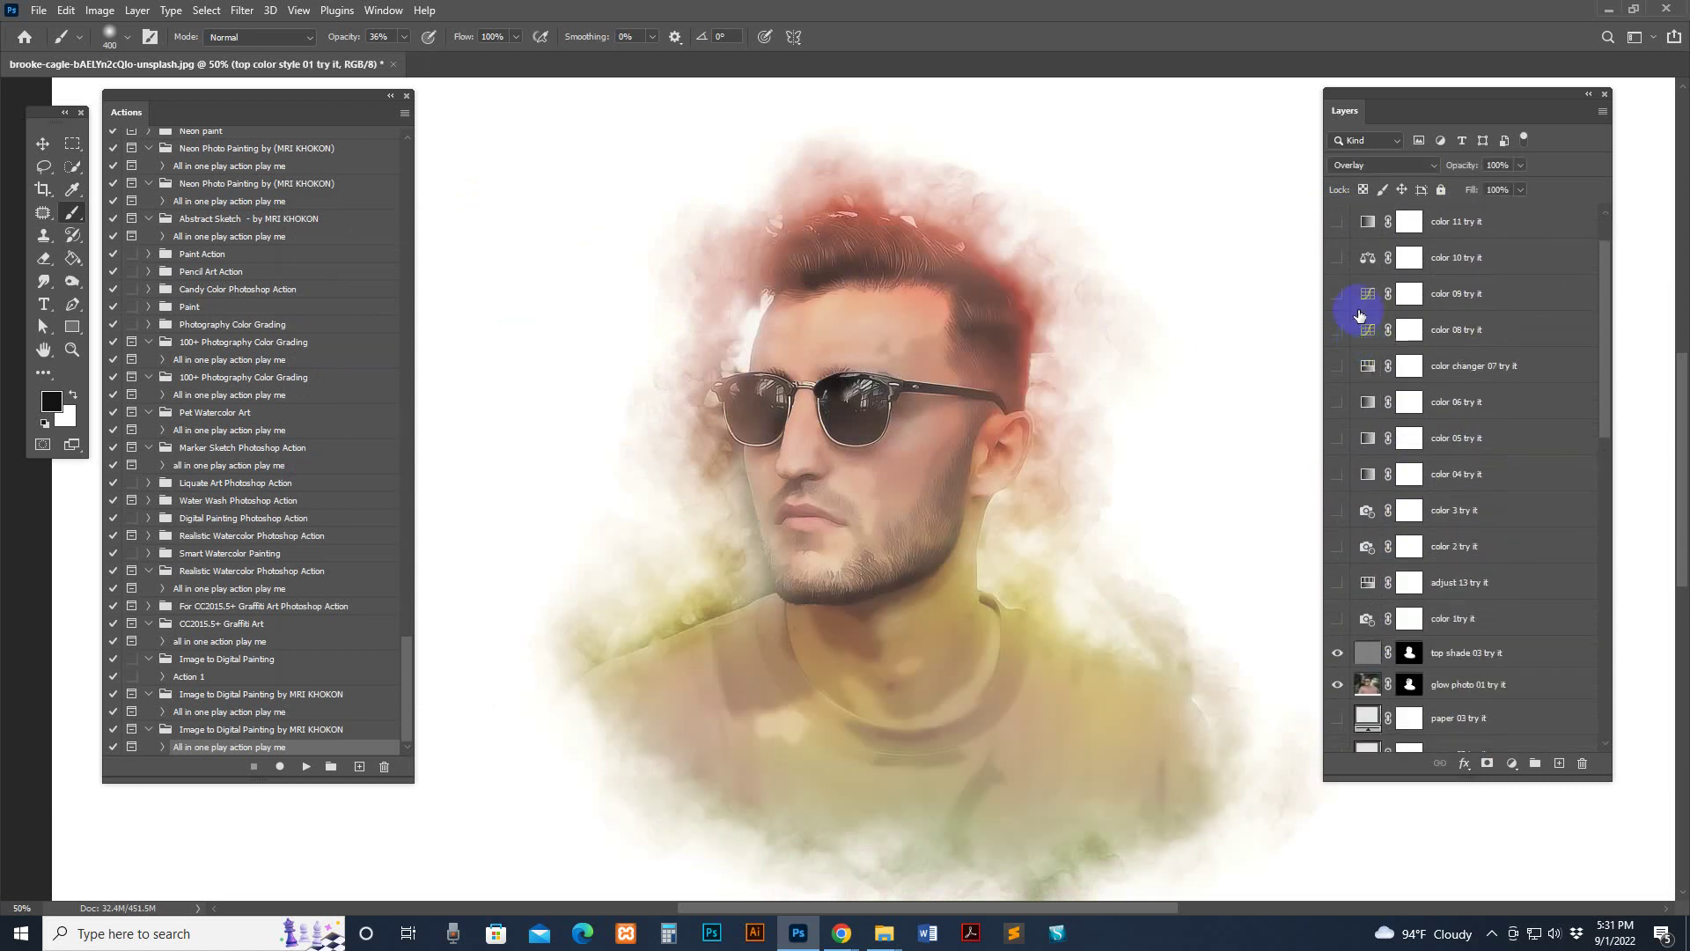
scroll(1360, 315, up, 1)
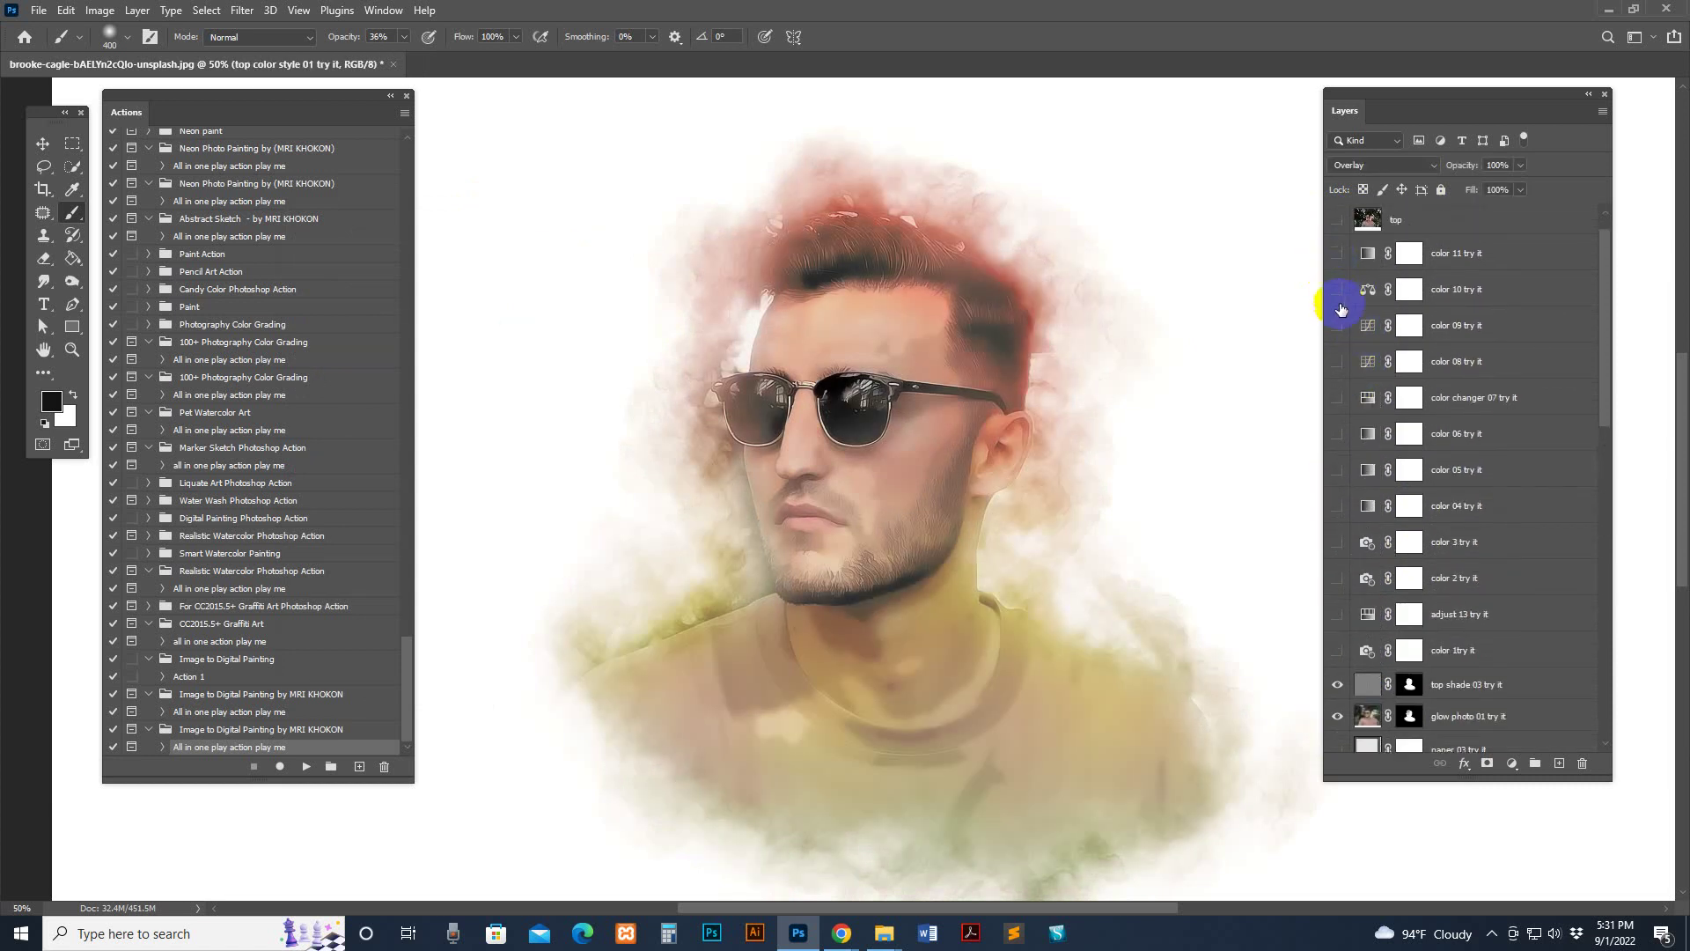
click(1338, 290)
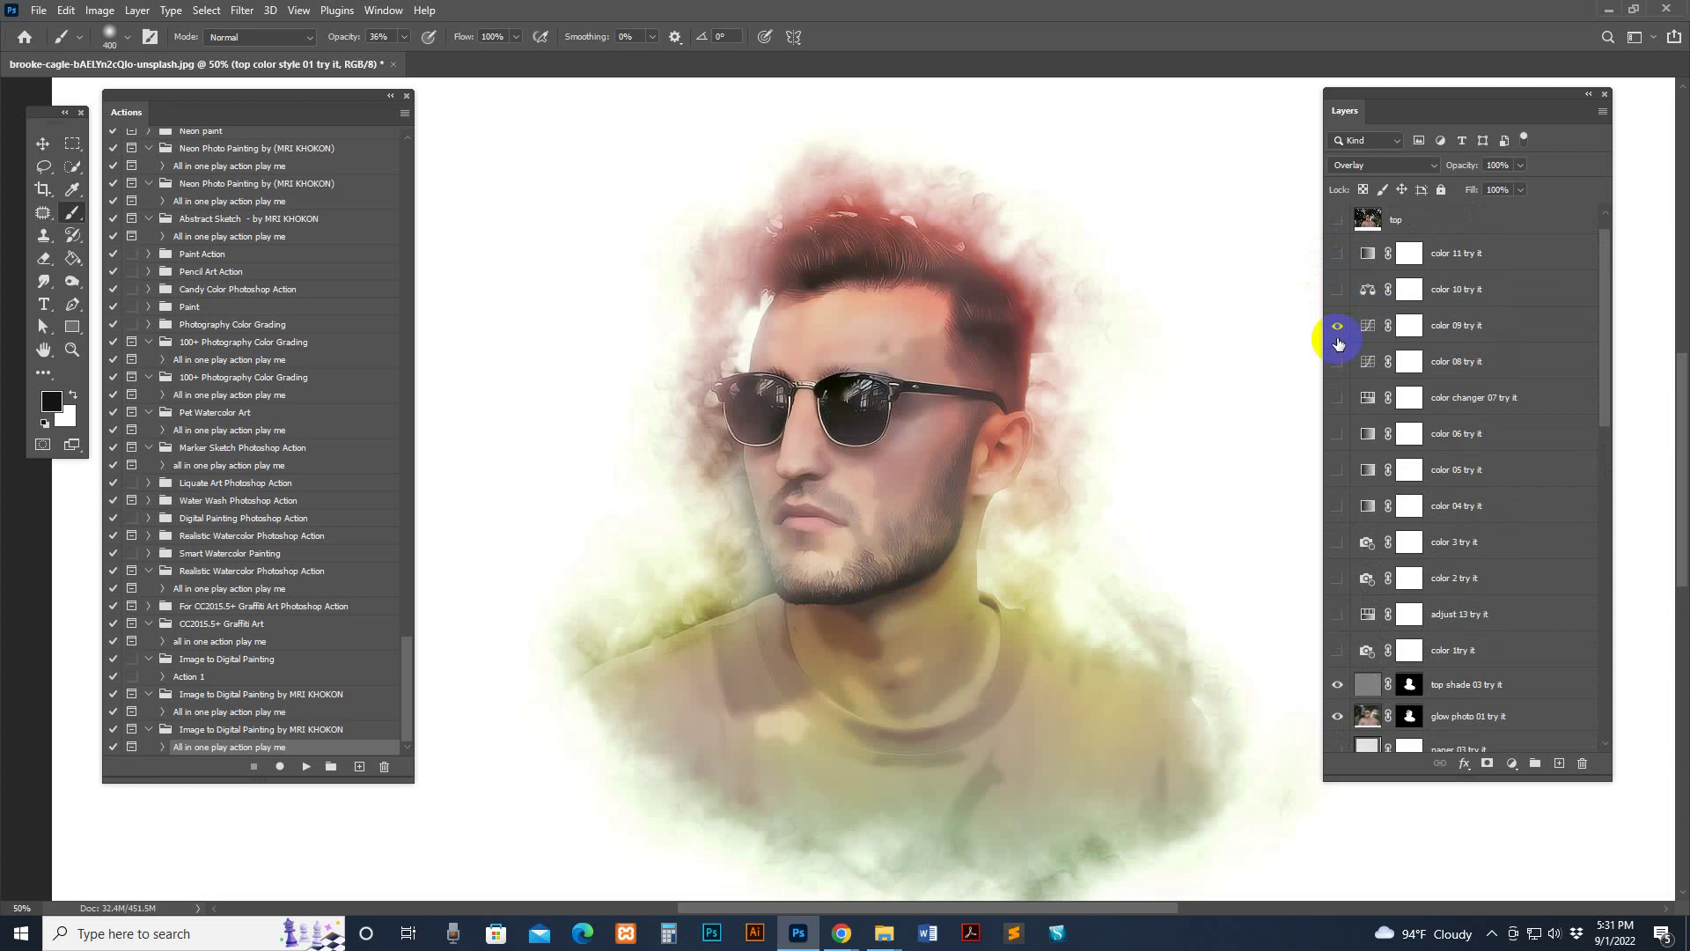
click(1337, 327)
click(1337, 362)
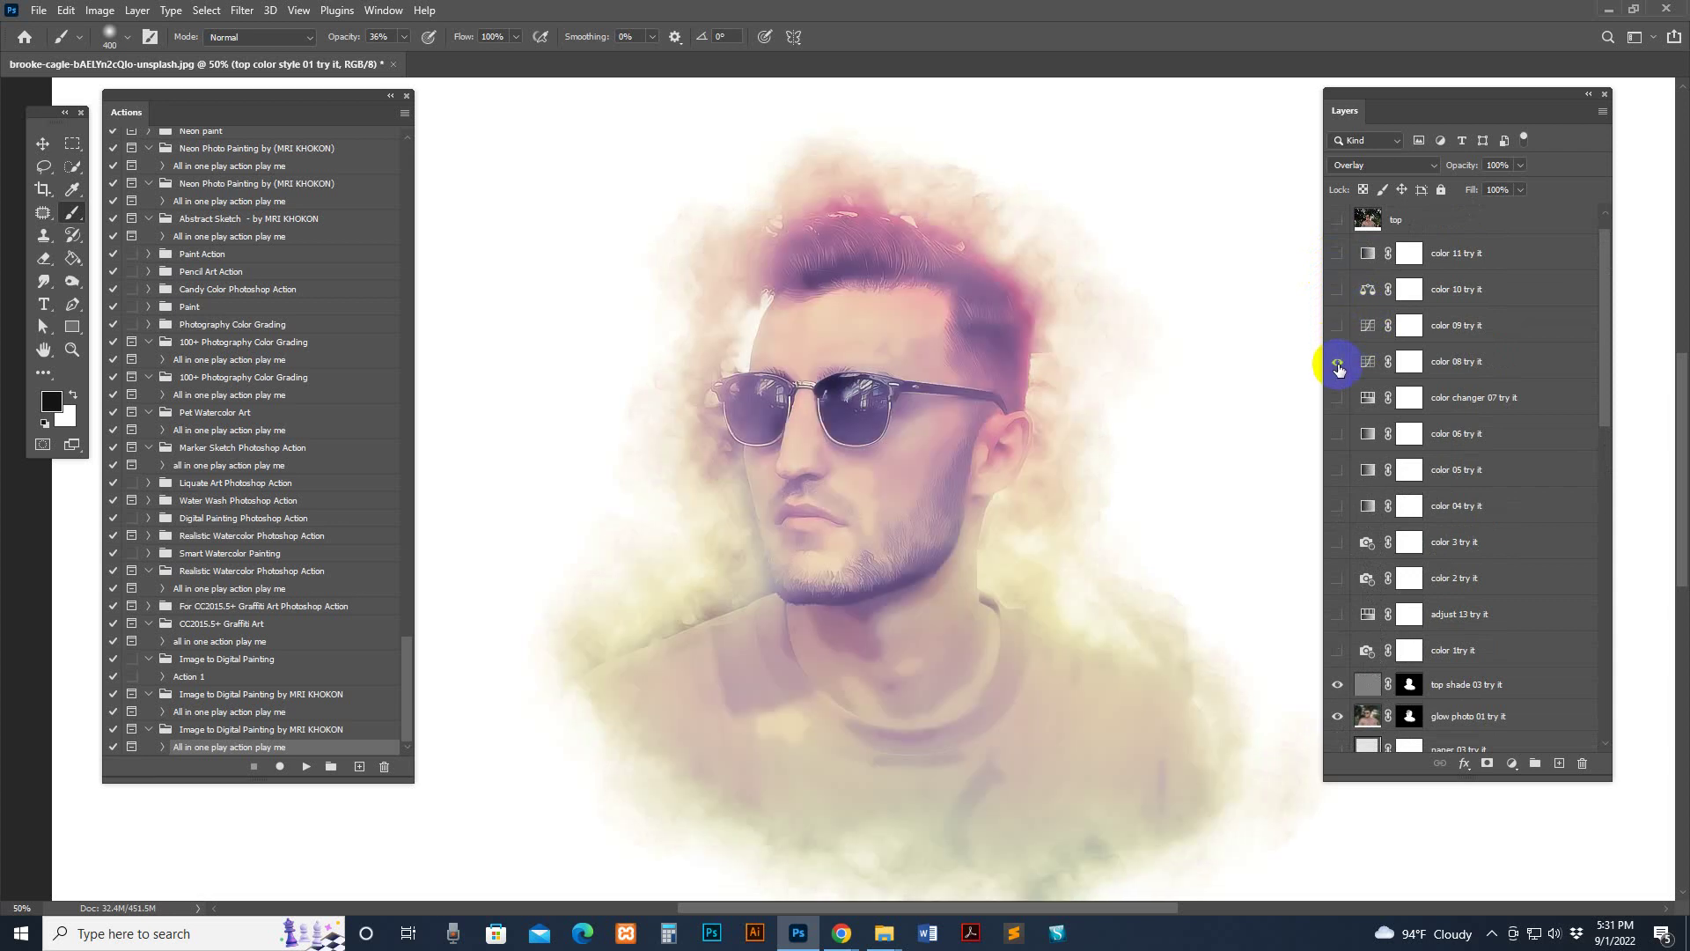
click(1337, 362)
click(1338, 398)
click(1338, 398)
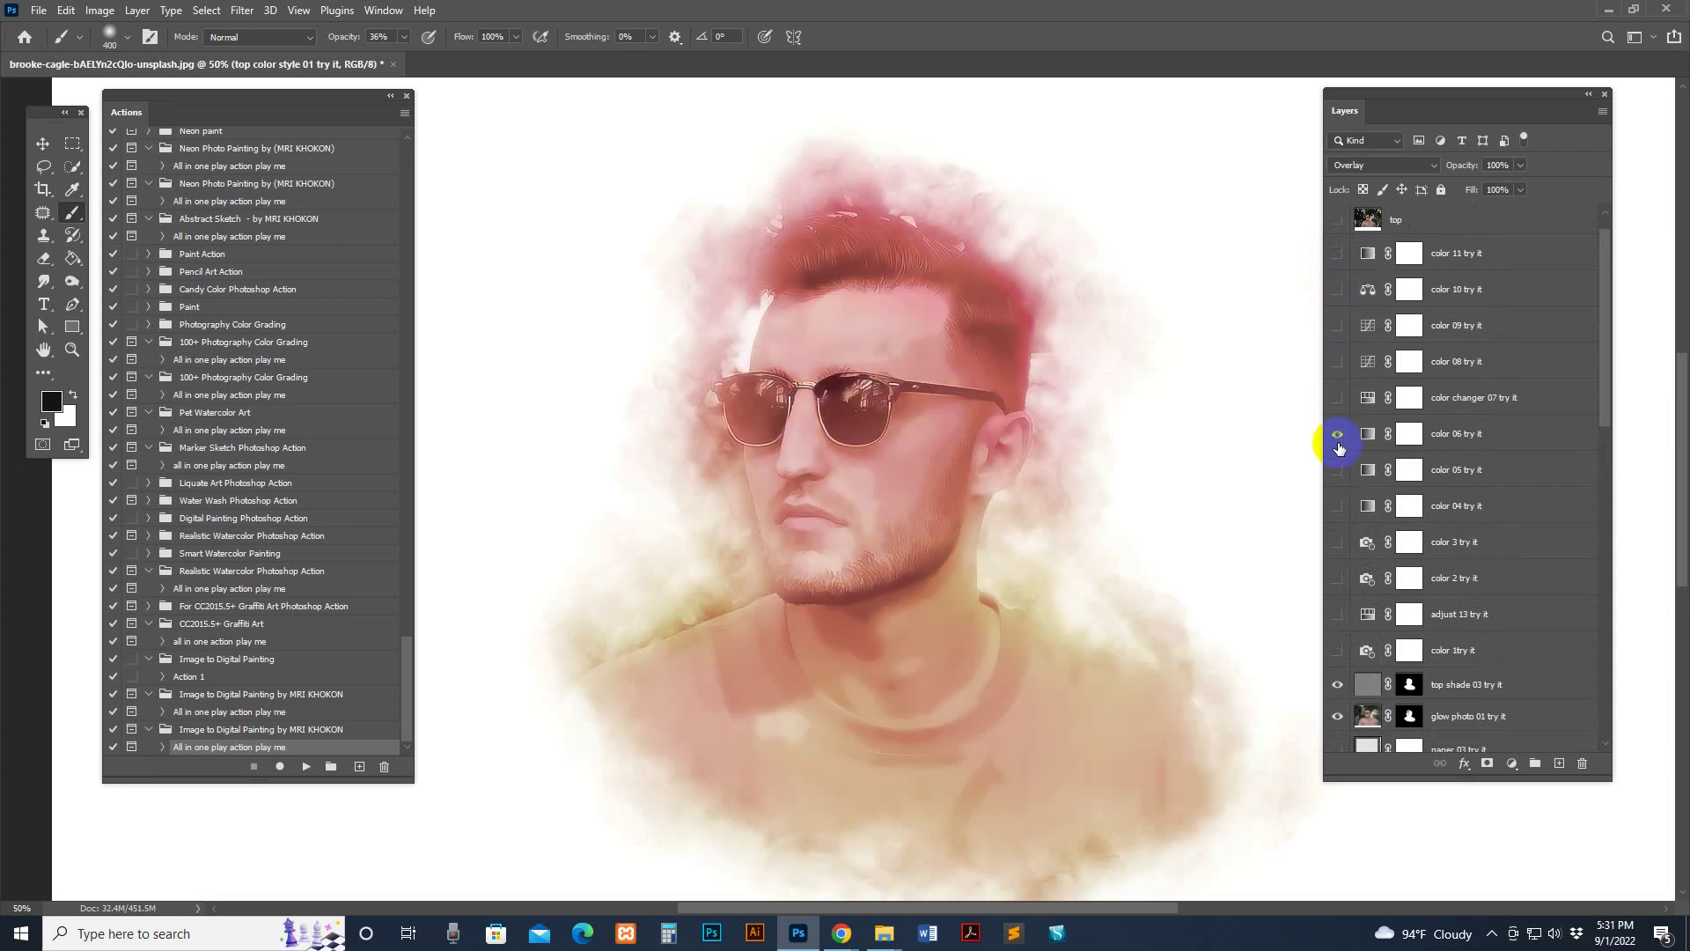
Step: Preview the "color 06" down to "color 1" adjustments one at a time, including "adjust 13", and leave each hidden
click(1337, 434)
click(1336, 434)
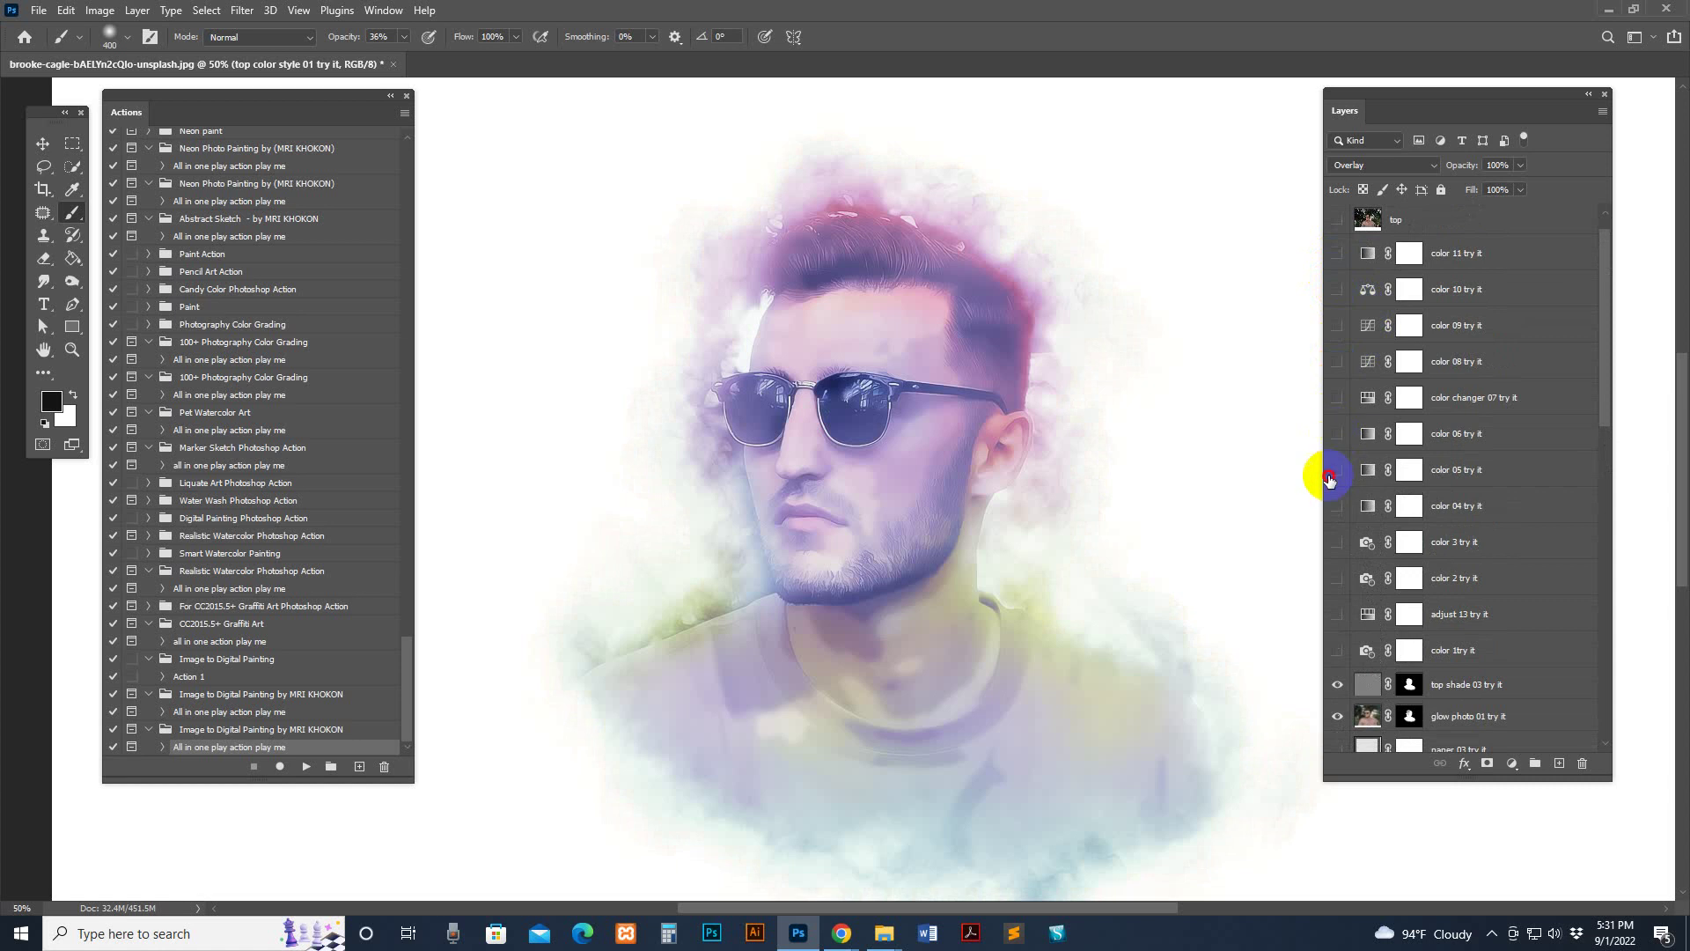
click(1337, 506)
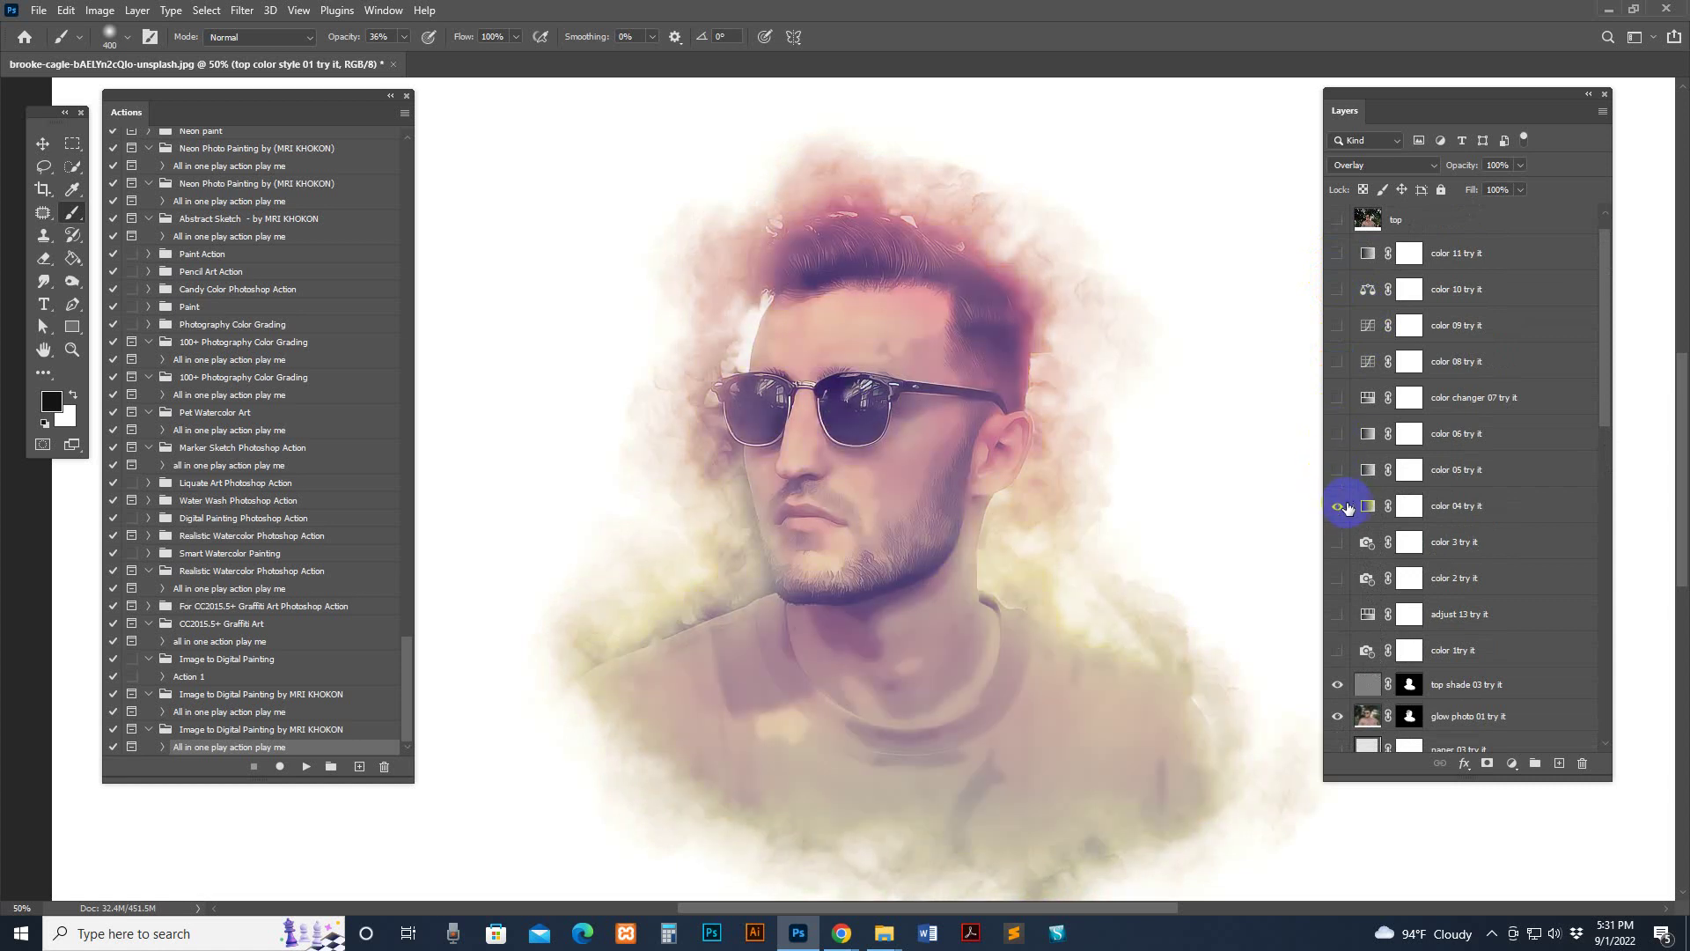
click(1338, 509)
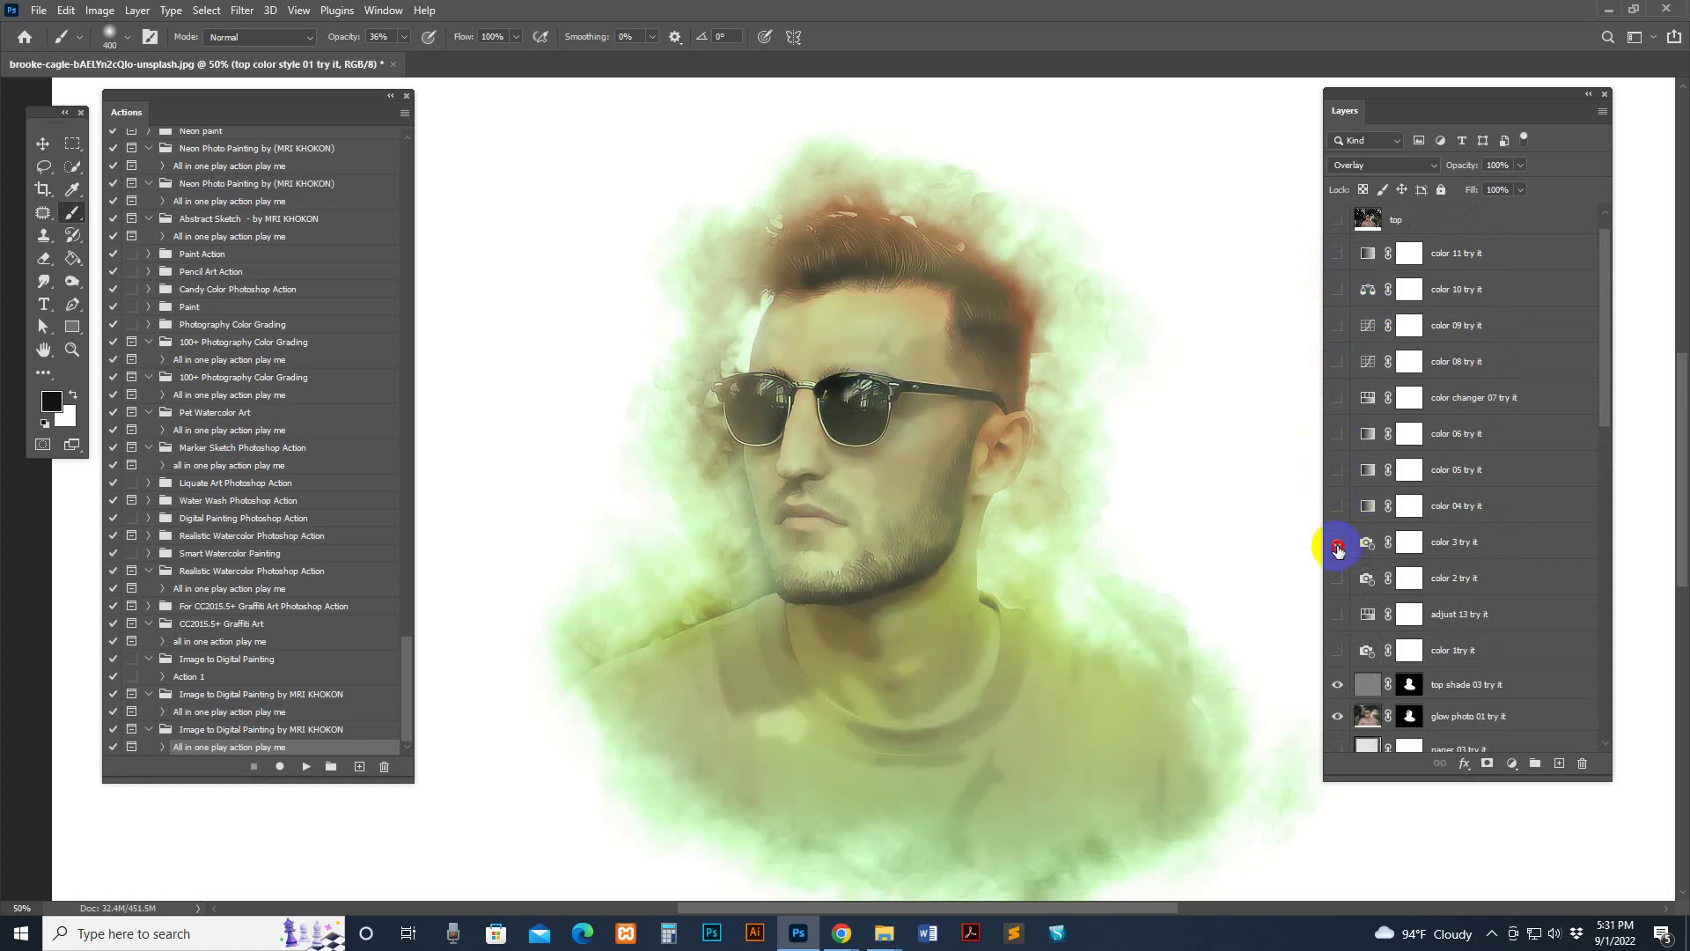
click(1338, 578)
click(1338, 579)
click(1338, 617)
click(1338, 652)
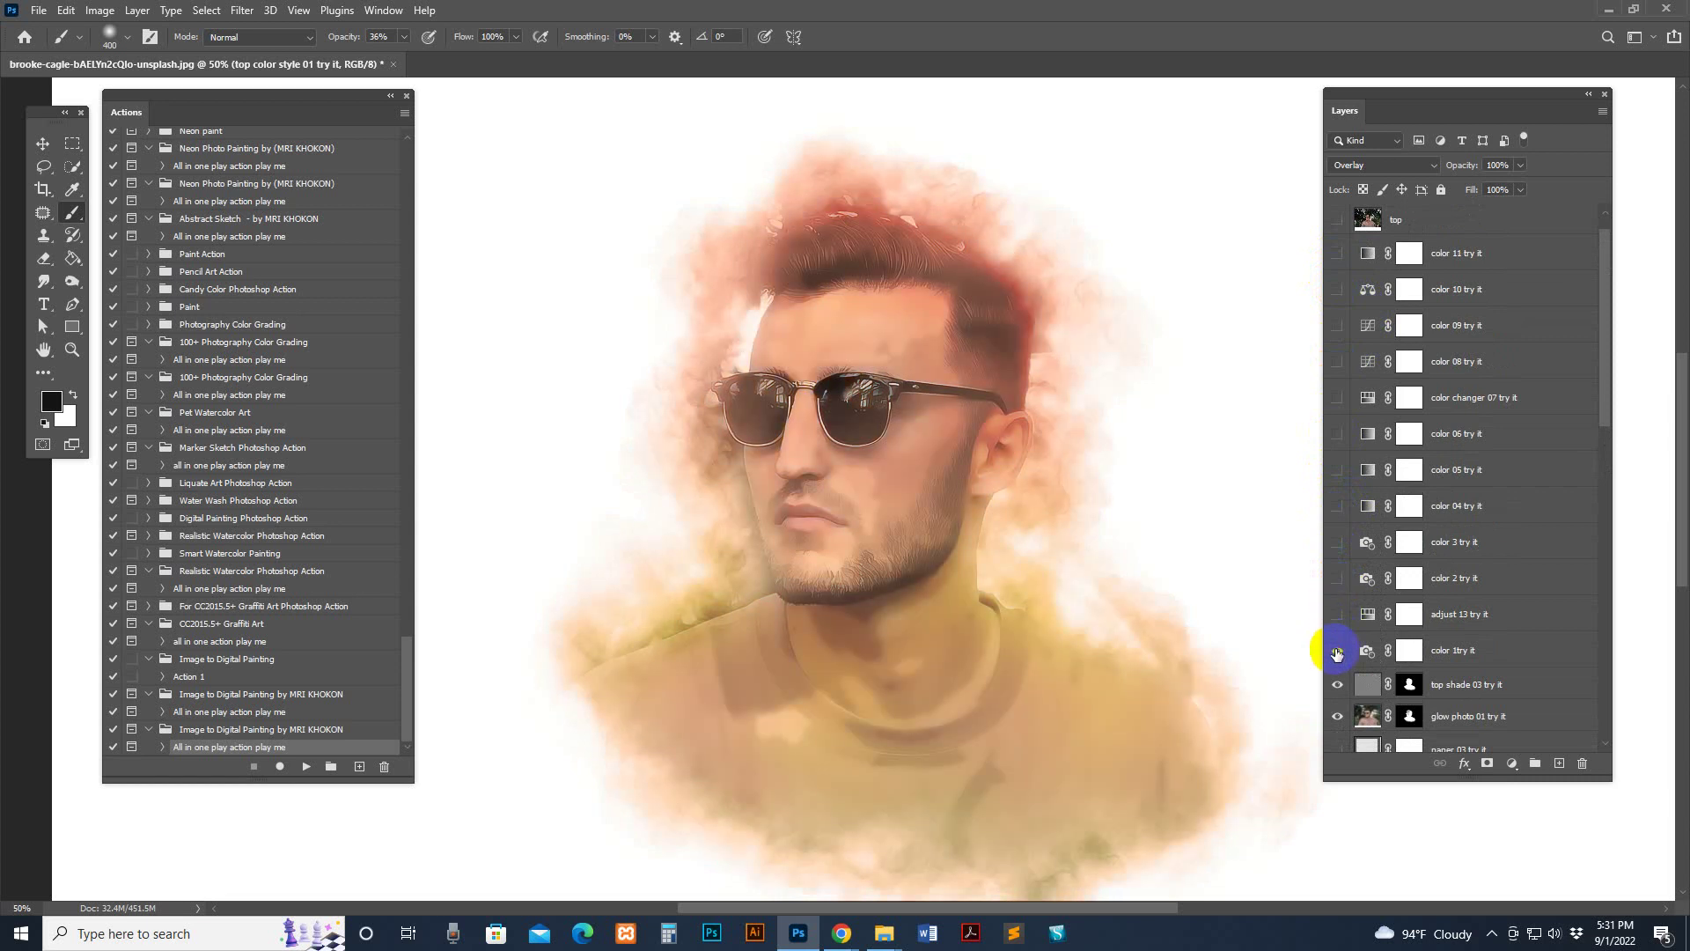
Step: Show the "Color changer" gradient layer clipped to the "Back decoration" group to recolor the surrounding watercolor
scroll(1367, 577, down, 5)
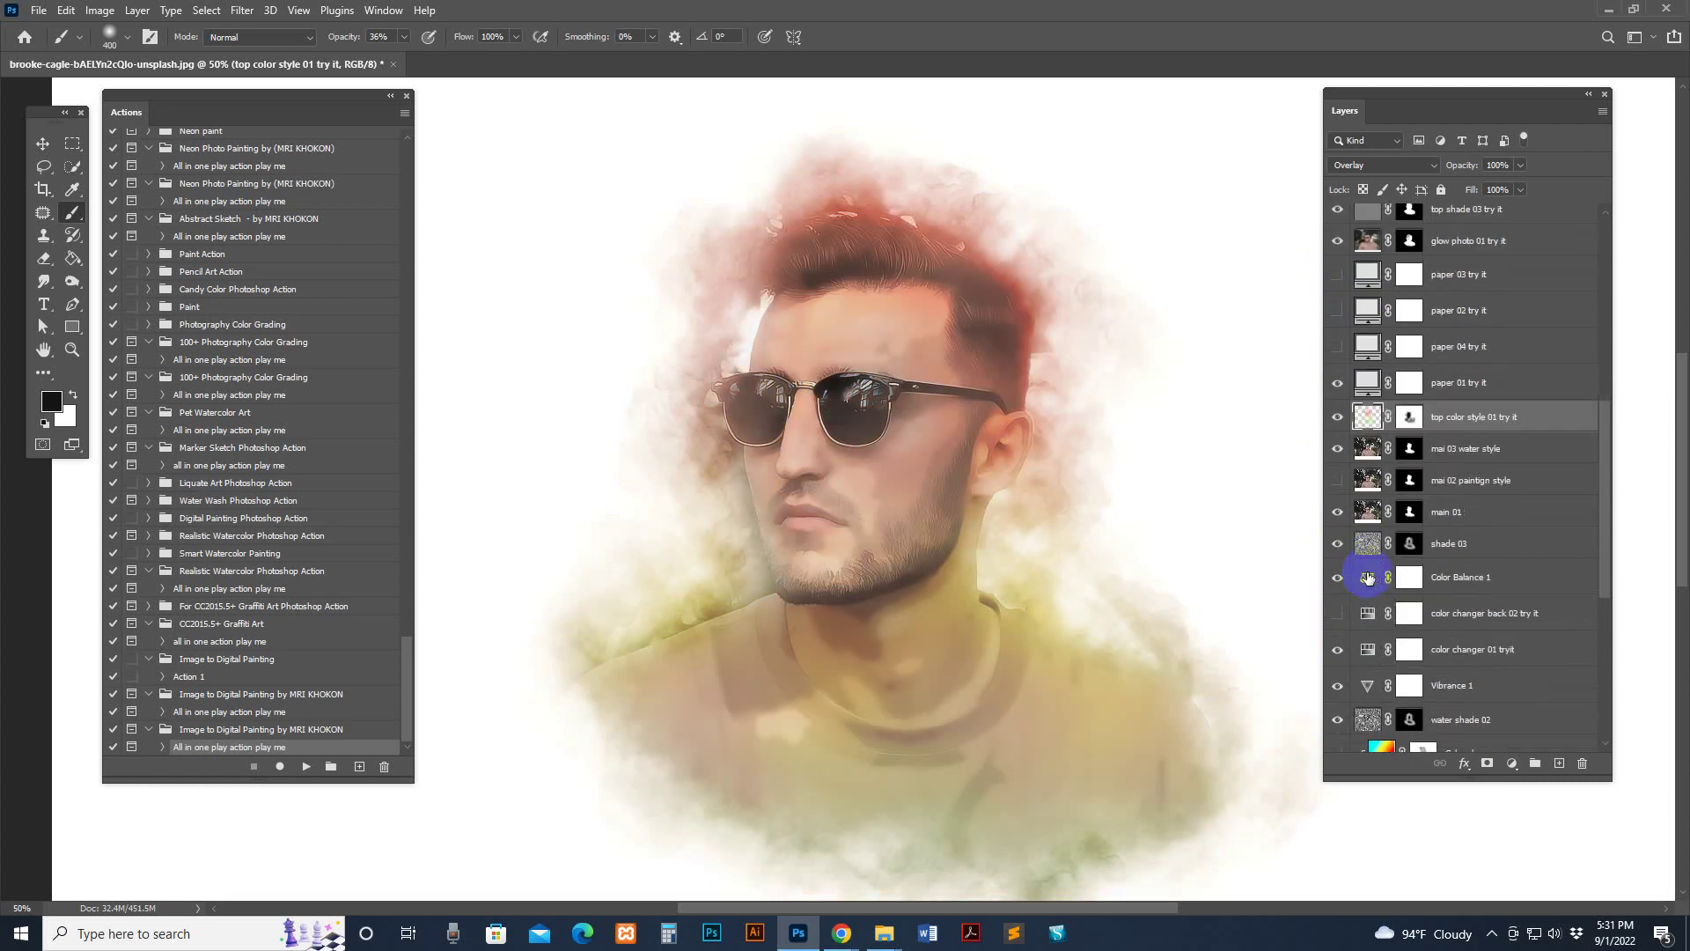
scroll(1367, 577, down, 3)
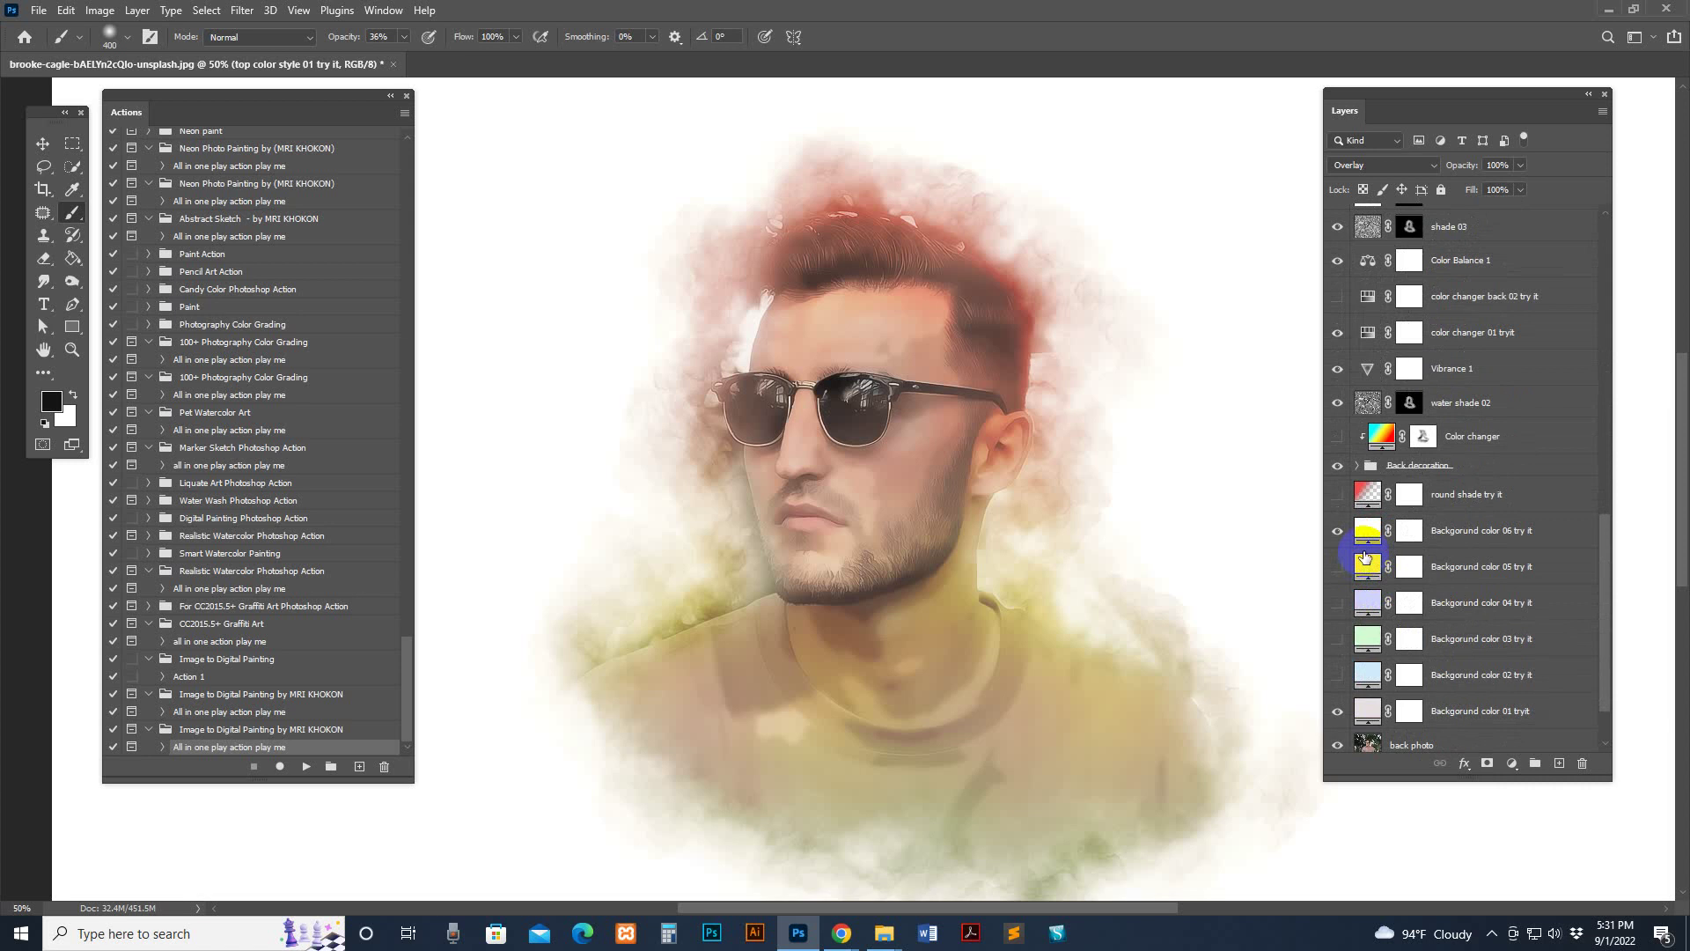
scroll(1373, 510, up, 1)
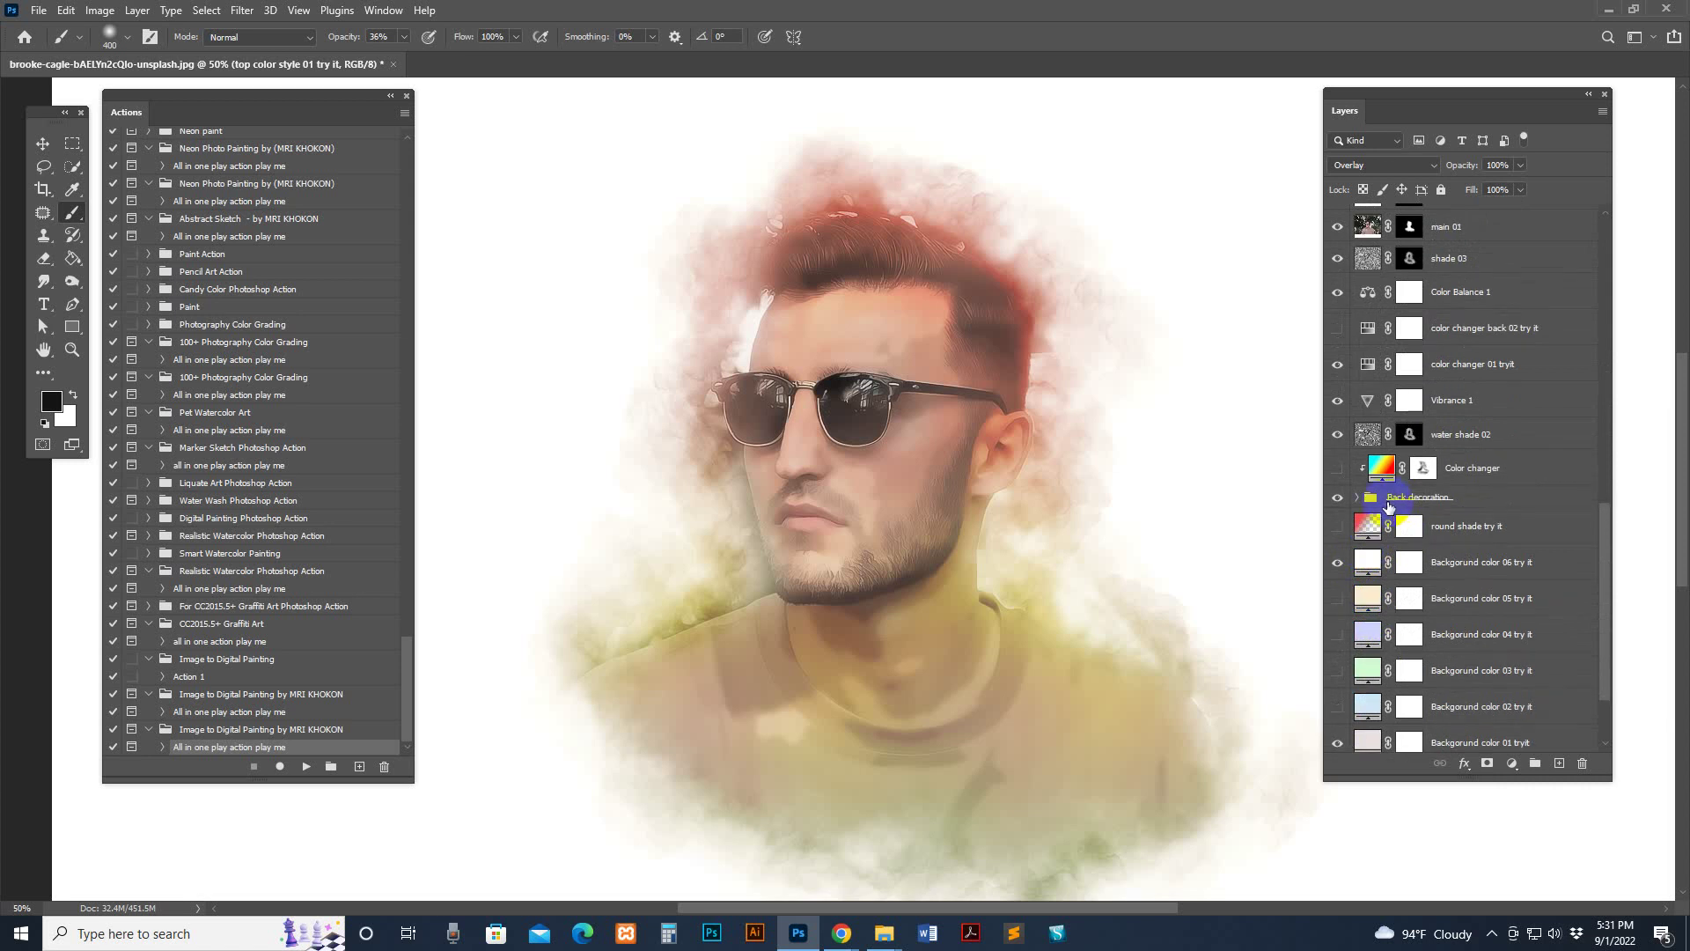
click(1337, 473)
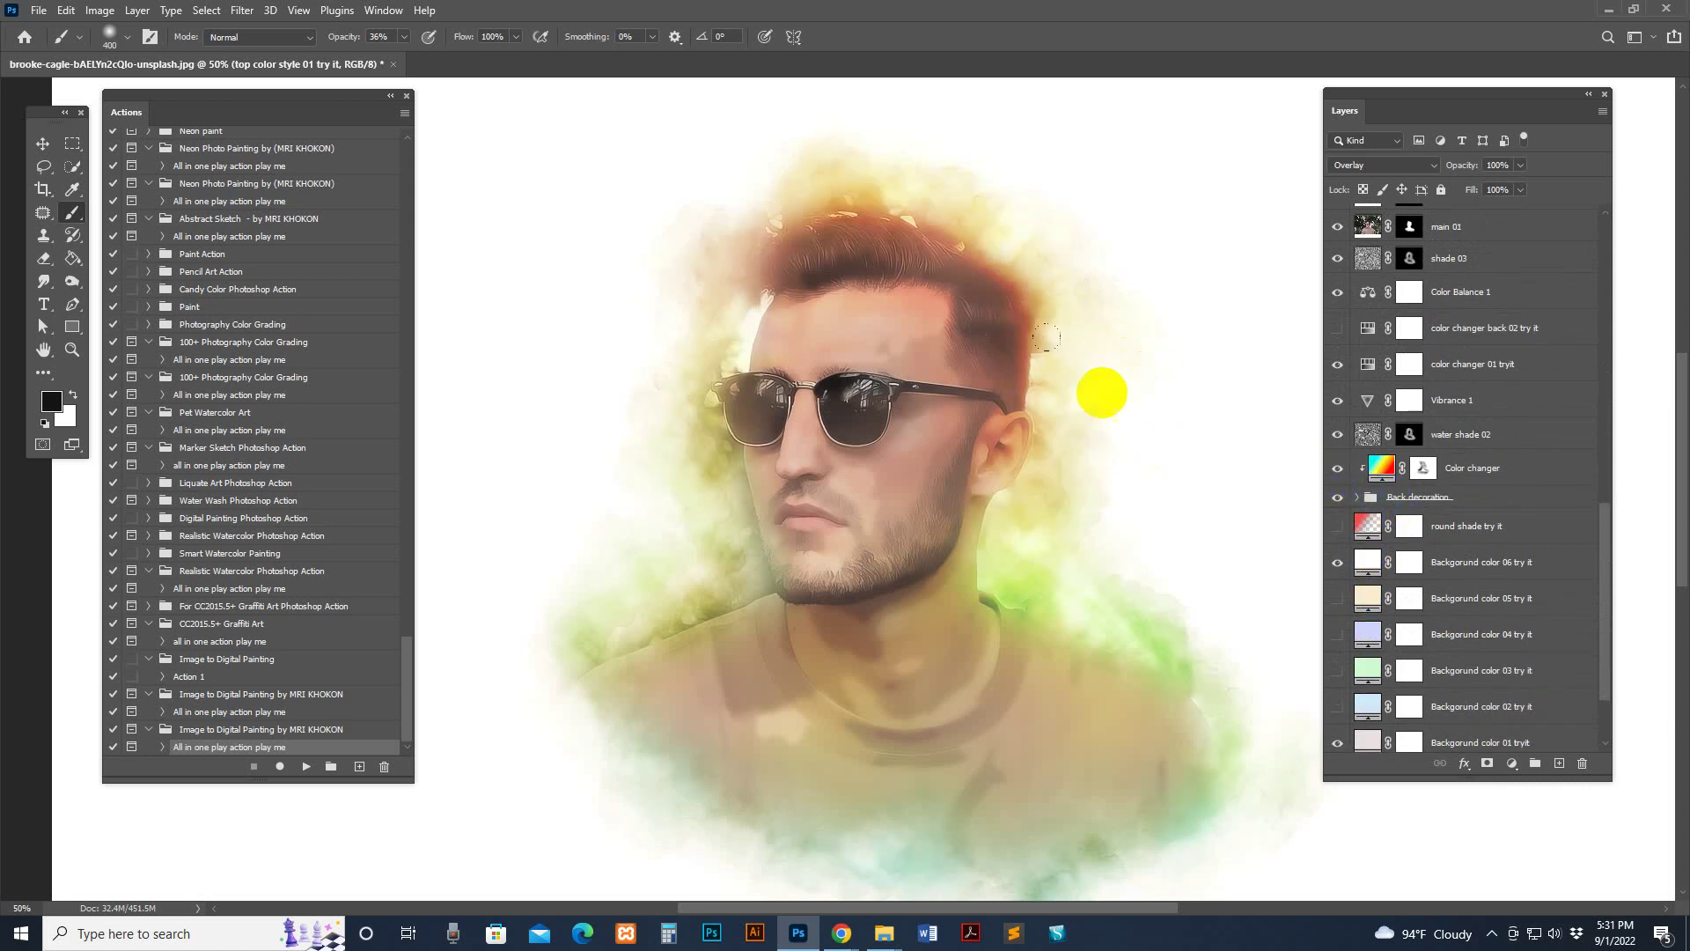
Step: Select the "color changer back 02 try it" adjustment layer and toggle its visibility to compare the background colors
scroll(1281, 404, up, 2)
scroll(1469, 448, up, 2)
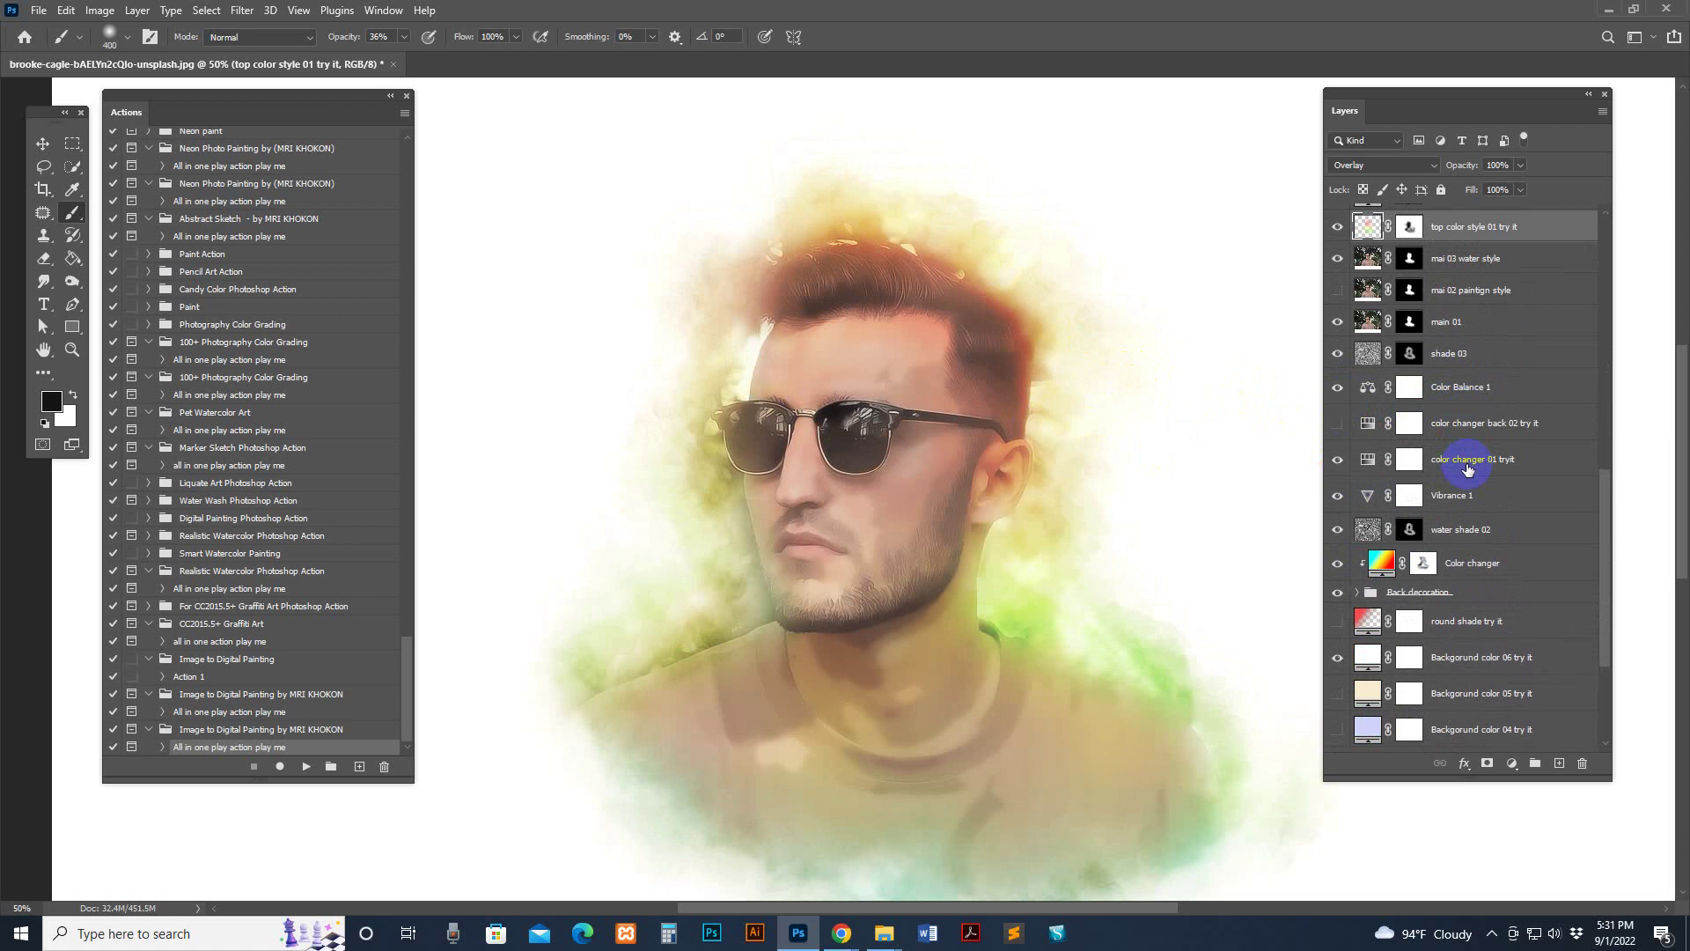
click(1338, 424)
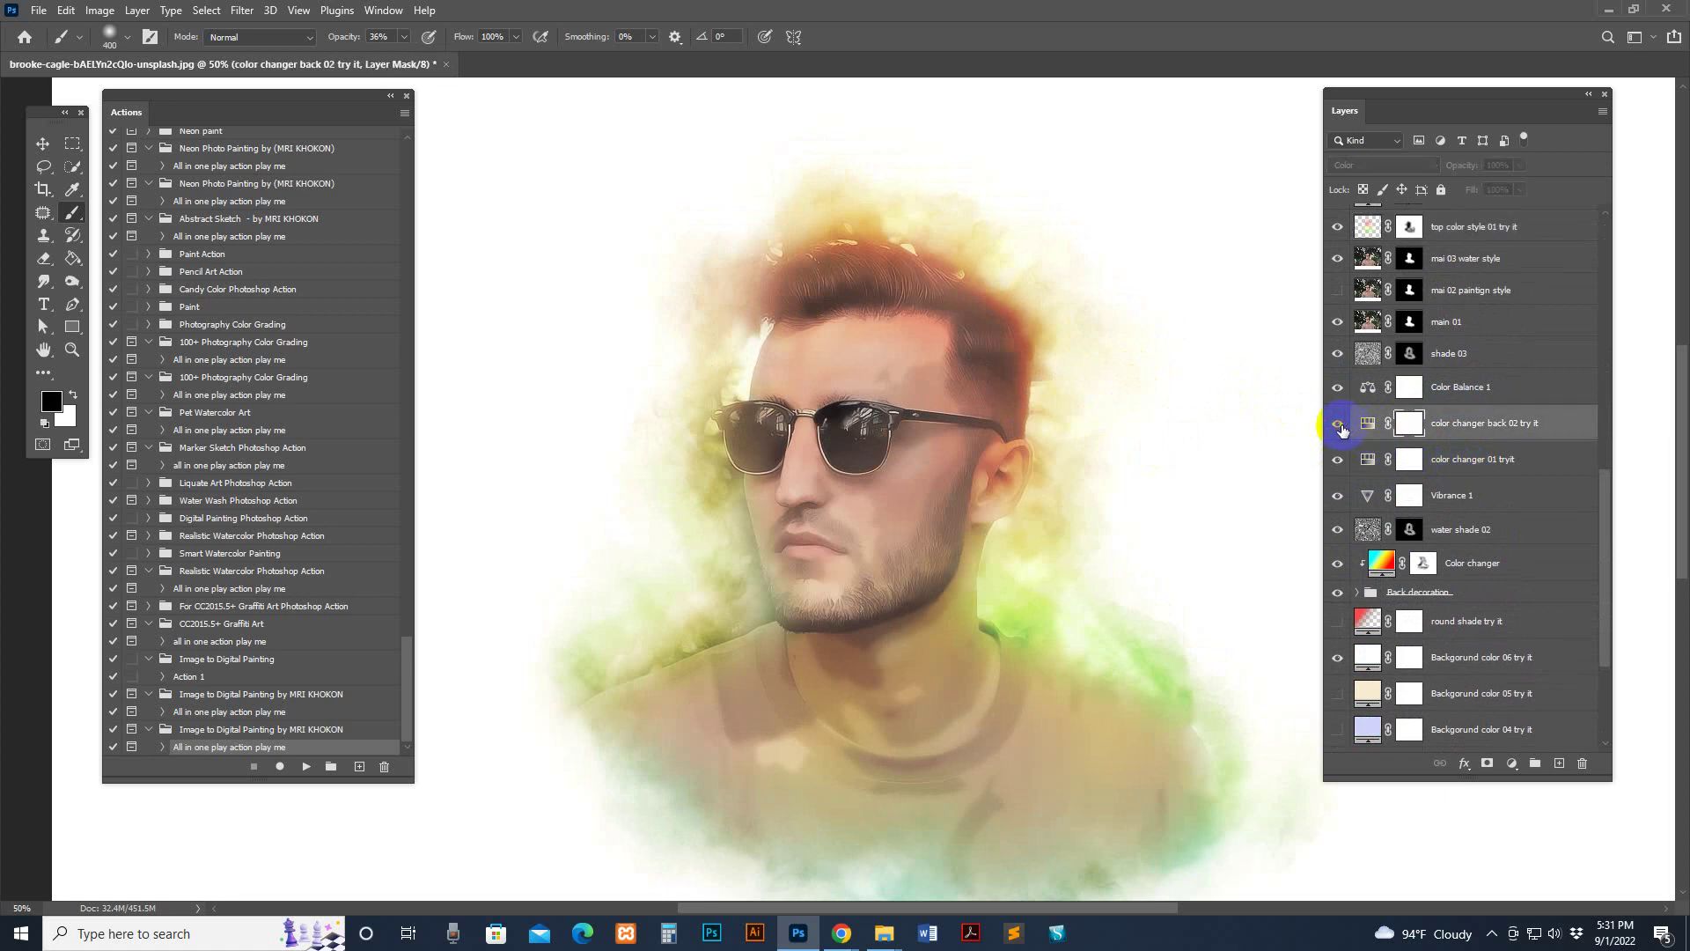
click(1338, 424)
Step: Select the "adjust 13 try it" adjustment layer and show it over the portrait
scroll(1421, 452, up, 7)
scroll(1421, 453, up, 4)
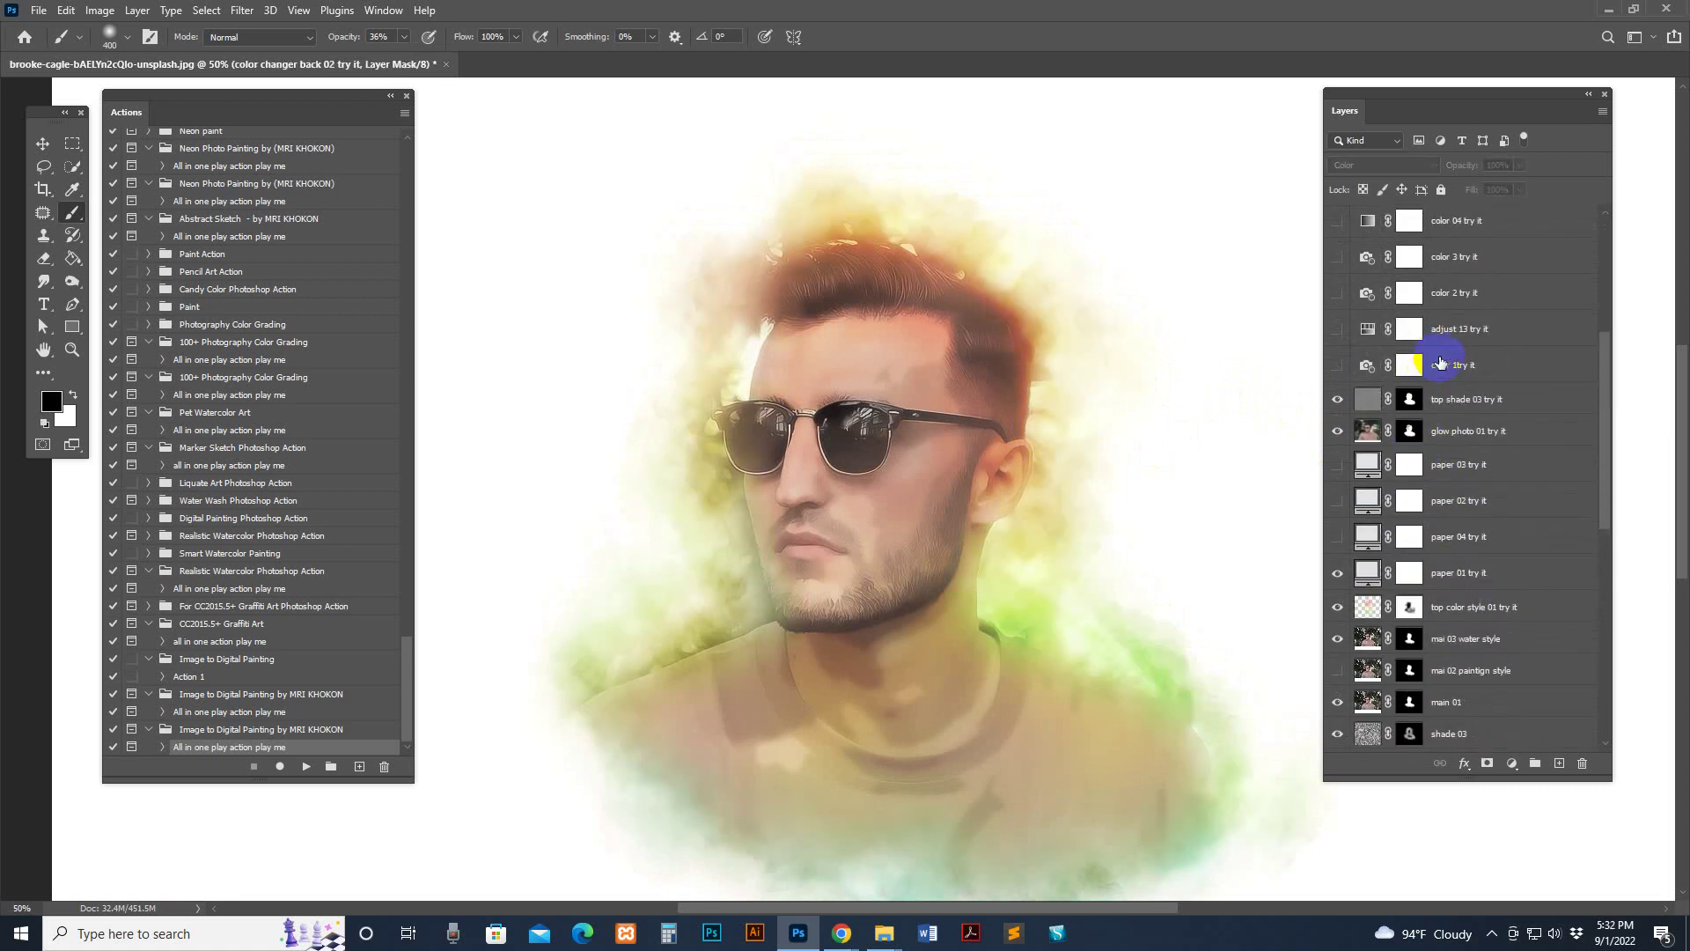
click(1345, 325)
click(1338, 328)
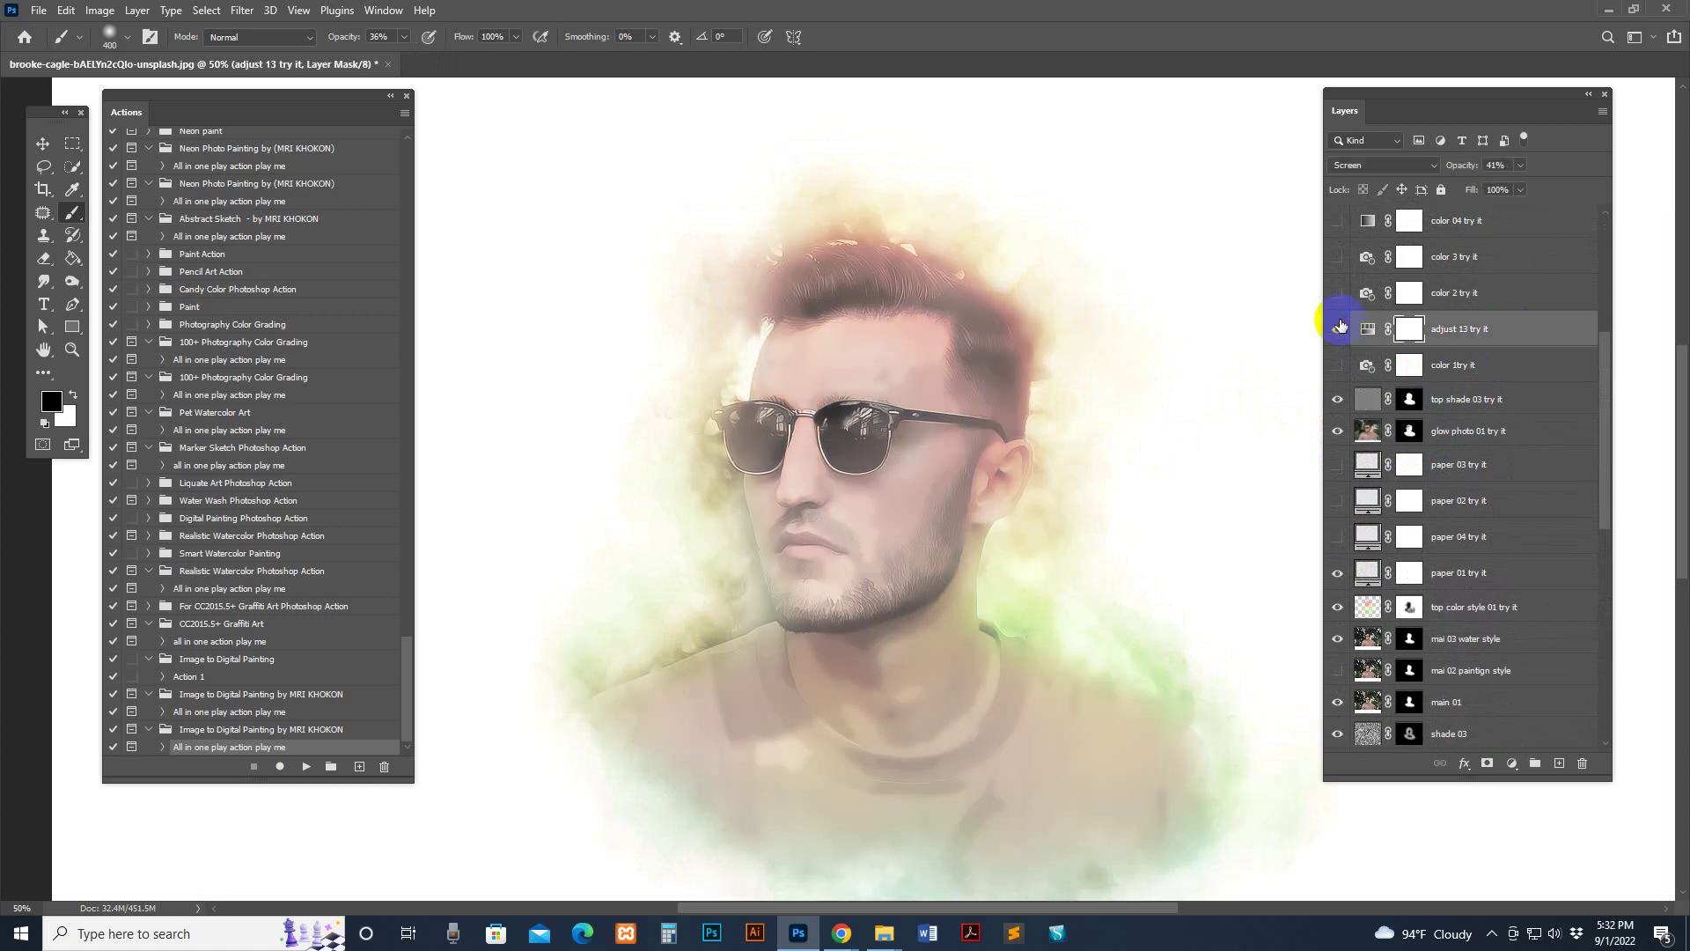
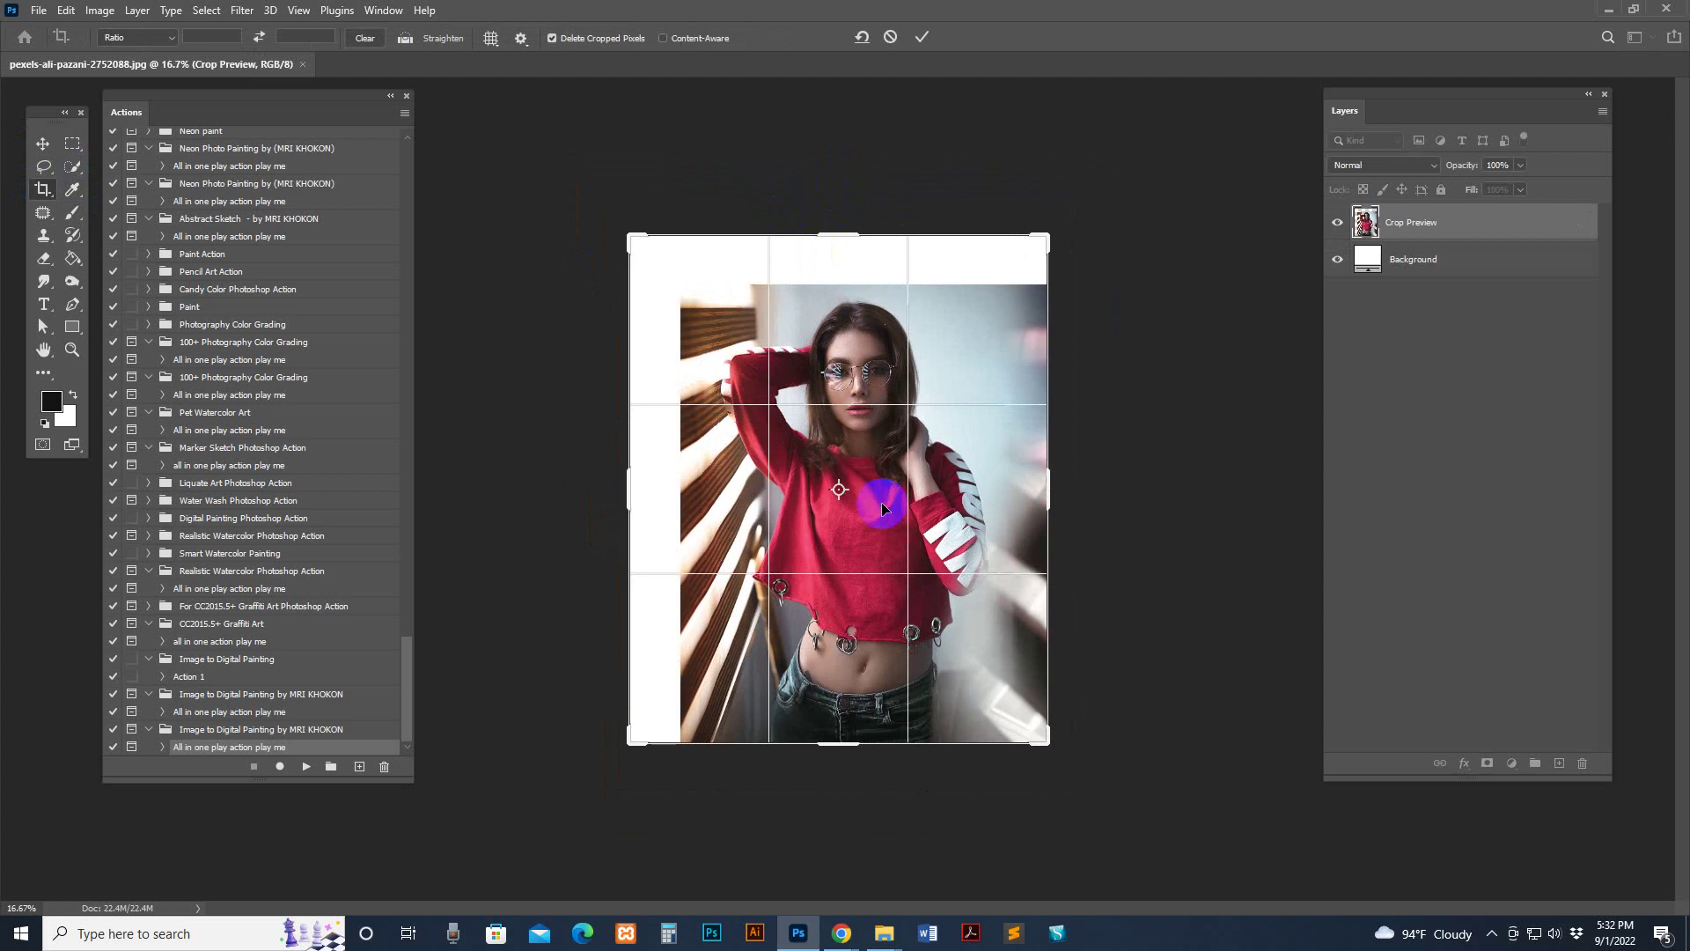
Step: Widen the crop area equally on both sides of the woman's photo, apply the crop, and enlarge the view to 25%
drag(1068, 497, 1085, 497)
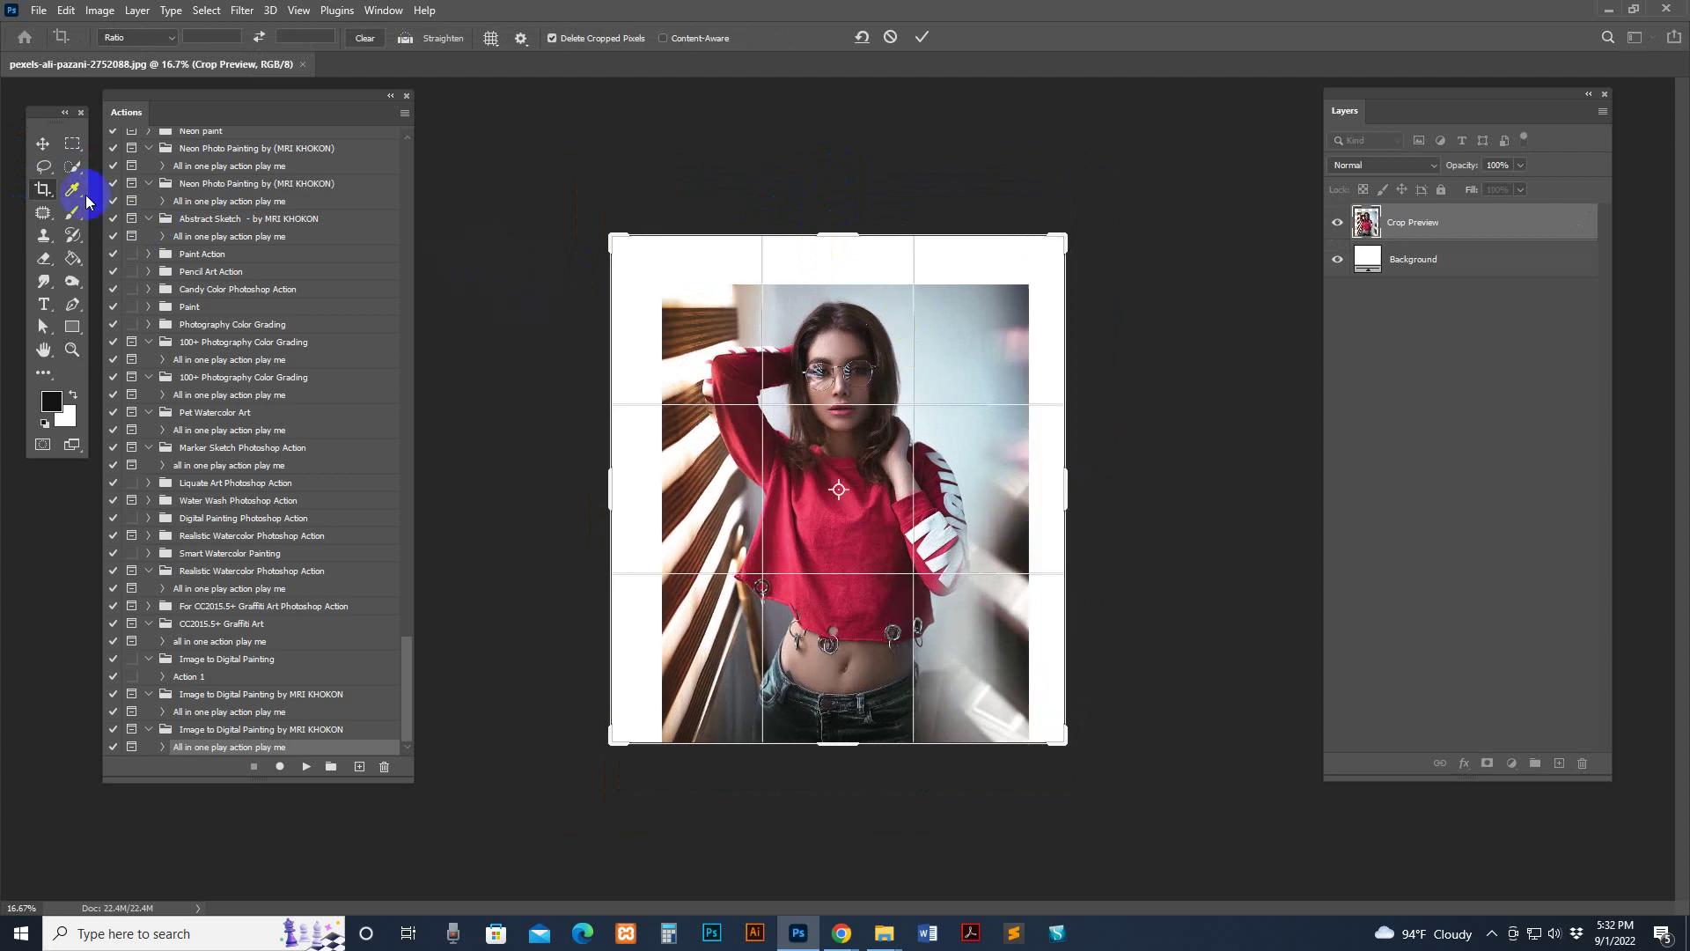
click(42, 143)
key(z)
click(959, 443)
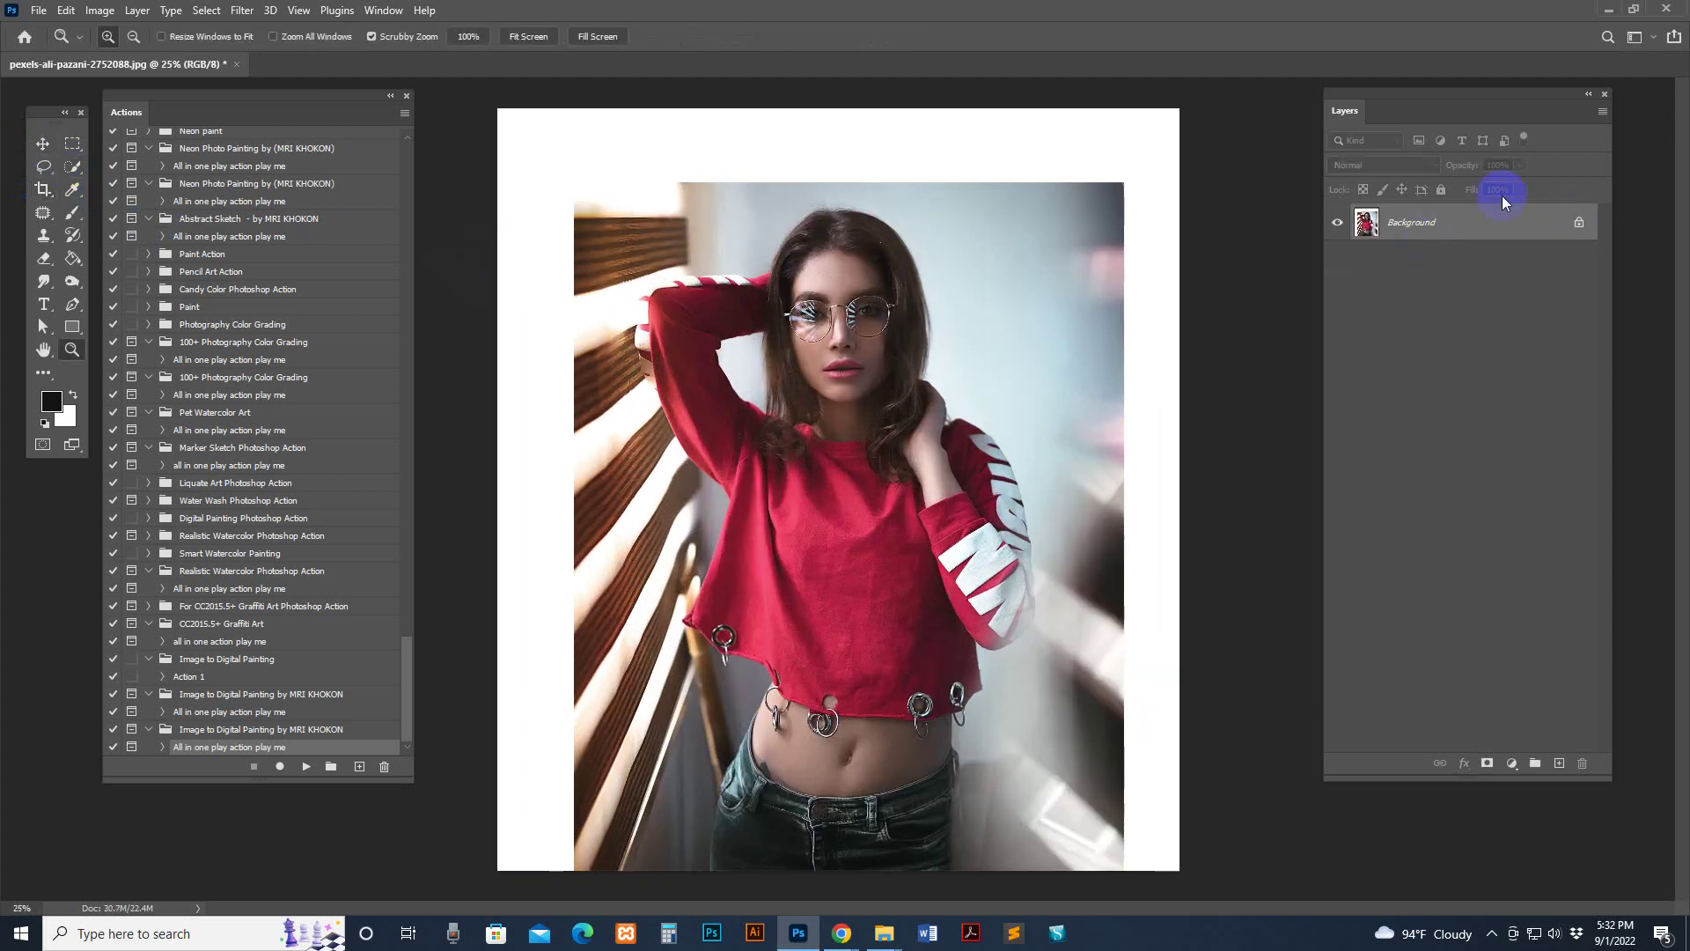
Step: Add an empty layer, select the woman on the Background layer with Select Subject, and make the empty layer active
click(72, 165)
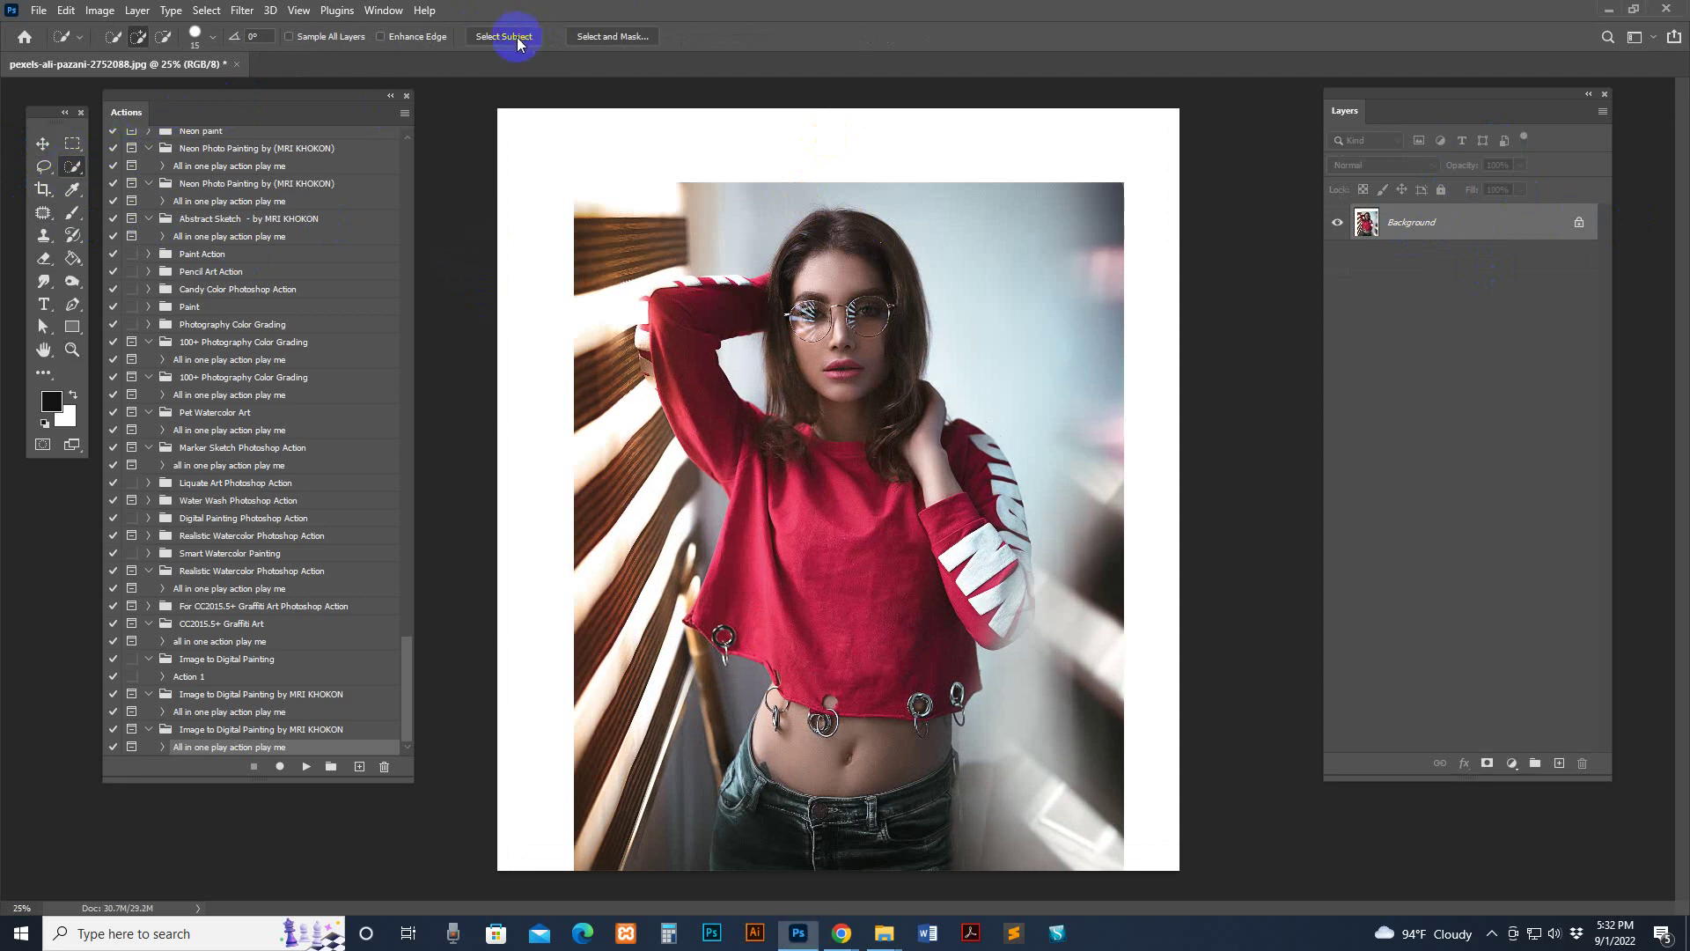
click(1558, 764)
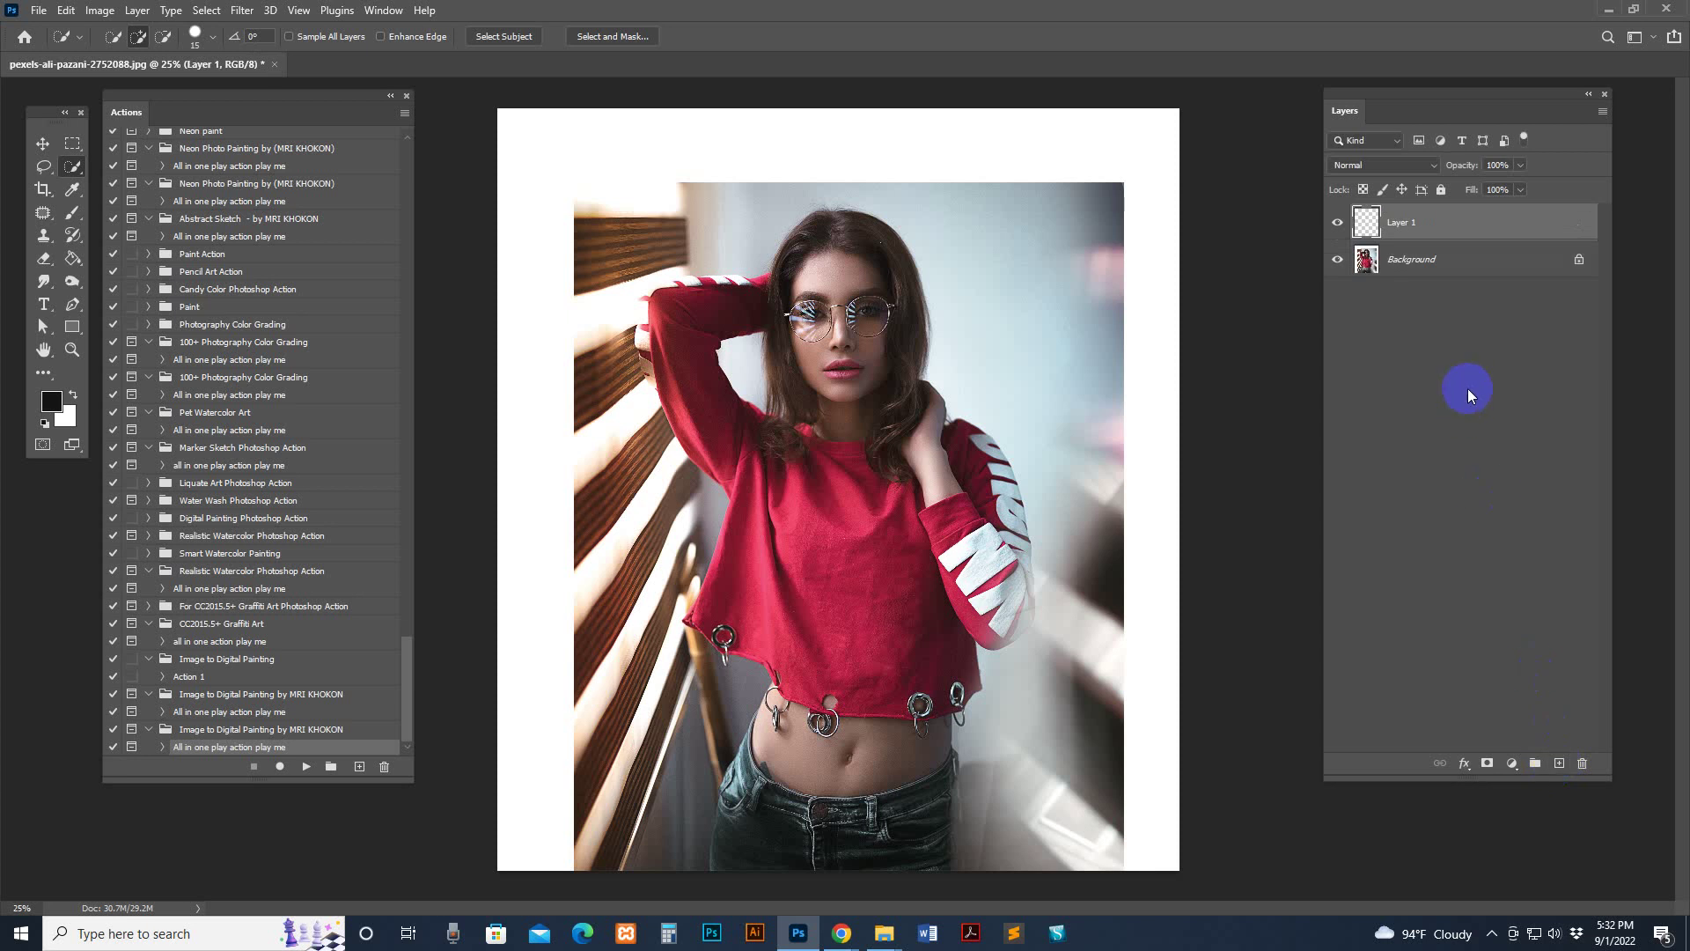
click(1373, 258)
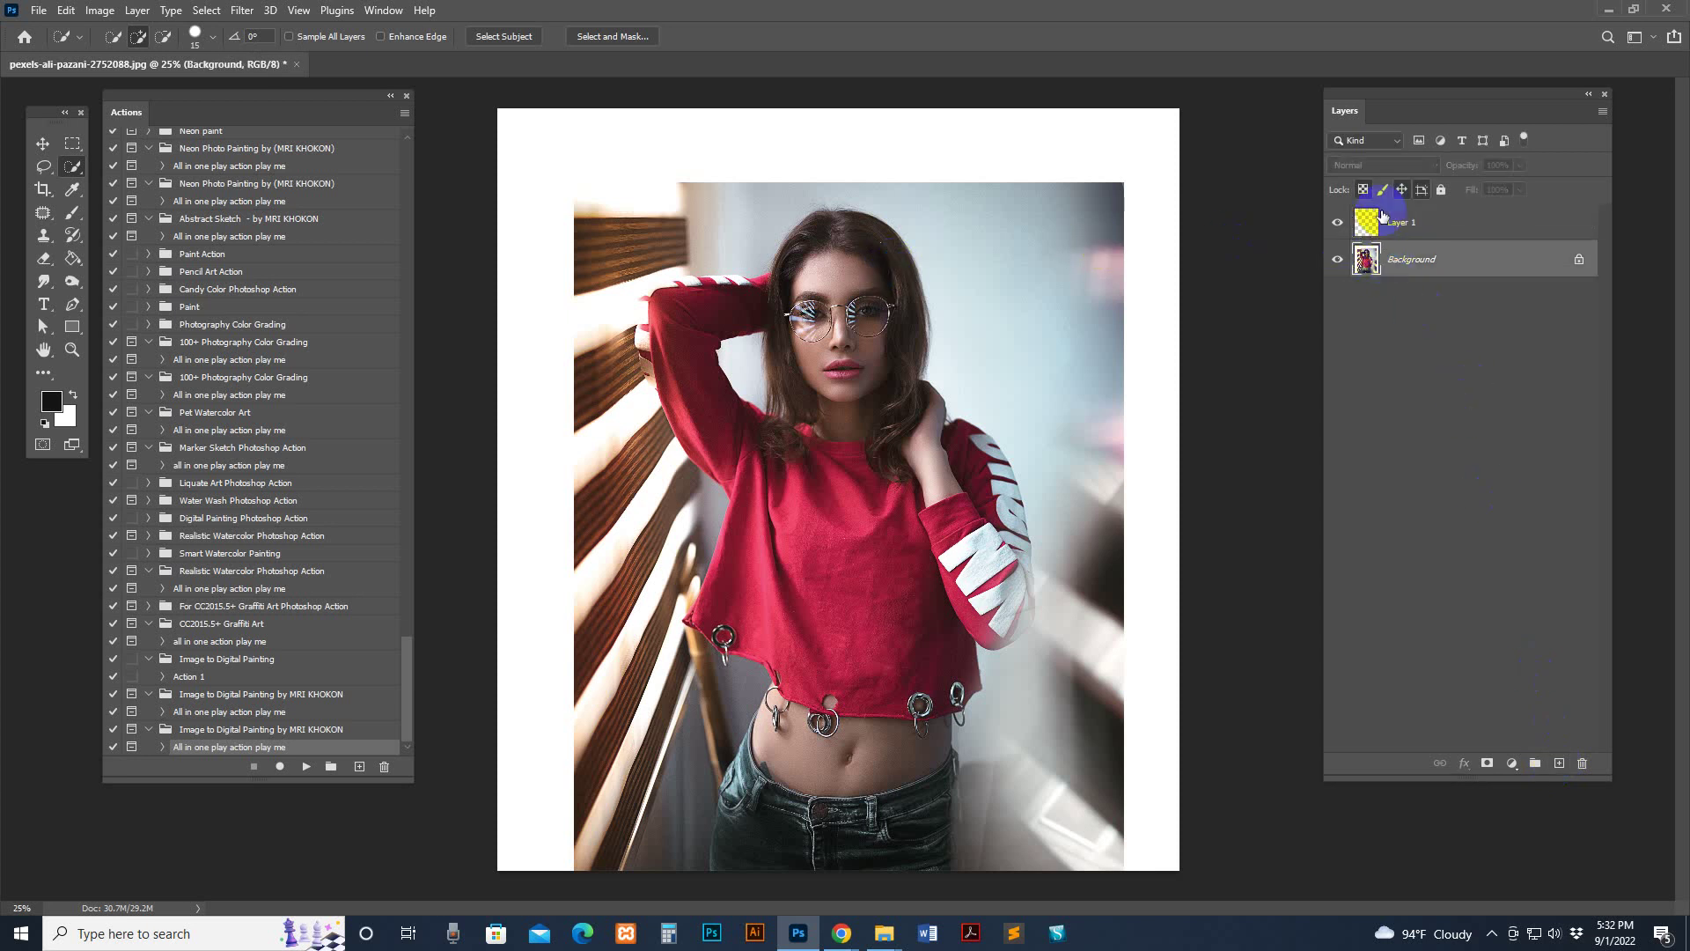
click(499, 36)
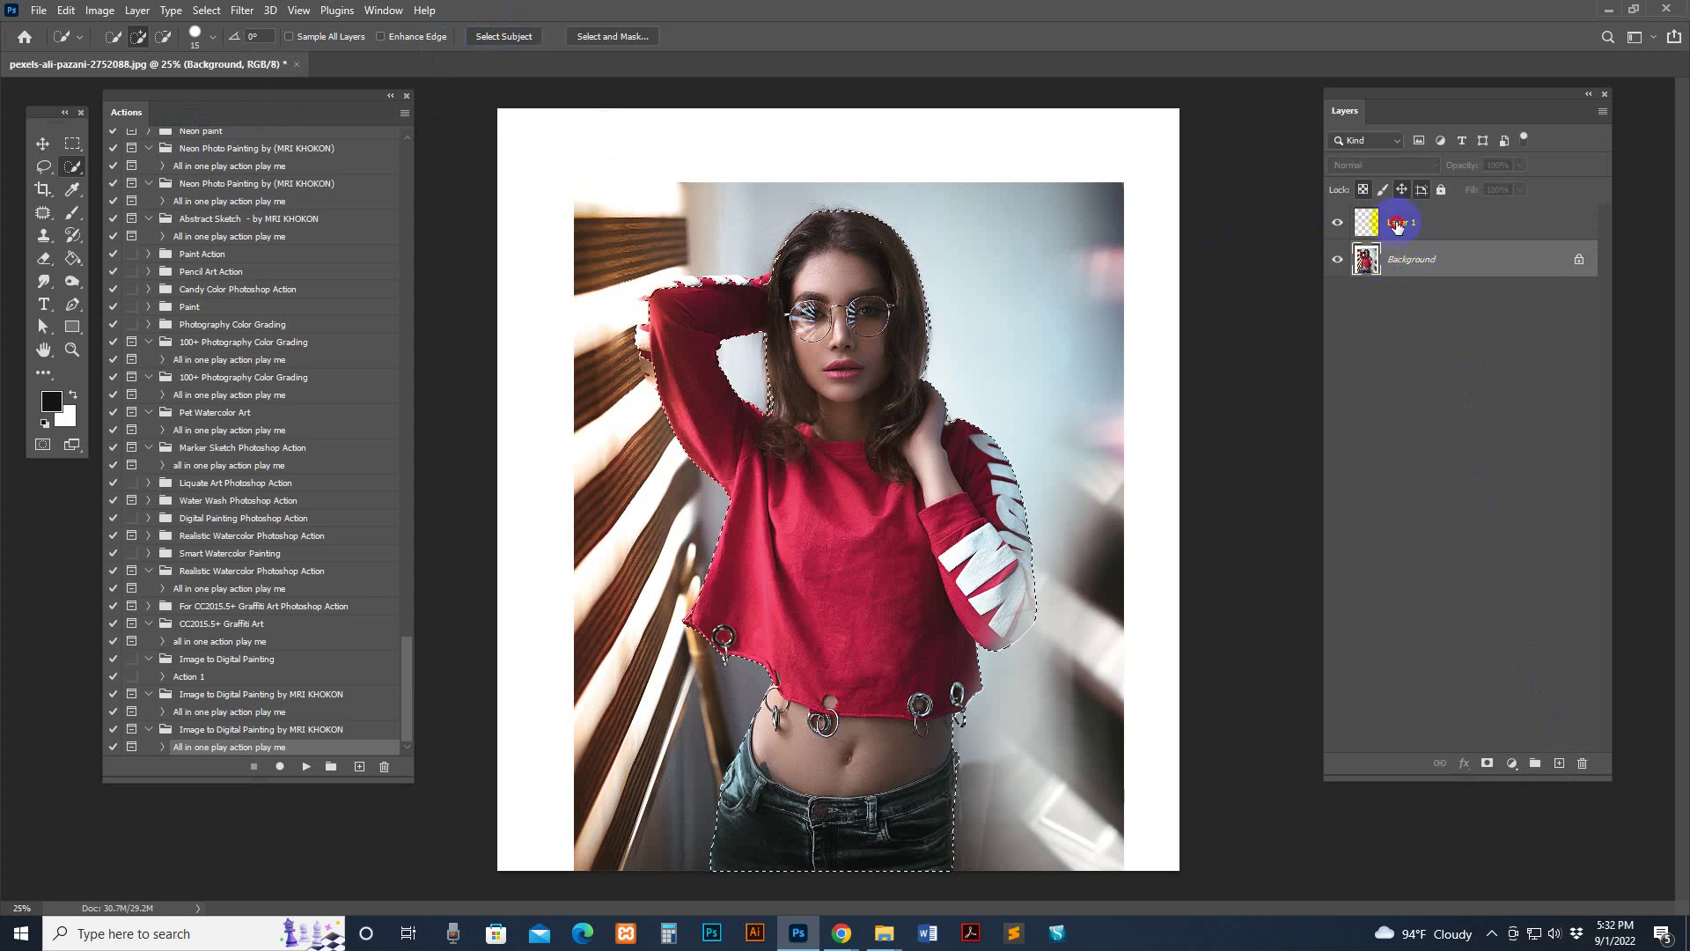
click(1419, 223)
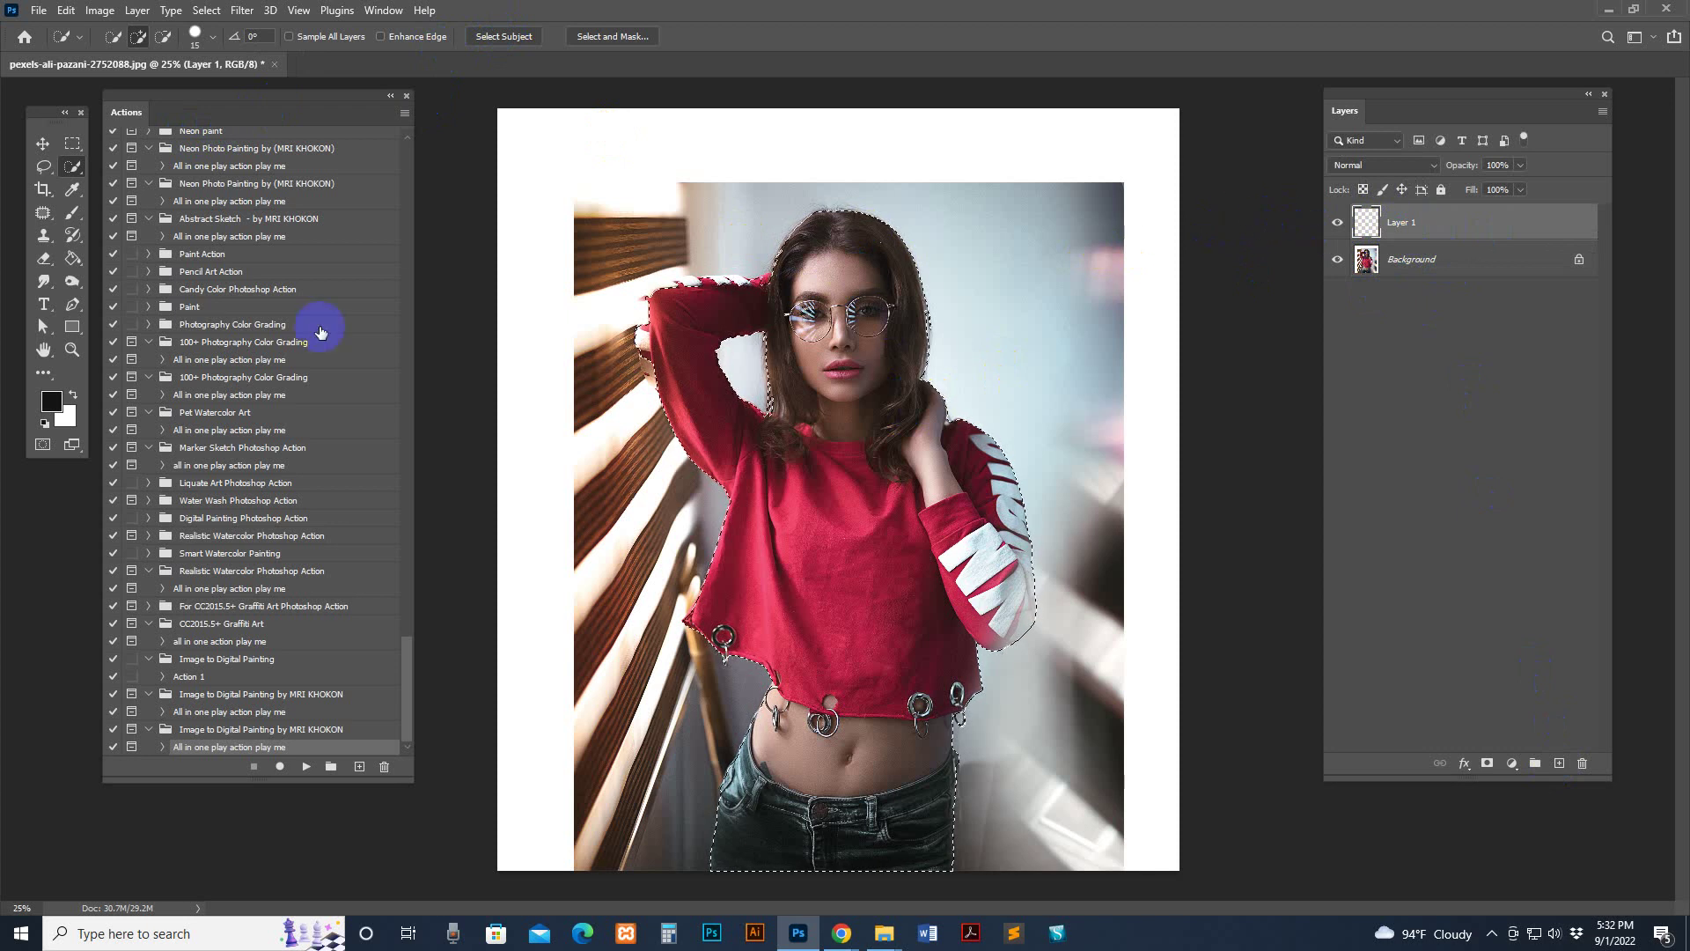
Step: Set the foreground color to bright red and switch to the Brush tool
click(72, 189)
click(51, 402)
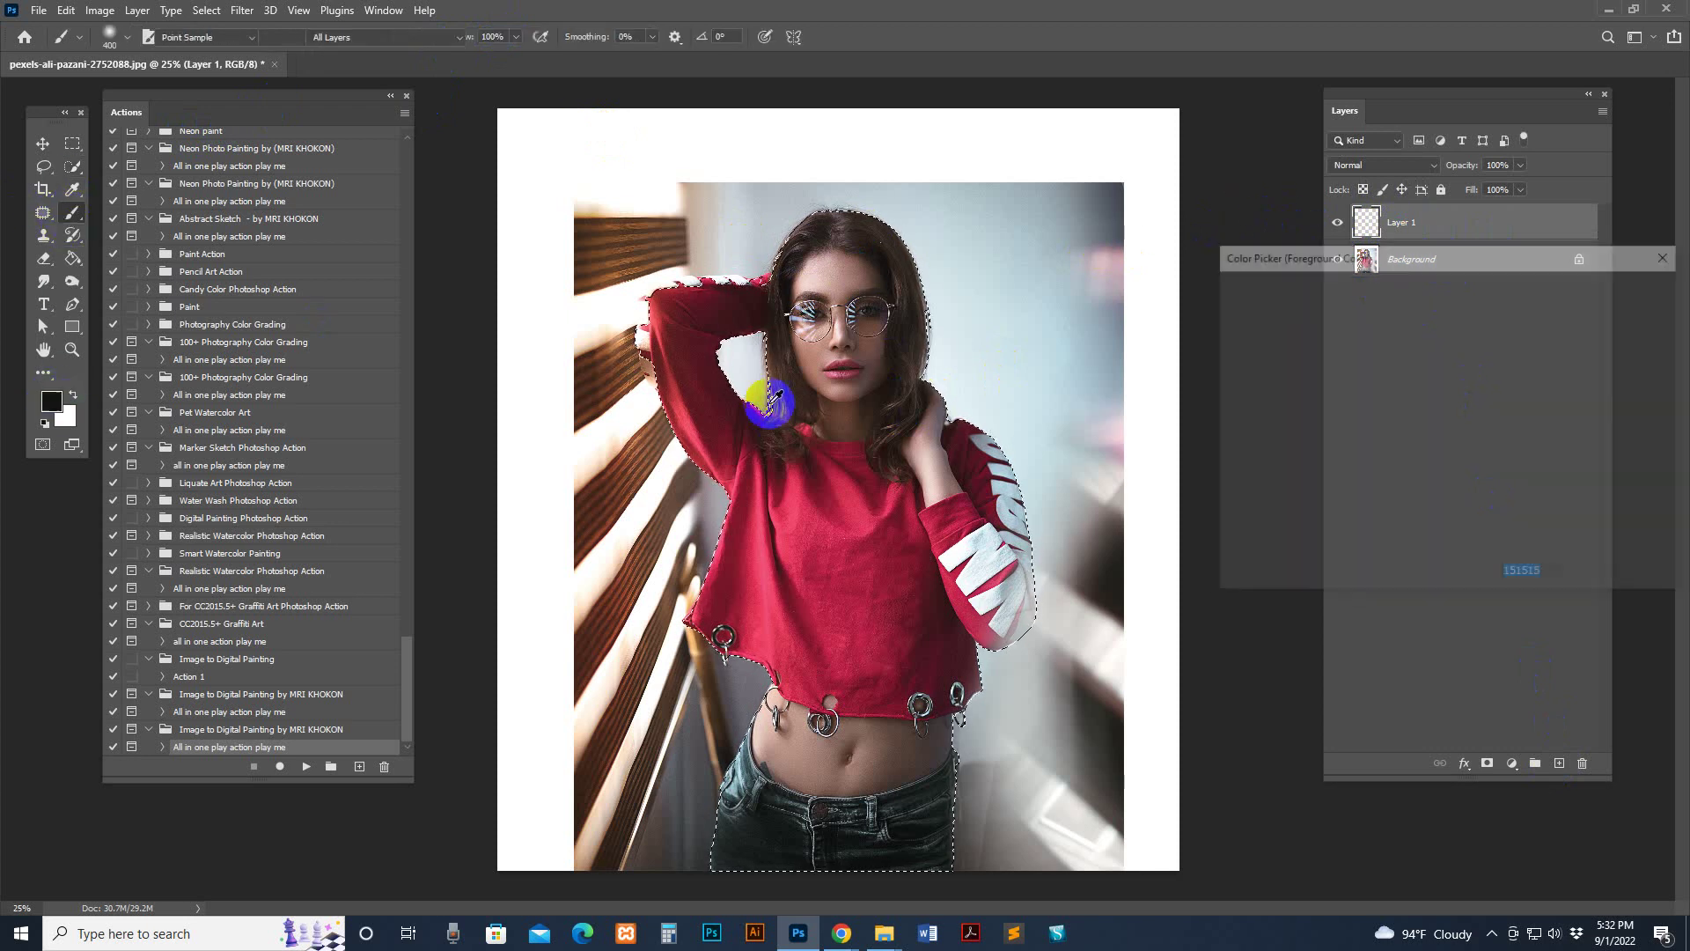
click(1445, 298)
key(Return)
key(b)
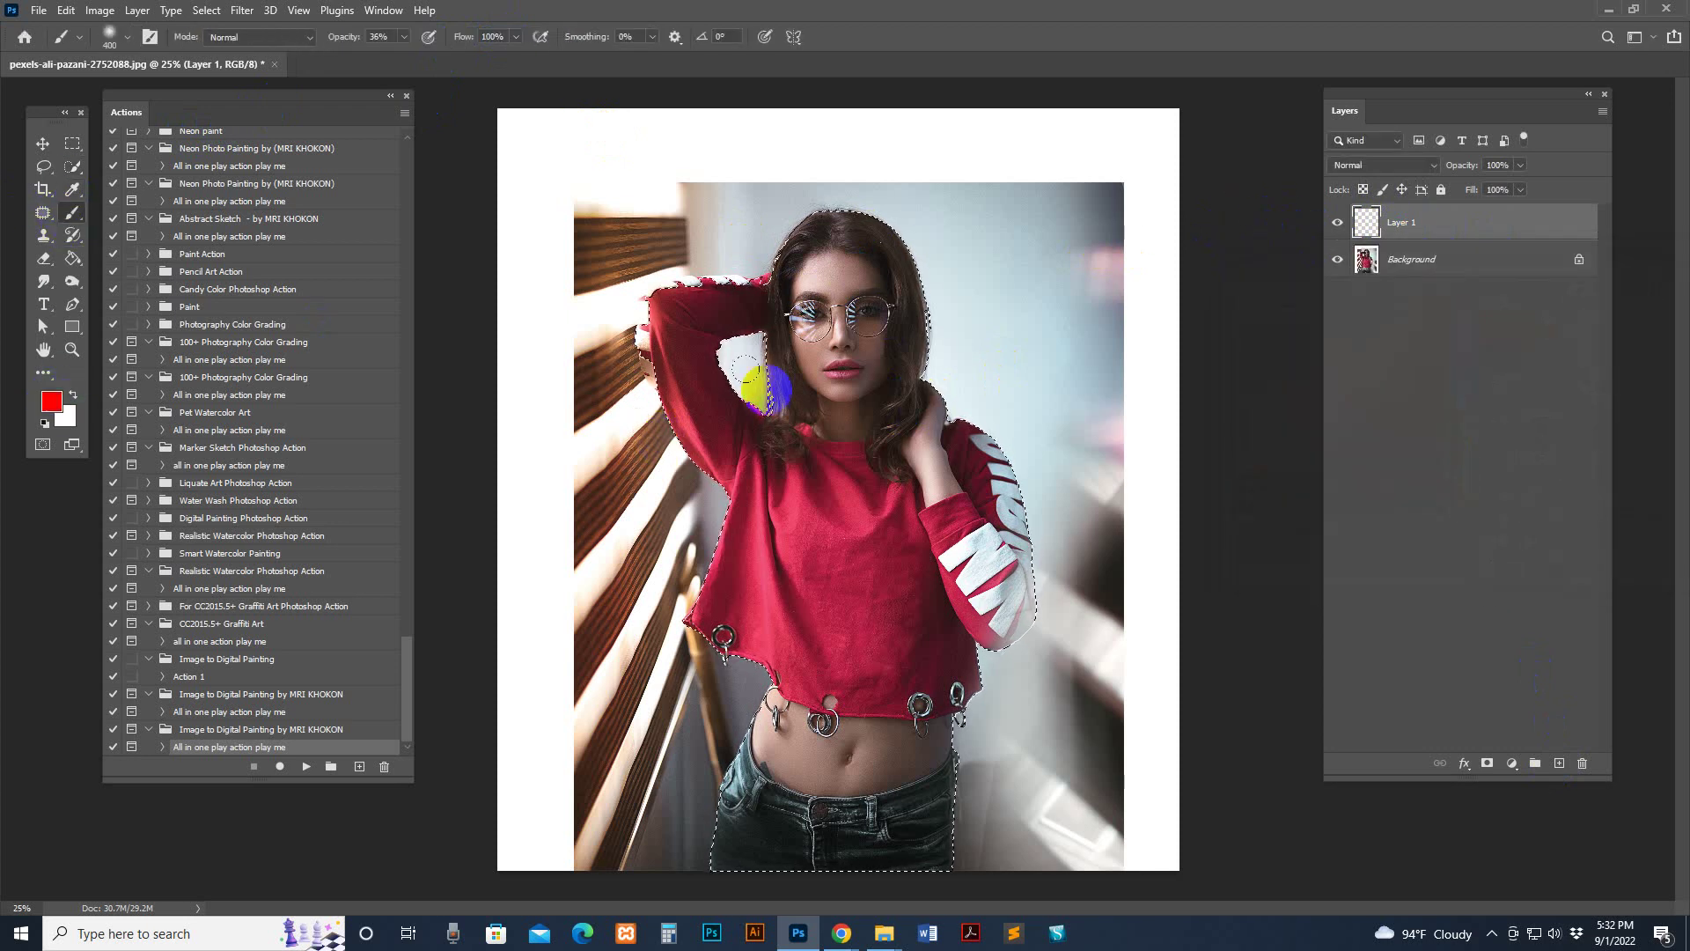
Step: Paint the woman's head, shoulders and chest solid red inside the selection, using 100% brush opacity and a brush size of 300
mouse_move(754, 378)
mouse_down()
mouse_move(886, 246)
mouse_move(781, 140)
mouse_up()
click(403, 37)
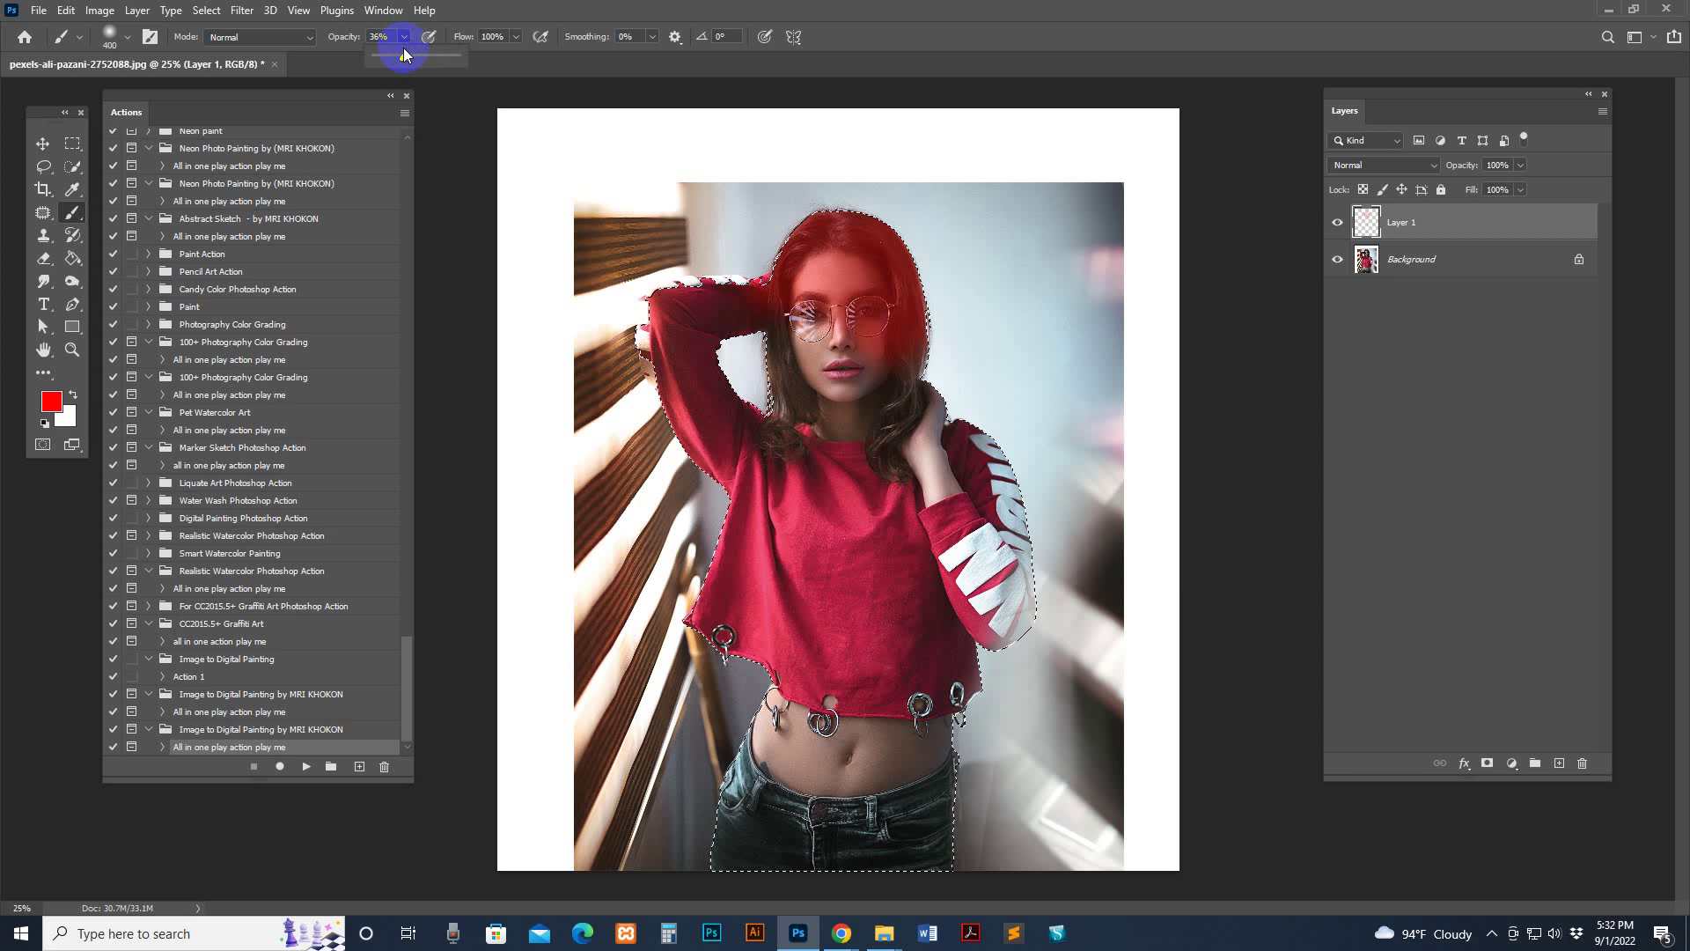
drag(403, 56, 456, 56)
key(bracketleft)
mouse_move(900, 294)
mouse_down()
mouse_move(813, 228)
mouse_move(804, 342)
mouse_move(862, 297)
mouse_move(819, 347)
mouse_move(805, 312)
mouse_move(876, 382)
mouse_move(855, 424)
mouse_move(884, 456)
mouse_move(809, 368)
mouse_move(843, 276)
mouse_move(893, 391)
mouse_move(802, 475)
mouse_move(758, 284)
mouse_move(849, 333)
mouse_move(932, 451)
mouse_move(768, 462)
mouse_move(830, 503)
mouse_move(803, 464)
mouse_move(943, 472)
mouse_move(981, 416)
mouse_move(979, 467)
mouse_move(934, 388)
mouse_move(876, 358)
mouse_move(839, 274)
mouse_move(799, 448)
mouse_move(823, 446)
mouse_move(769, 461)
mouse_move(856, 451)
mouse_move(889, 302)
mouse_up()
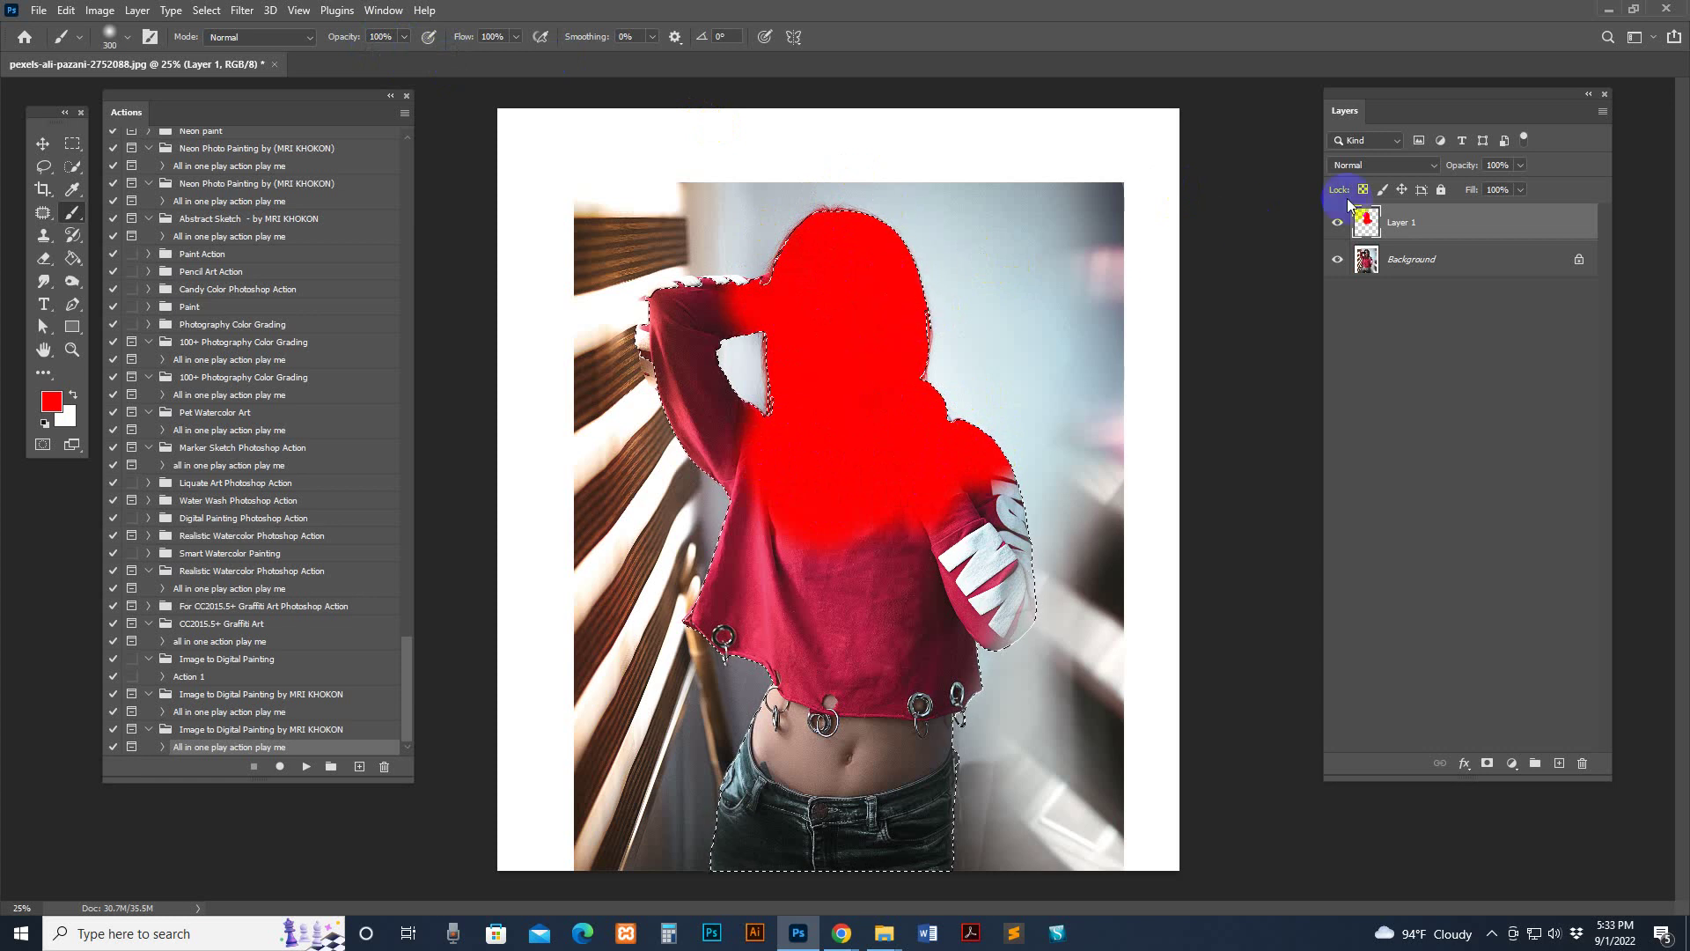
Step: Deselect the woman's outline and rename the painted layer "brush"
click(203, 12)
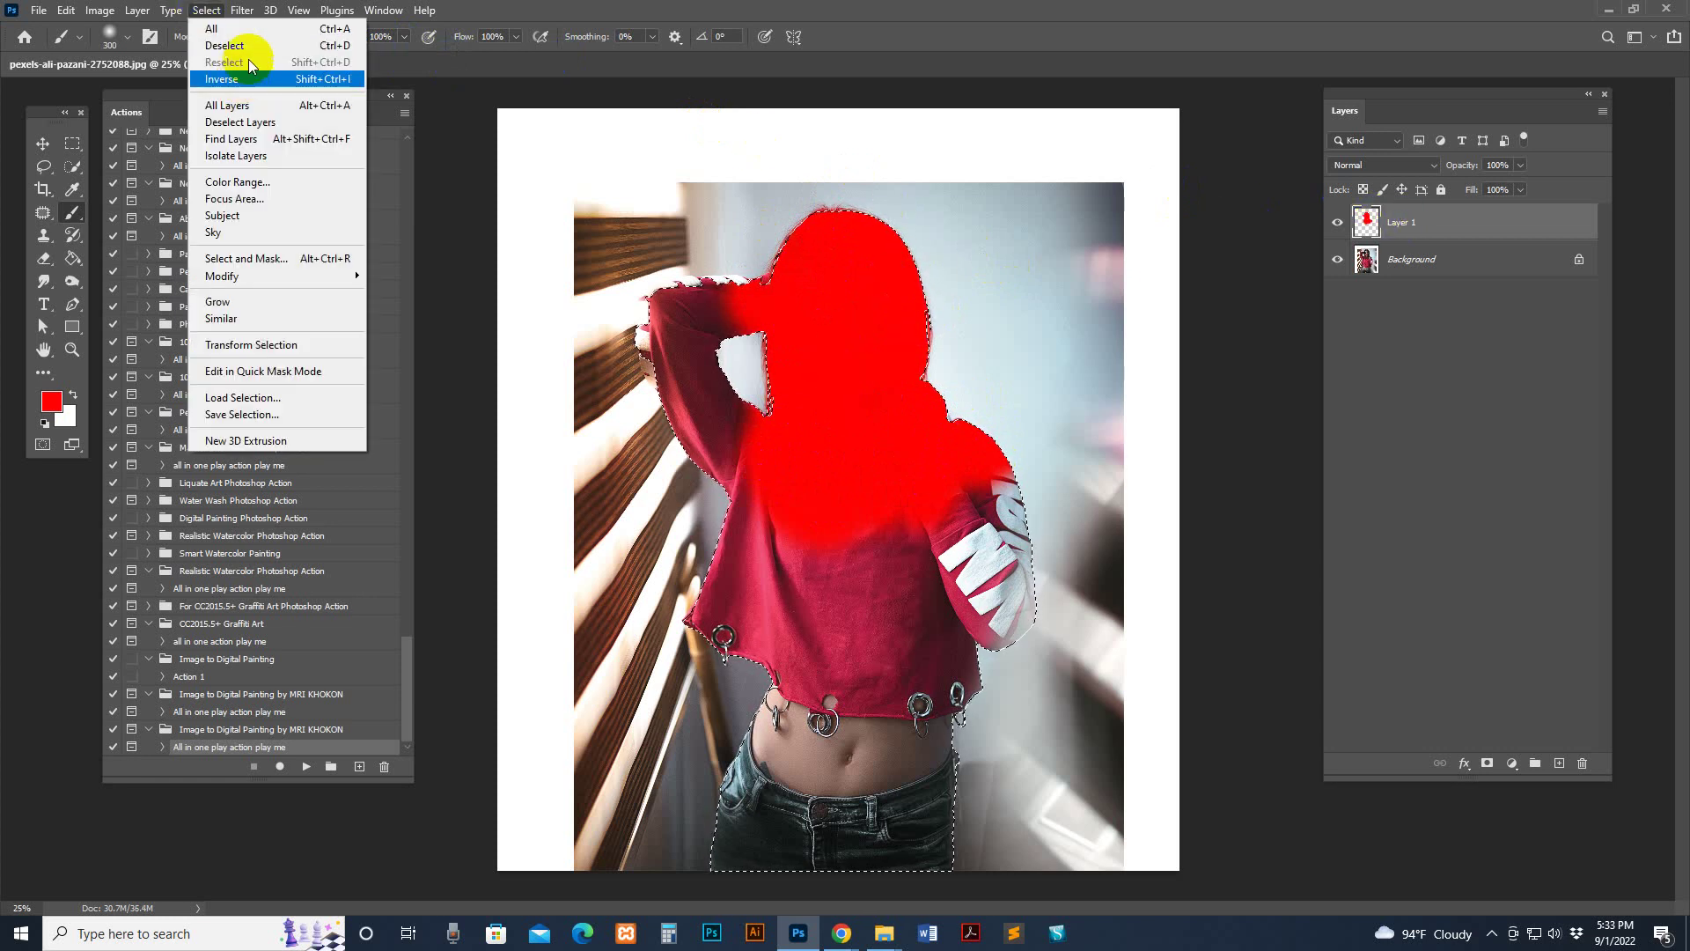
click(251, 49)
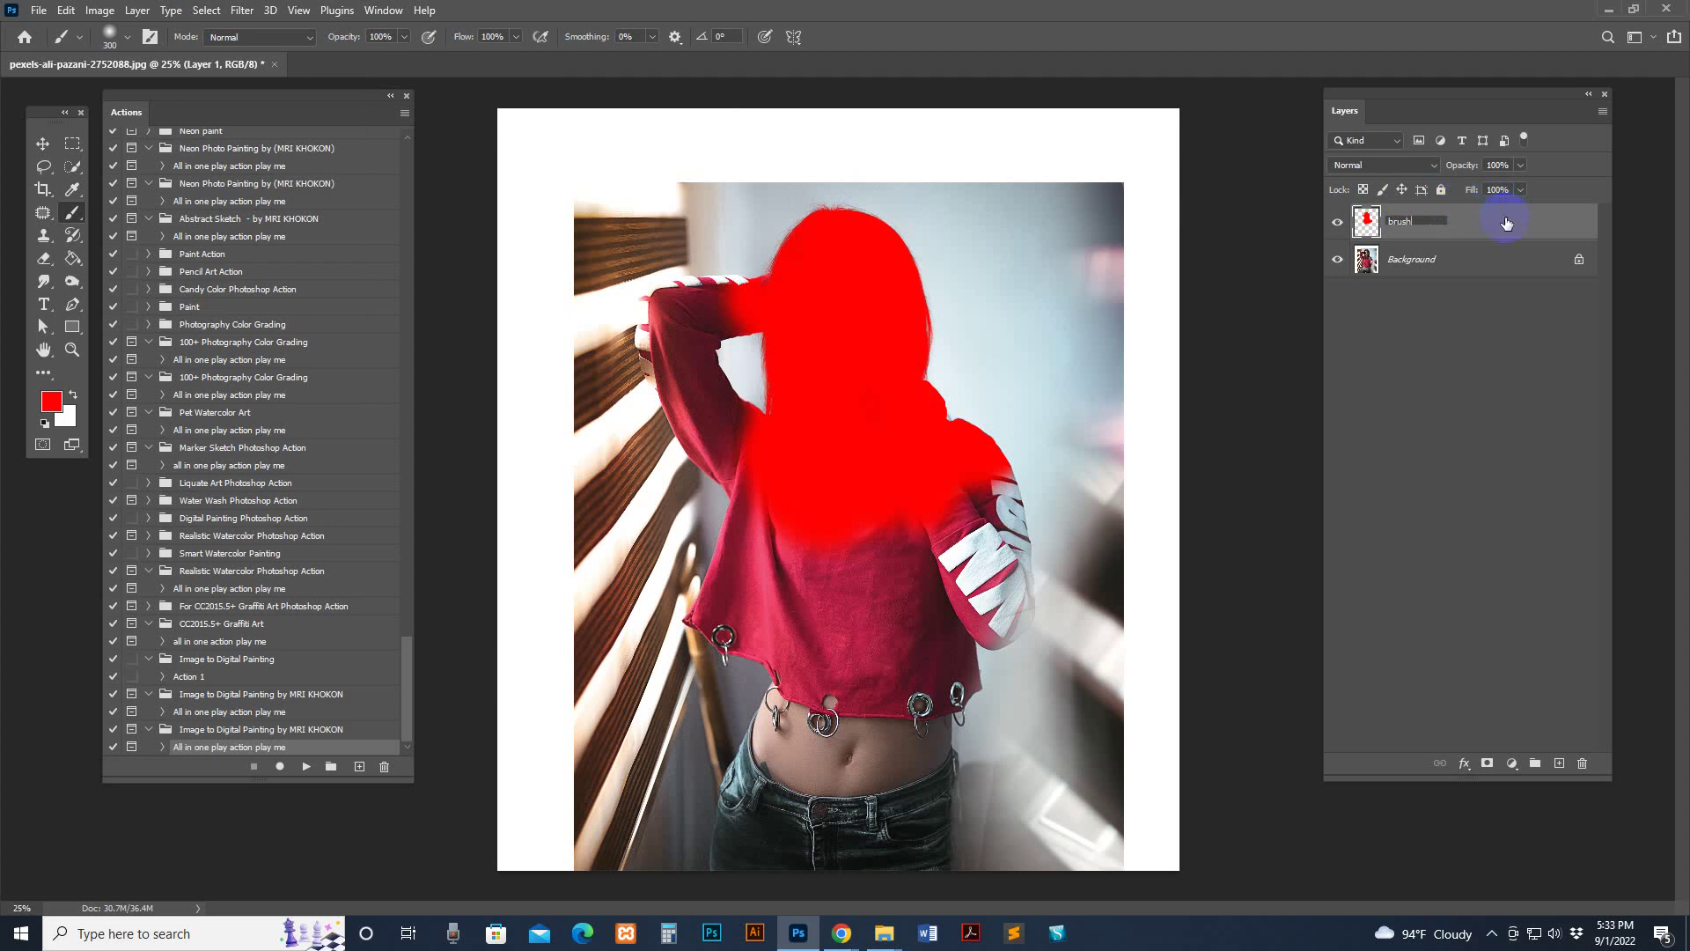
key(Return)
Step: Check the image's width and height in pixels, and play the "All in one play action play me" digital painting action
click(104, 18)
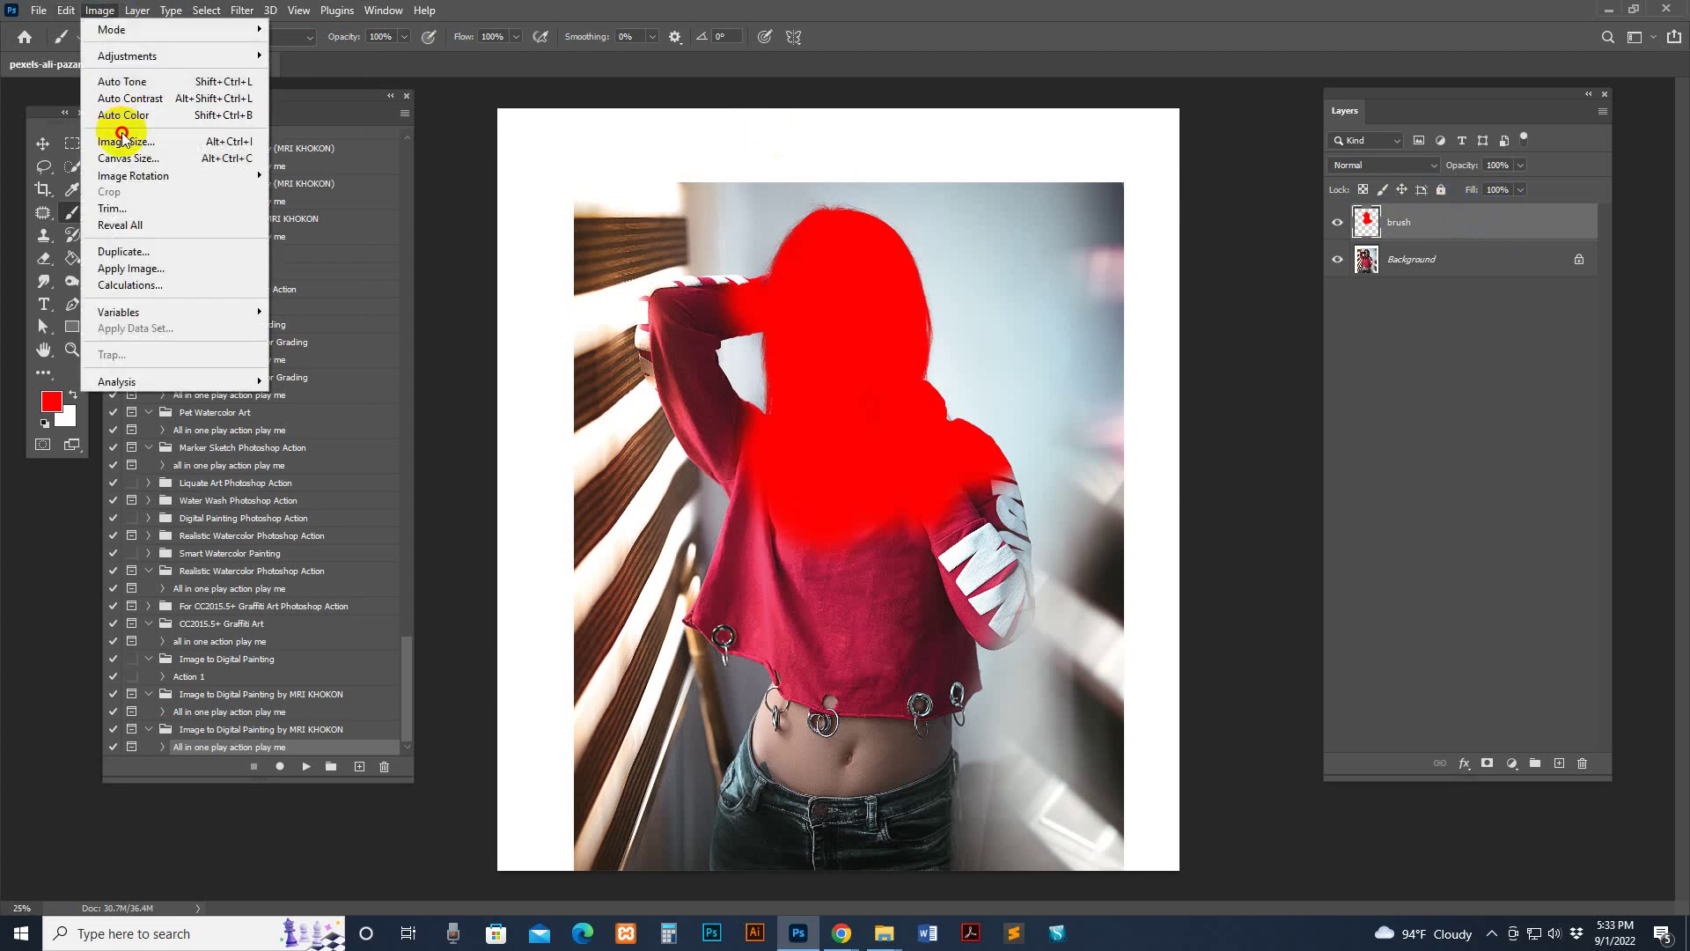
click(119, 142)
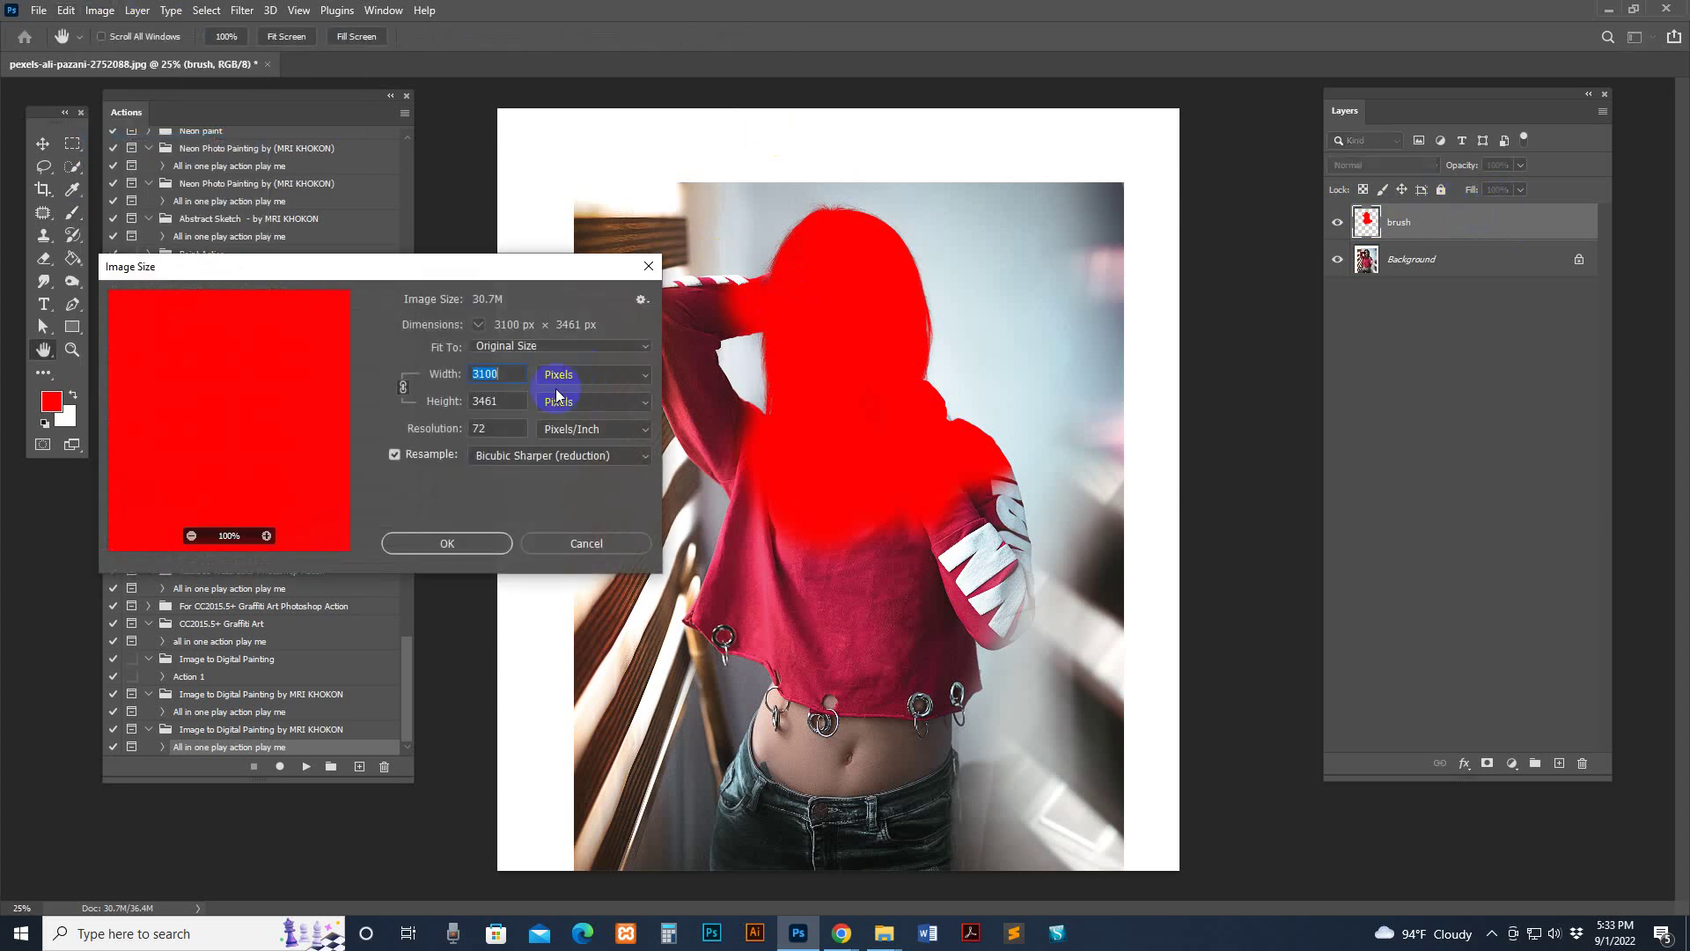
click(426, 404)
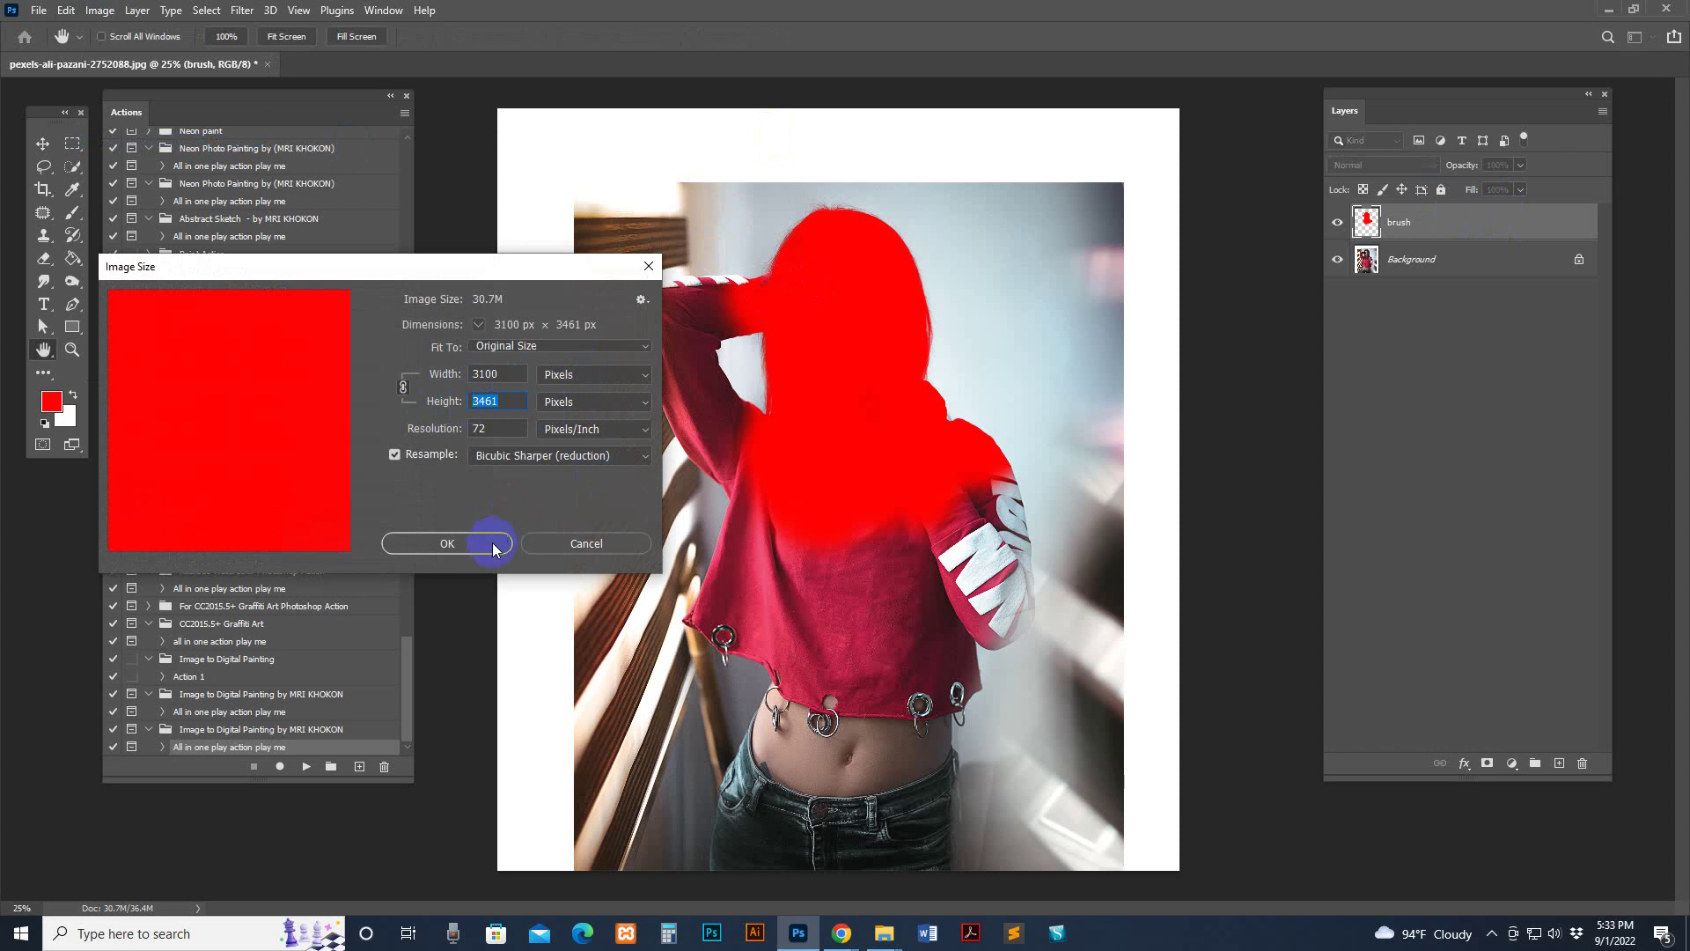
click(491, 546)
click(307, 766)
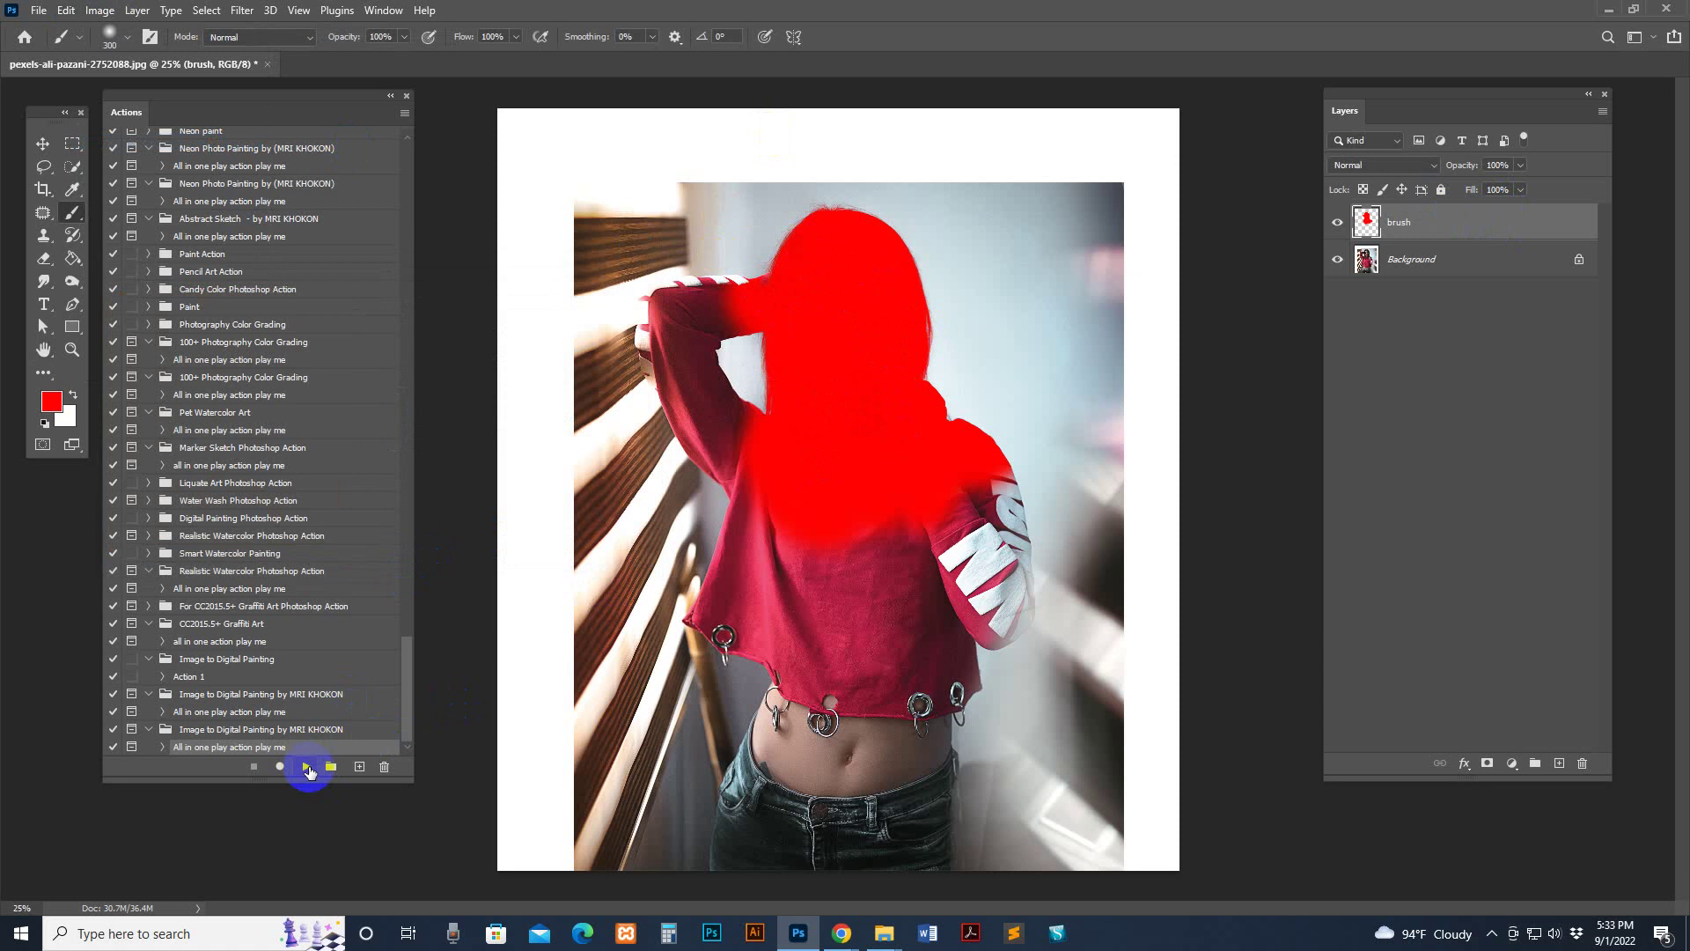
Step: Run the selected "All in one play action play me" action and close its closing message
click(308, 766)
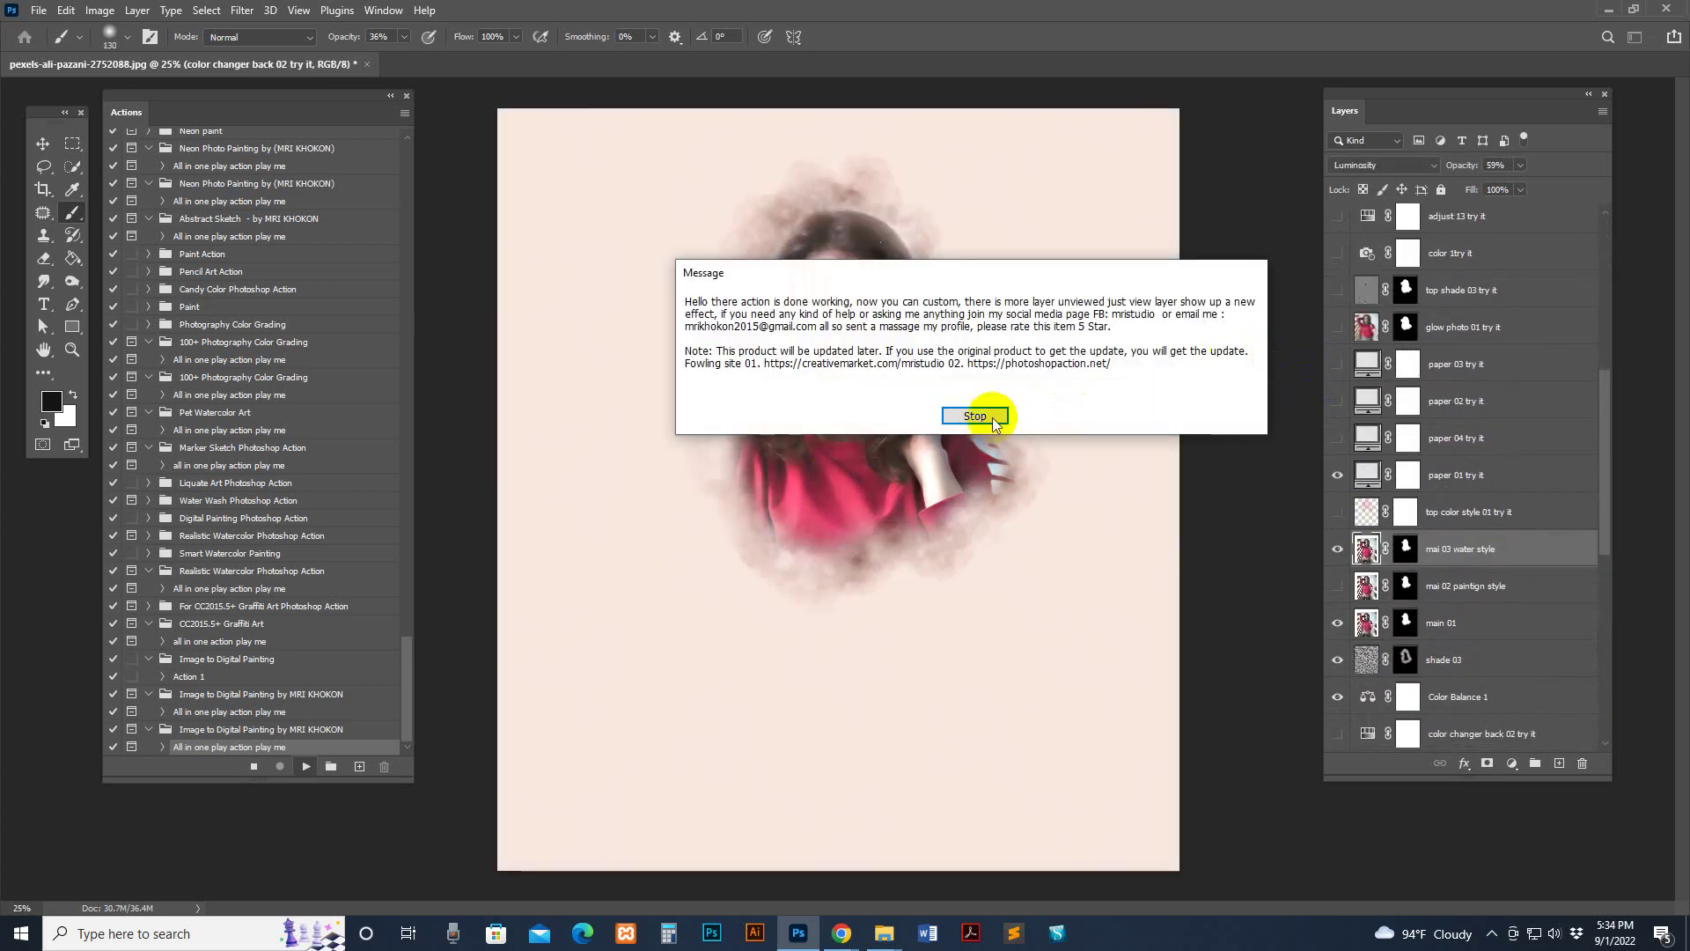
click(975, 416)
key(z)
click(887, 340)
click(955, 369)
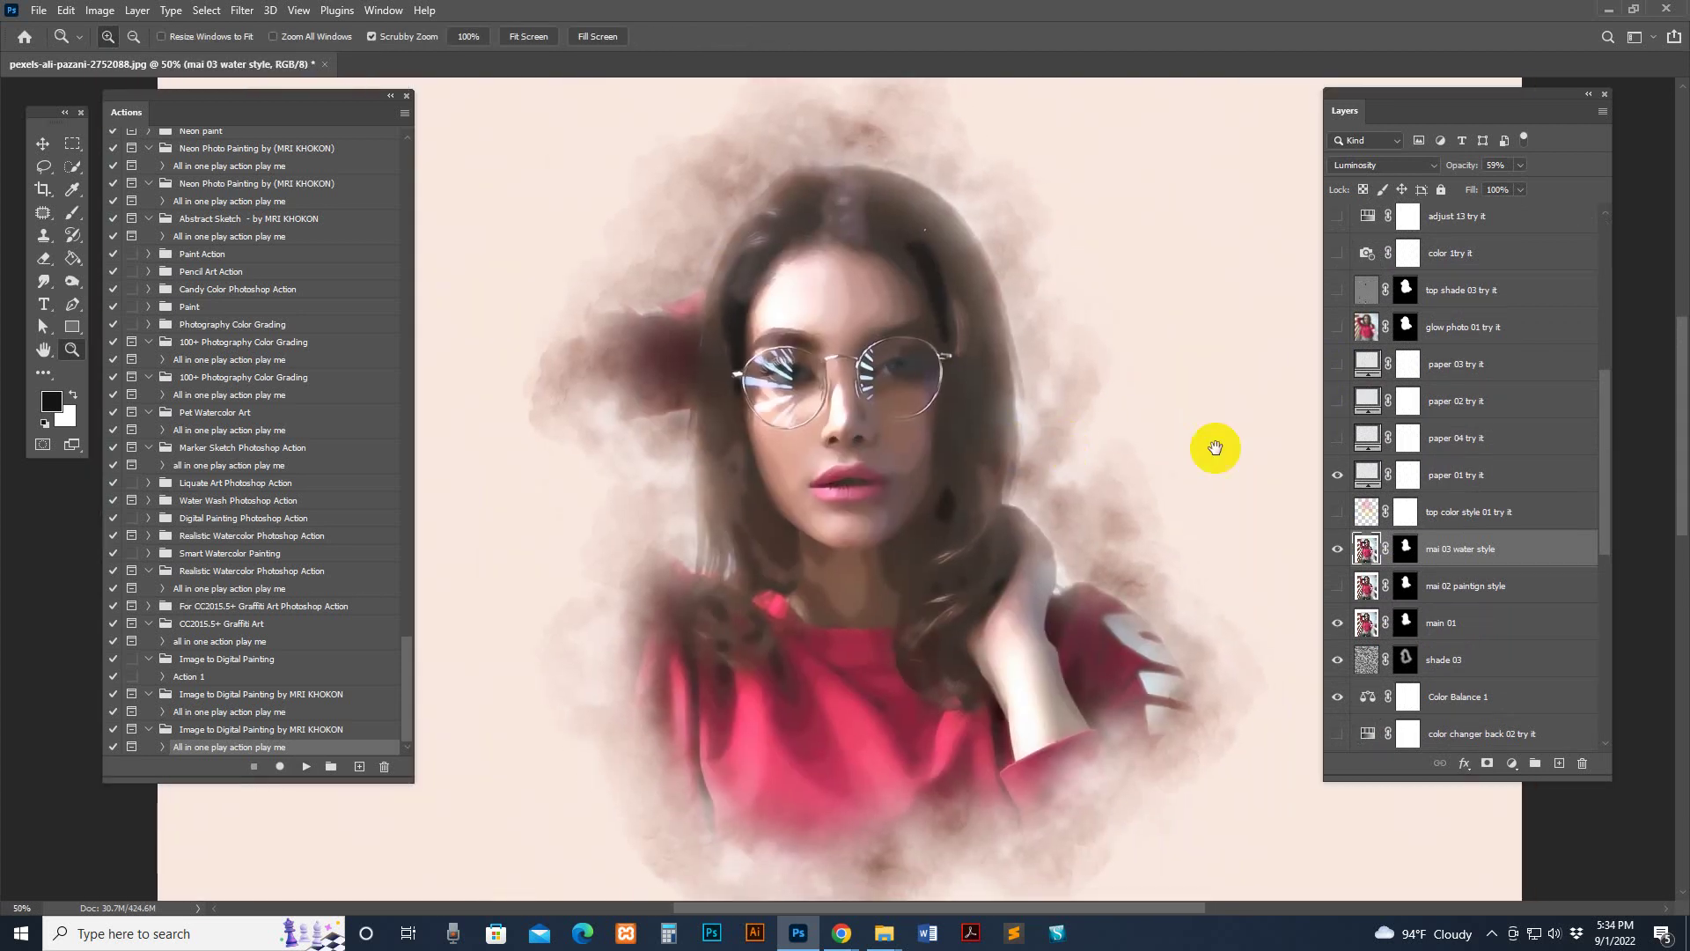
Step: Turn on the visibility of the "top color style 01 try it" layer
scroll(1367, 440, down, 3)
click(1362, 331)
click(1338, 327)
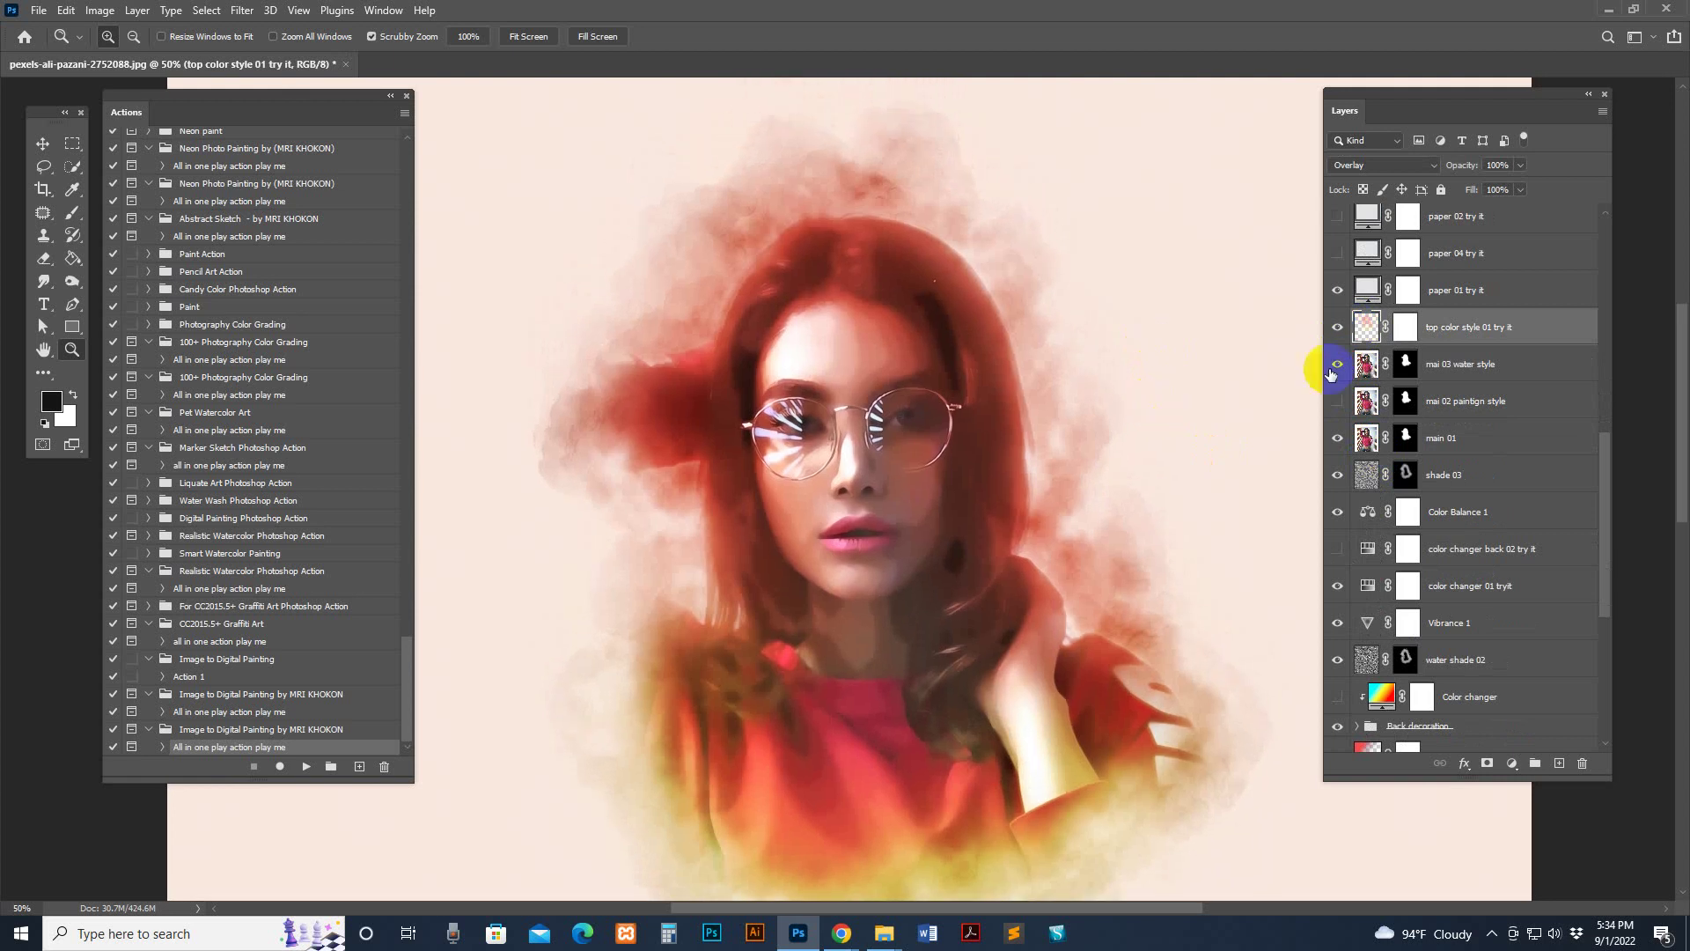
Step: Paint black on the "top color style 01 try it" mask over the face, hair and chest, using brush size 400 at 36% opacity
click(1408, 328)
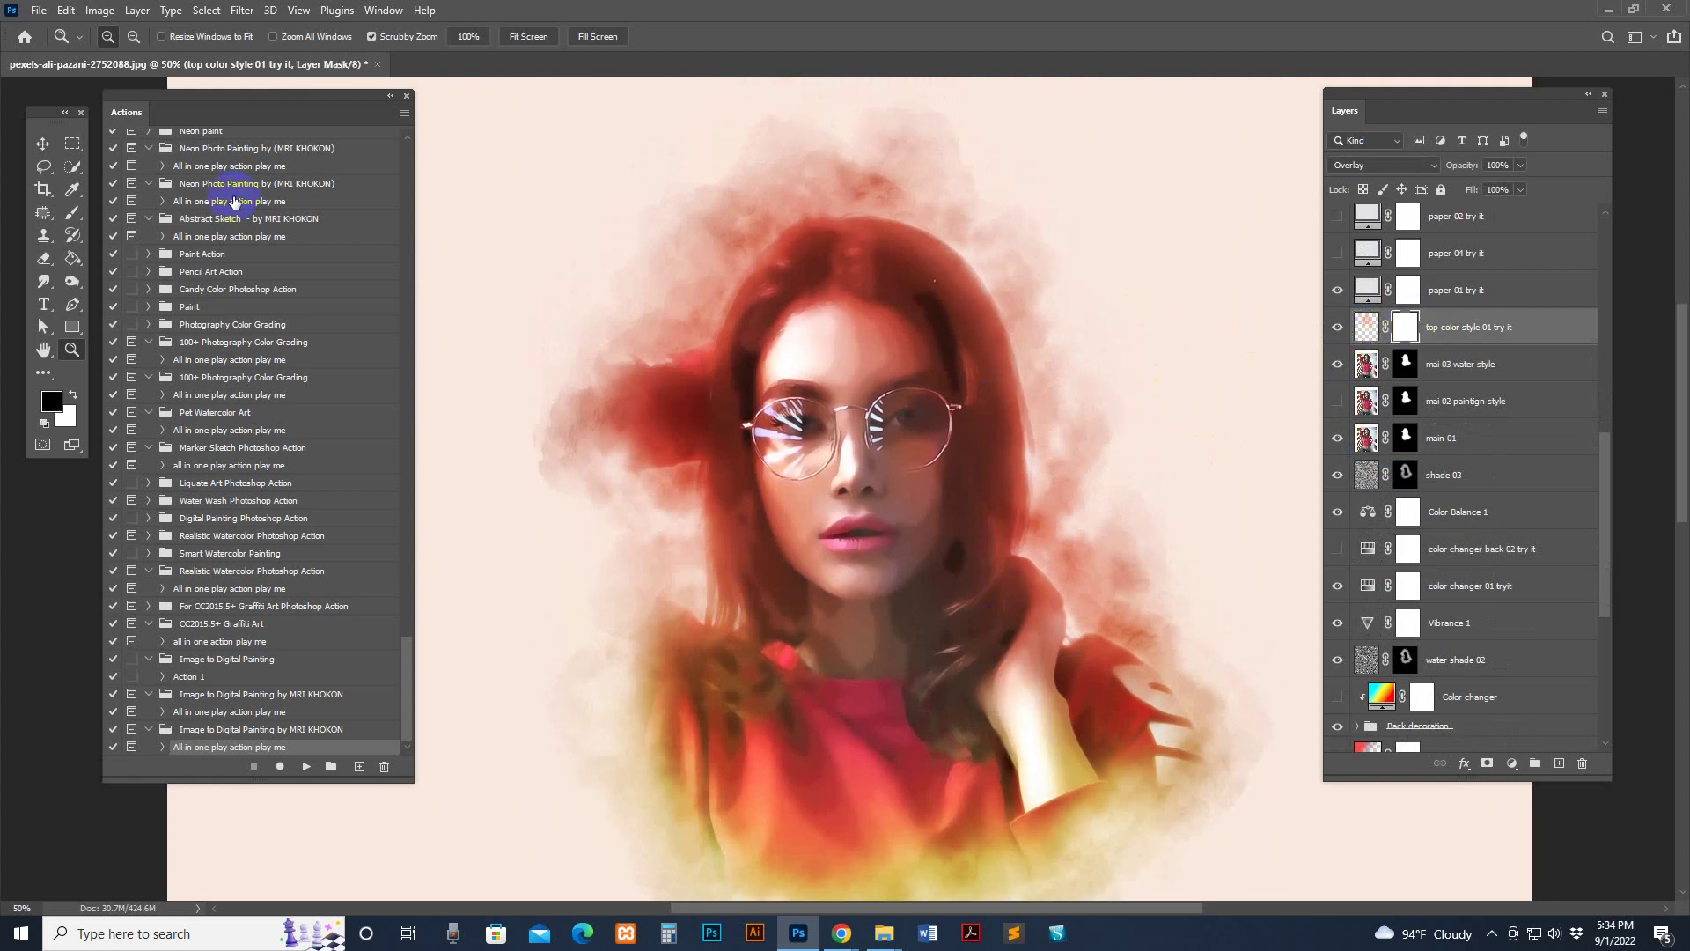
click(72, 212)
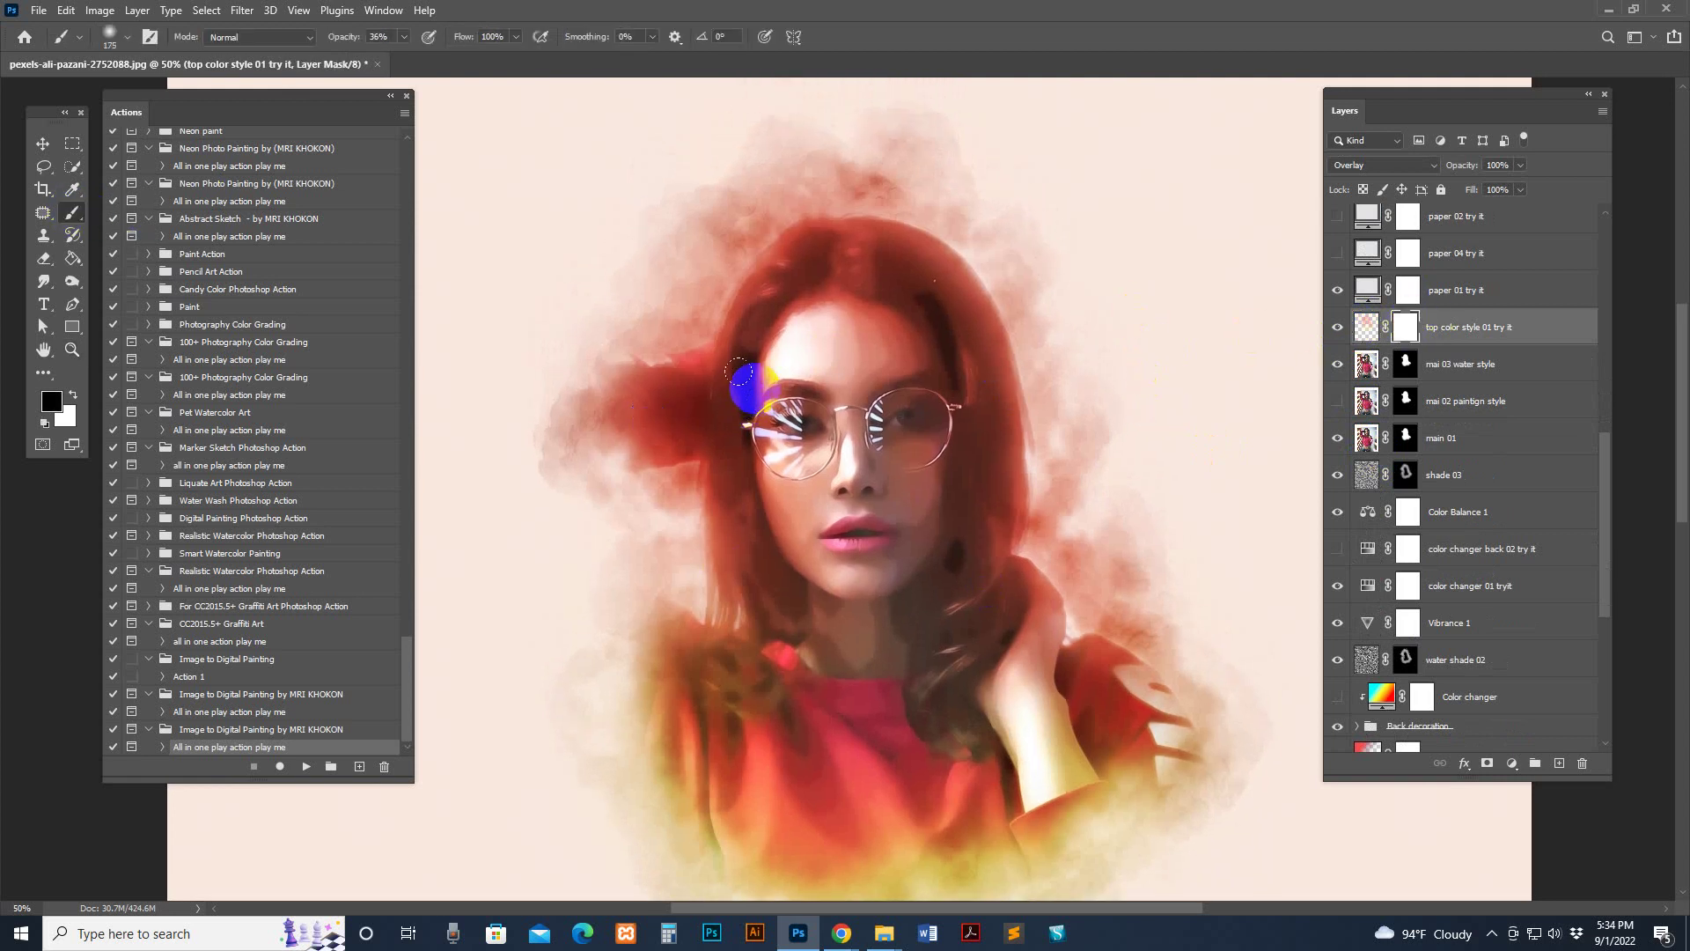
key(bracketright)
key(bracketright)
key(bracketright)
key(bracketright)
mouse_move(739, 373)
mouse_down()
mouse_move(631, 322)
mouse_move(743, 555)
mouse_move(736, 498)
mouse_up()
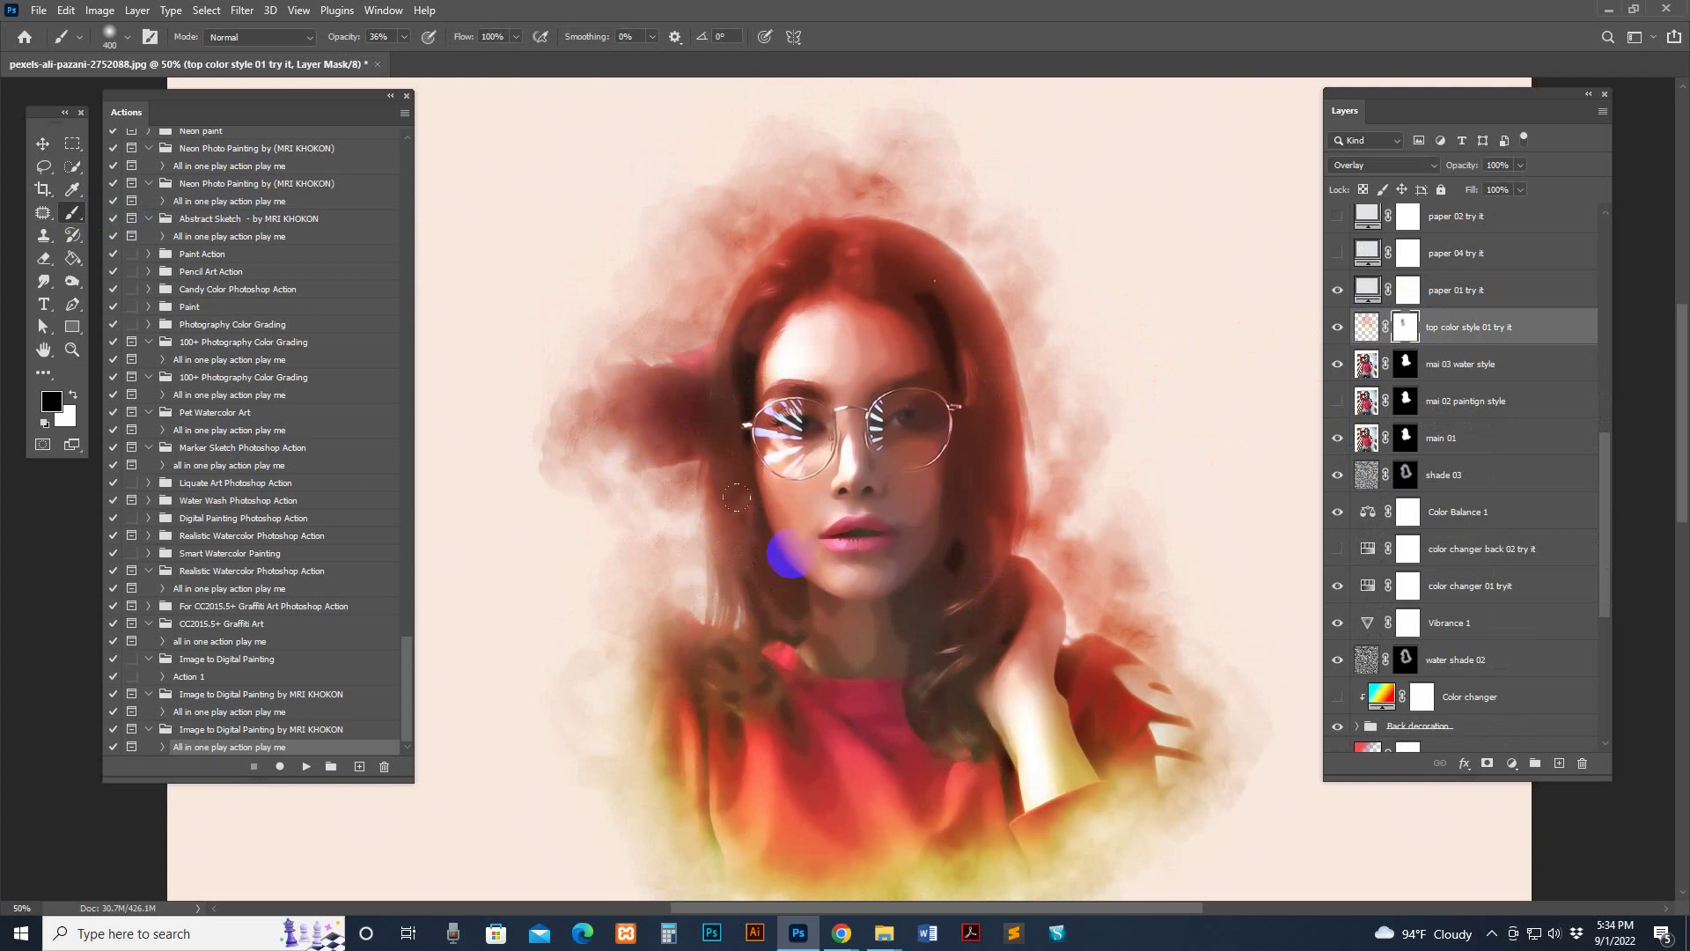
click(811, 538)
scroll(1034, 641, down, 3)
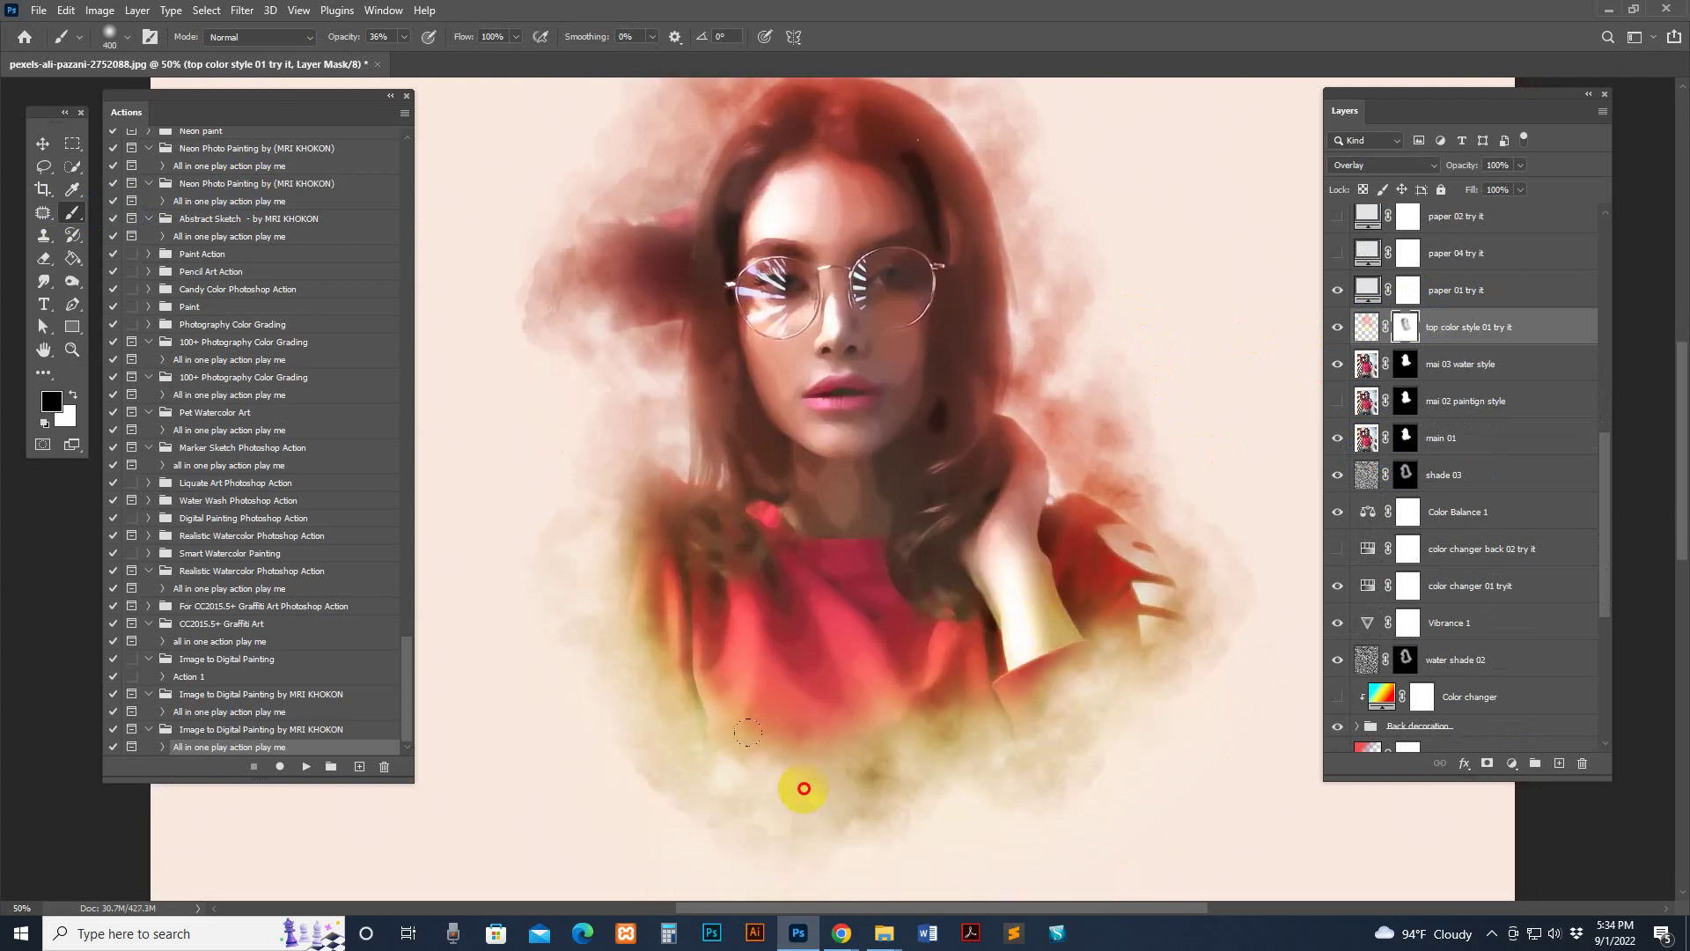
scroll(1117, 683, up, 3)
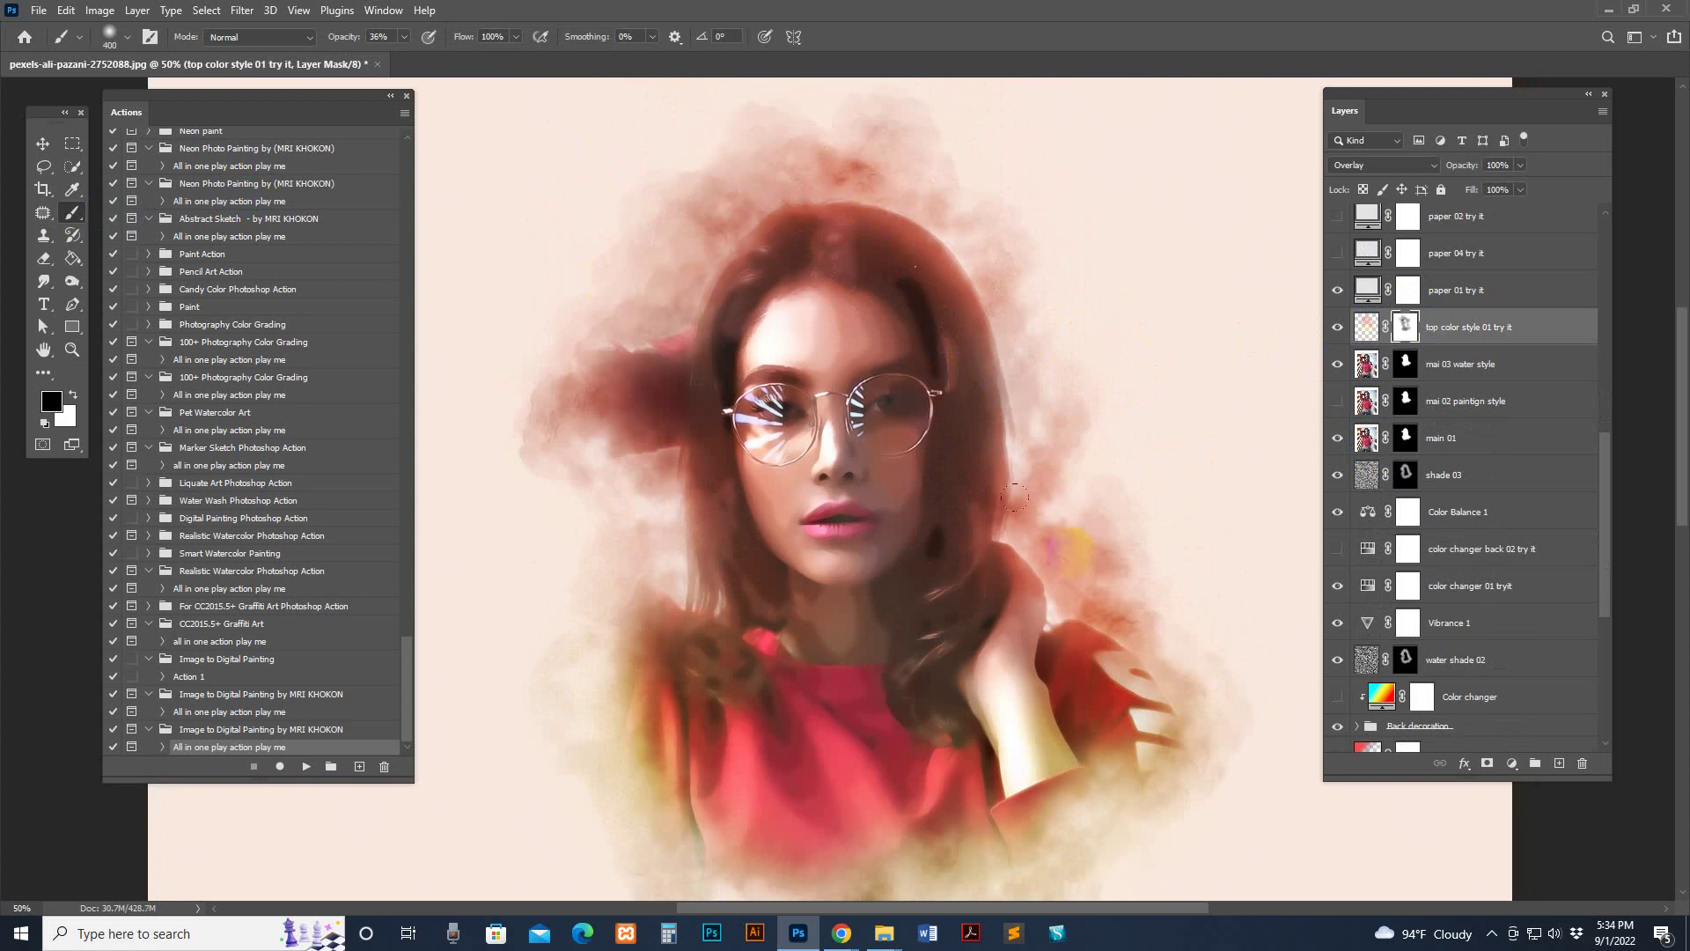
Step: Preview the "adjust 13", "color 3" and "color 04" try it layers one at a time, hiding each again
scroll(1479, 317, up, 5)
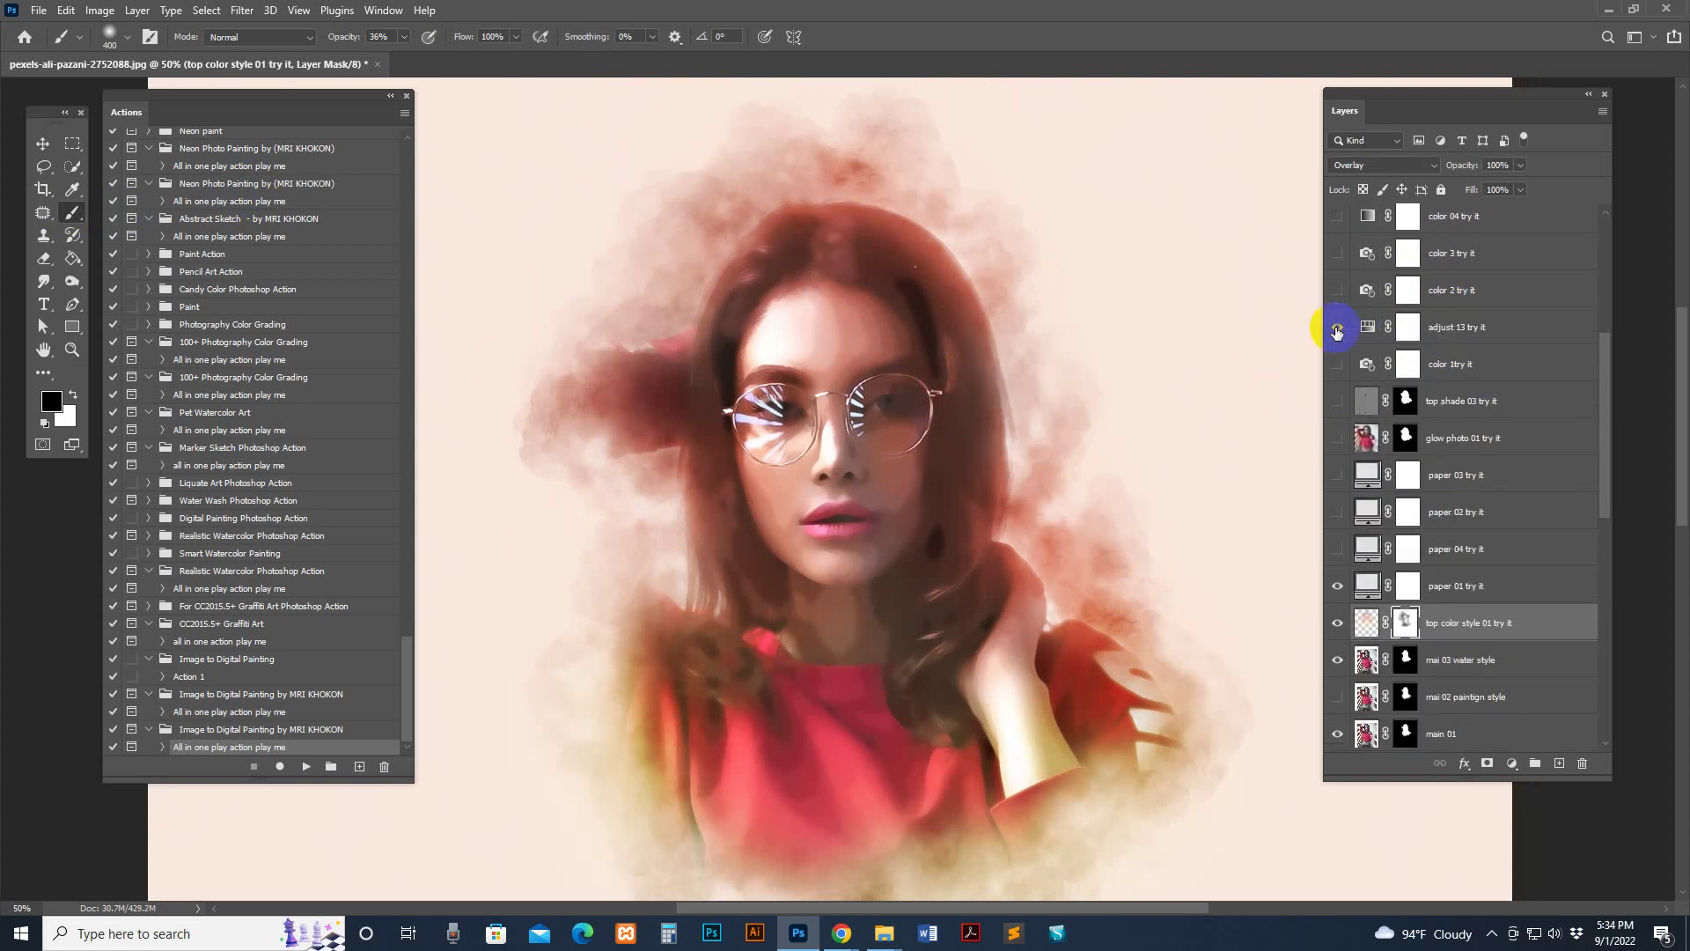
click(1337, 328)
click(1337, 328)
click(1338, 253)
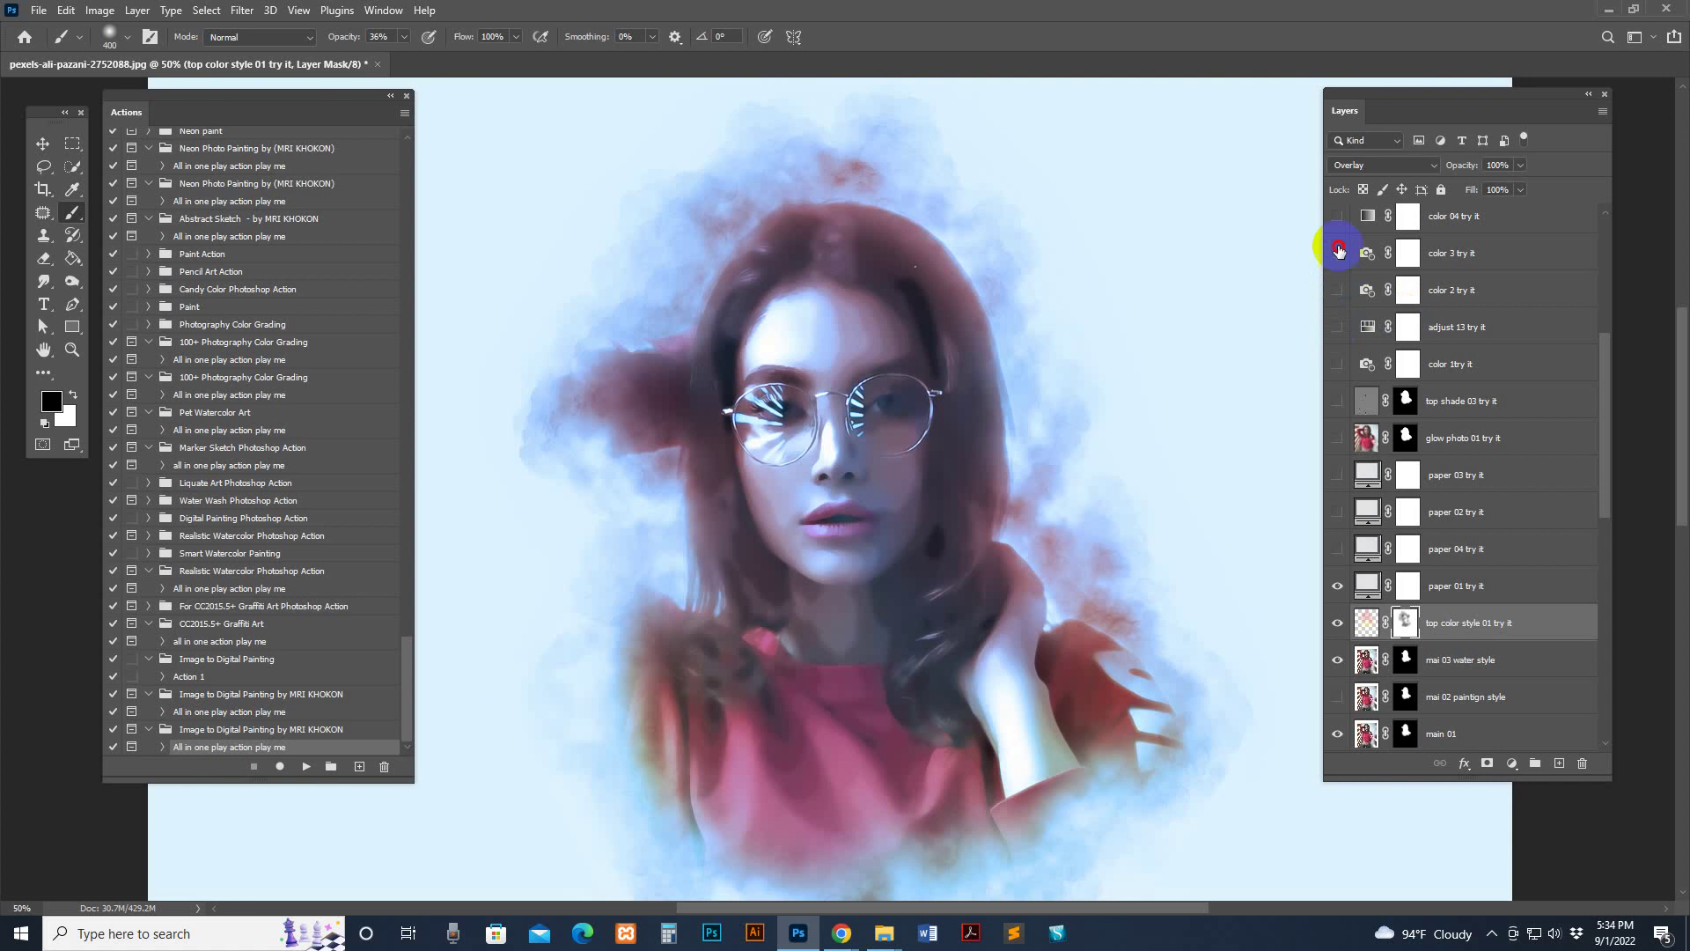
click(1338, 252)
click(1338, 216)
click(1338, 215)
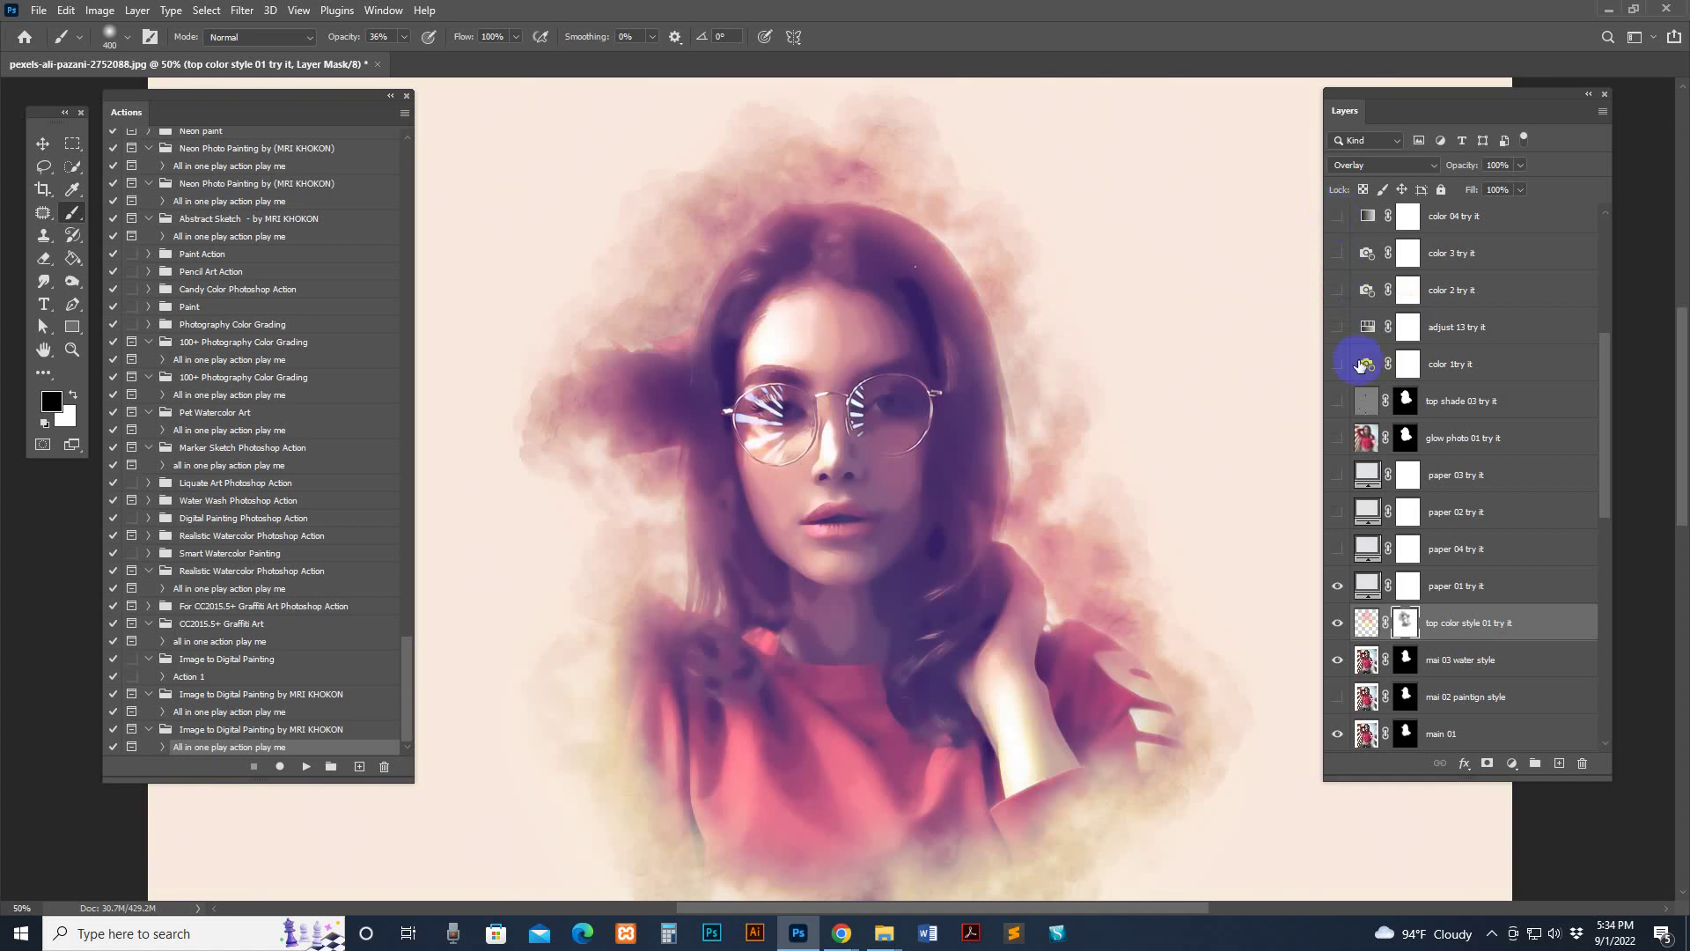
Step: Show the "top shade 03 try it" layer, compare the "paper 03" texture, and keep "paper 02 try it" visible
click(1337, 401)
click(1338, 475)
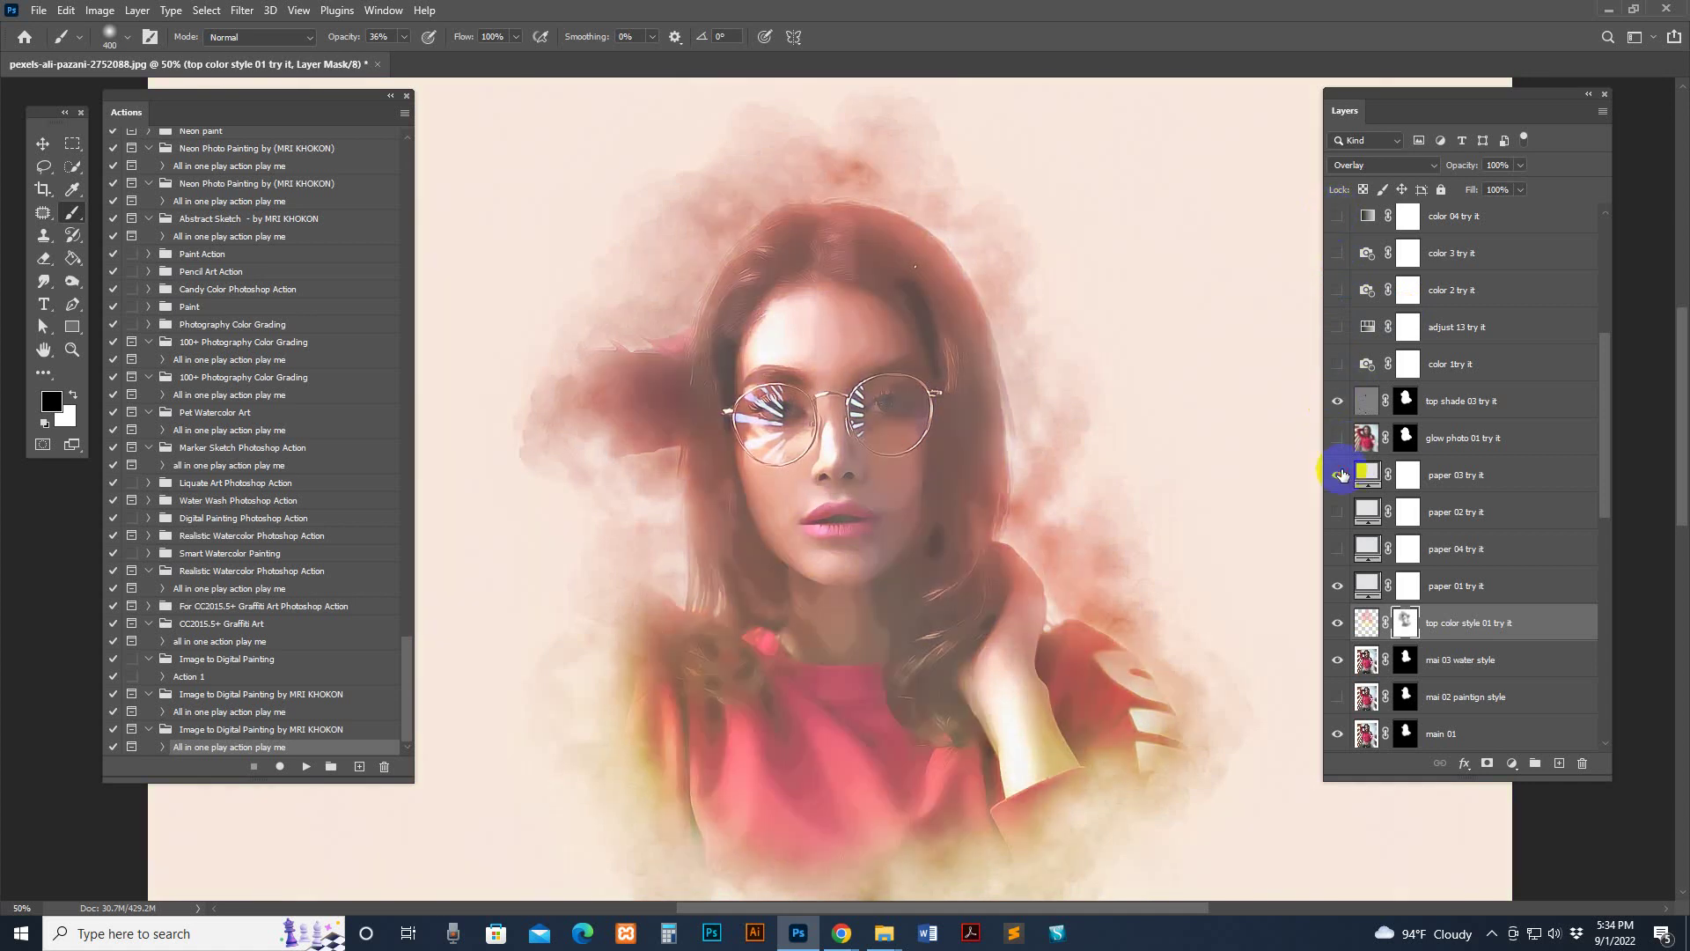
click(1339, 476)
click(1339, 512)
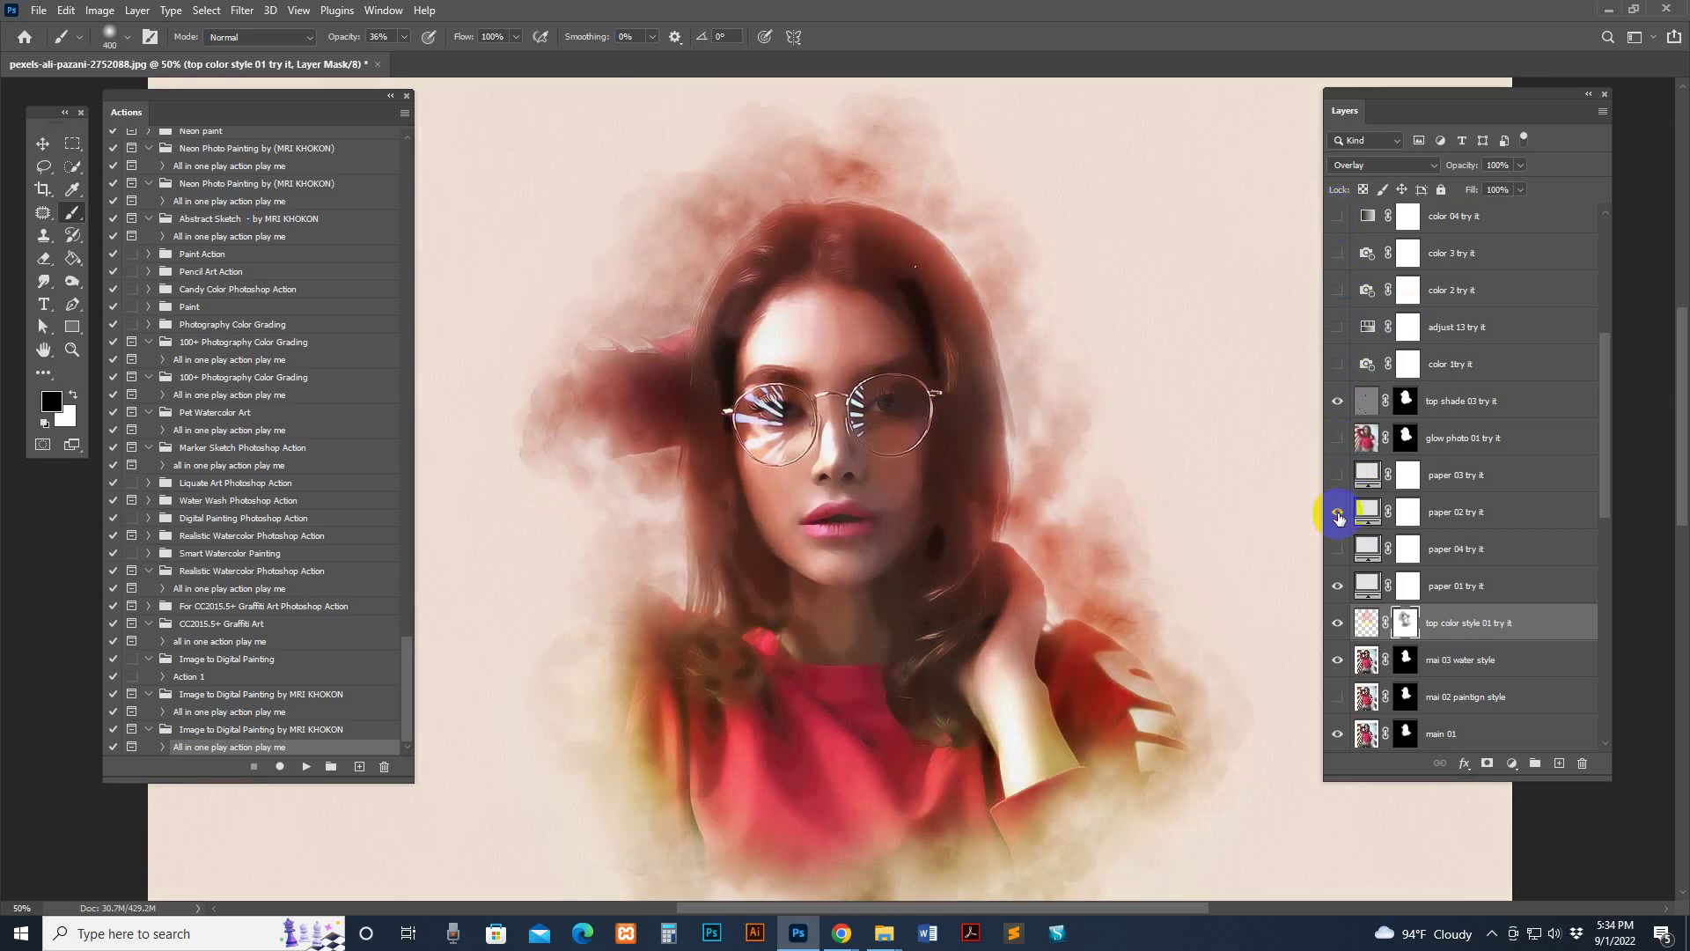
Step: Set the Hue of the "color changer 07 try it" layer to 47 to preview the tint, and leave that layer hidden
scroll(1338, 440, up, 3)
click(1338, 289)
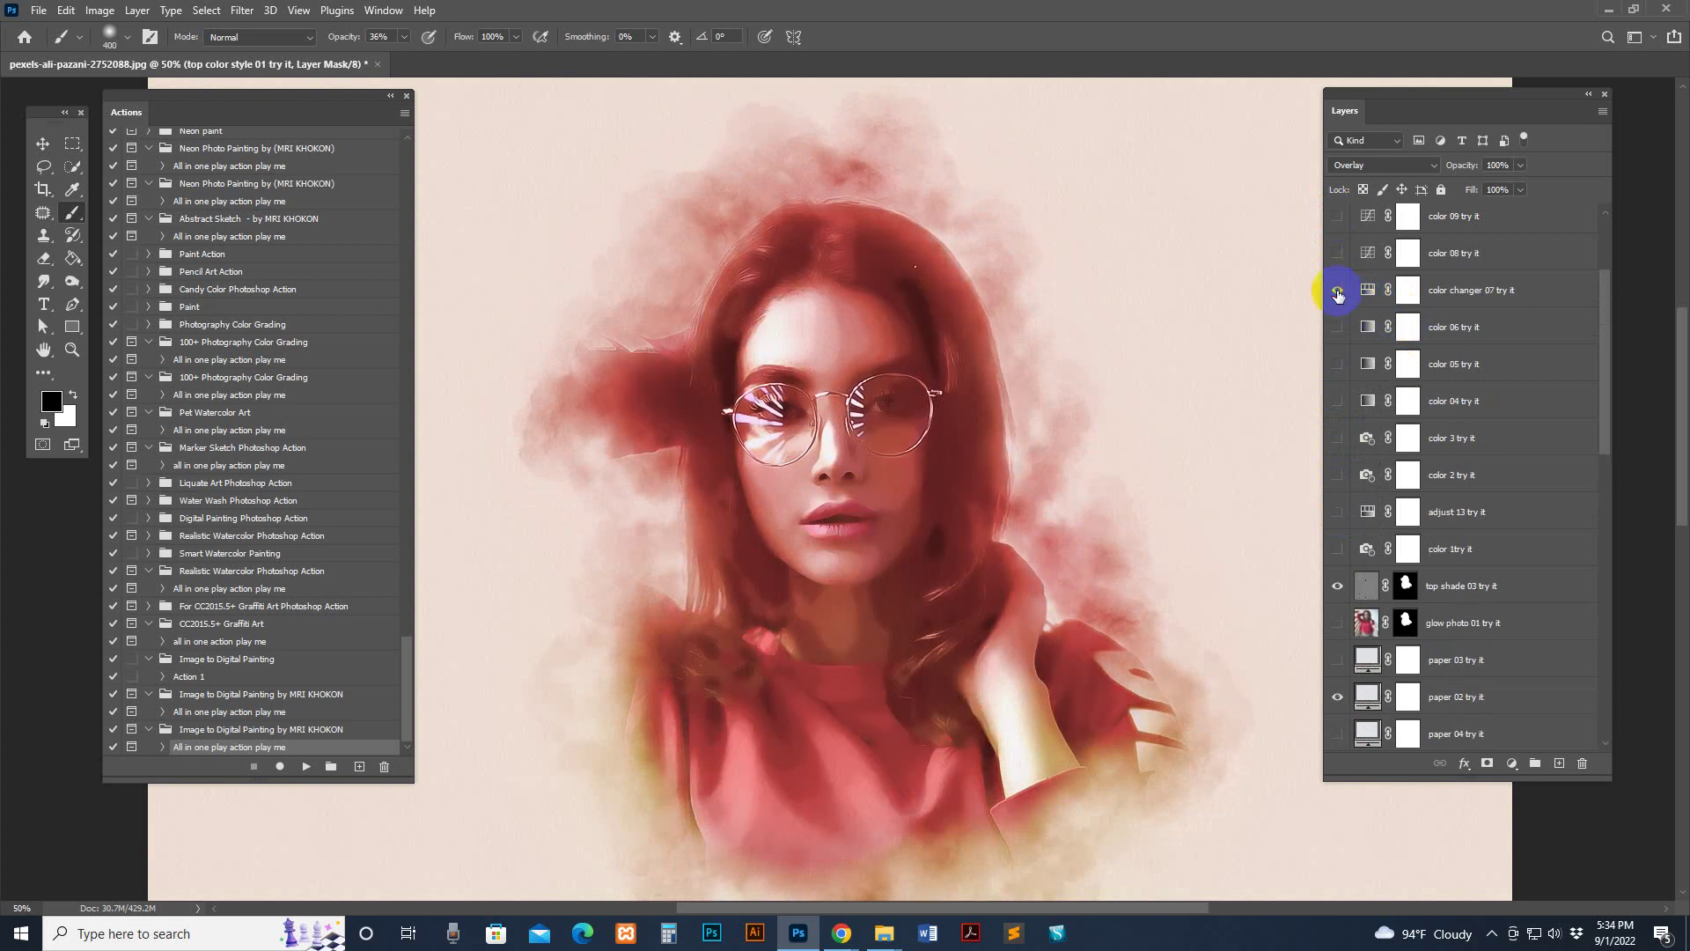
double_click(1368, 289)
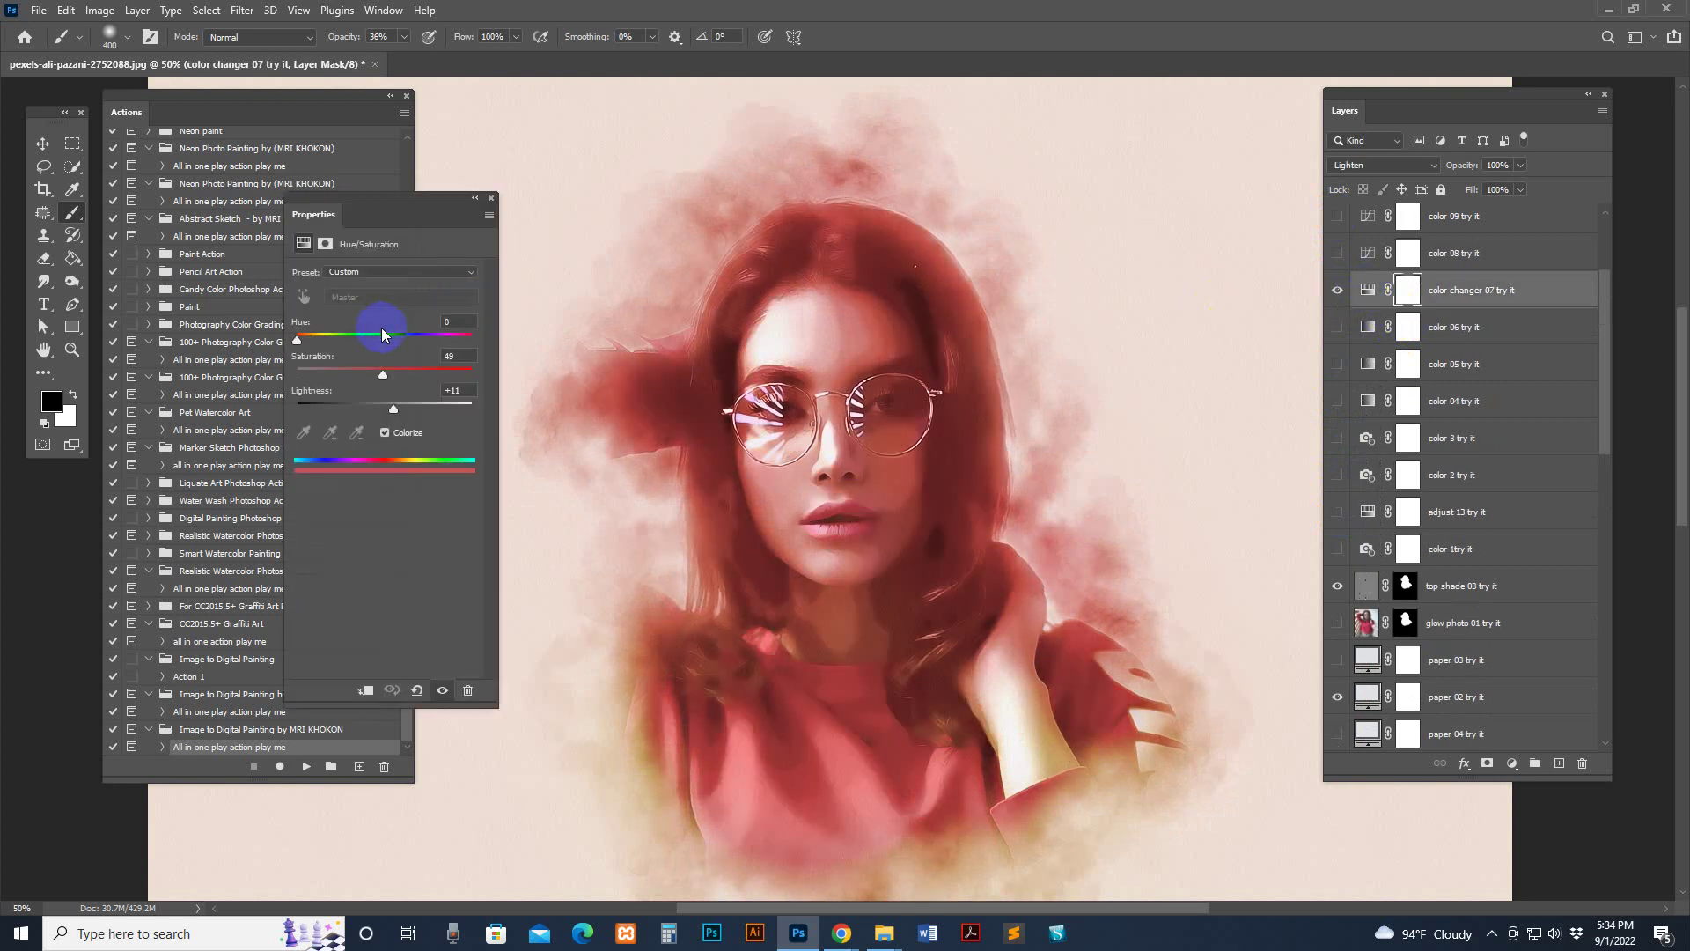
mouse_move(332, 342)
mouse_down()
mouse_move(460, 335)
mouse_move(322, 340)
mouse_up()
click(490, 197)
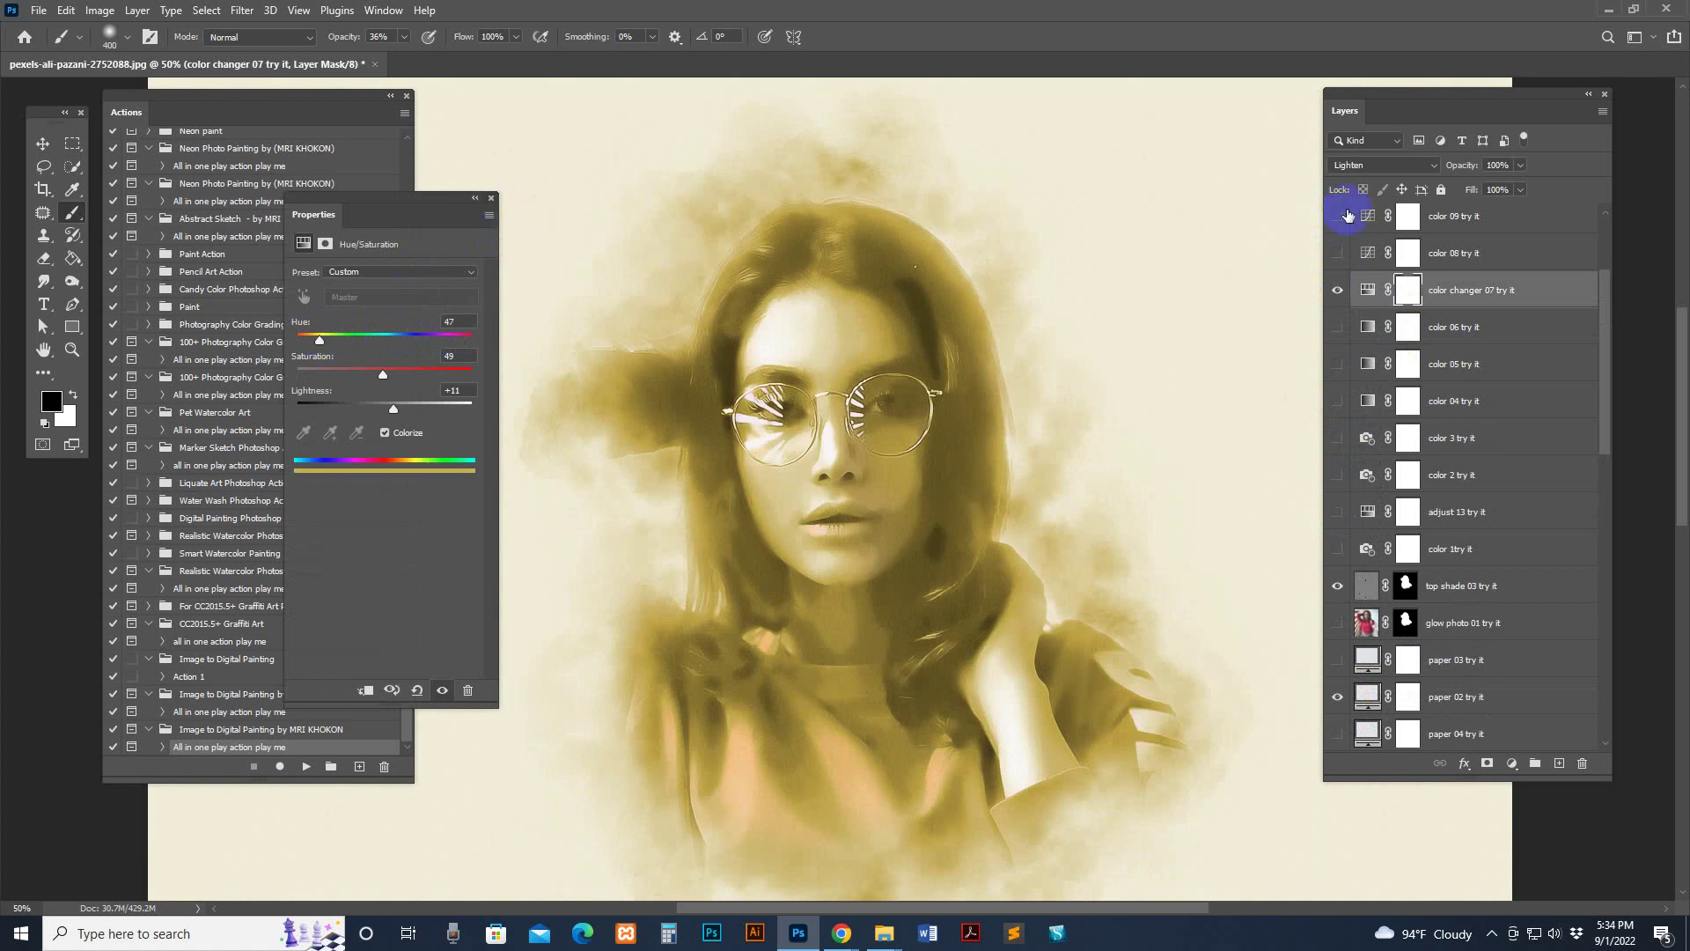
click(1337, 289)
Step: Preview the "color 06", "color 08", "color 09", "color 10" and "color 11" try it layers one at a time, hiding each again
click(1338, 327)
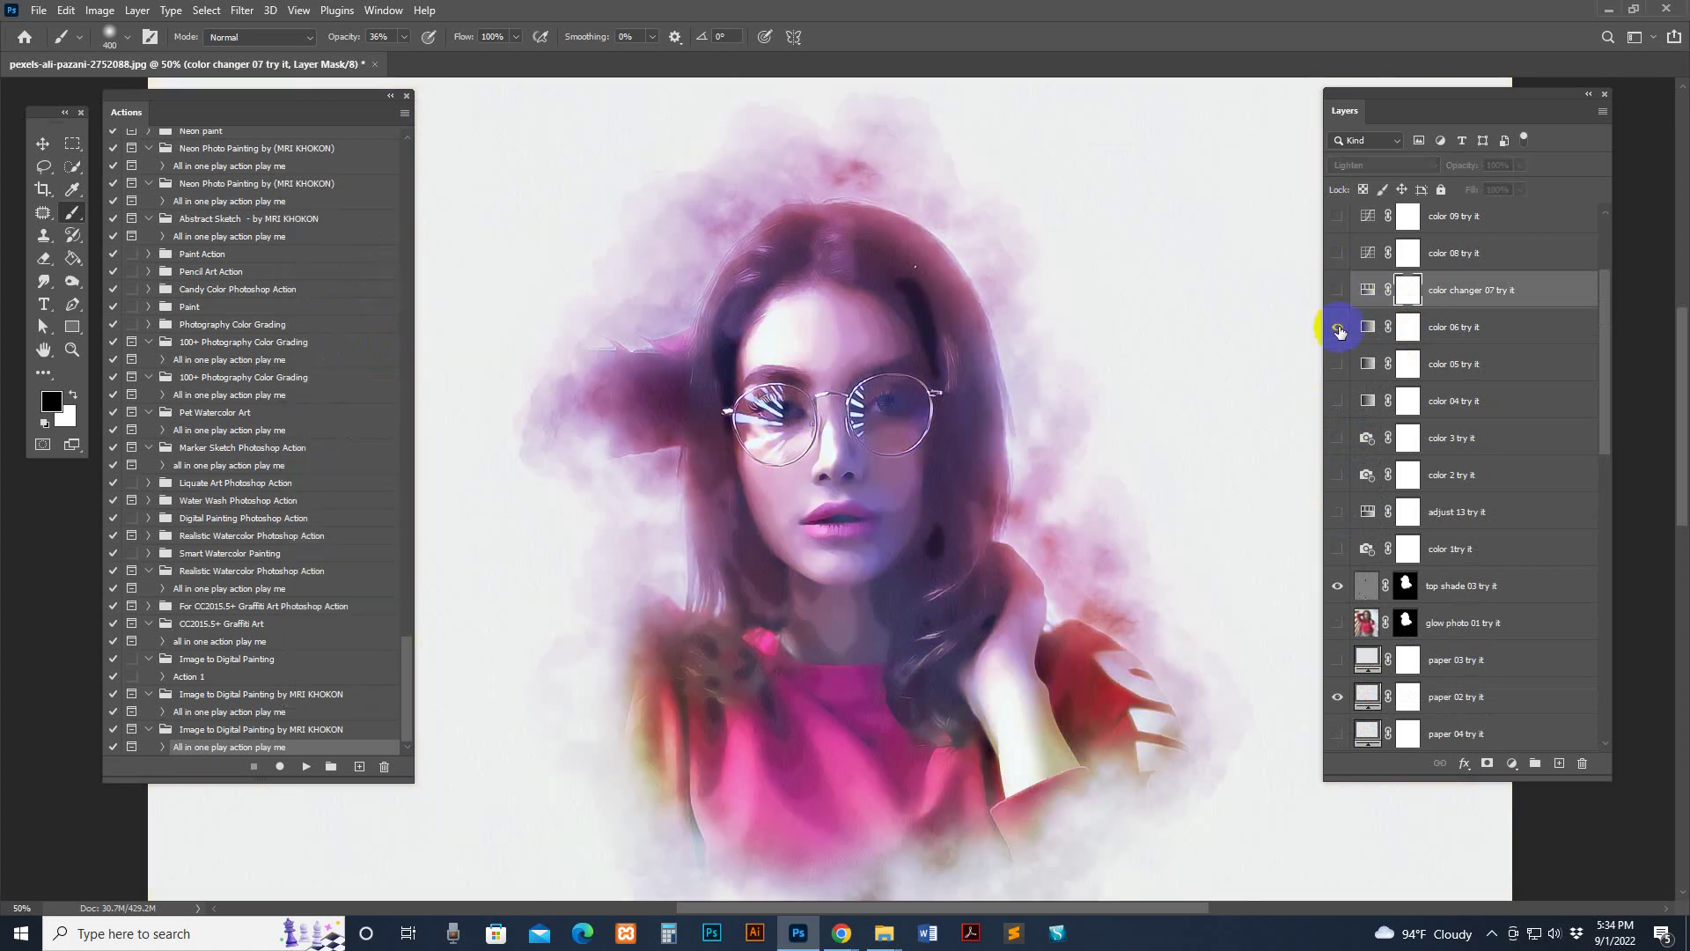
click(1337, 327)
click(1335, 254)
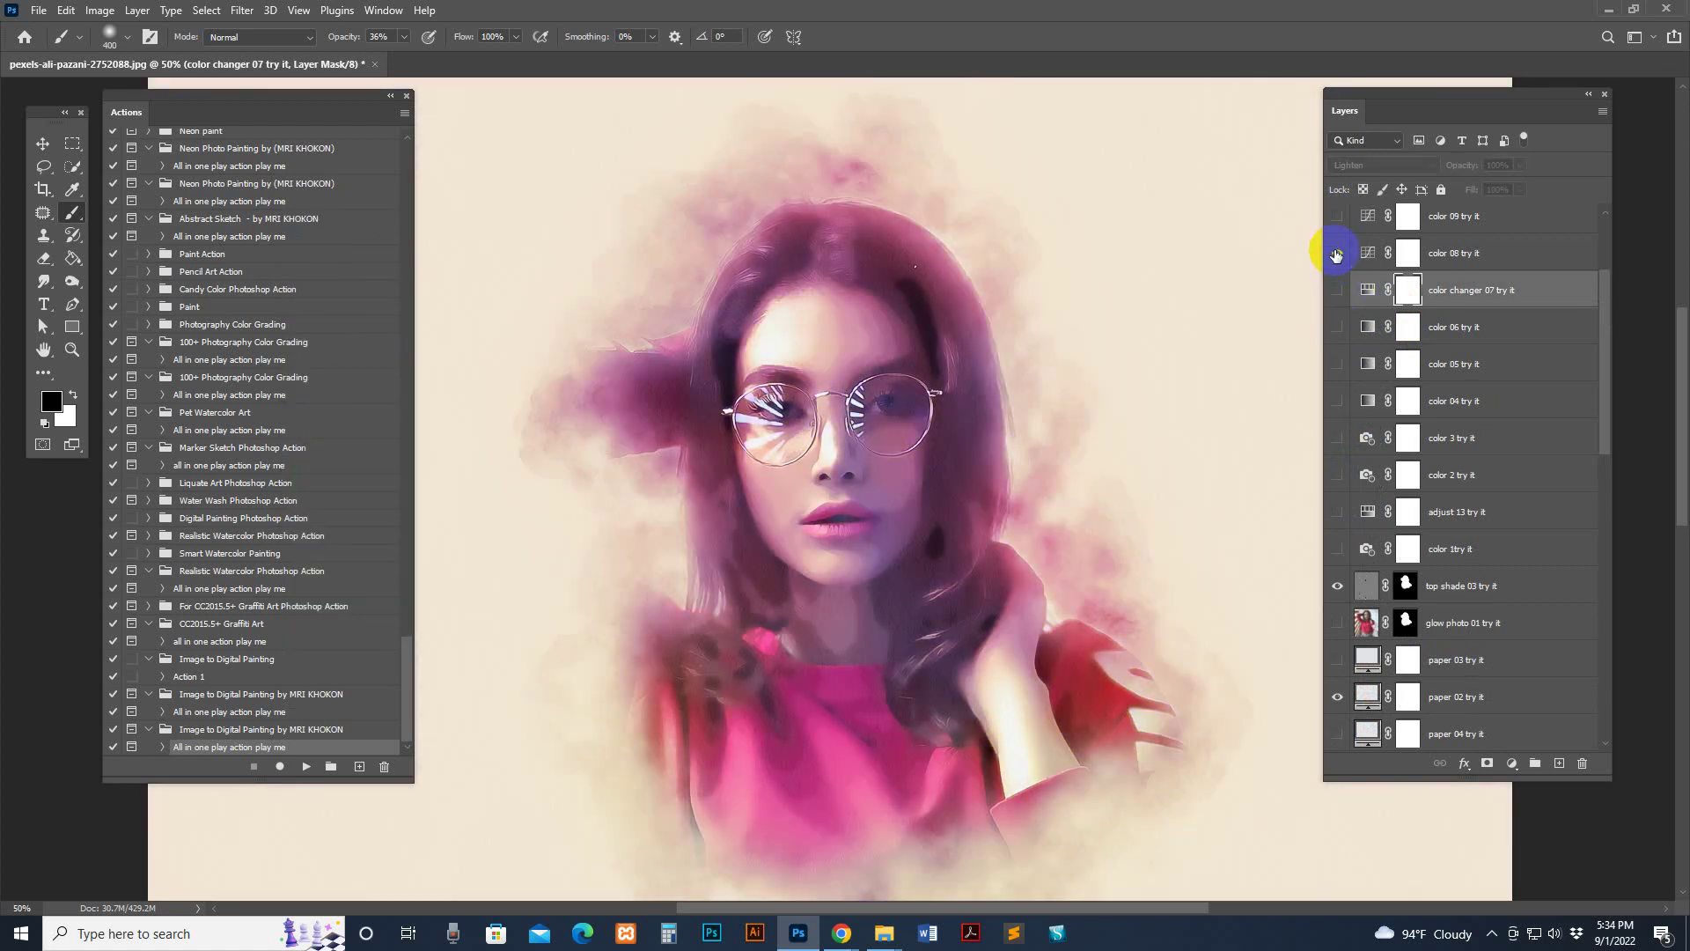
click(1338, 215)
scroll(1355, 352, up, 4)
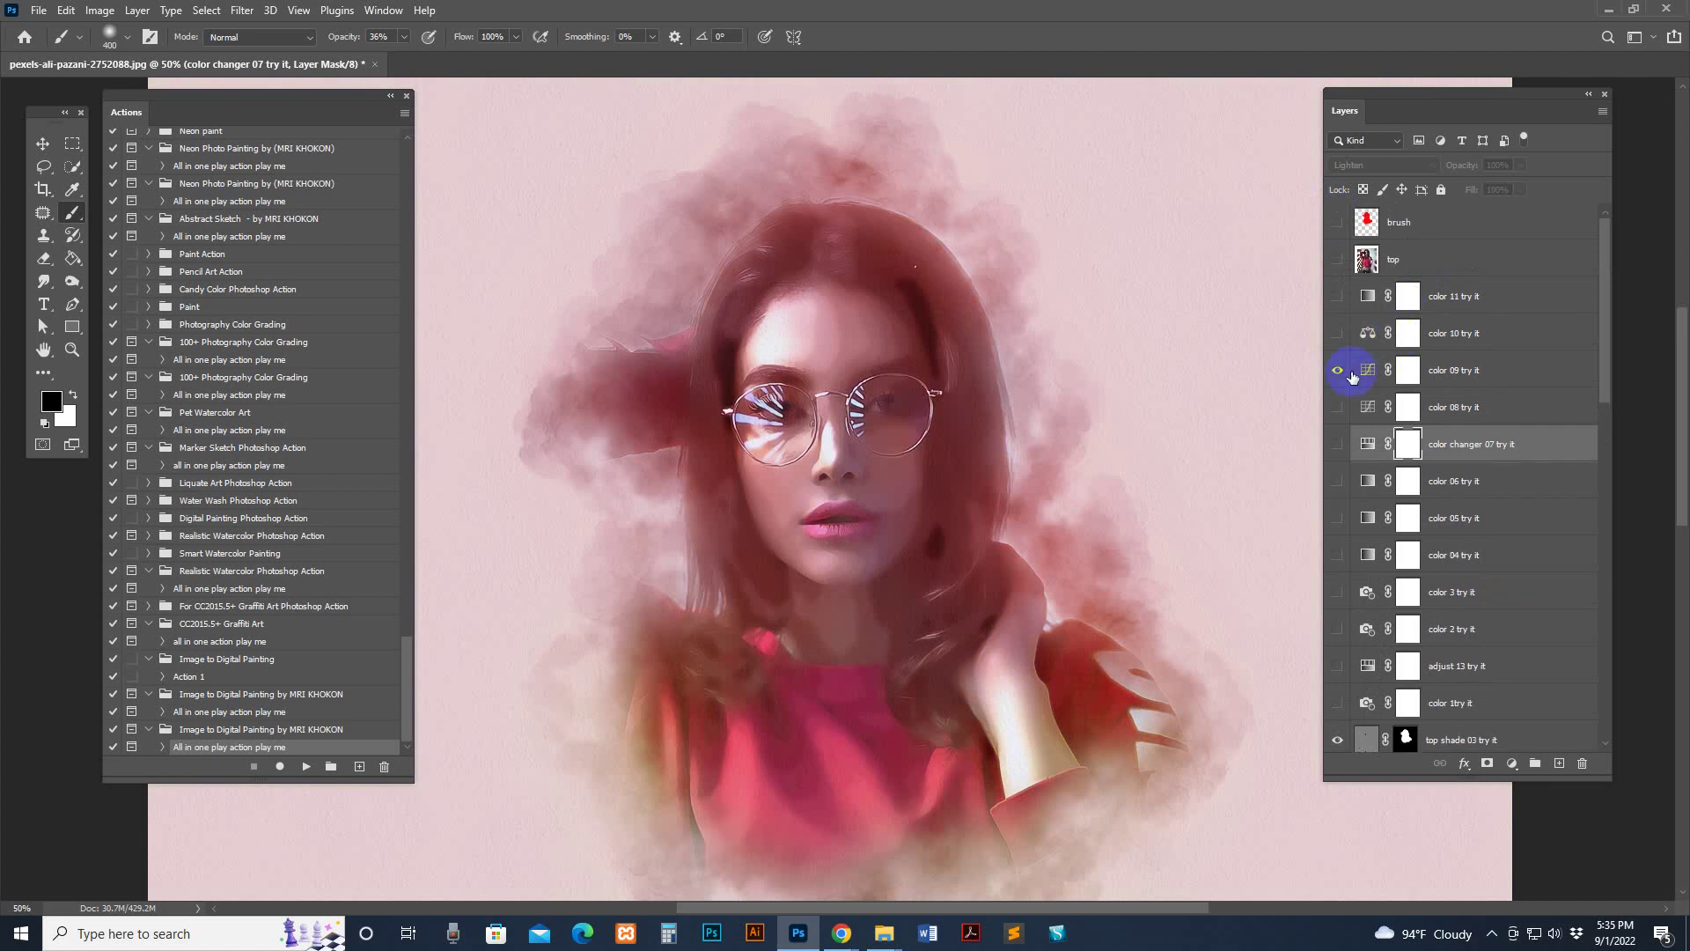
click(1342, 342)
click(1340, 340)
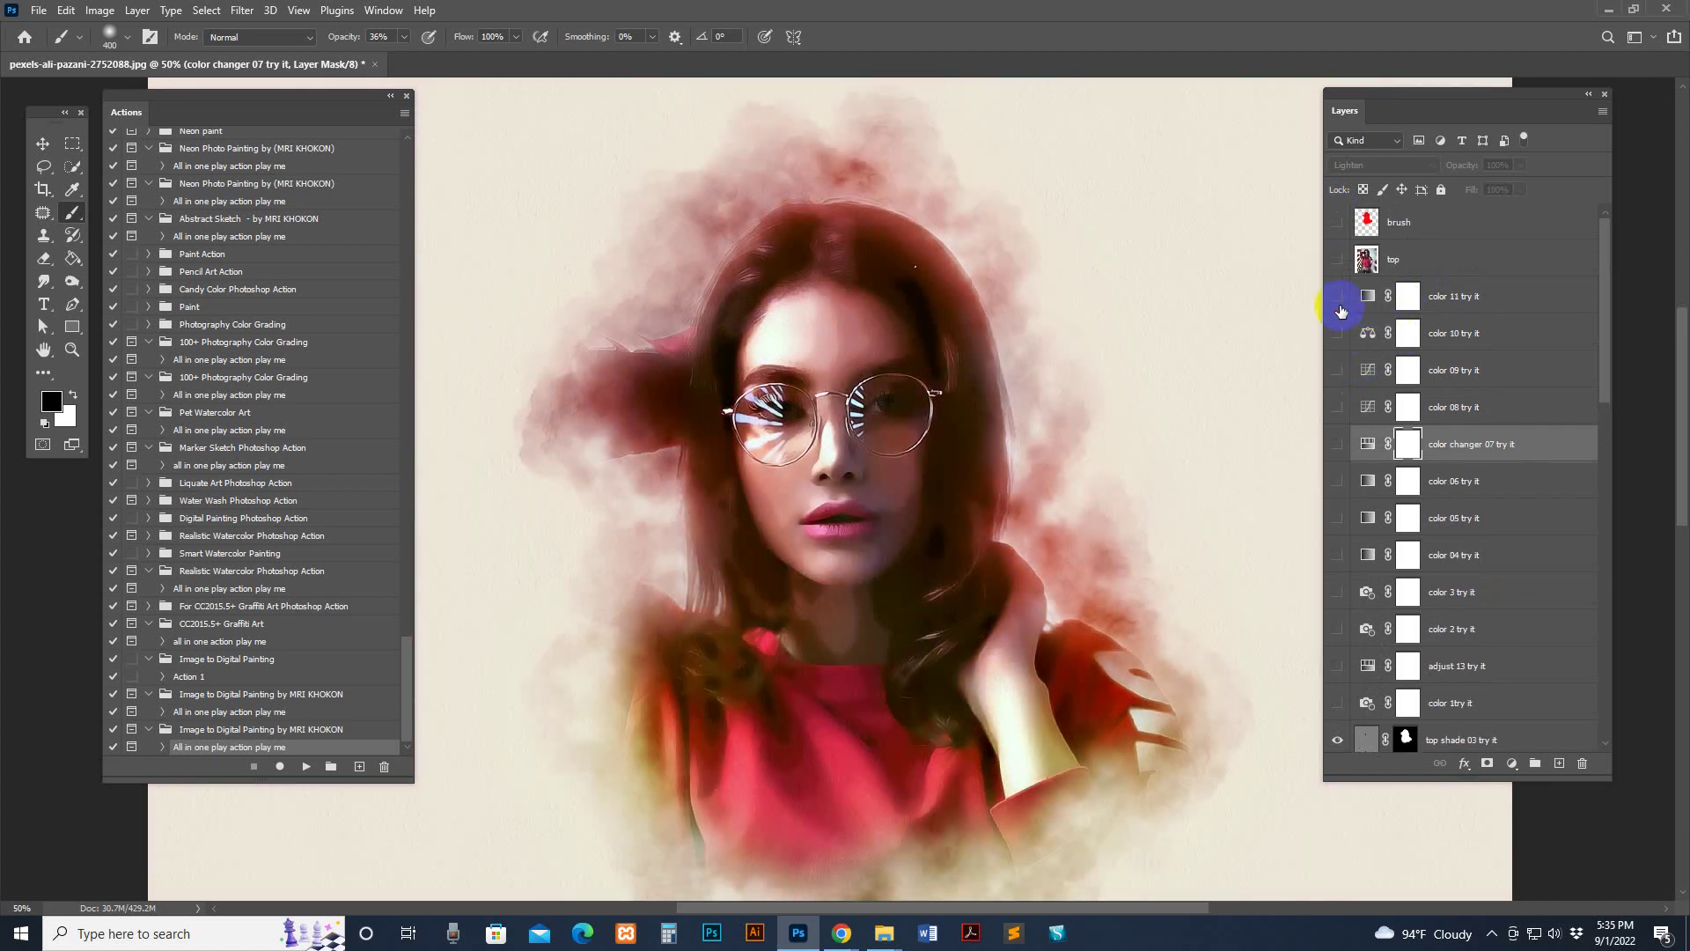
click(1339, 299)
click(1340, 300)
Step: Preview the "adjust 13" layer and the "color 1" through "color 05" try it layers in turn, hiding each again
scroll(1336, 440, down, 3)
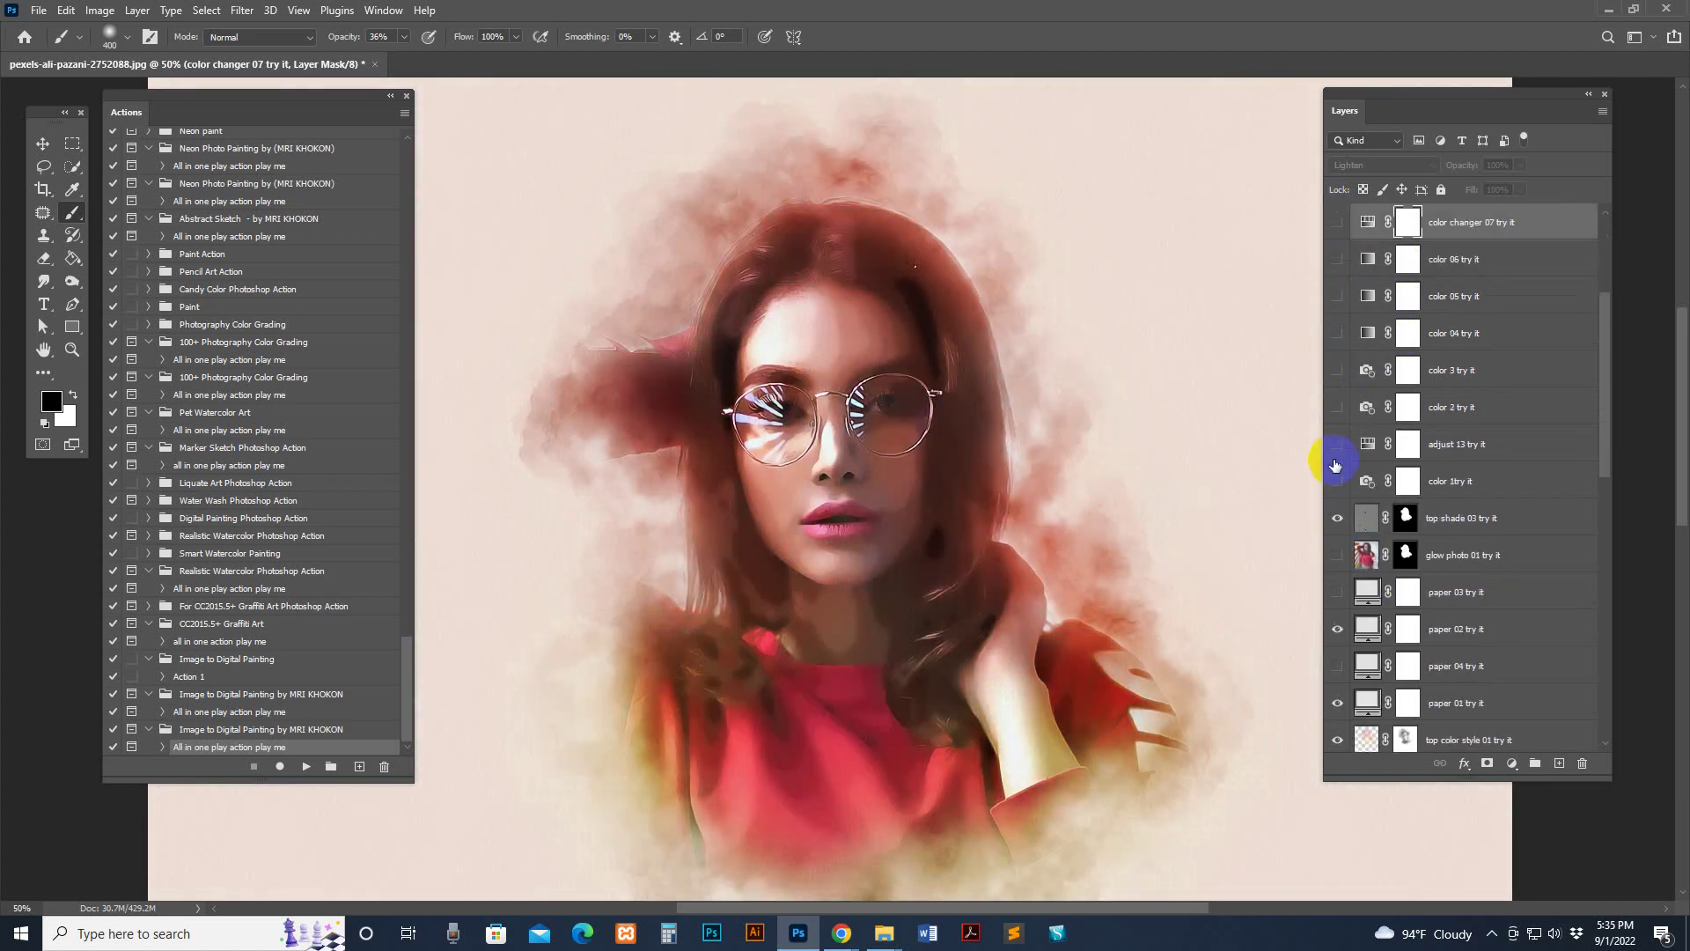
click(1336, 443)
click(1337, 481)
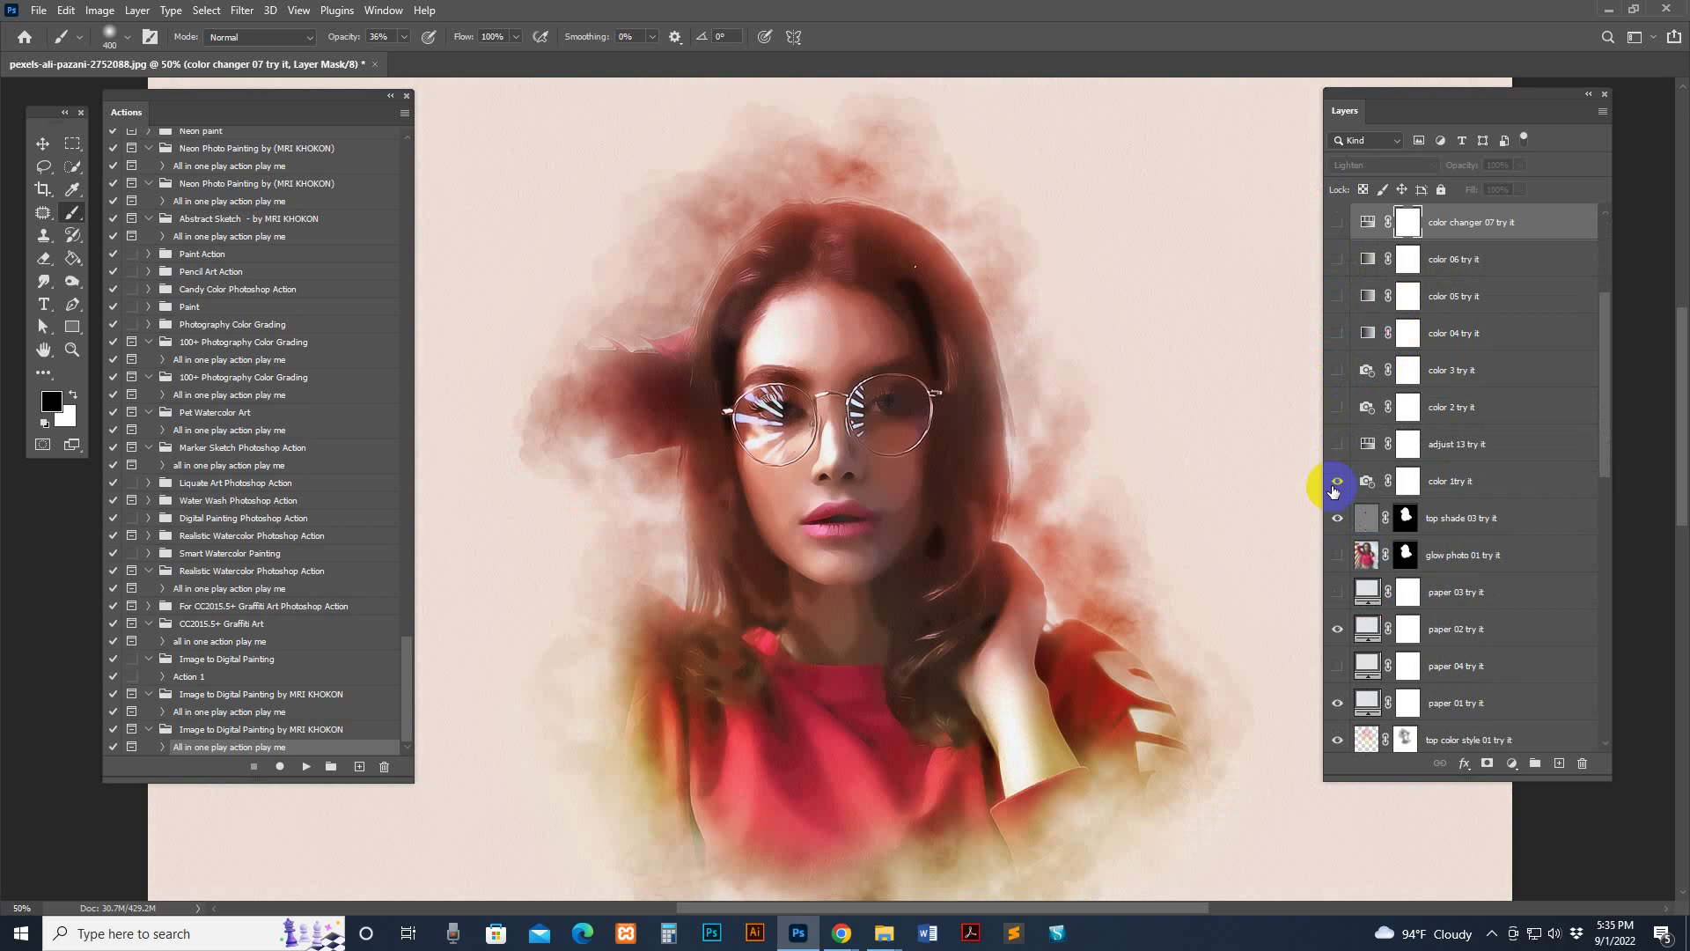
click(1337, 480)
click(1338, 407)
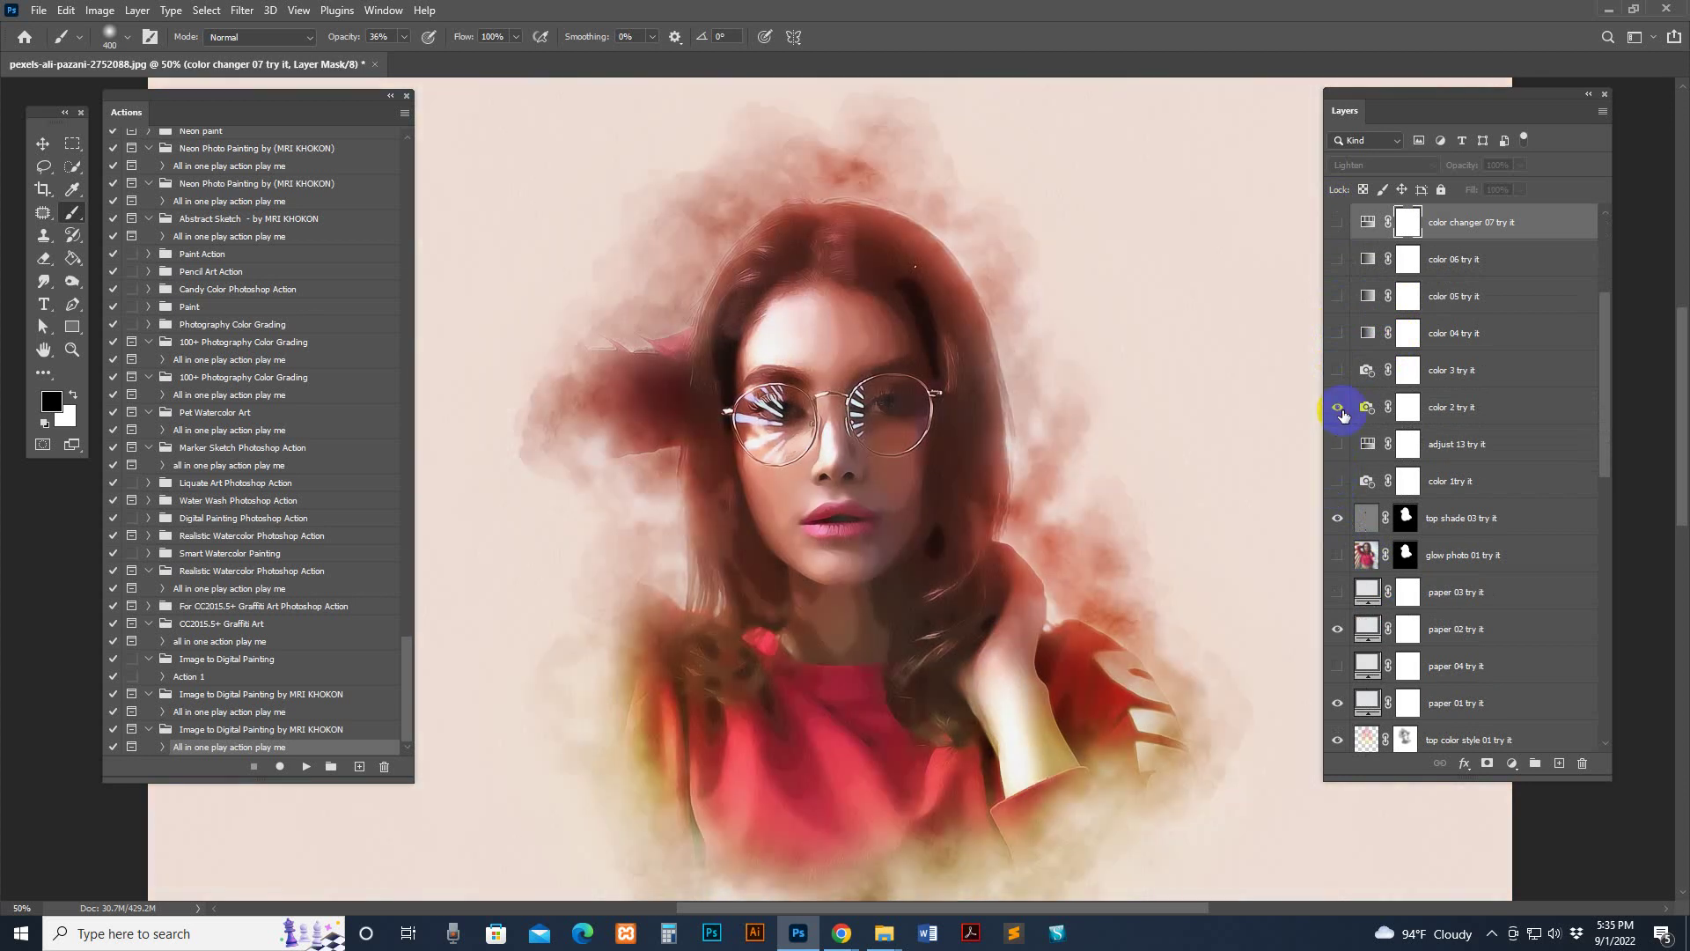
click(1338, 406)
click(1336, 370)
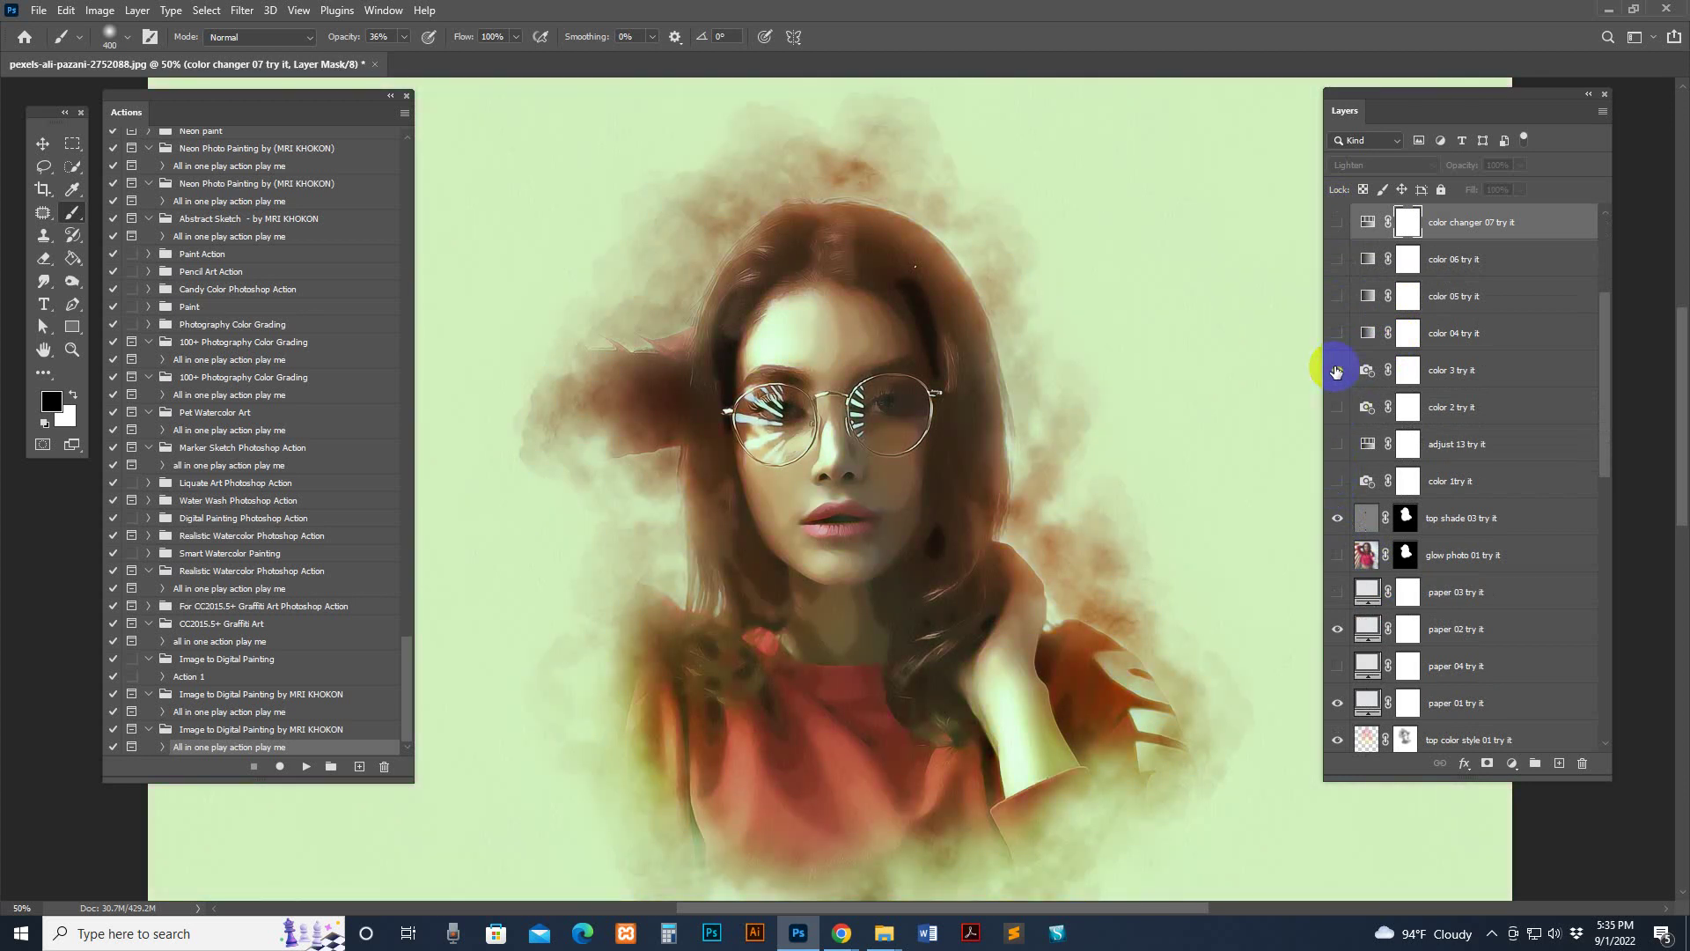
click(1336, 369)
click(1338, 333)
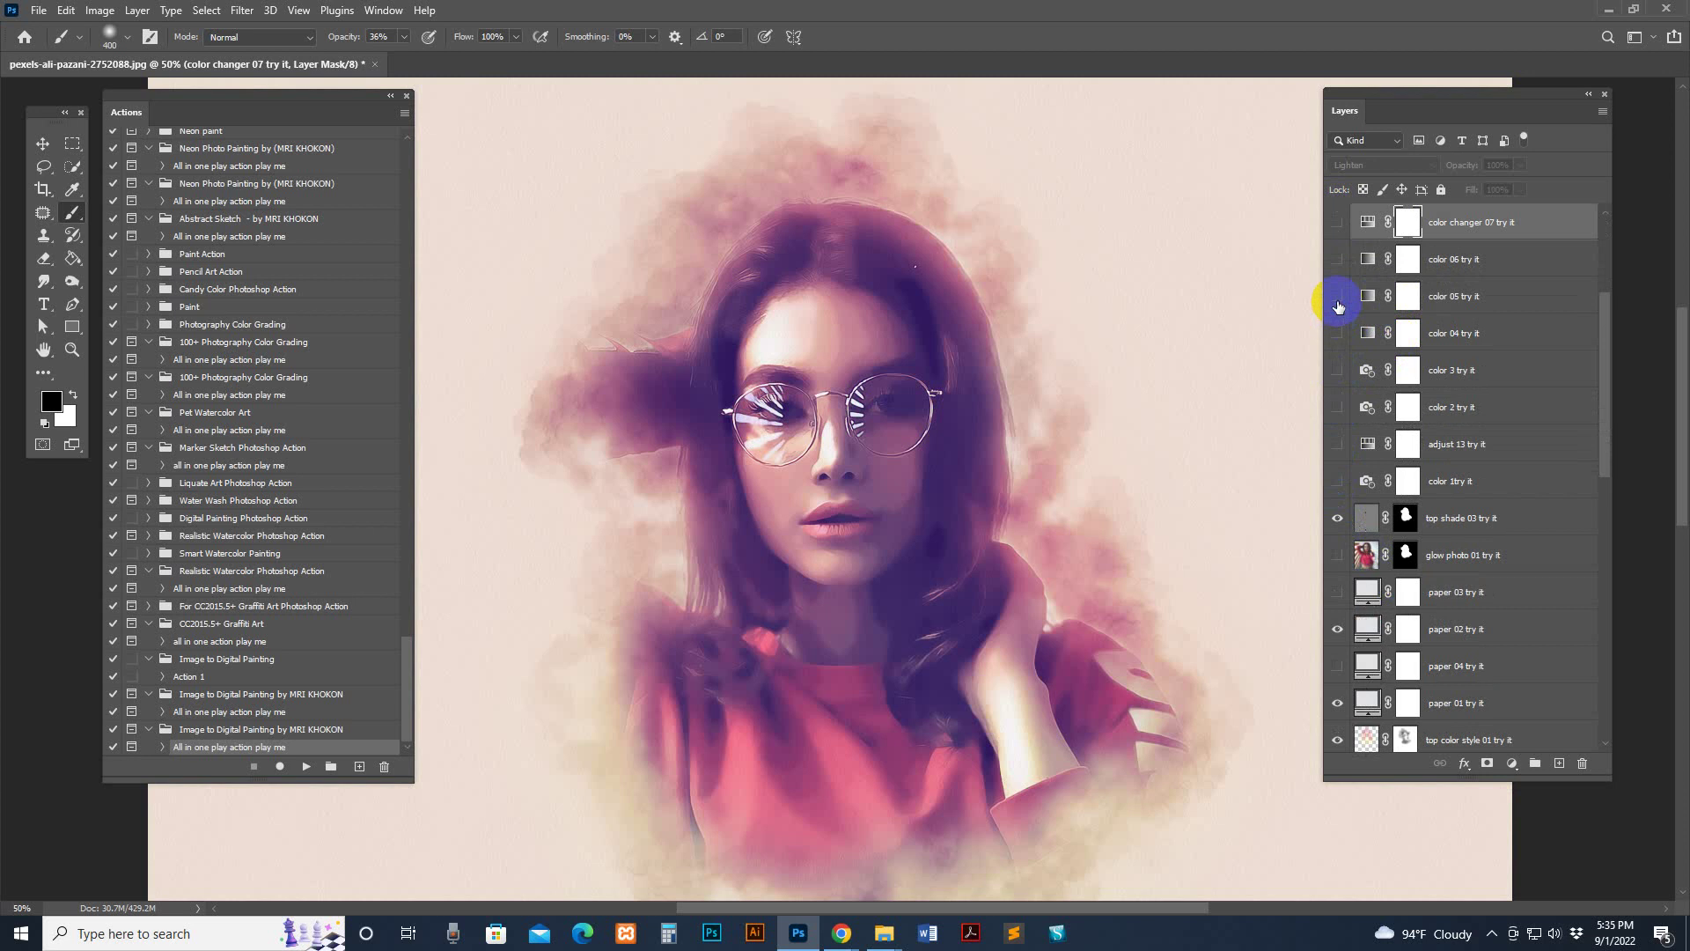
click(1339, 296)
click(1338, 333)
Step: Compare the background color layers 06, 05, 04, 03 and 02, and keep the white background color 06 layer visible
scroll(1398, 475, down, 5)
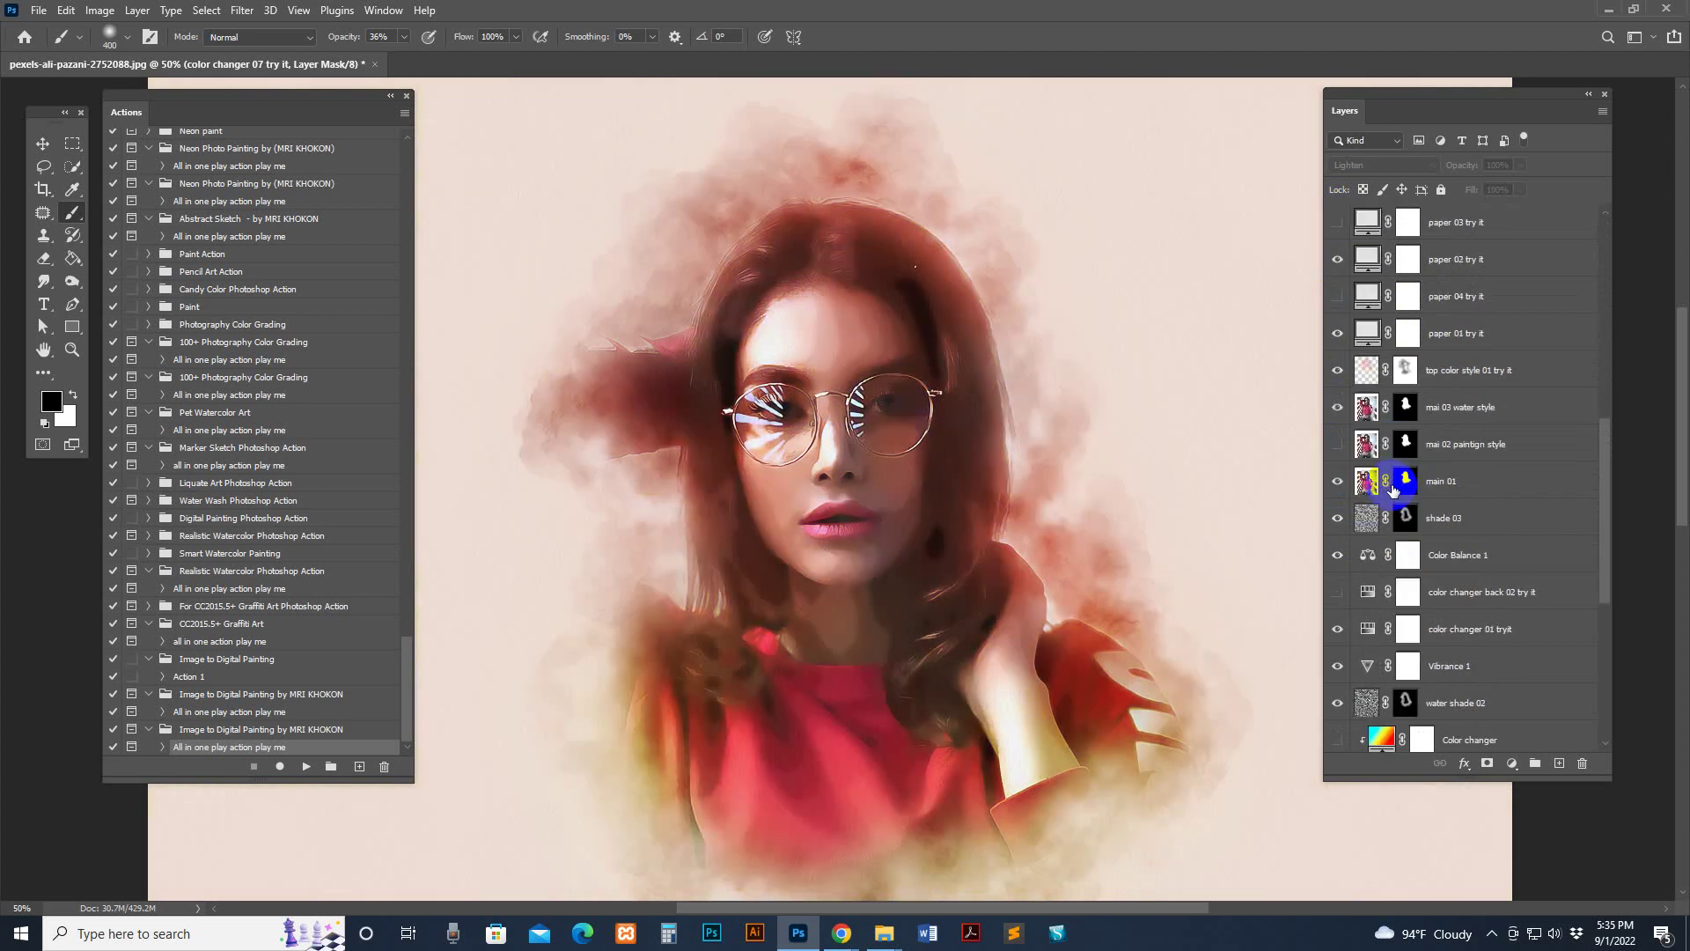
scroll(1389, 483, down, 5)
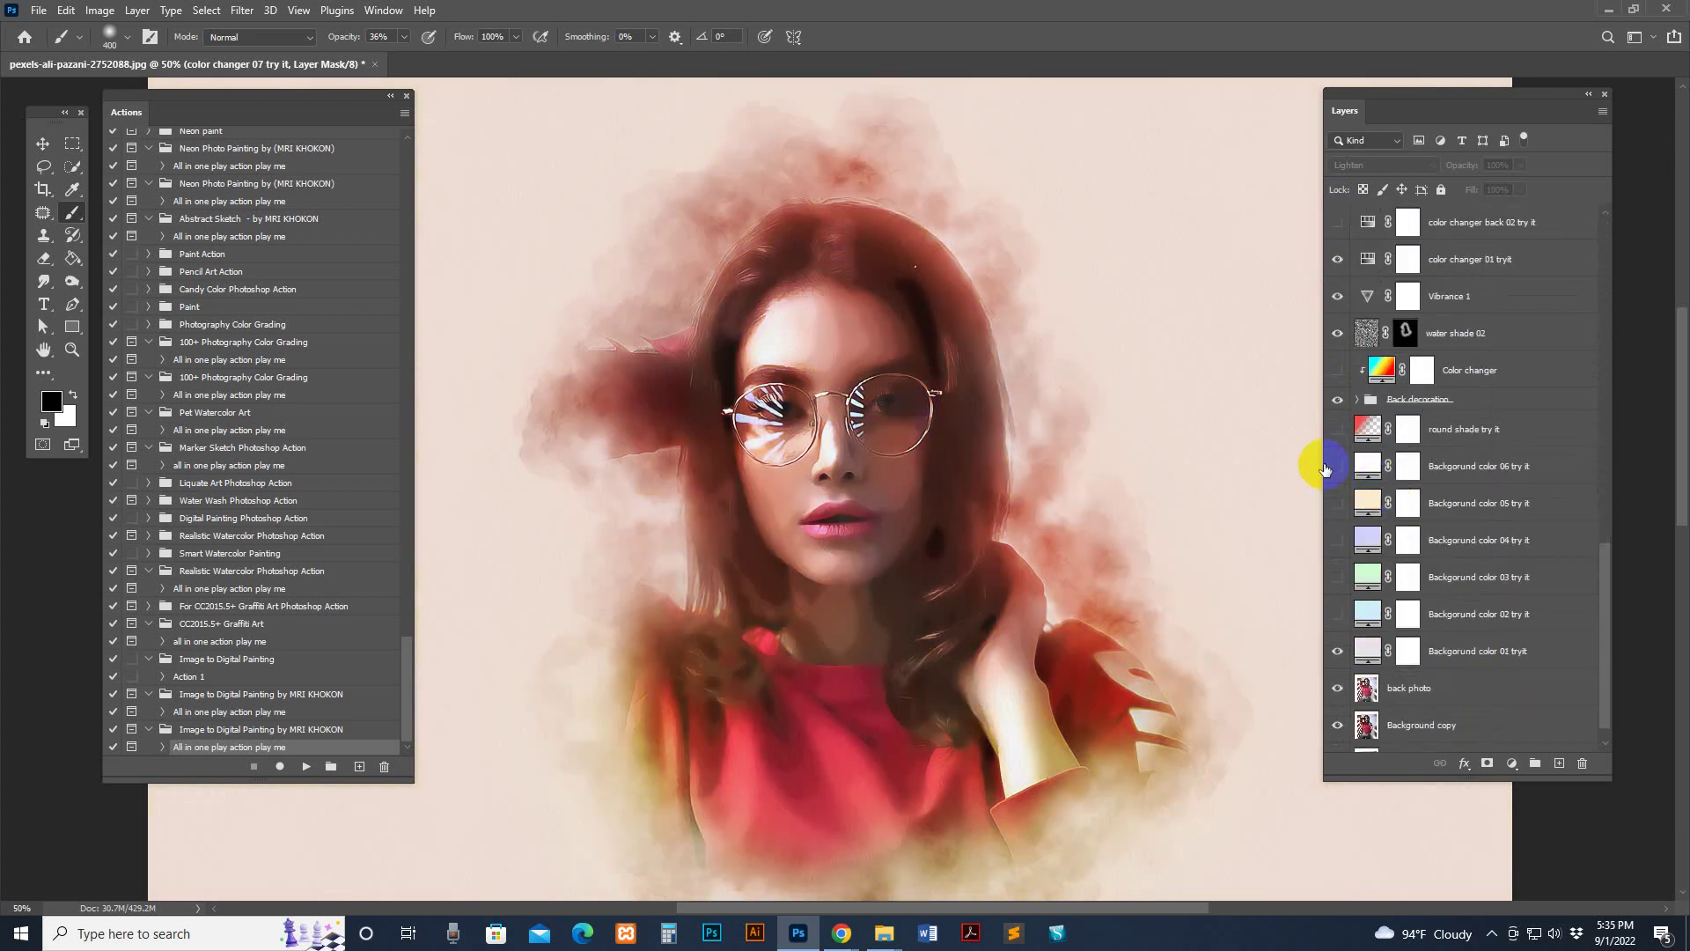
click(1336, 467)
click(1338, 467)
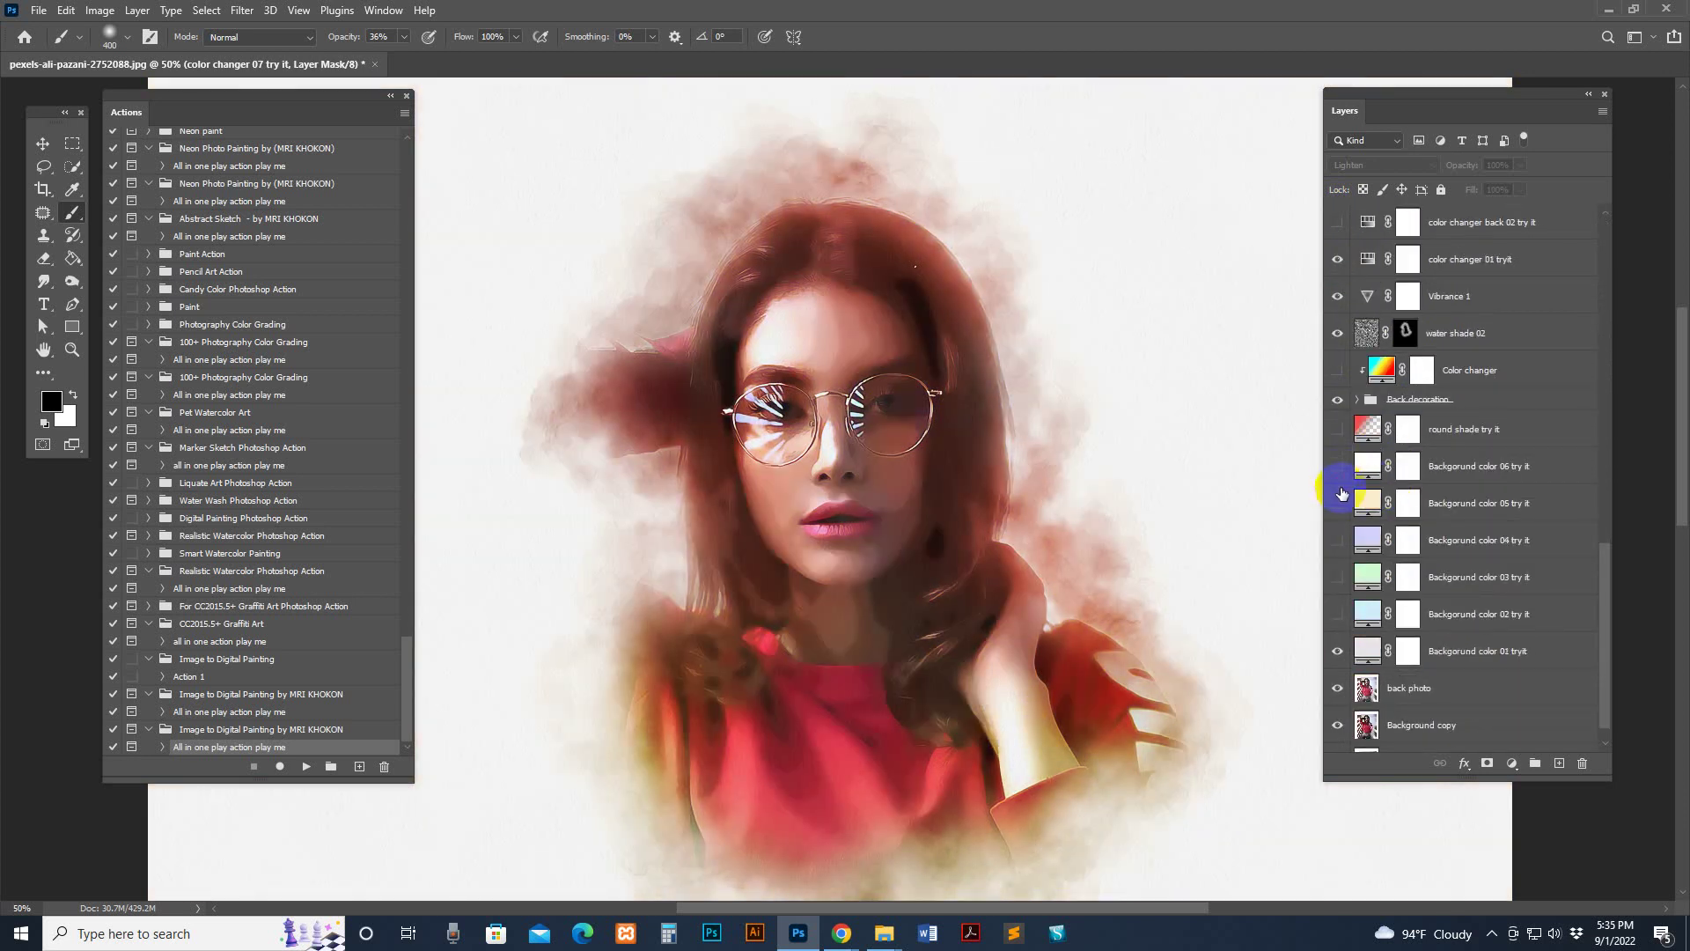
click(1338, 503)
click(1338, 503)
click(1339, 542)
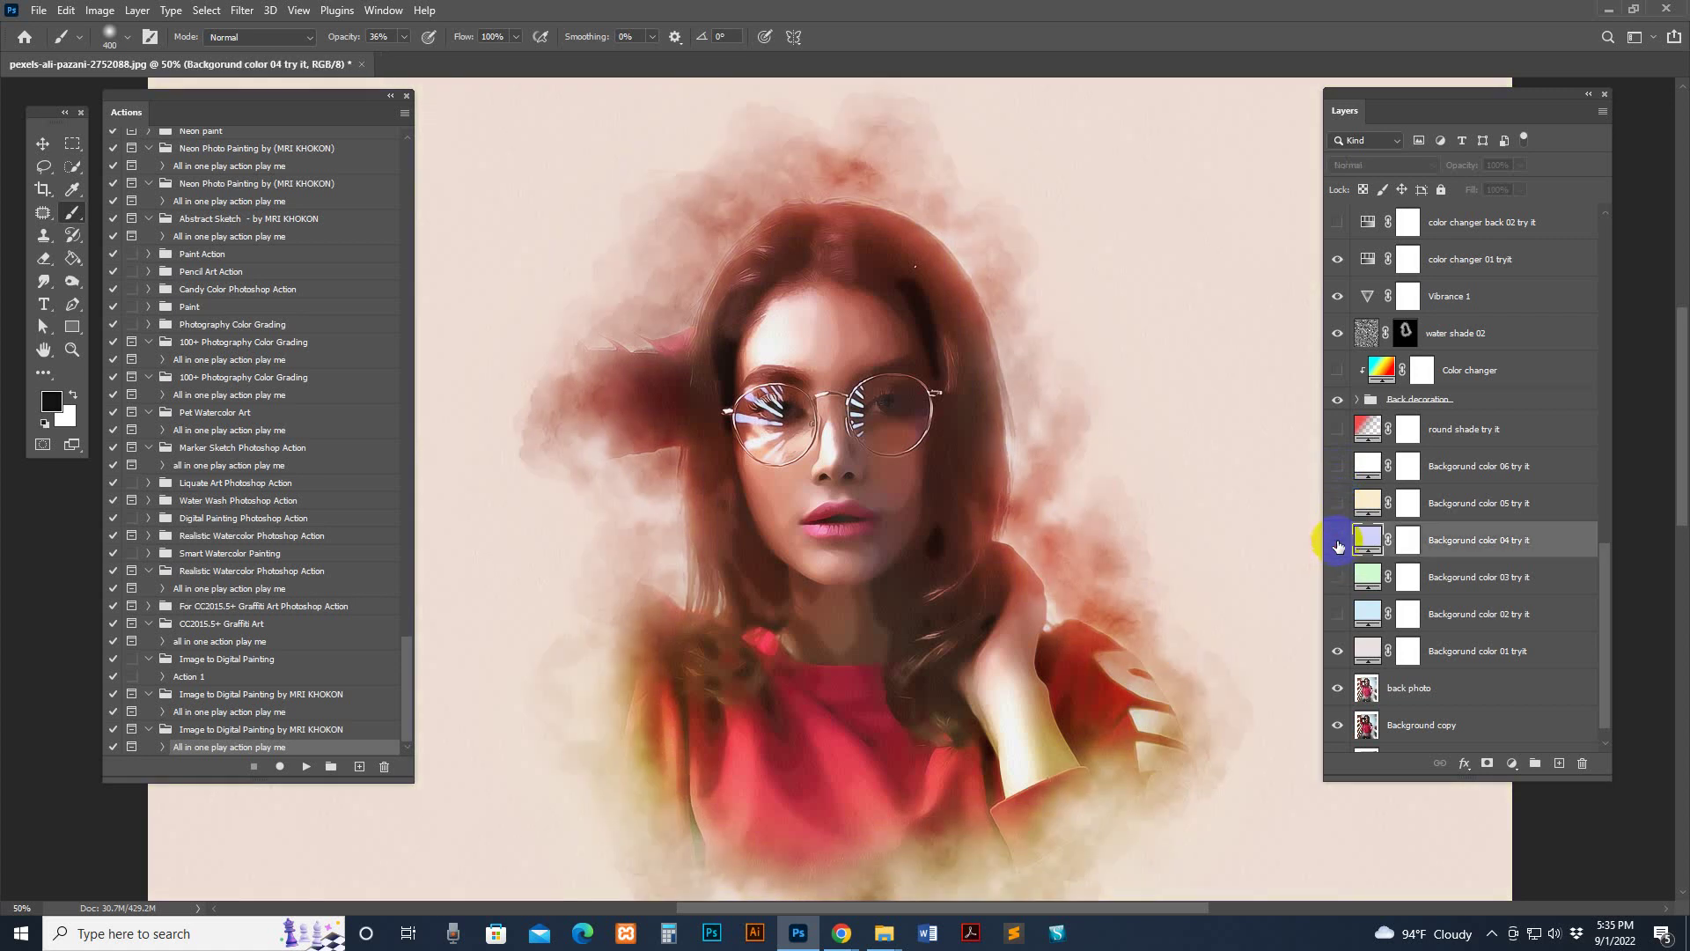
click(1336, 542)
click(1337, 541)
click(1338, 577)
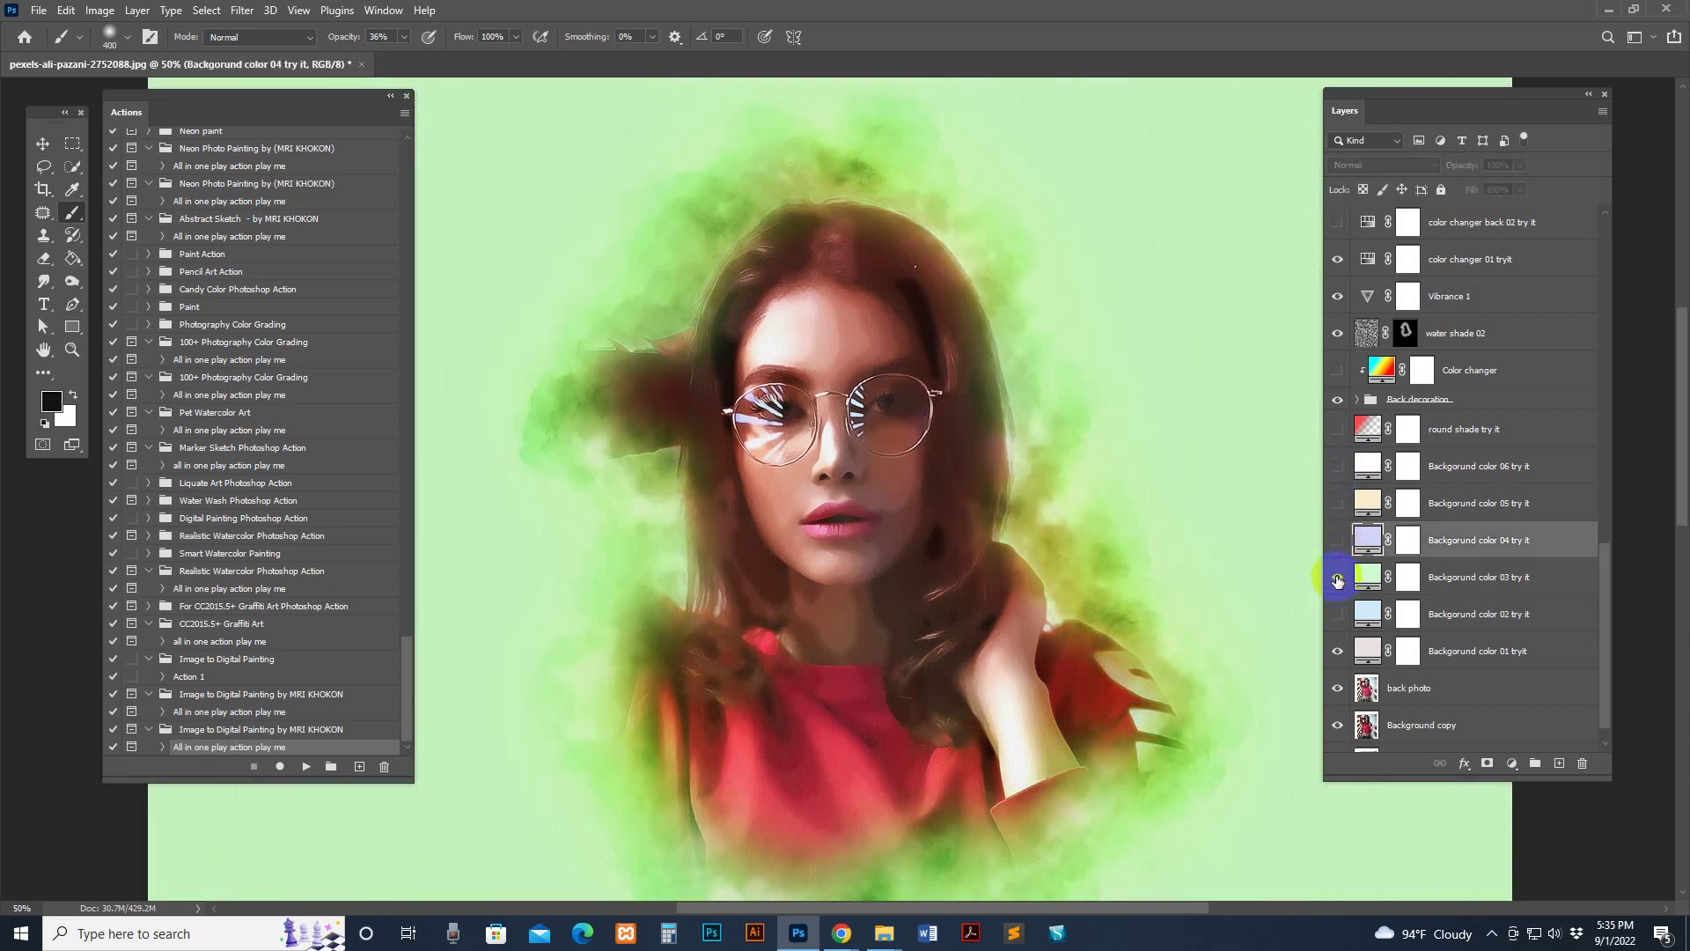
click(1336, 577)
click(1336, 614)
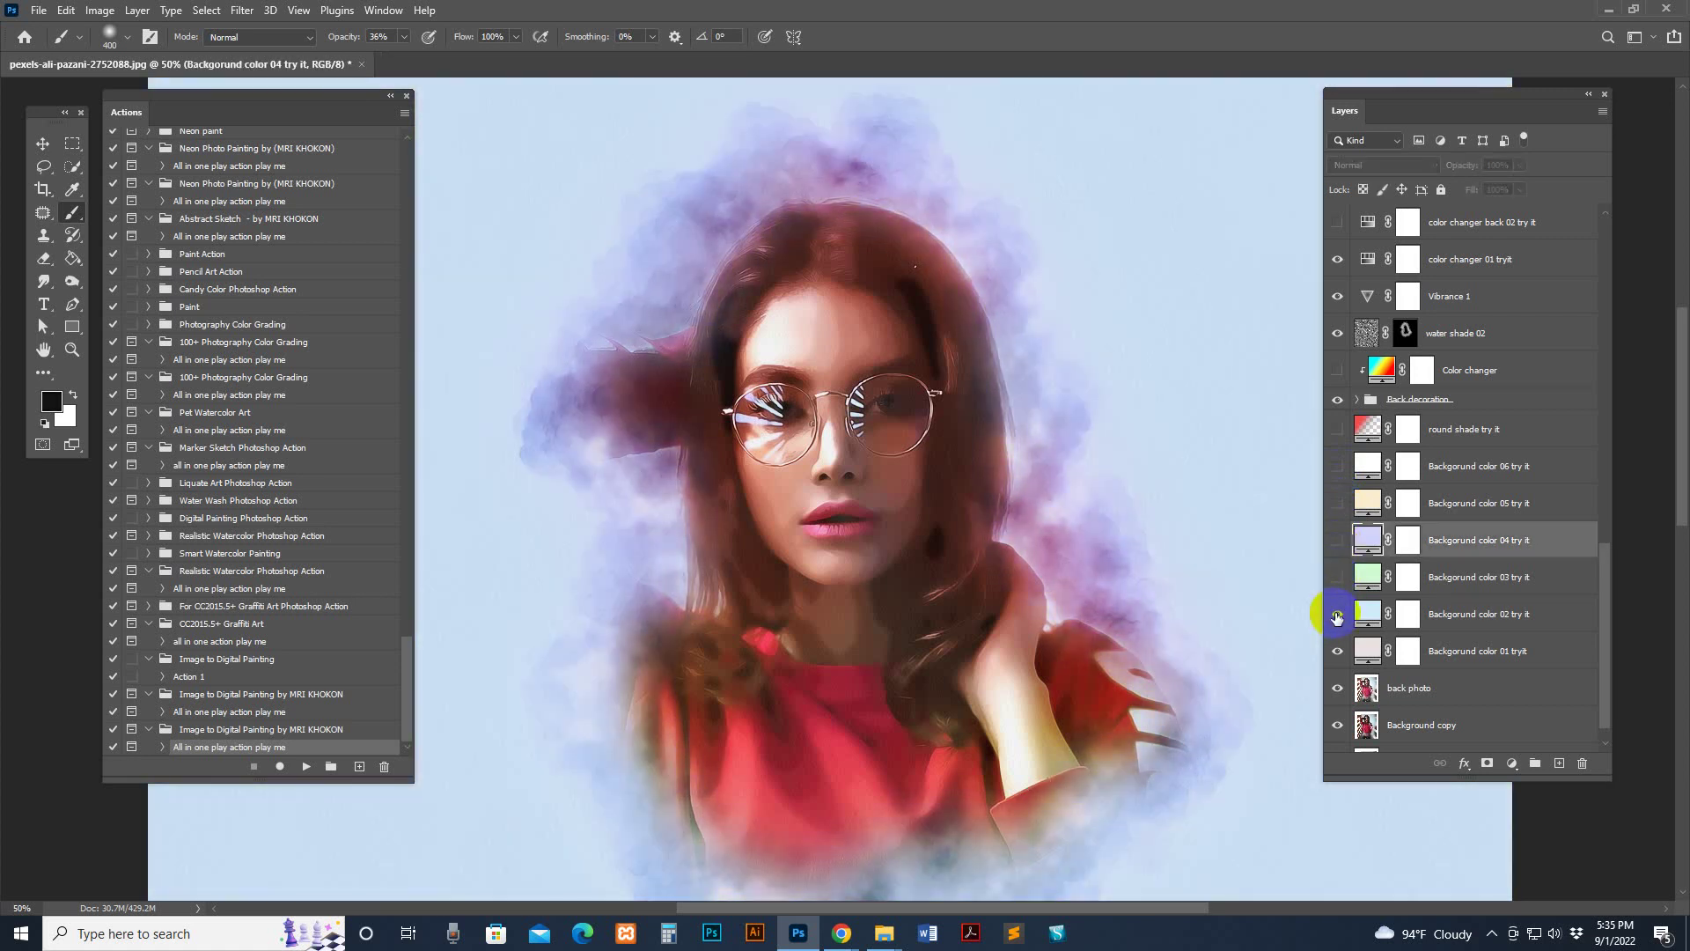
click(1336, 615)
click(1337, 464)
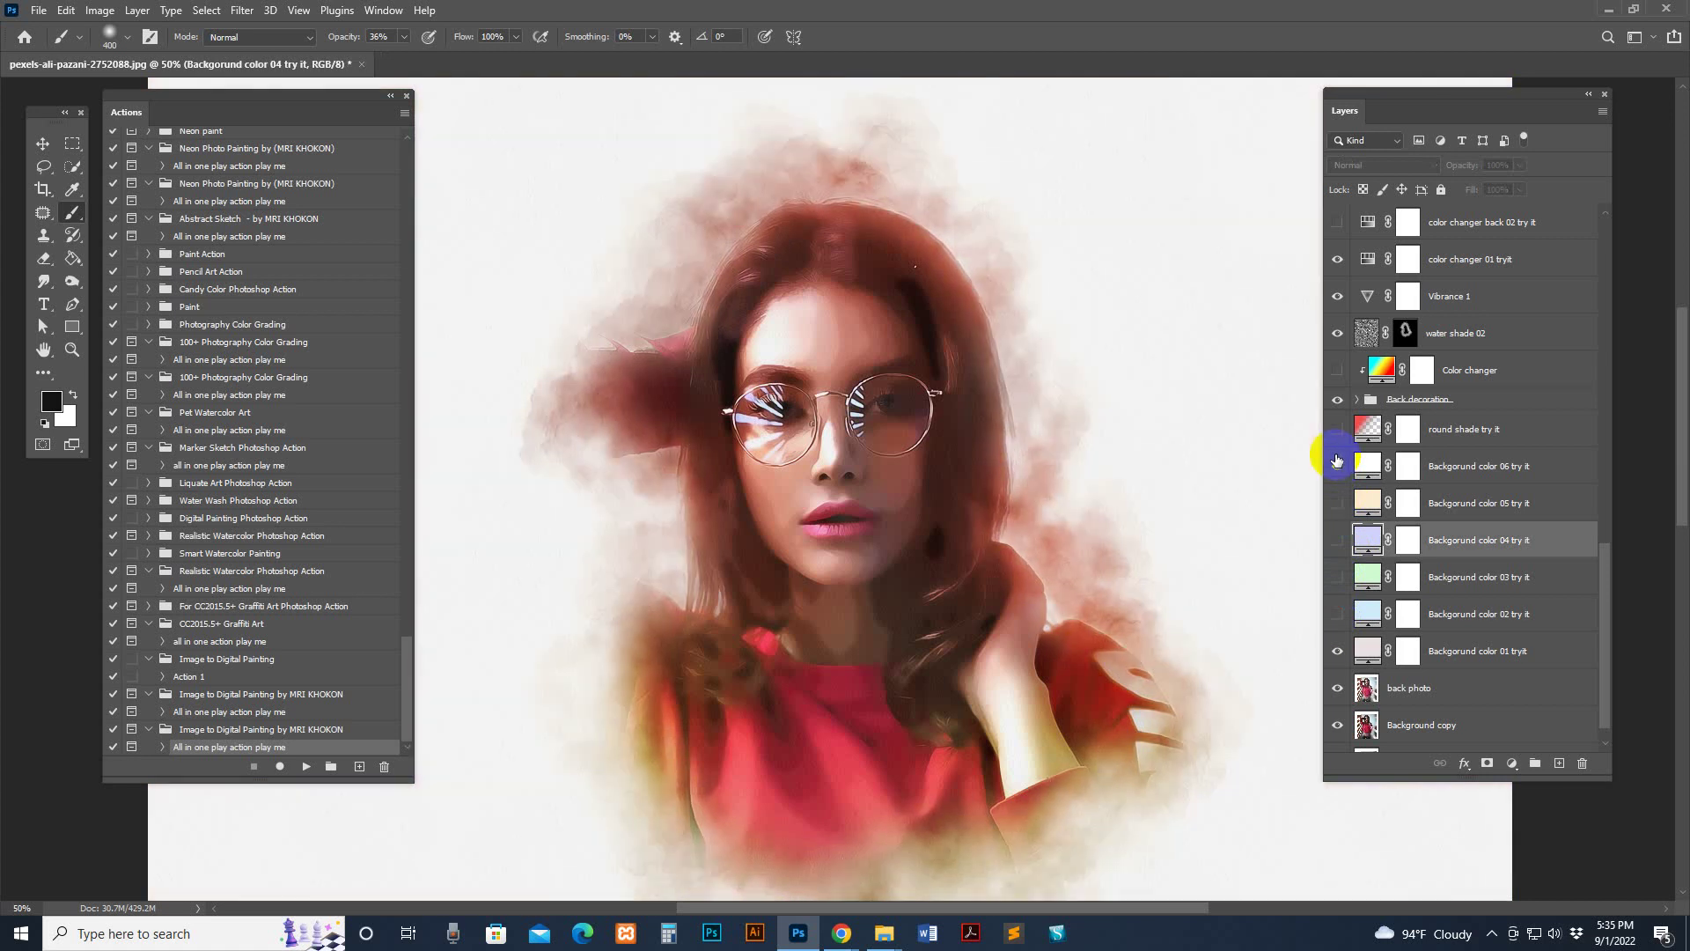
Step: Preview the "Color changer" gradient layer clipped to the Back decoration group, hide it again, and review the painting
click(1509, 370)
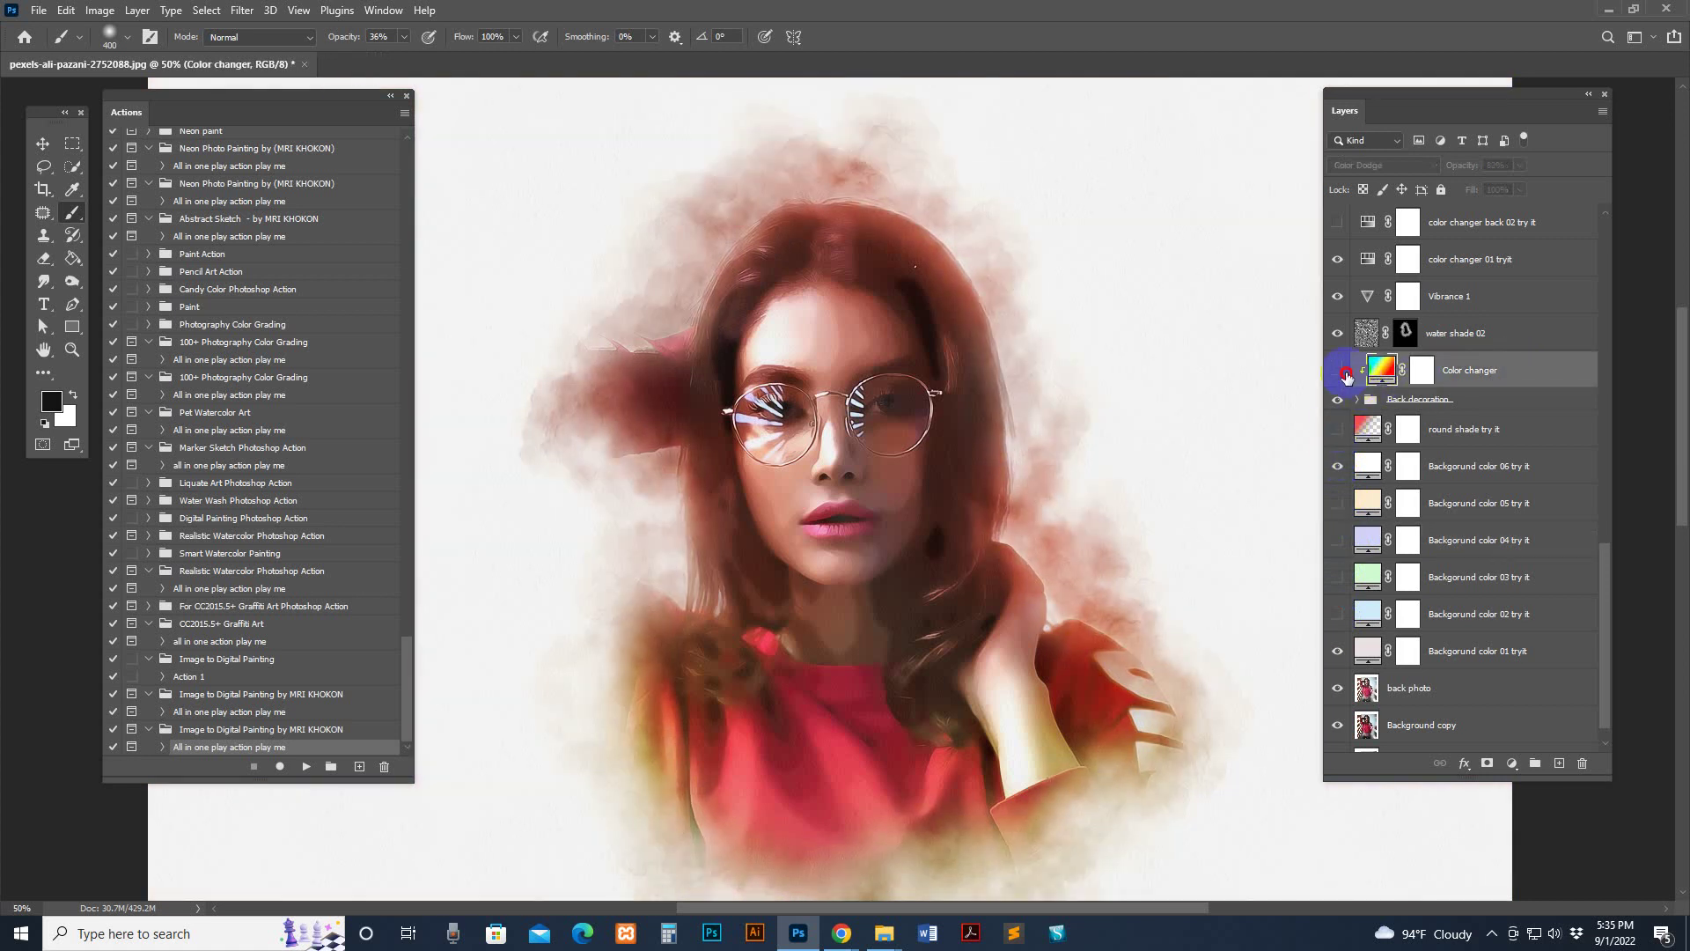
click(1344, 377)
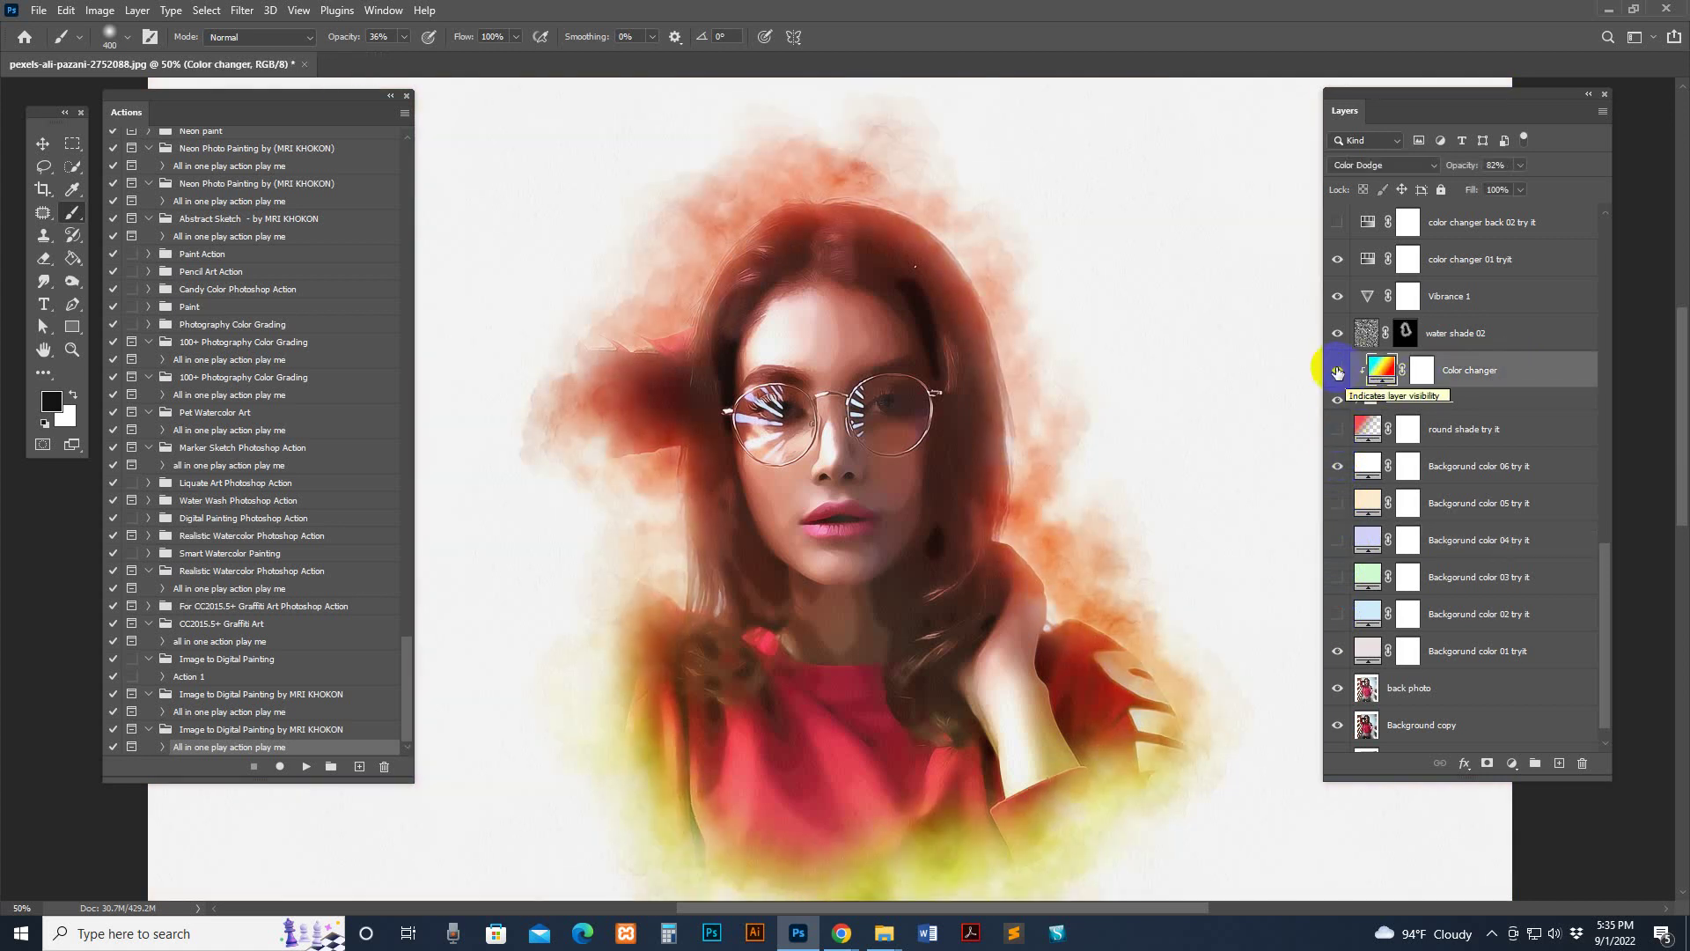
drag(1471, 445, 1384, 412)
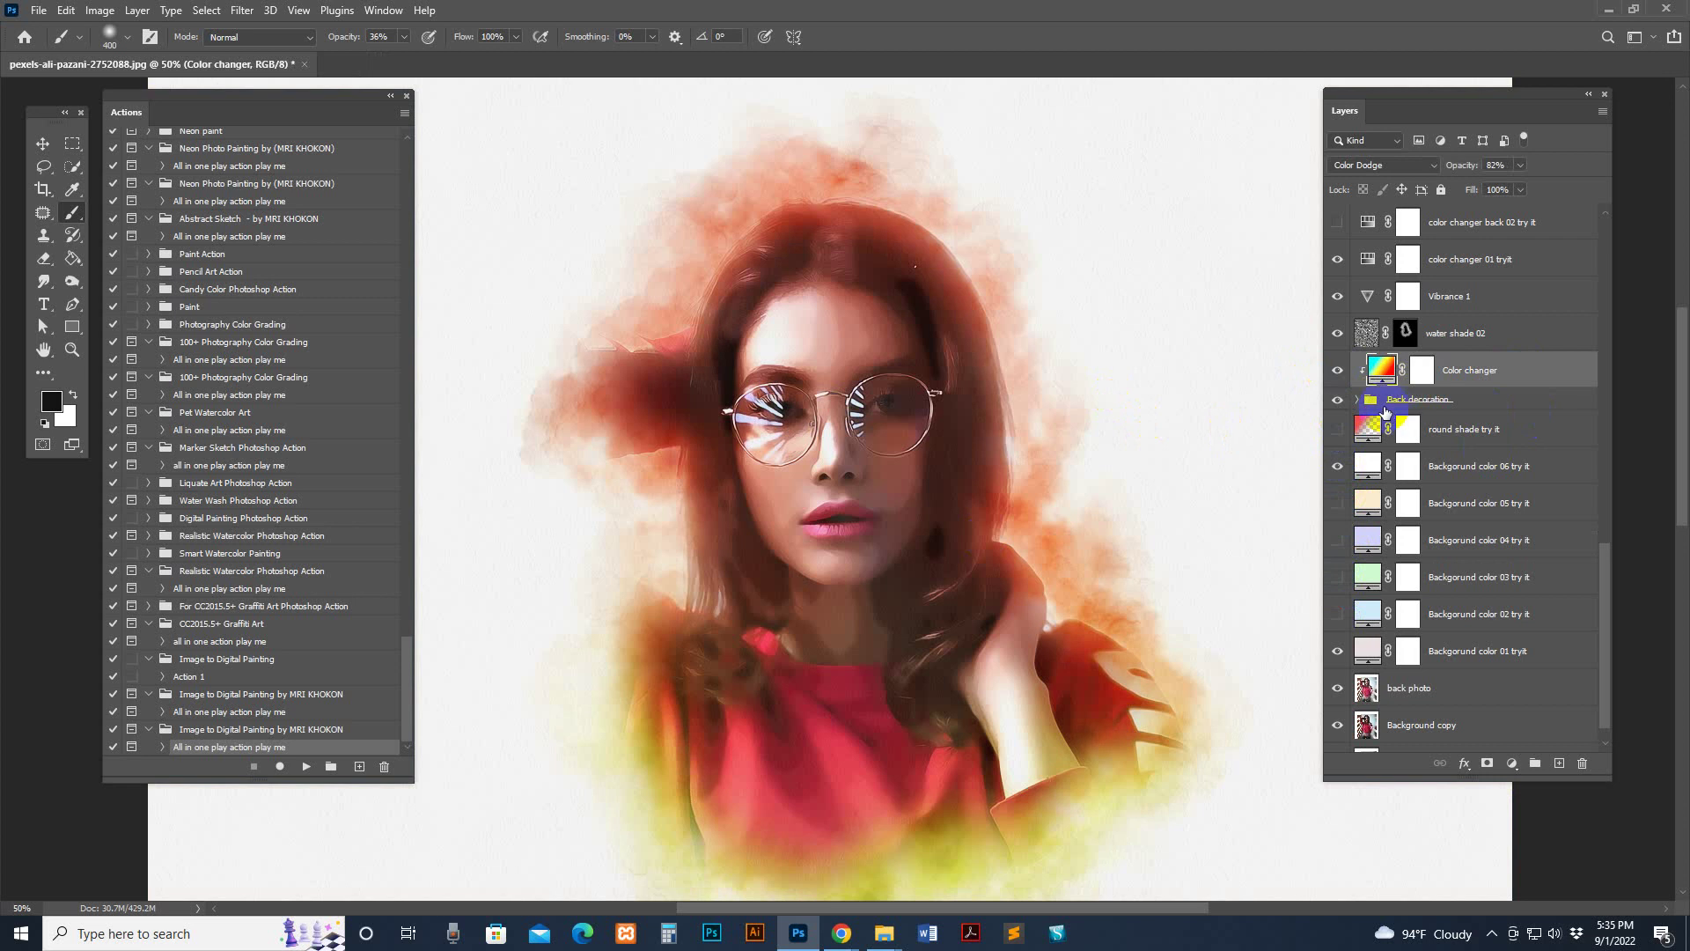
click(1337, 377)
scroll(1068, 573, down, 3)
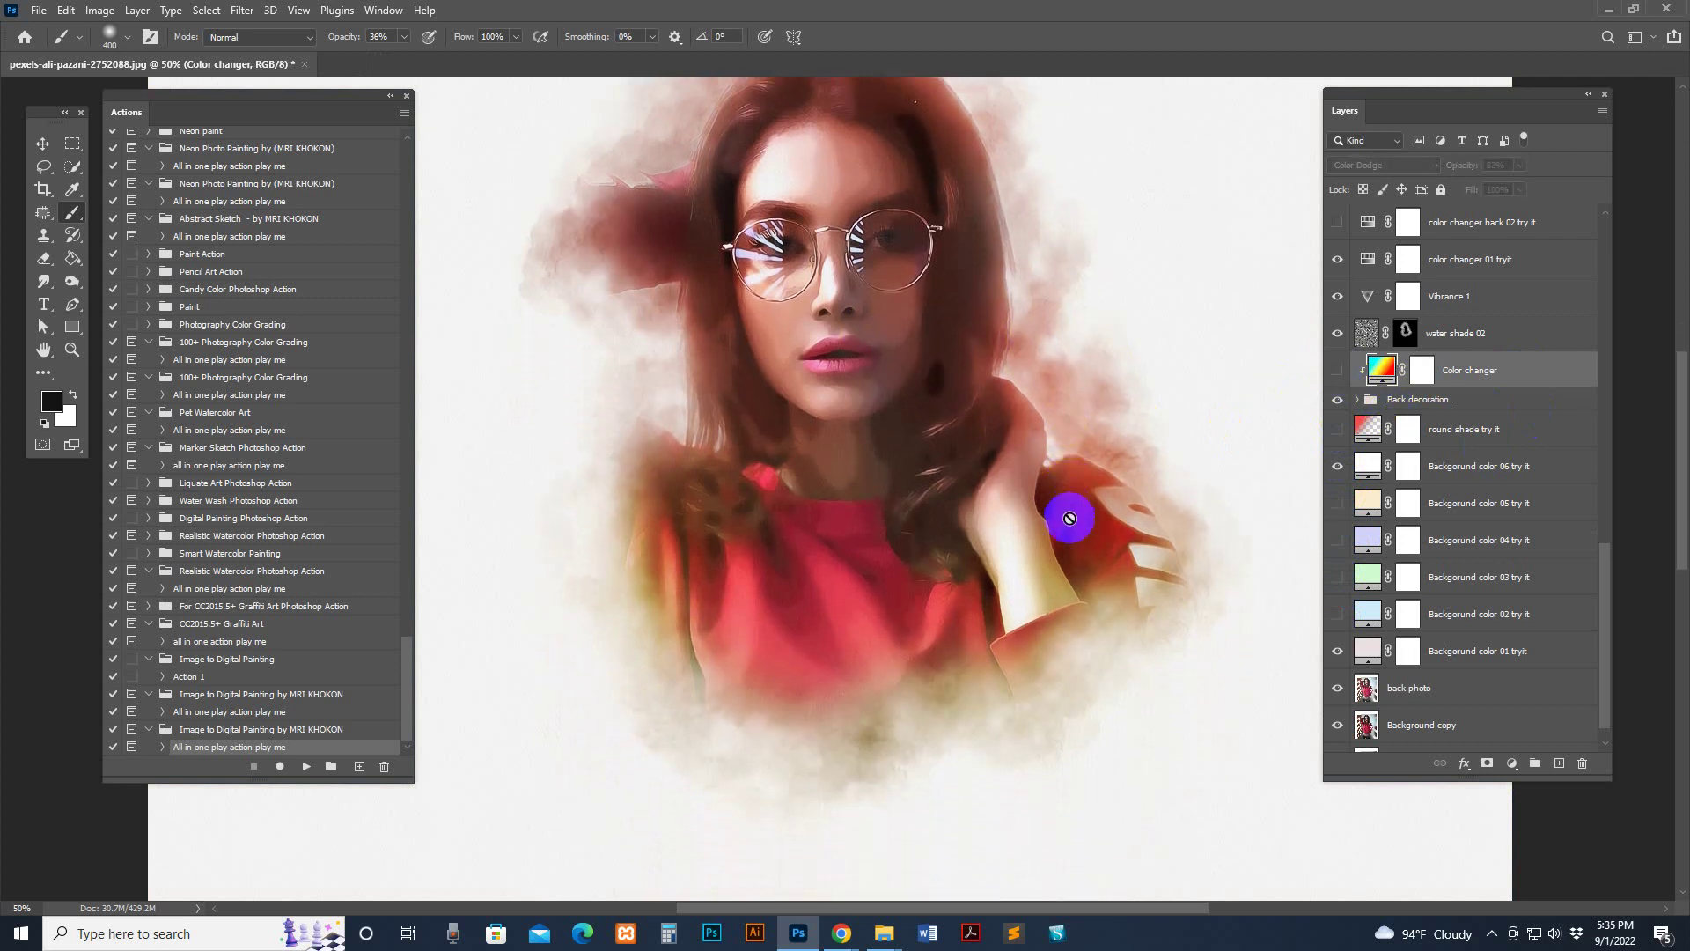
scroll(1086, 484, up, 2)
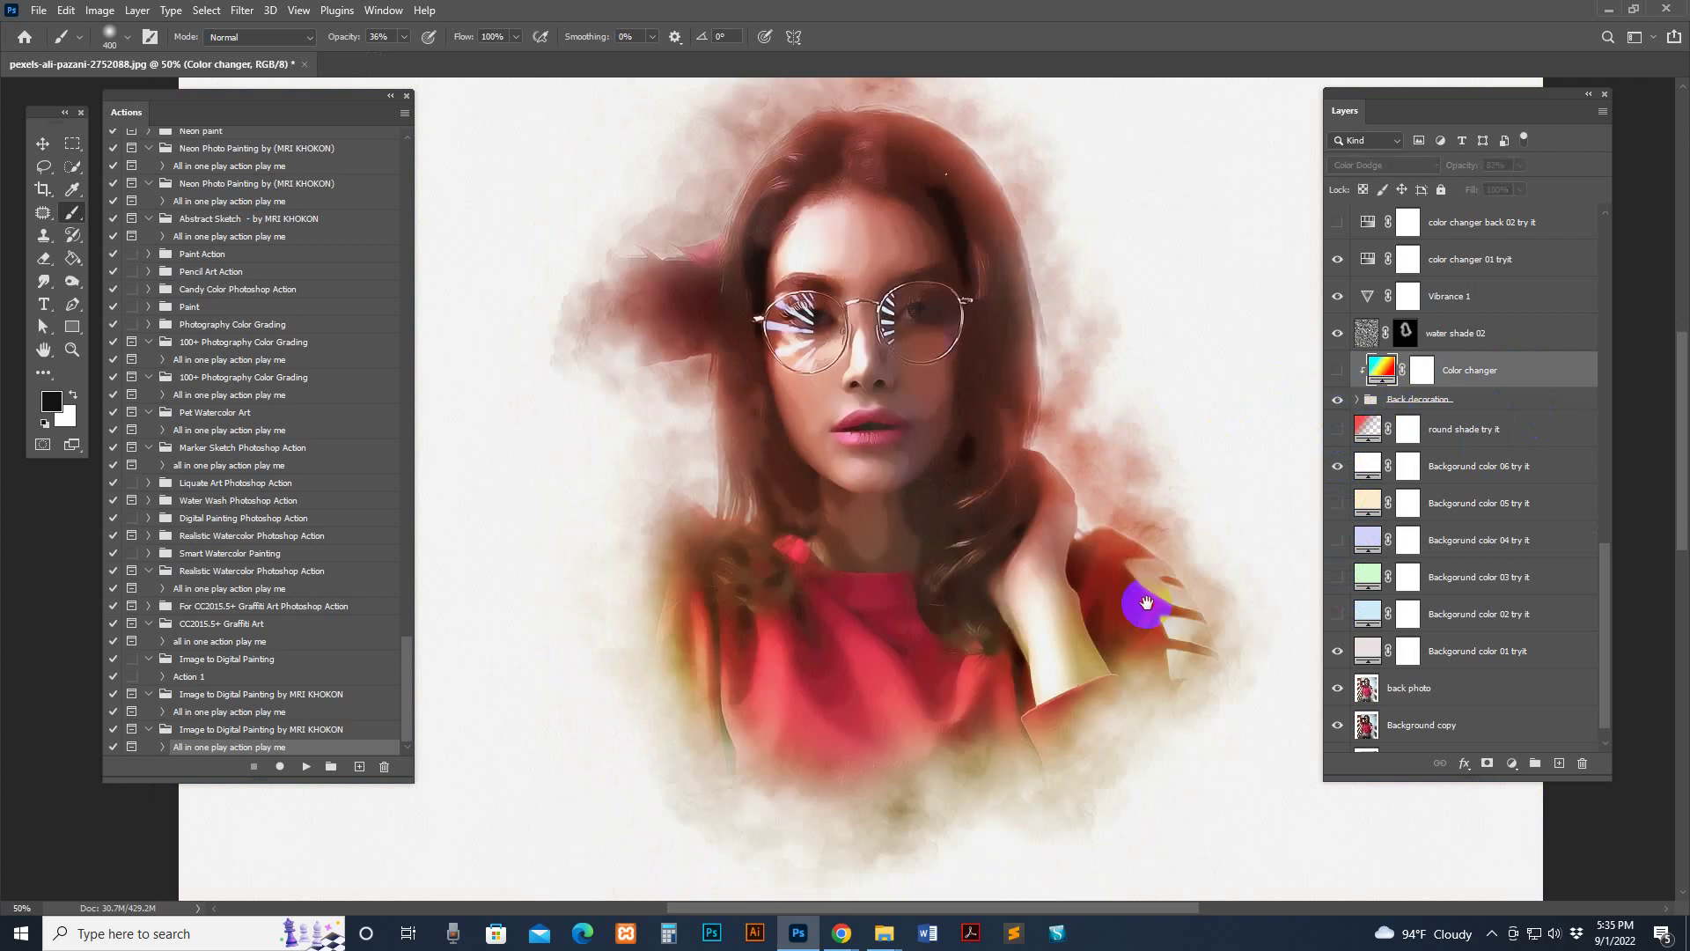